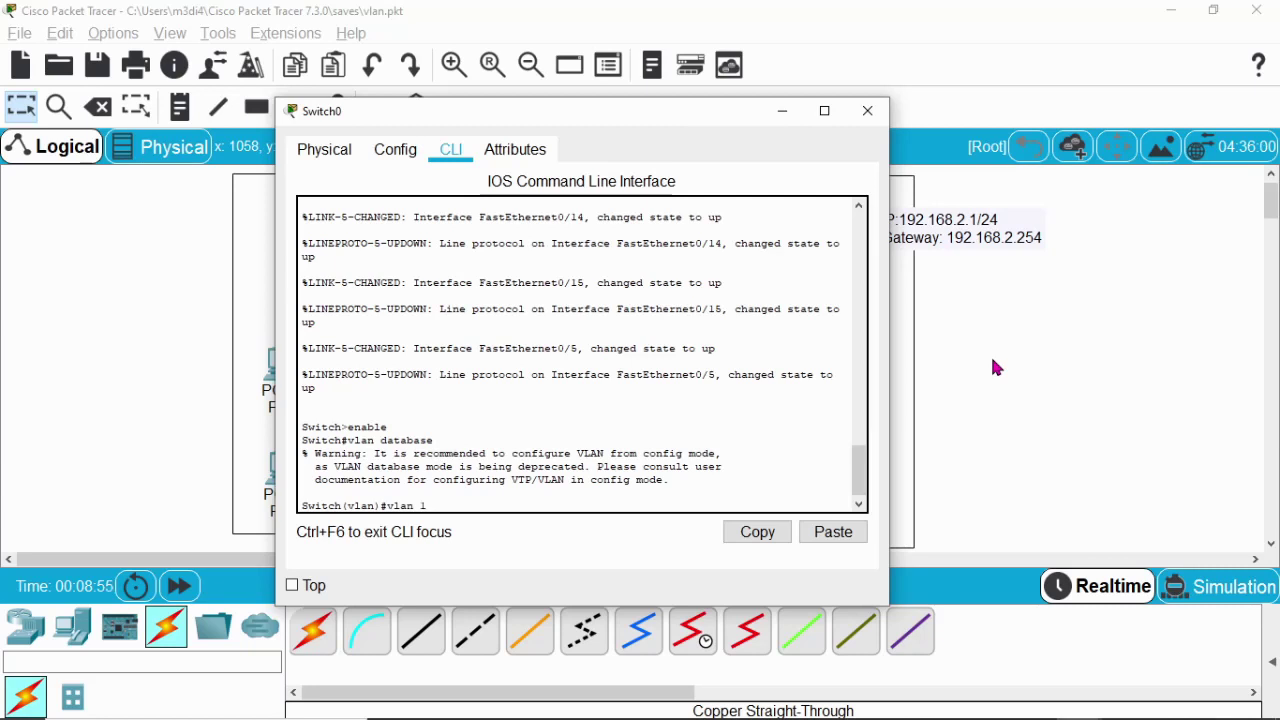
- Add VLAN 100 named lab_a and VLAN 200 named lab_b to the switch's VLAN database
{"action": "type", "text": "00 name lab_a"}
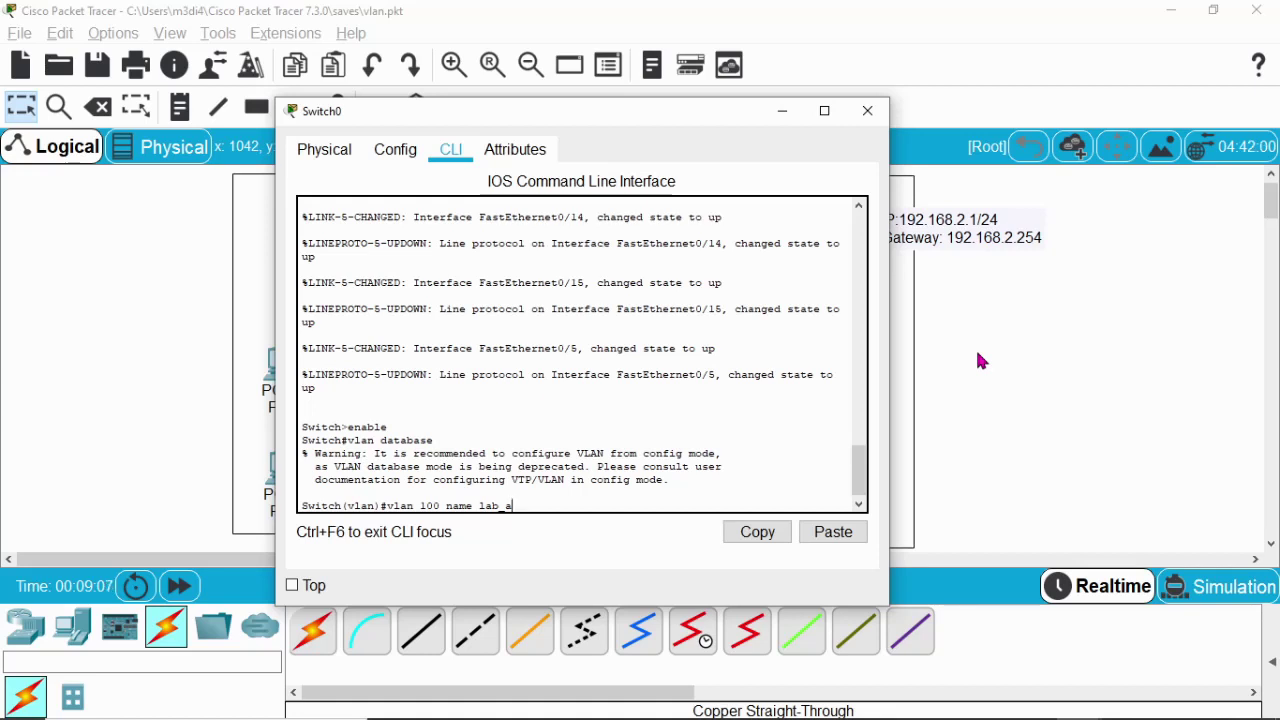
{"action": "key", "text": "Return"}
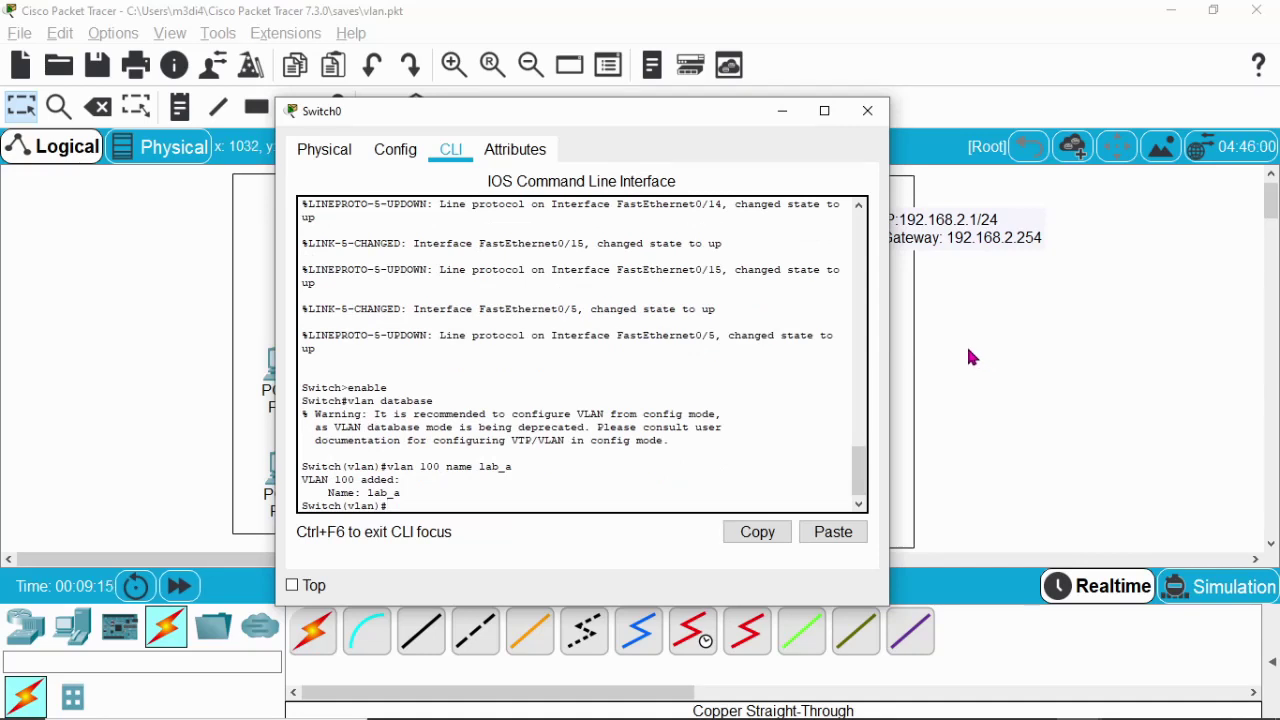
{"action": "key", "text": "Up"}
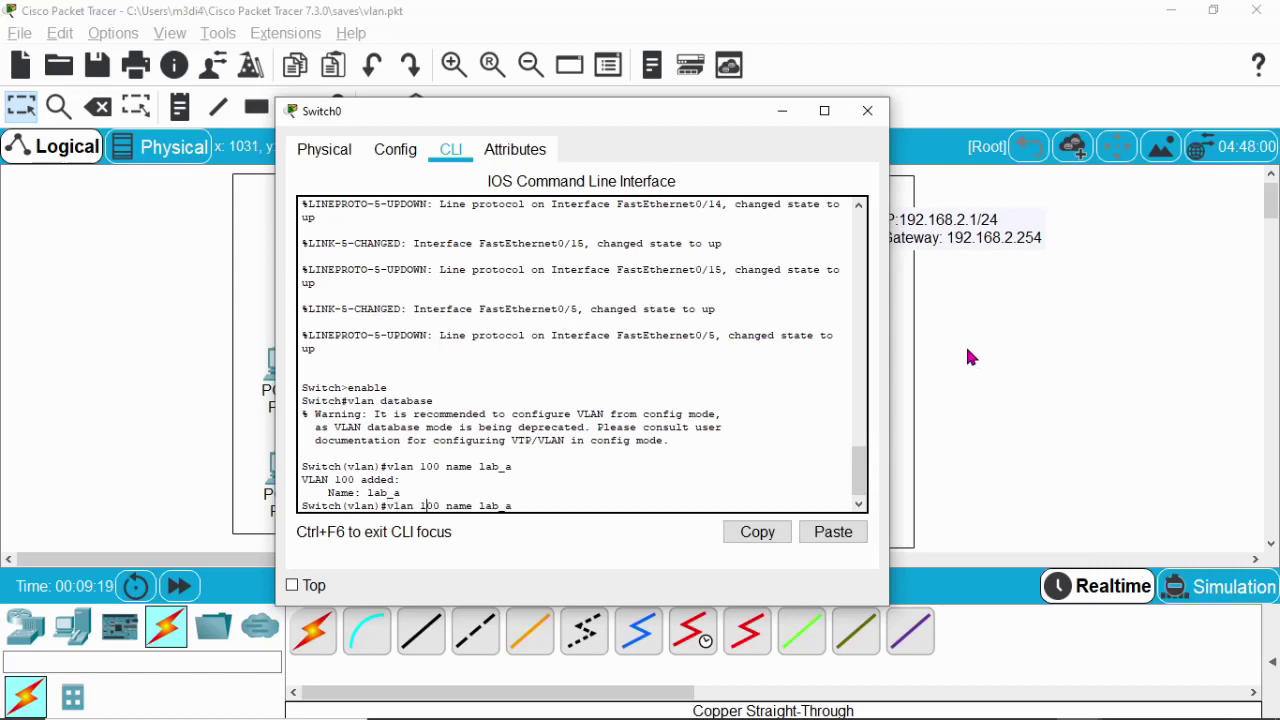
{"action": "key", "text": "BackSpace"}
{"action": "type", "text": "2"}
{"action": "key", "text": "Right"}
{"action": "key", "text": "Right"}
{"action": "key", "text": "Right"}
{"action": "key", "text": "Right"}
{"action": "key", "text": "Right"}
{"action": "key", "text": "Right"}
{"action": "key", "text": "Right"}
{"action": "key", "text": "Right"}
{"action": "key", "text": "Right"}
{"action": "key", "text": "Right"}
{"action": "key", "text": "Right"}
{"action": "key", "text": "Right"}
{"action": "key", "text": "Return"}
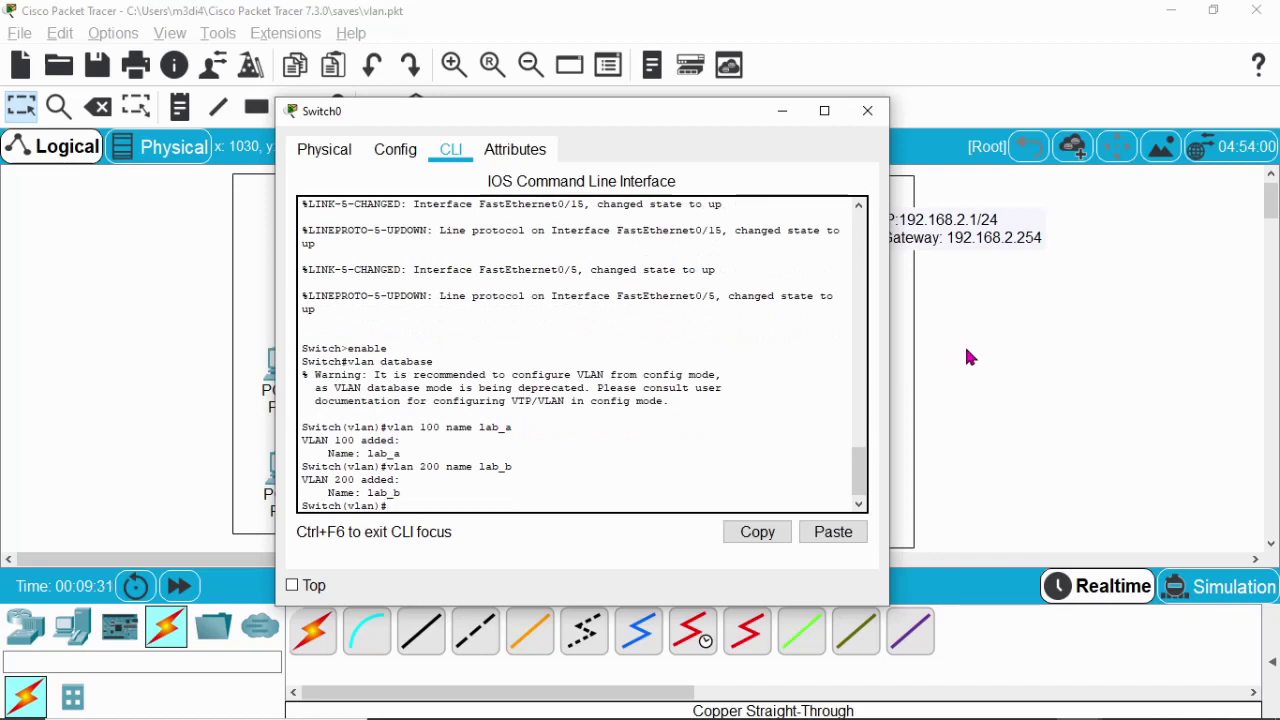
- Exit VLAN database mode and list the switch's VLANs with sh vlan
{"action": "type", "text": "exi"}
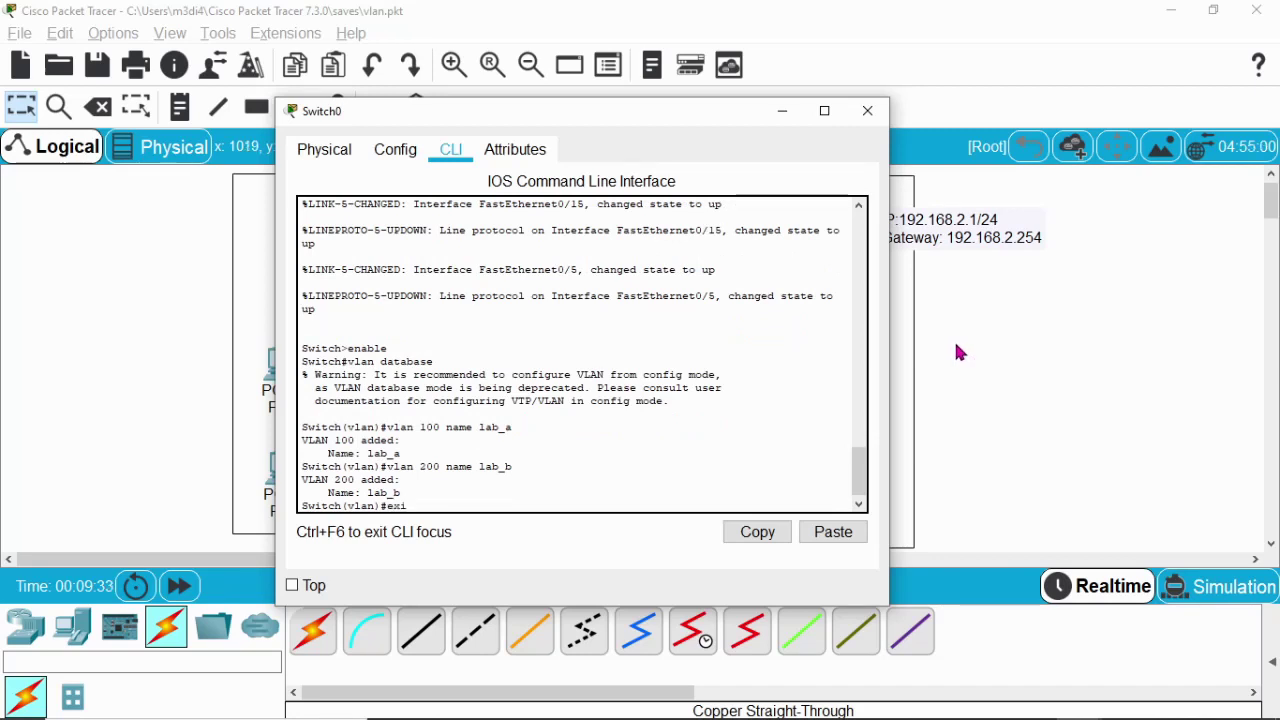
{"action": "type", "text": "t"}
{"action": "key", "text": "Return"}
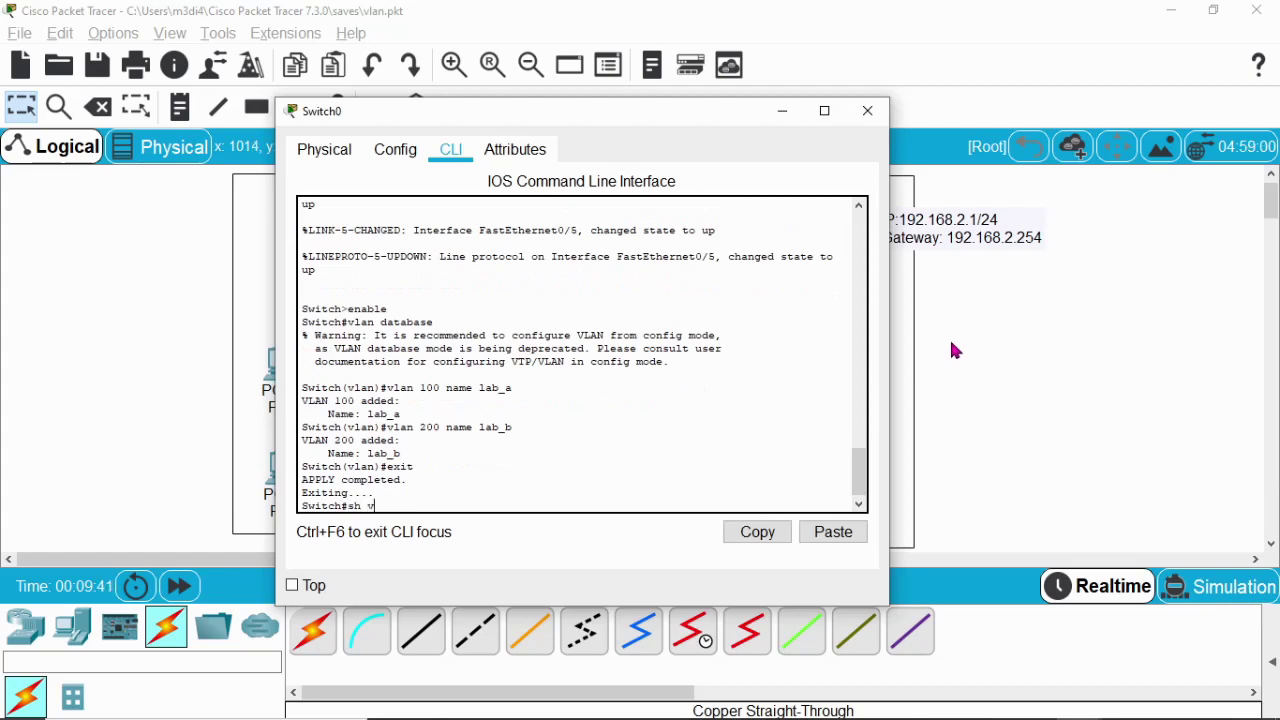
{"action": "type", "text": "sh vlan"}
{"action": "key", "text": "Return"}
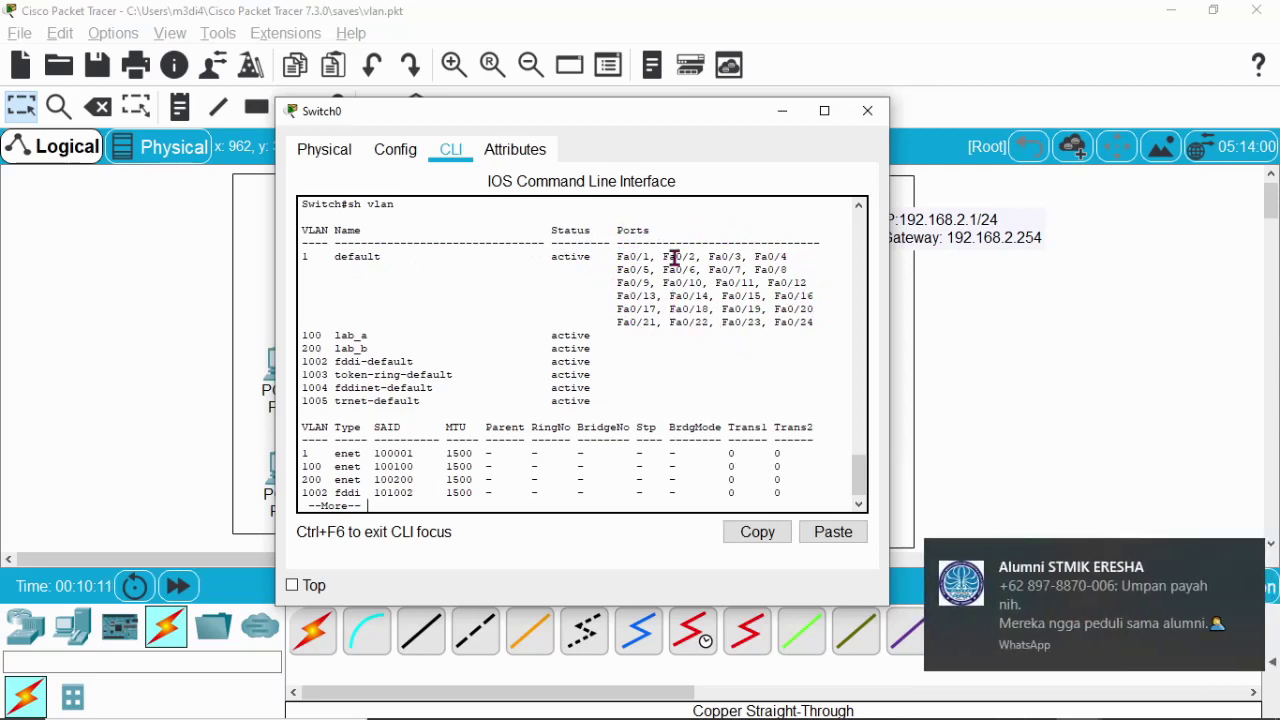
{"action": "mouse_move", "coordinate": [975, 707]}
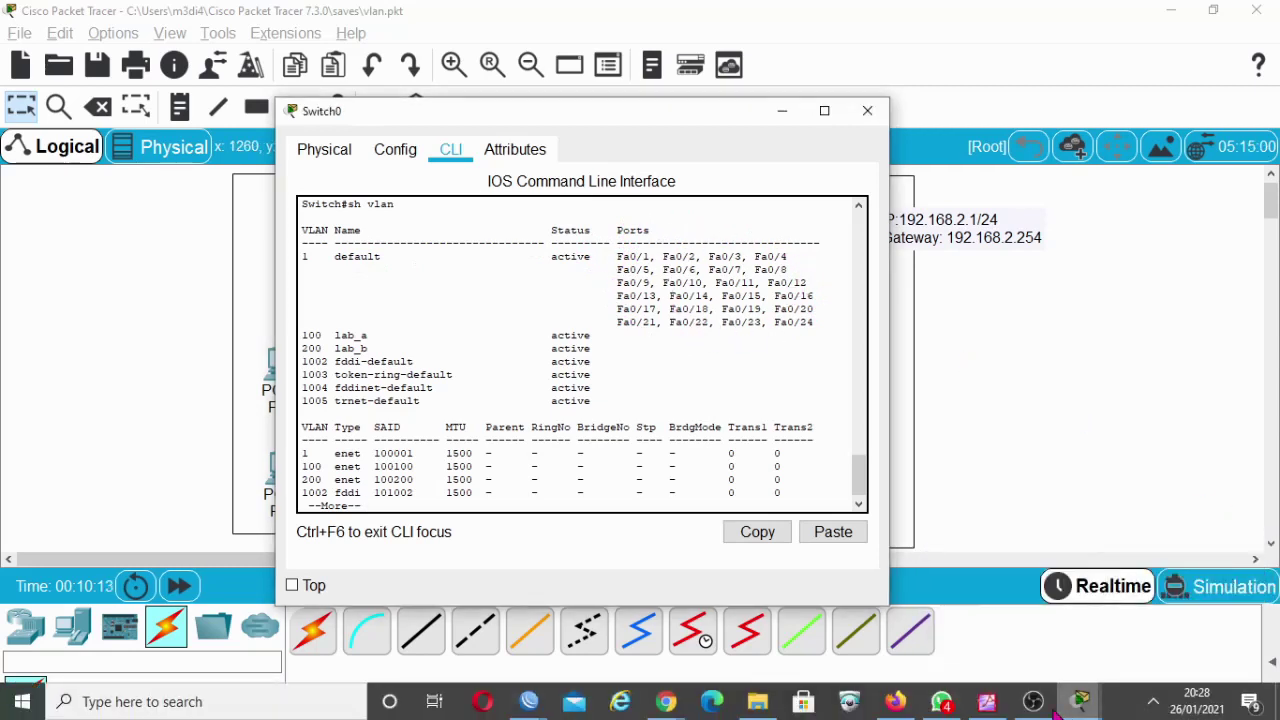
{"action": "left_click", "coordinate": [970, 680]}
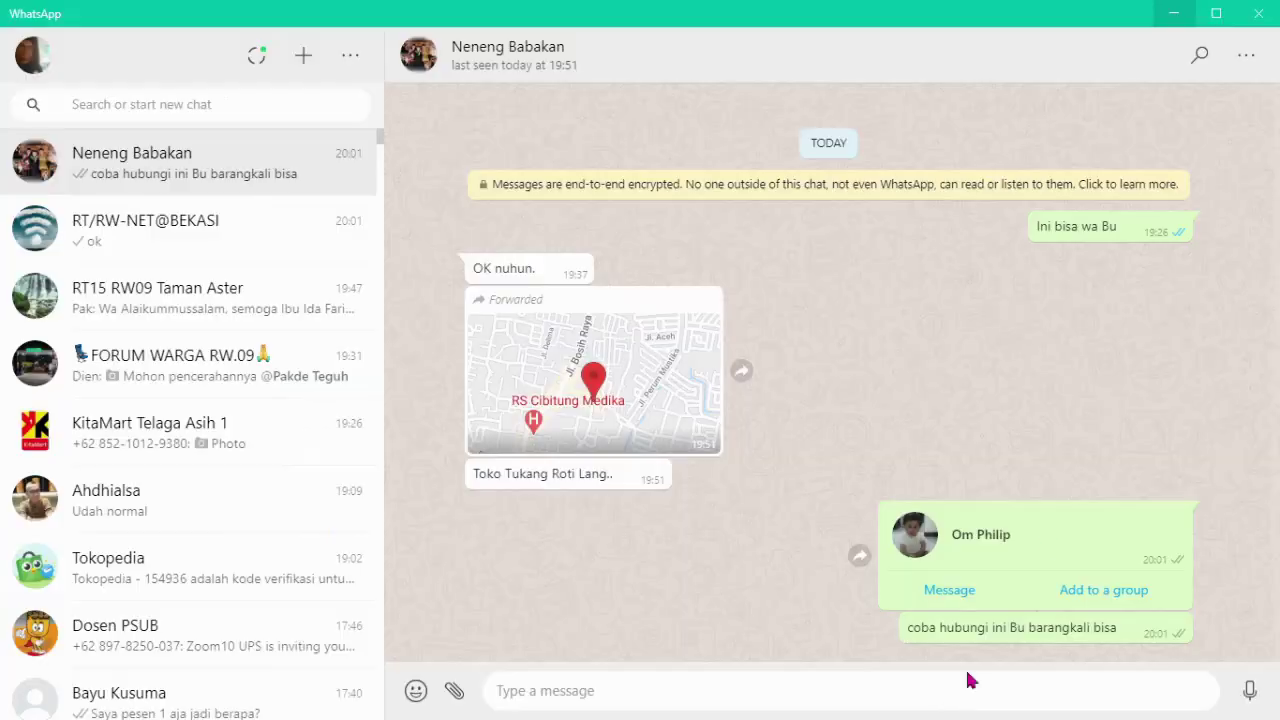
{"action": "left_click", "coordinate": [1258, 14]}
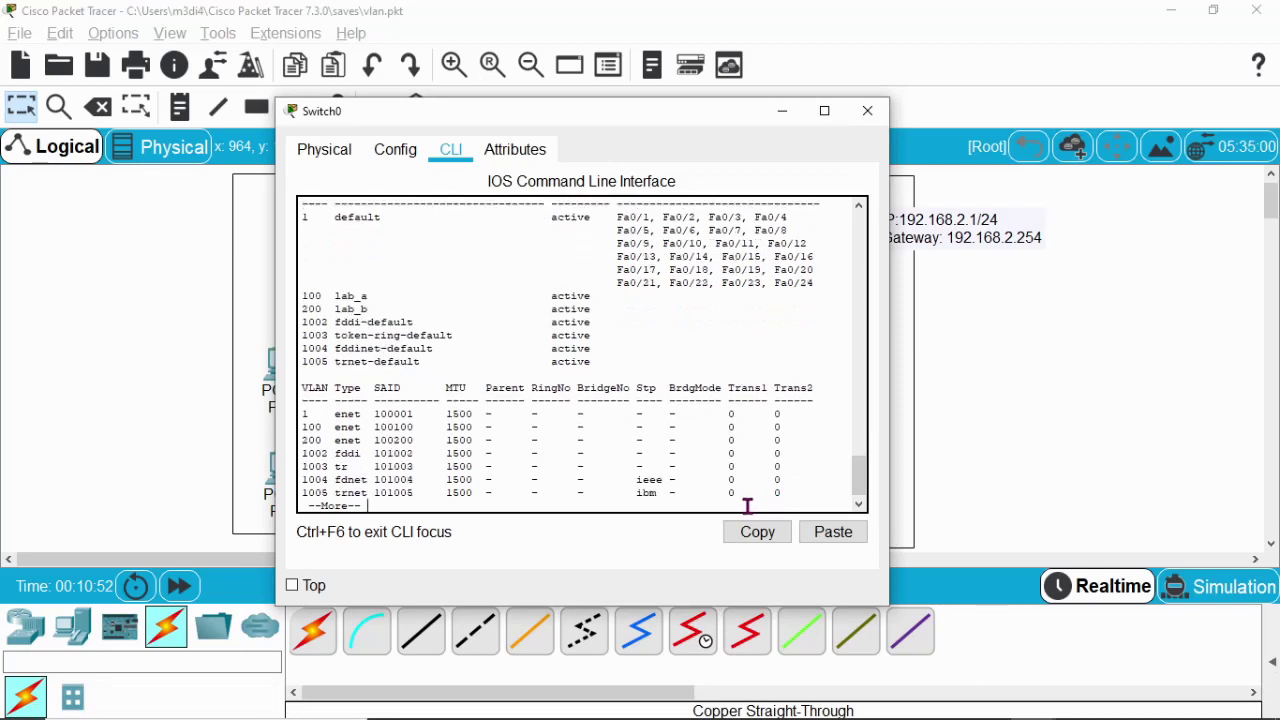
- Page through the rest of the VLAN listing to get back to the switch prompt
{"action": "key", "text": "space"}
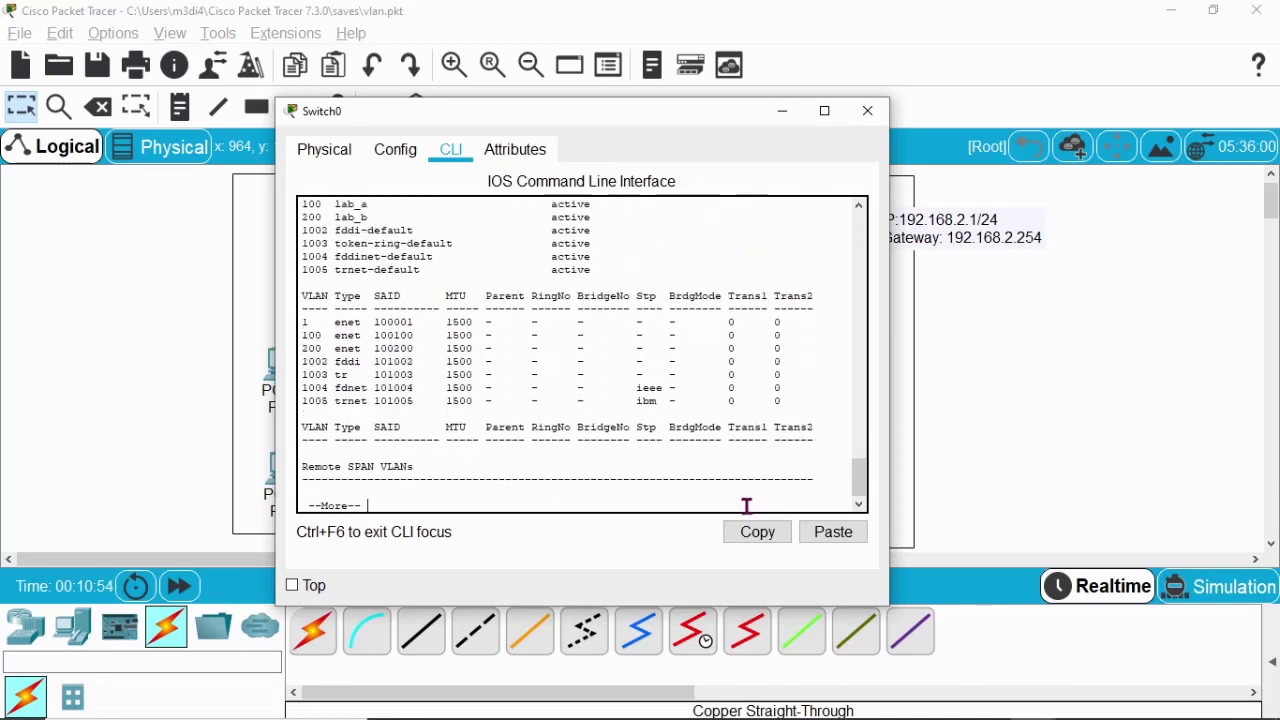
{"action": "key", "text": "Return"}
{"action": "key", "text": "Return"}
{"action": "key", "text": "Return"}
{"action": "key", "text": "Return"}
{"action": "key", "text": "Return"}
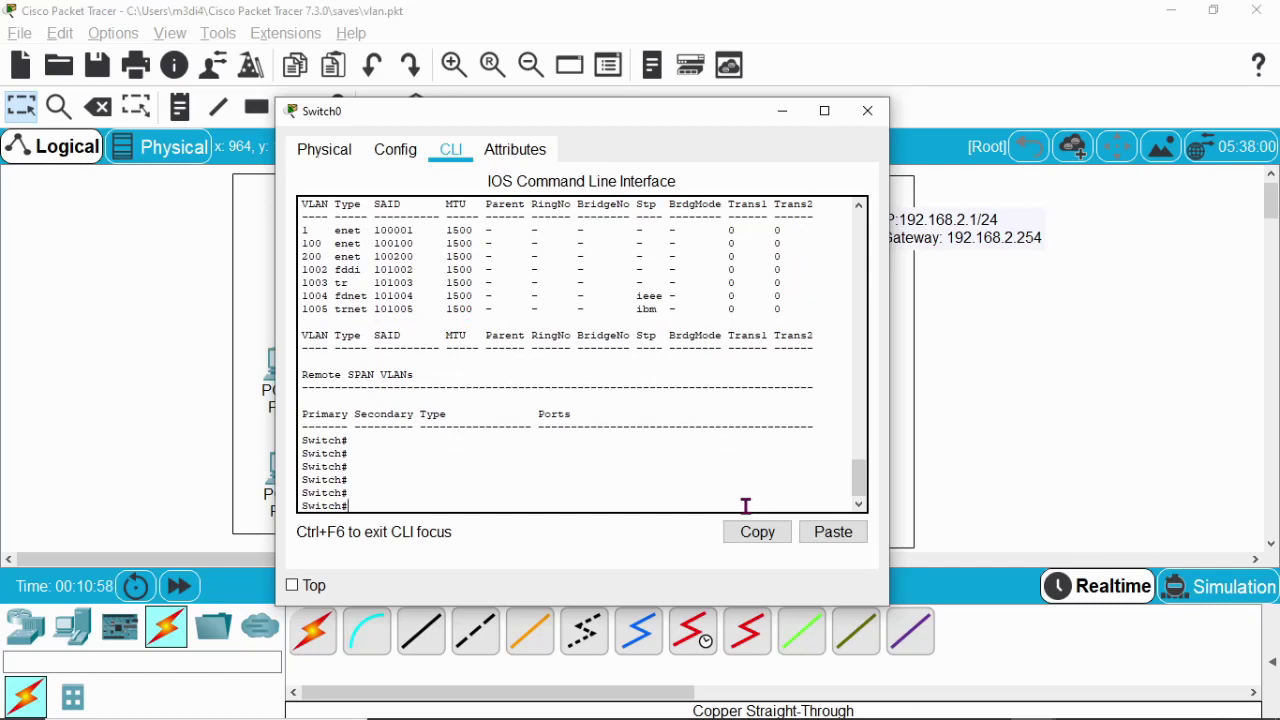
- Examine the VLAN listing for the lab_a and lab_b entries and the ports assigned to each VLAN
{"action": "scroll", "coordinate": [668, 380], "scroll_direction": "up", "scroll_amount": 4}
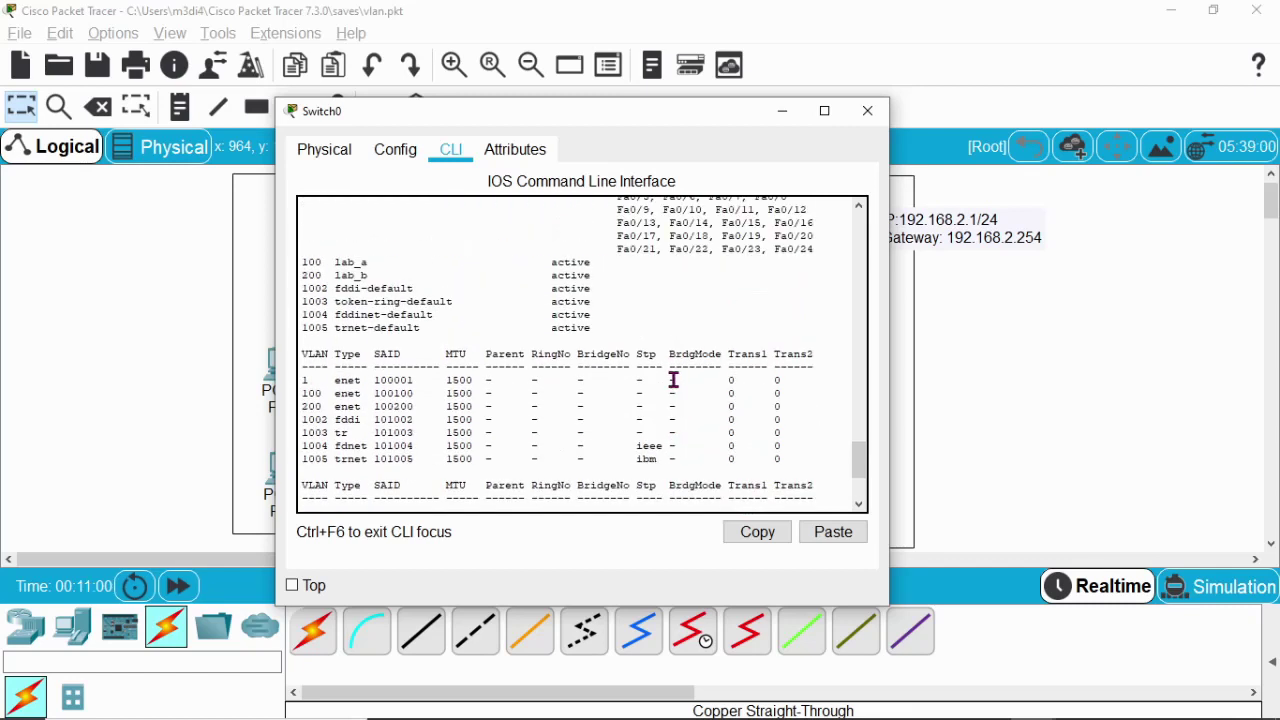
{"action": "scroll", "coordinate": [668, 376], "scroll_direction": "up", "scroll_amount": 1}
{"action": "scroll", "coordinate": [666, 374], "scroll_direction": "down", "scroll_amount": 3}
{"action": "scroll", "coordinate": [666, 374], "scroll_direction": "up", "scroll_amount": 4}
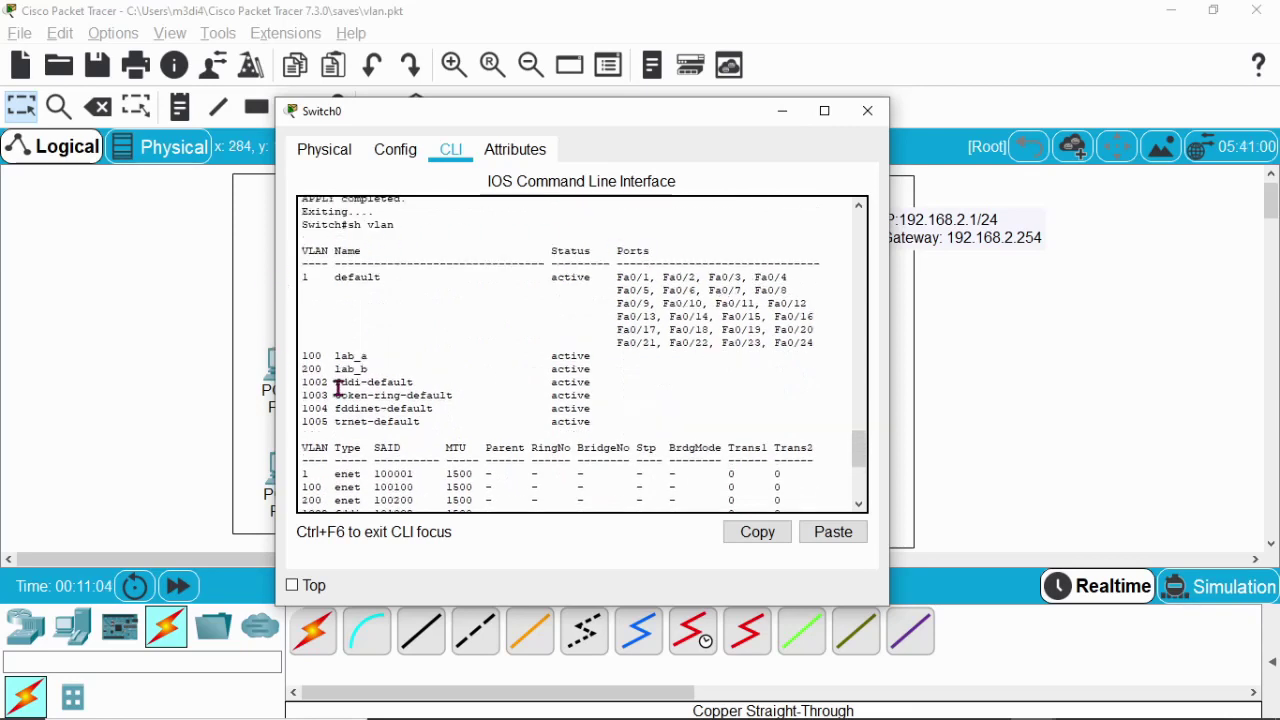
{"action": "scroll", "coordinate": [691, 391], "scroll_direction": "down", "scroll_amount": 6}
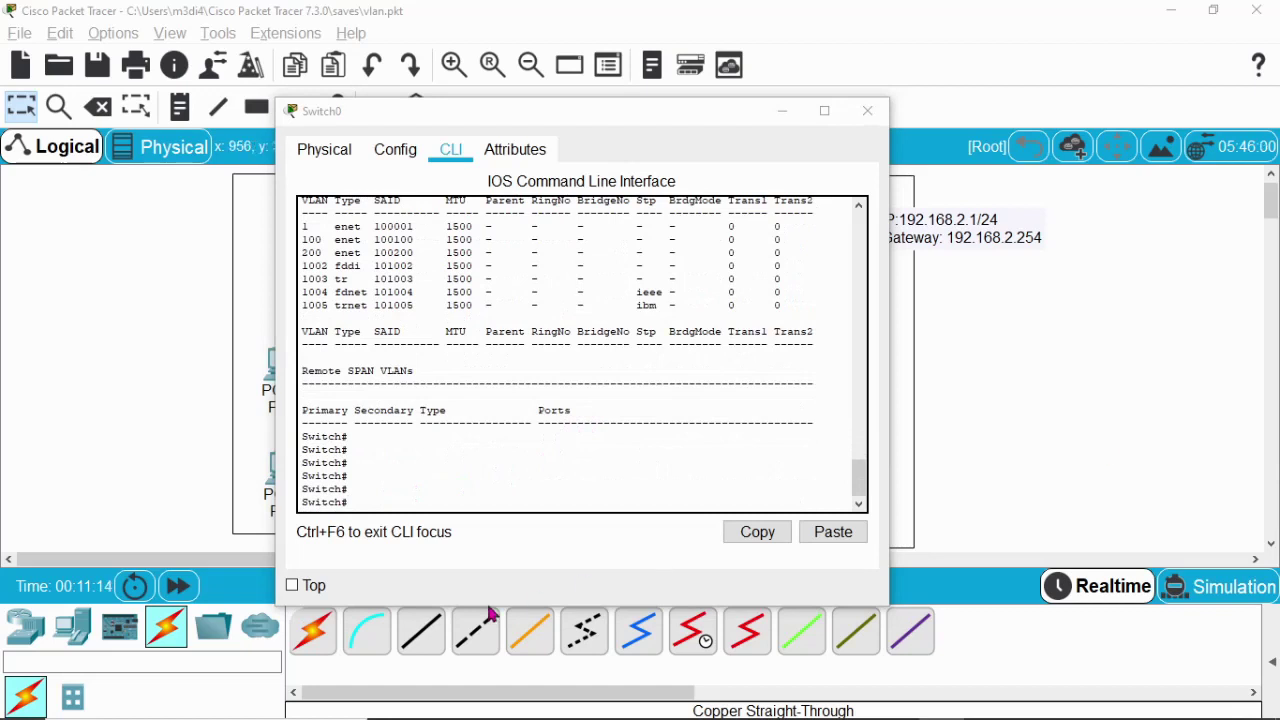
{"action": "scroll", "coordinate": [469, 429], "scroll_direction": "up", "scroll_amount": 5}
{"action": "scroll", "coordinate": [370, 408], "scroll_direction": "up", "scroll_amount": 2}
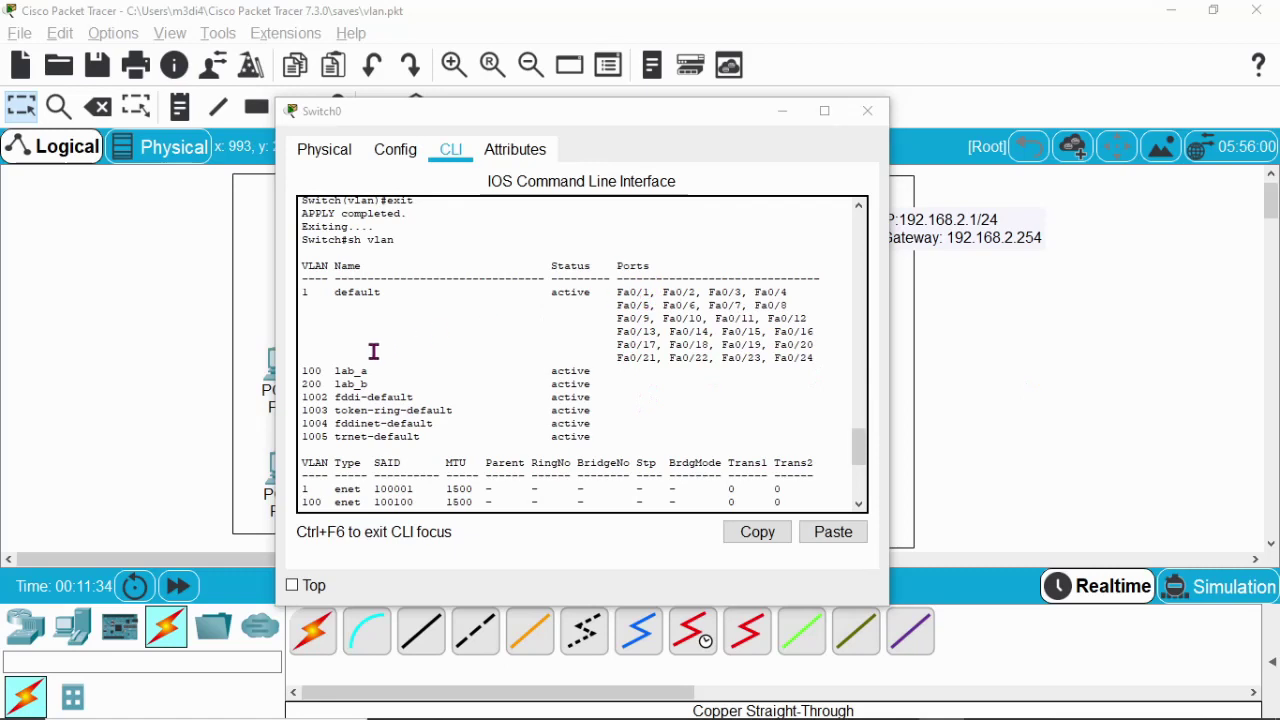
{"action": "scroll", "coordinate": [520, 405], "scroll_direction": "down", "scroll_amount": 2}
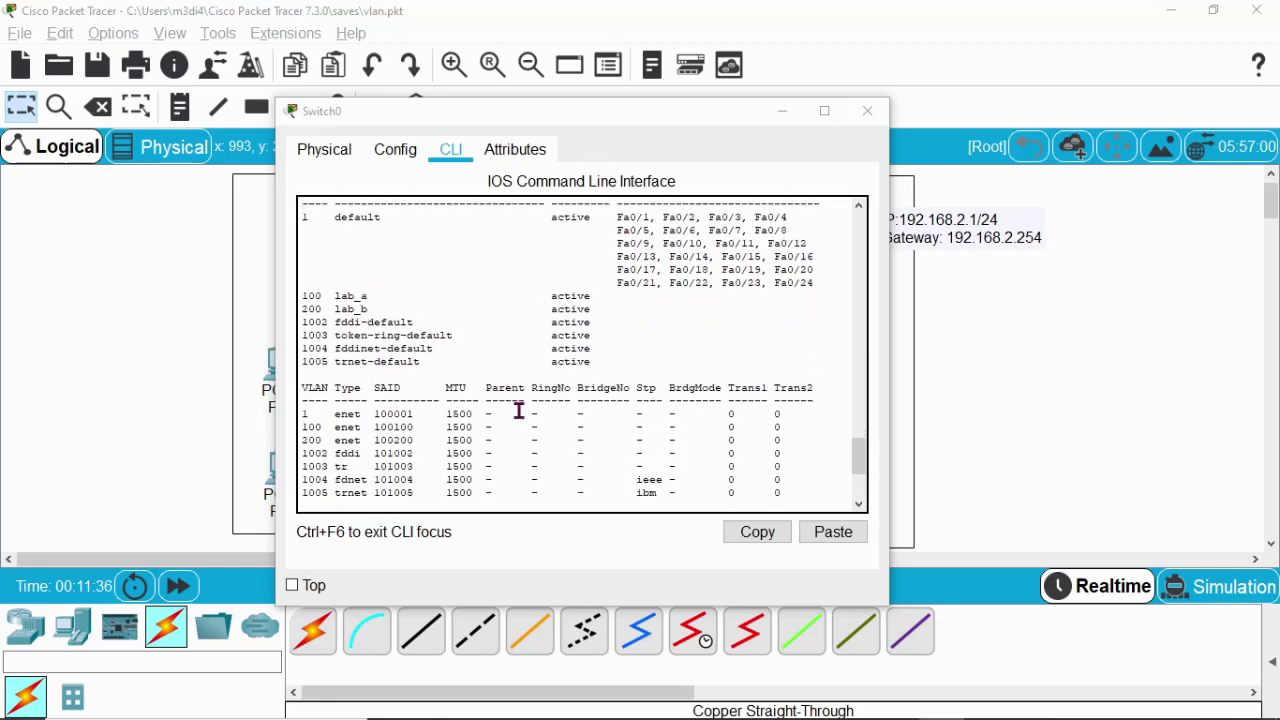
{"action": "scroll", "coordinate": [515, 432], "scroll_direction": "down", "scroll_amount": 5}
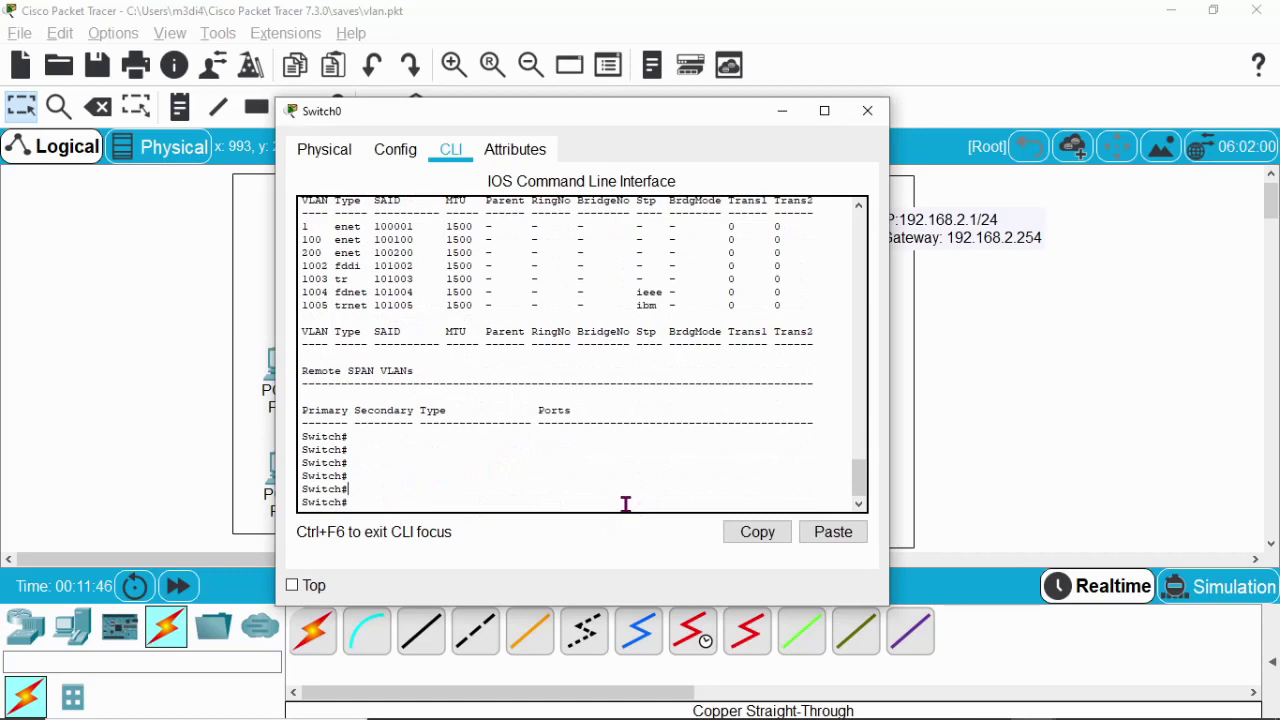
- Enter global configuration mode with config t and try to open interface fa0/0
{"action": "type", "text": "config t"}
{"action": "key", "text": "Return"}
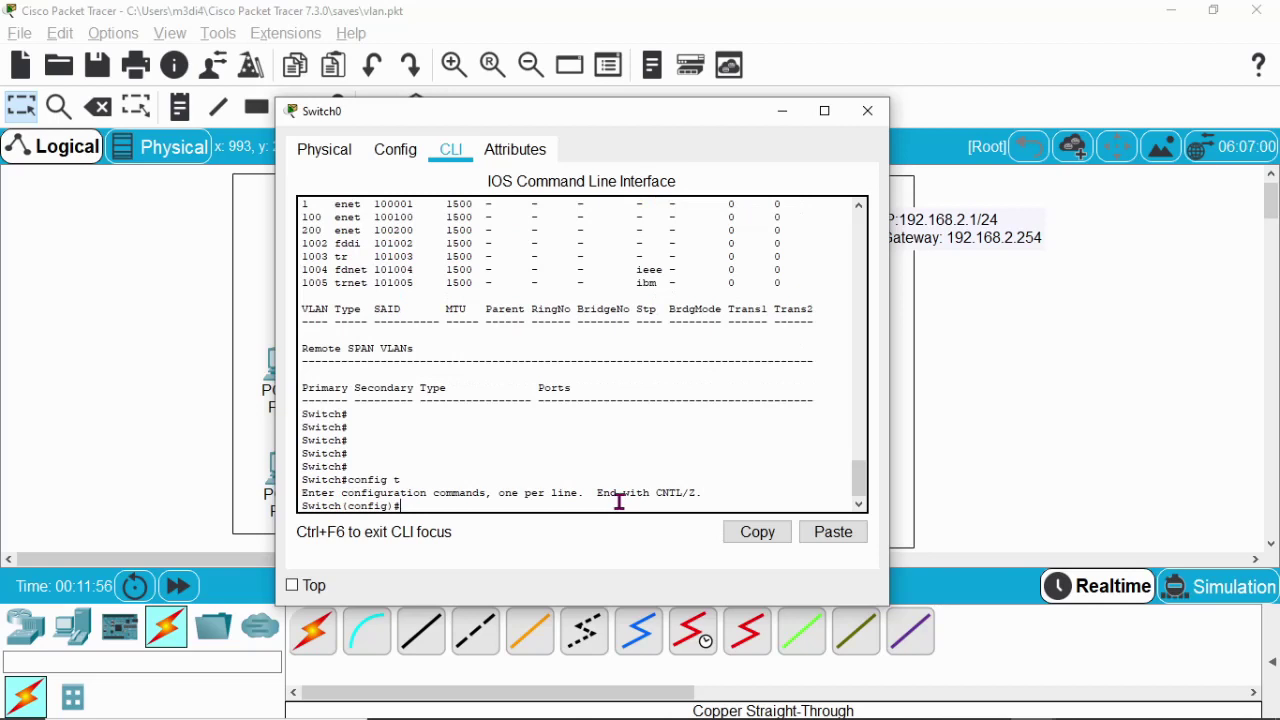
{"action": "type", "text": "interface "}
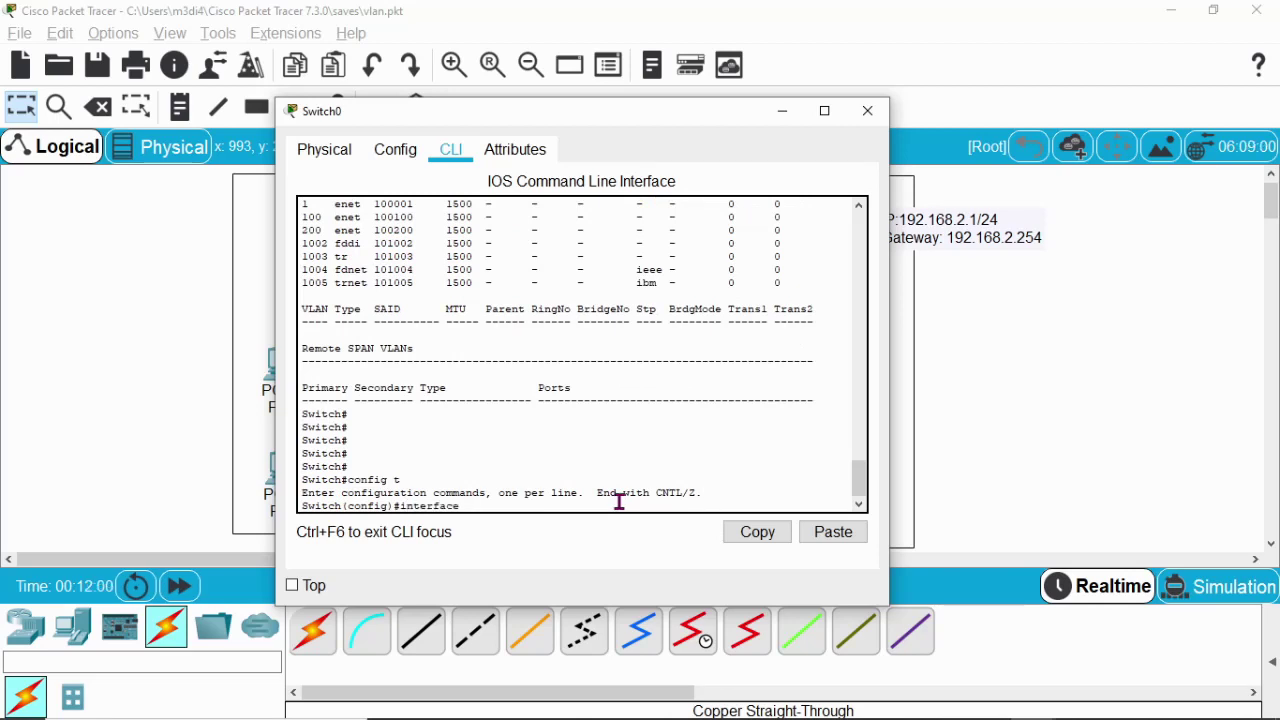
{"action": "type", "text": "fa0/"}
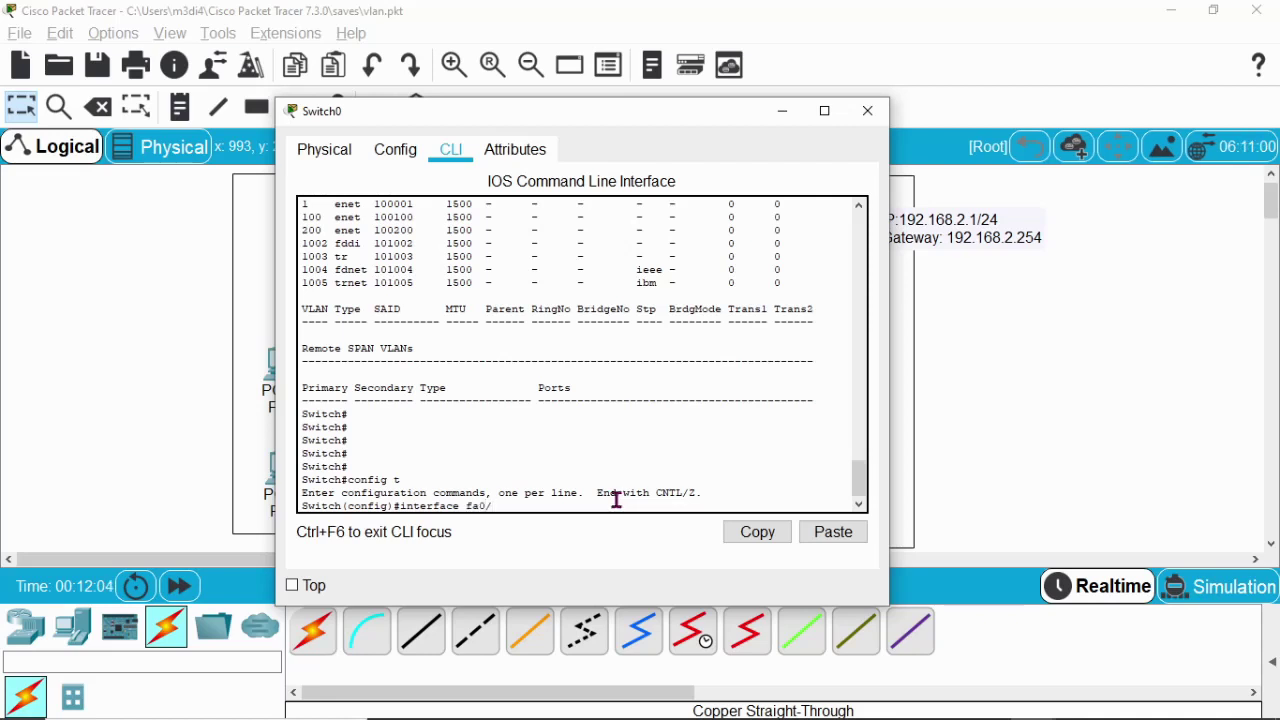
{"action": "type", "text": "0"}
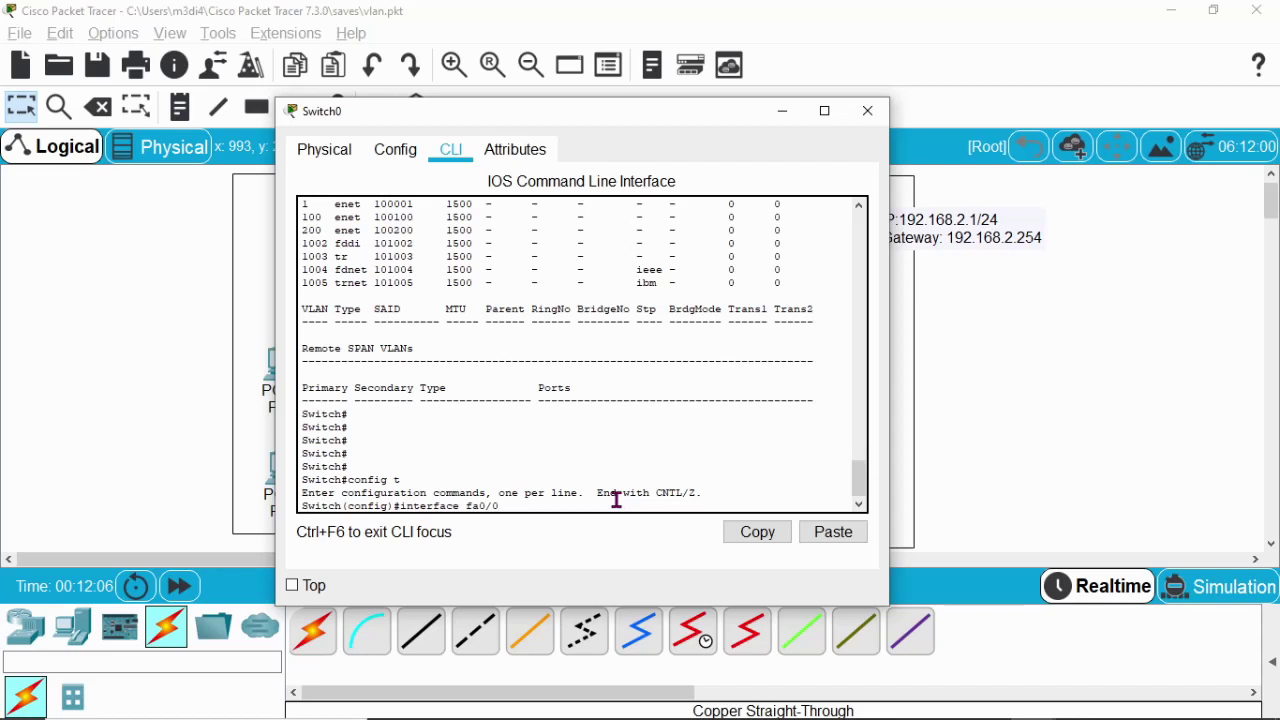
{"action": "key", "text": "Return"}
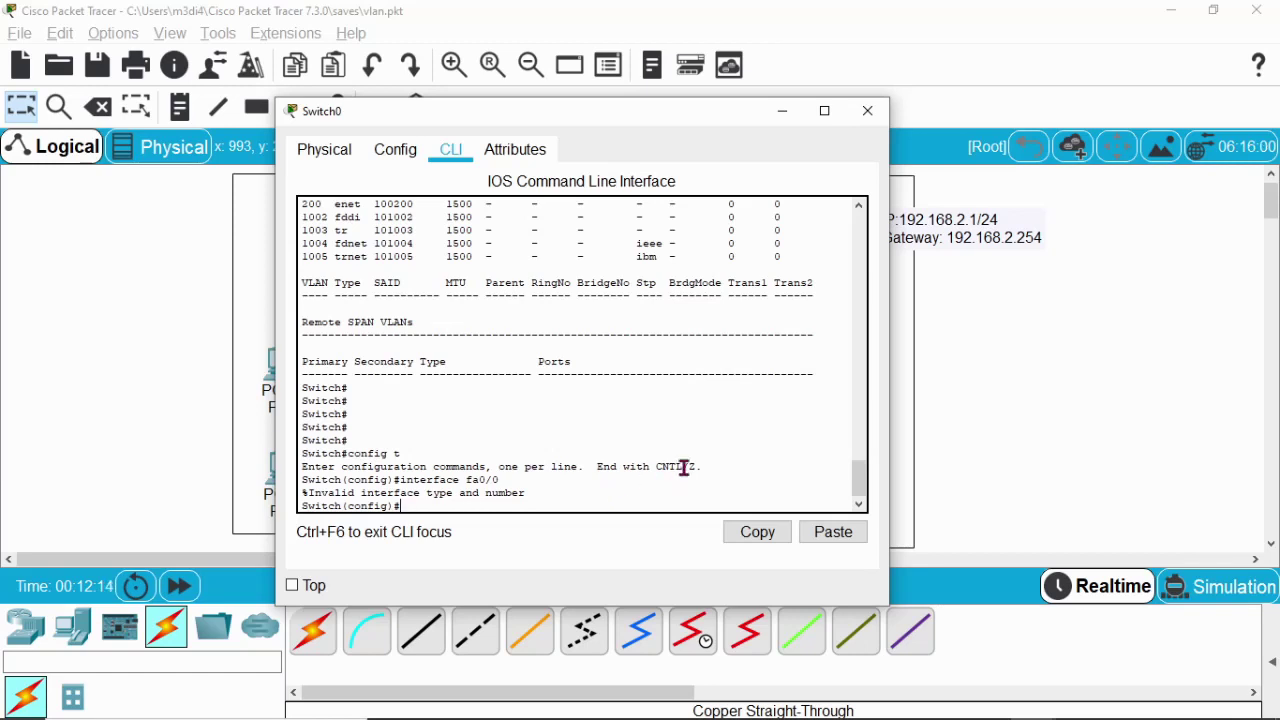
- Check the port names in the VLAN listing and open interface fa0/1 for configuration
{"action": "scroll", "coordinate": [620, 426], "scroll_direction": "up", "scroll_amount": 8}
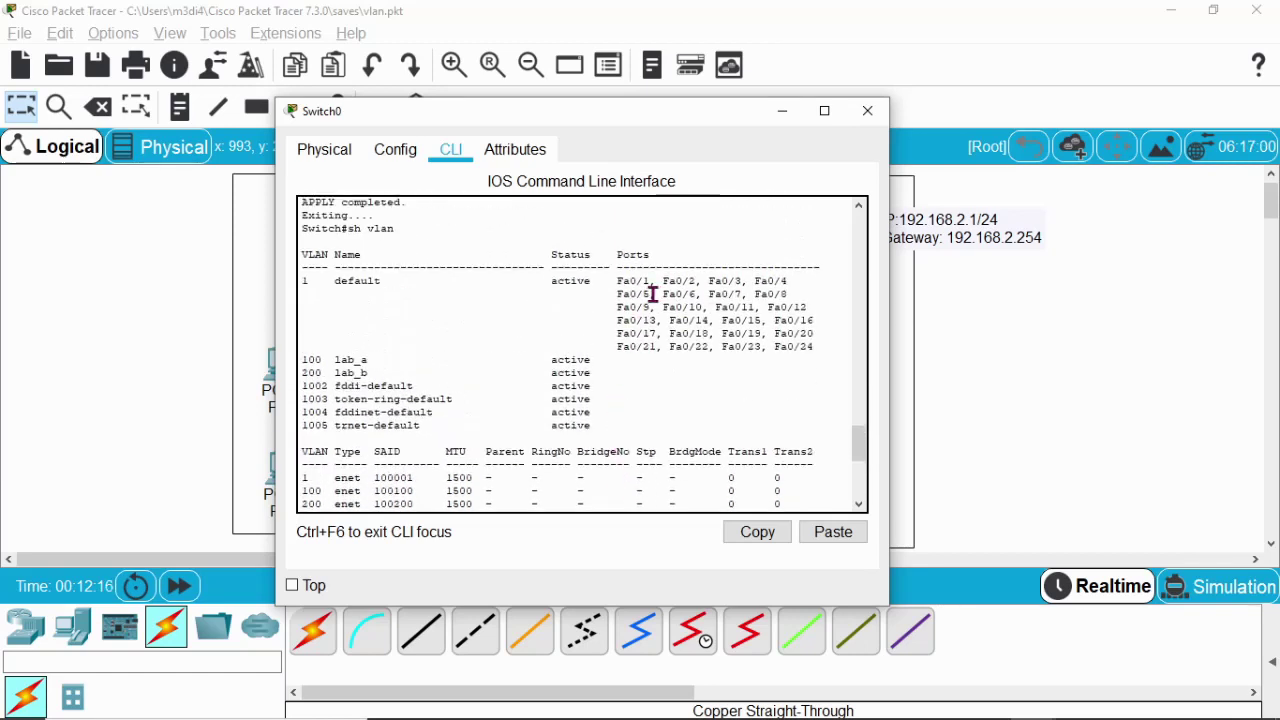
{"action": "scroll", "coordinate": [649, 296], "scroll_direction": "down", "scroll_amount": 3}
{"action": "scroll", "coordinate": [649, 295], "scroll_direction": "up", "scroll_amount": 3}
{"action": "scroll", "coordinate": [656, 287], "scroll_direction": "down", "scroll_amount": 2}
{"action": "scroll", "coordinate": [656, 287], "scroll_direction": "down", "scroll_amount": 6}
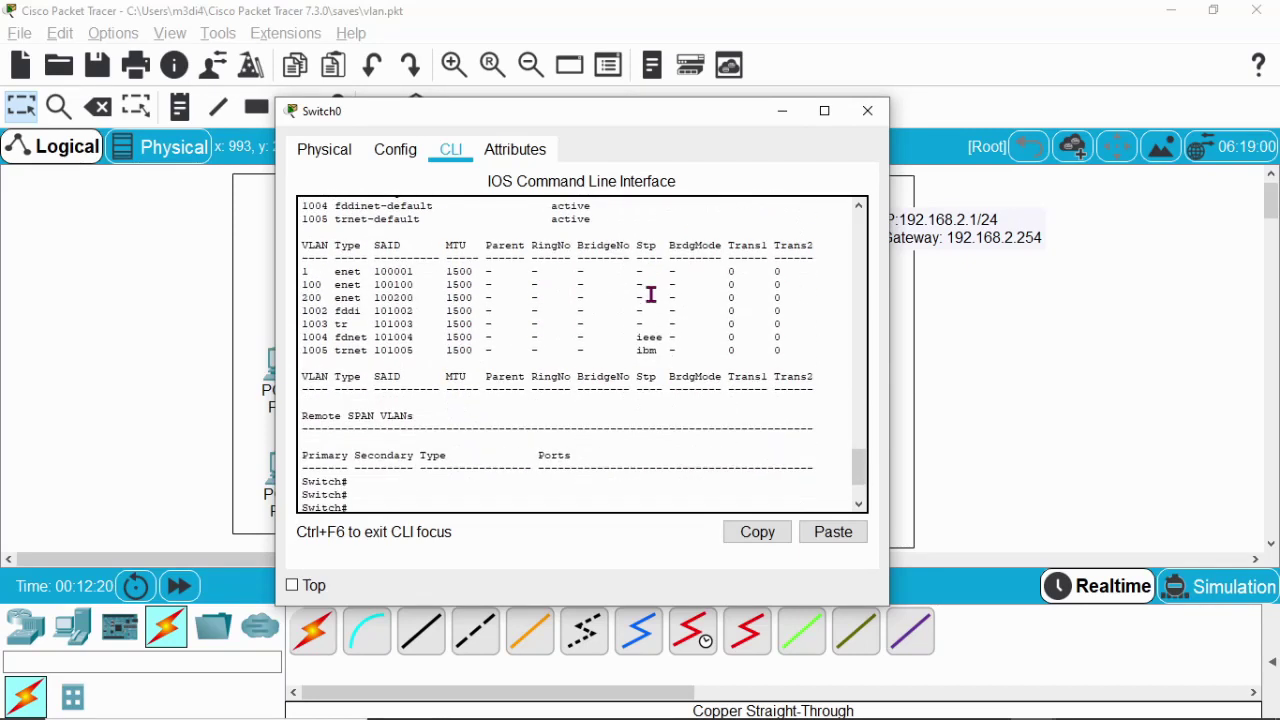
{"action": "scroll", "coordinate": [668, 334], "scroll_direction": "down", "scroll_amount": 1}
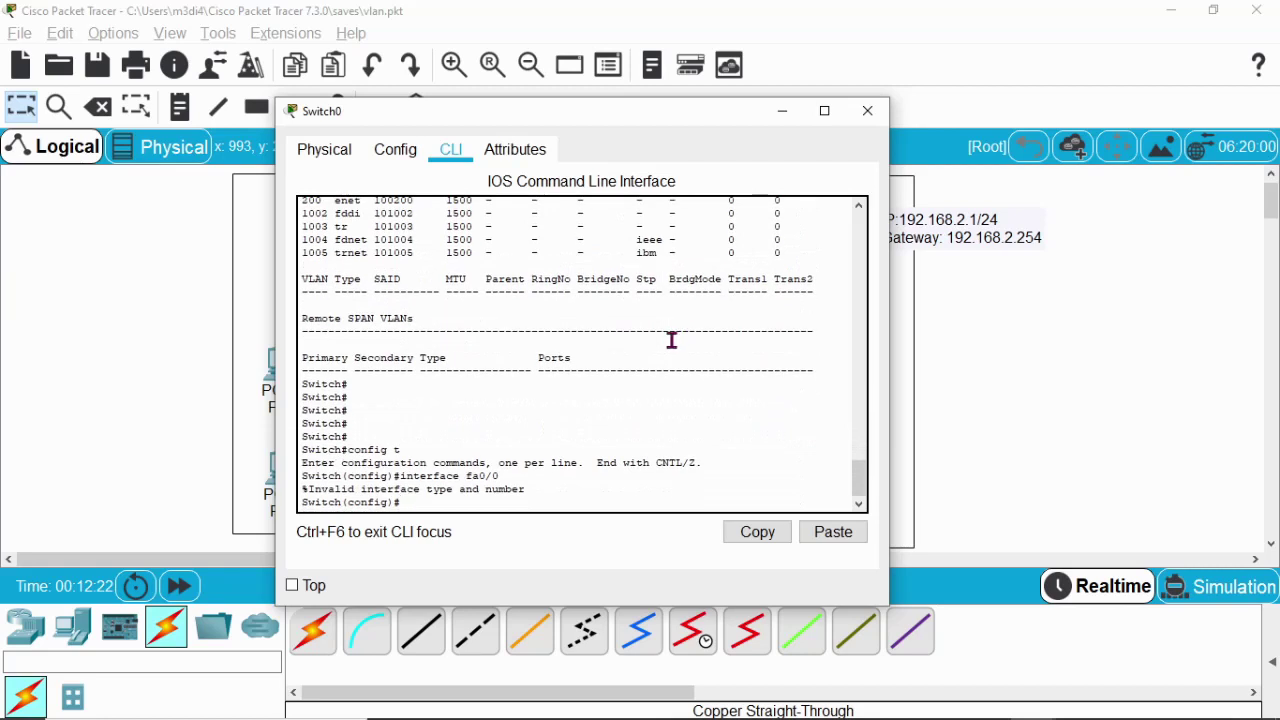
{"action": "key", "text": "Up"}
{"action": "key", "text": "BackSpace"}
{"action": "type", "text": "1"}
{"action": "key", "text": "Return"}
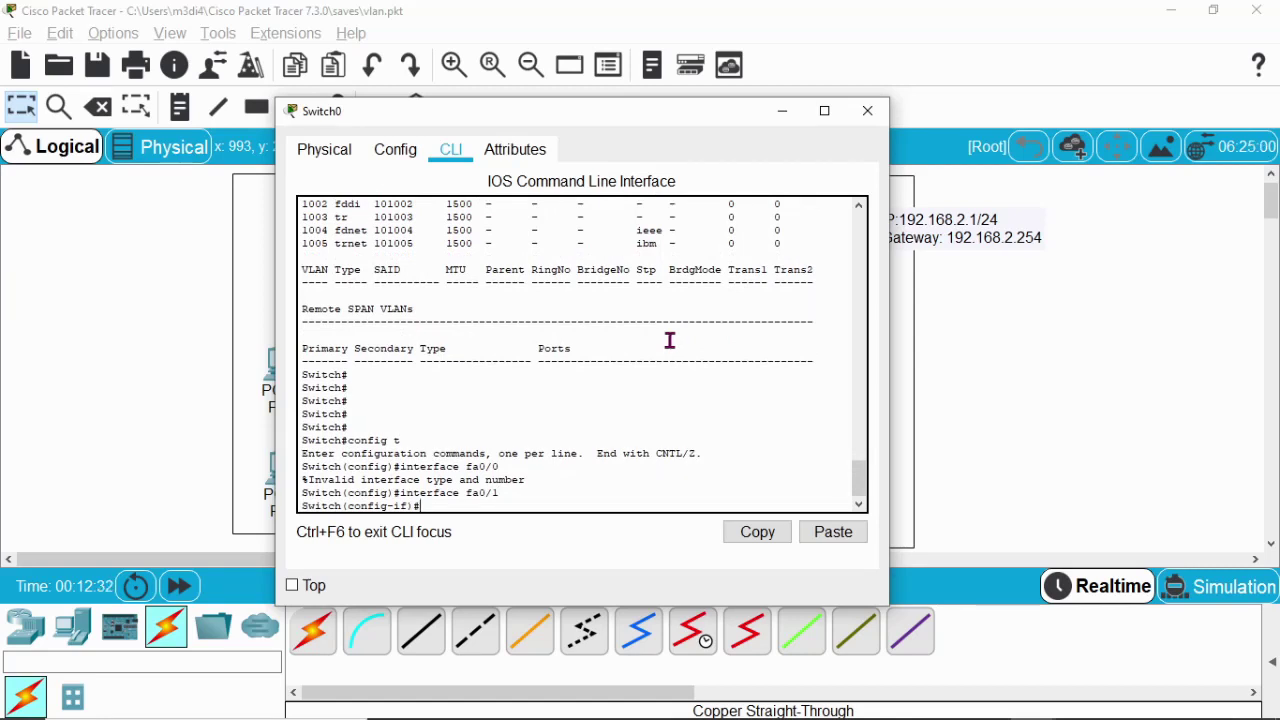
- Assign interface fa0/1 to VLAN 100 with the switchport access vlan command
{"action": "type", "text": "switchport access vl"}
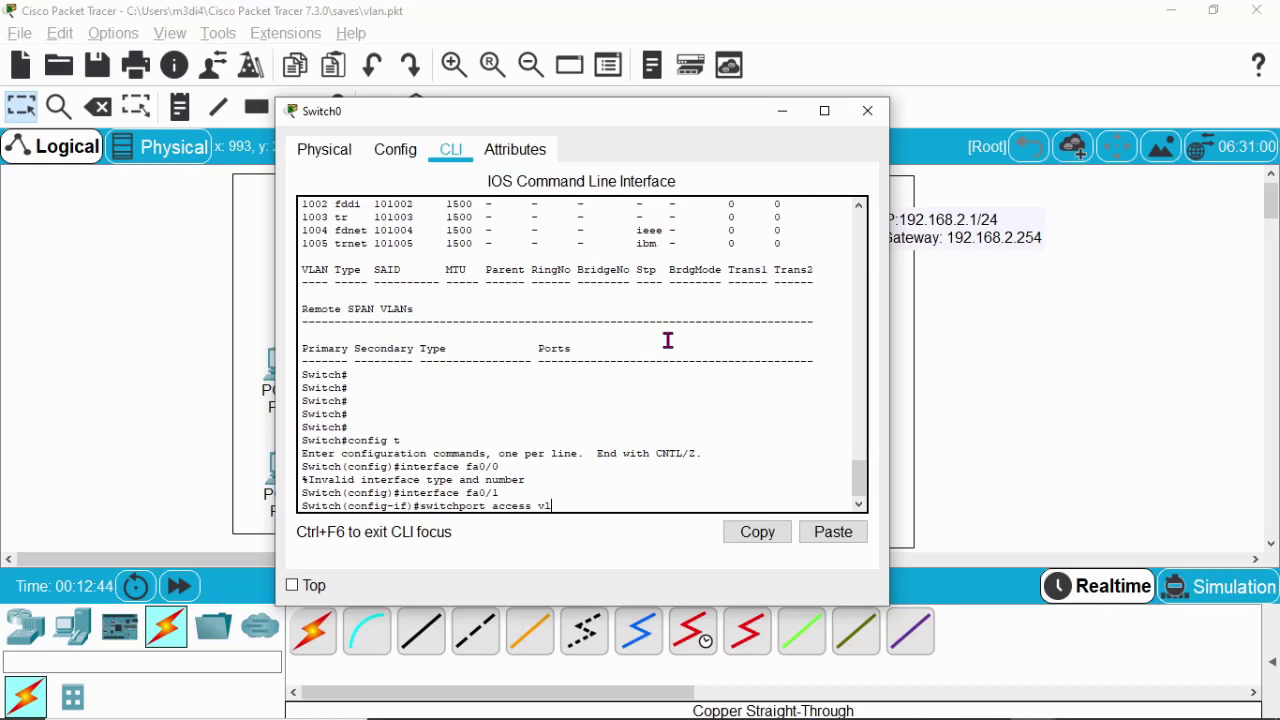
{"action": "type", "text": "an 100"}
{"action": "key", "text": "Return"}
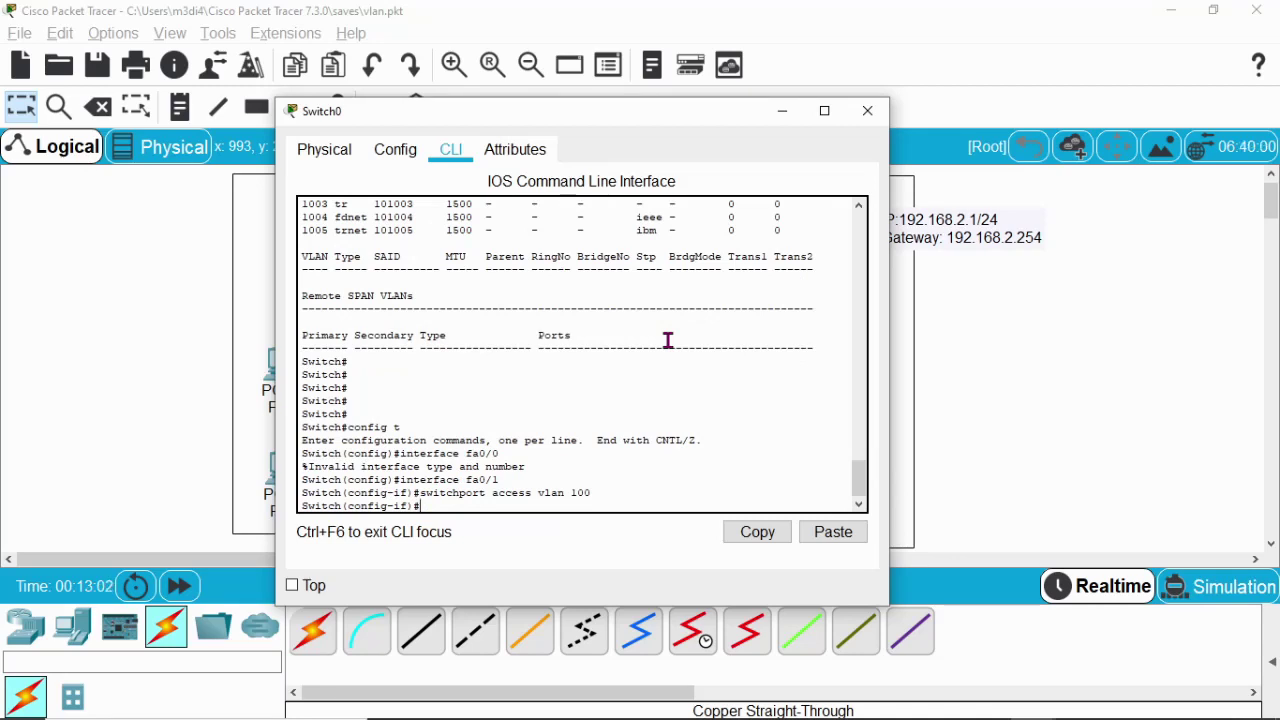
- Open interface fa0/2 and assign it to access VLAN 100
{"action": "key", "text": "Up"}
{"action": "key", "text": "Up"}
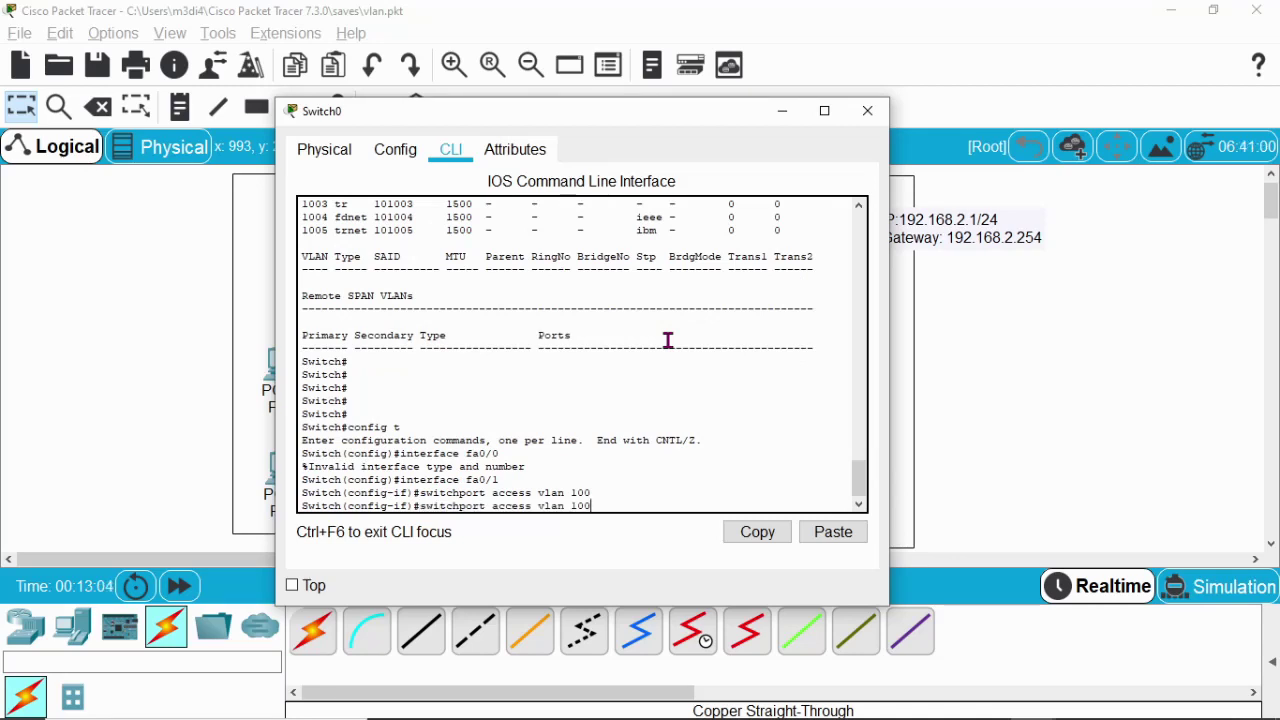
{"action": "key", "text": "BackSpace"}
{"action": "type", "text": "2"}
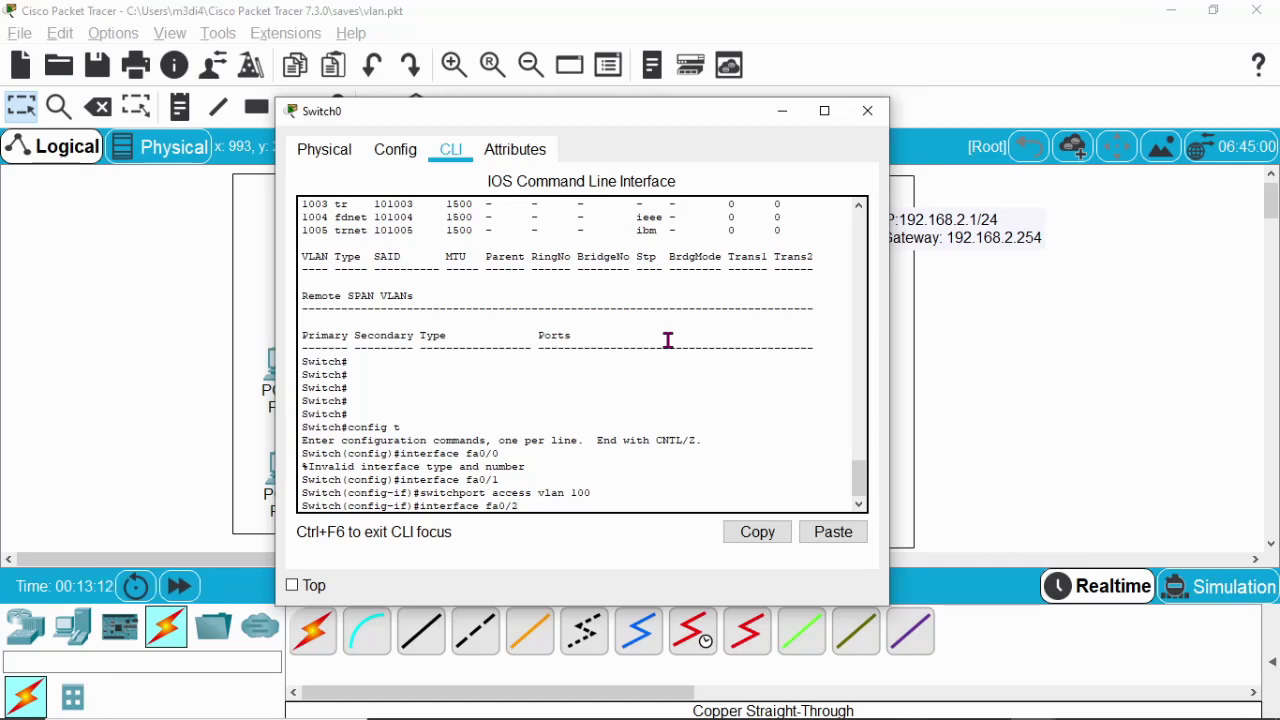
{"action": "key", "text": "Return"}
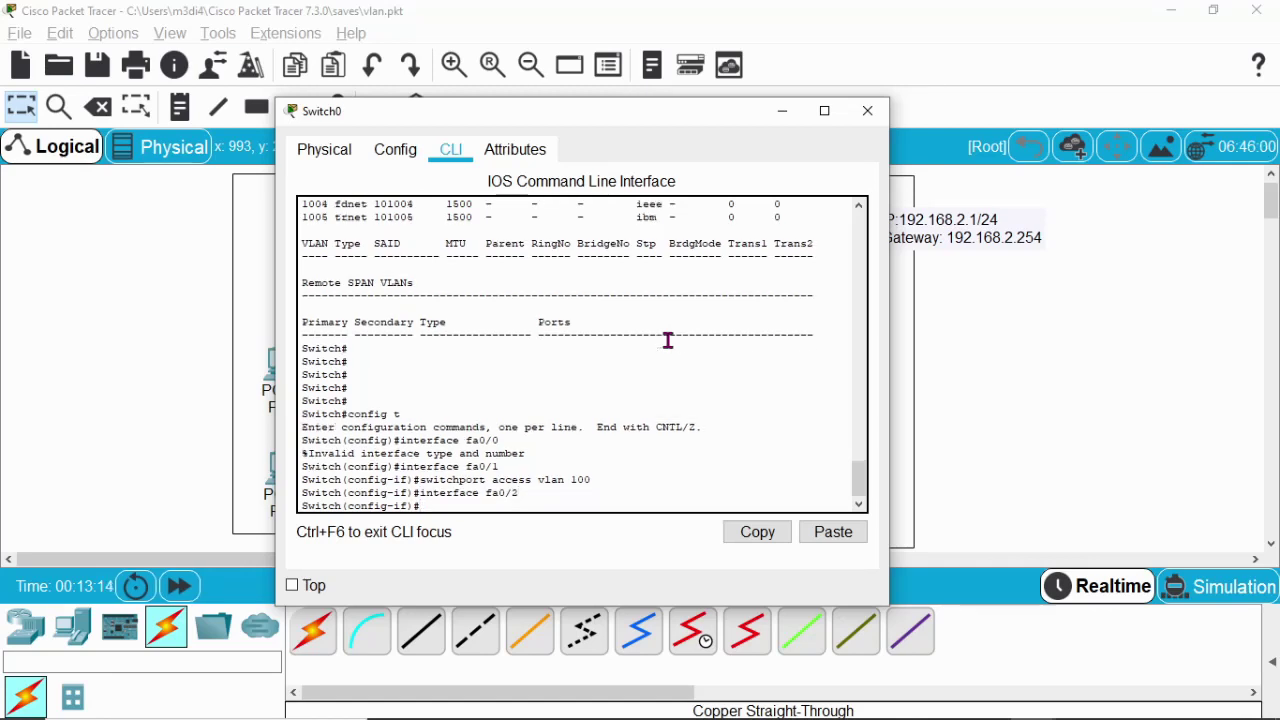
{"action": "key", "text": "Up"}
{"action": "key", "text": "Up"}
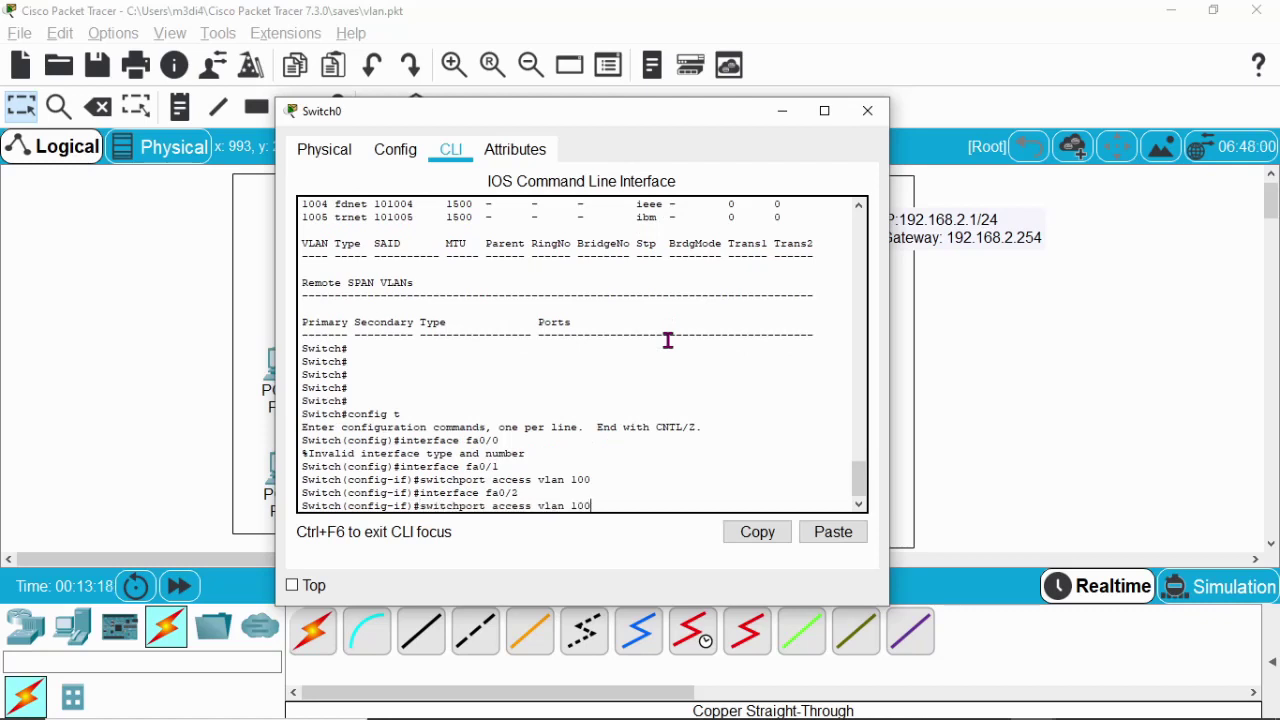
{"action": "key", "text": "Return"}
- Open interface fa0/3 and assign it to access VLAN 100
{"action": "key", "text": "Up"}
{"action": "key", "text": "Up"}
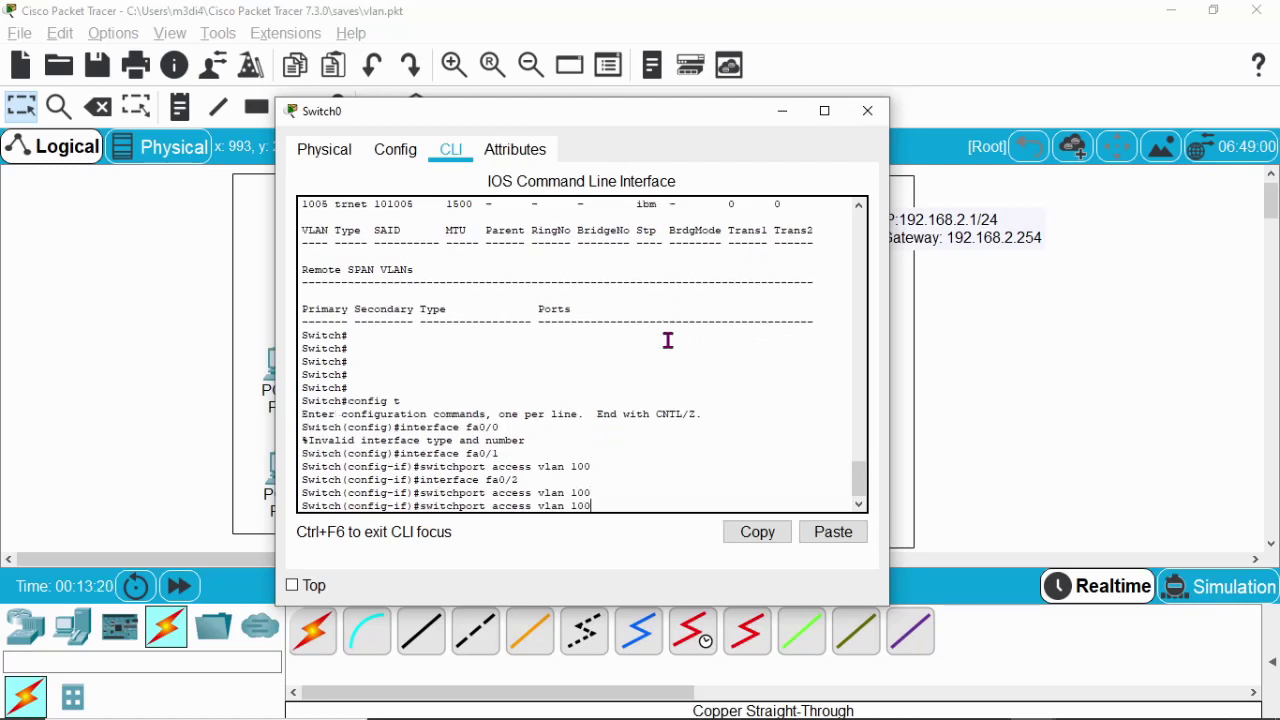
{"action": "key", "text": "BackSpace"}
{"action": "type", "text": "3"}
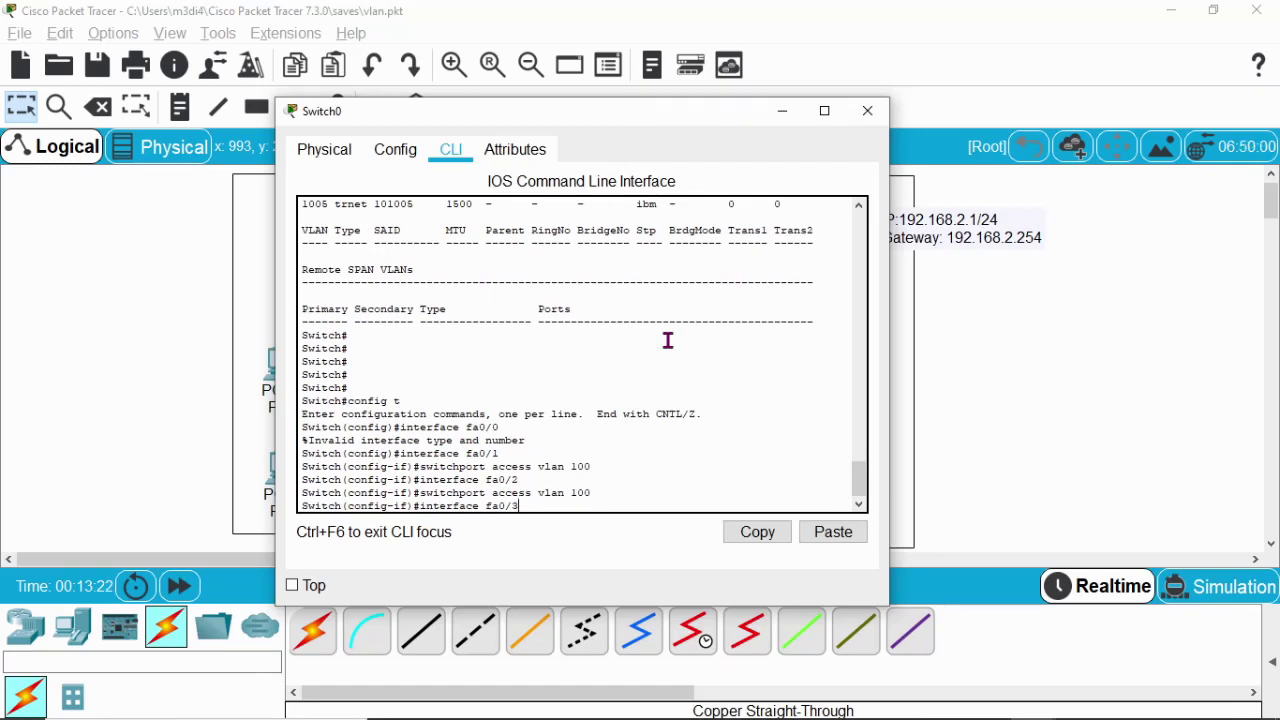
{"action": "key", "text": "Return"}
{"action": "key", "text": "Up"}
{"action": "key", "text": "Up"}
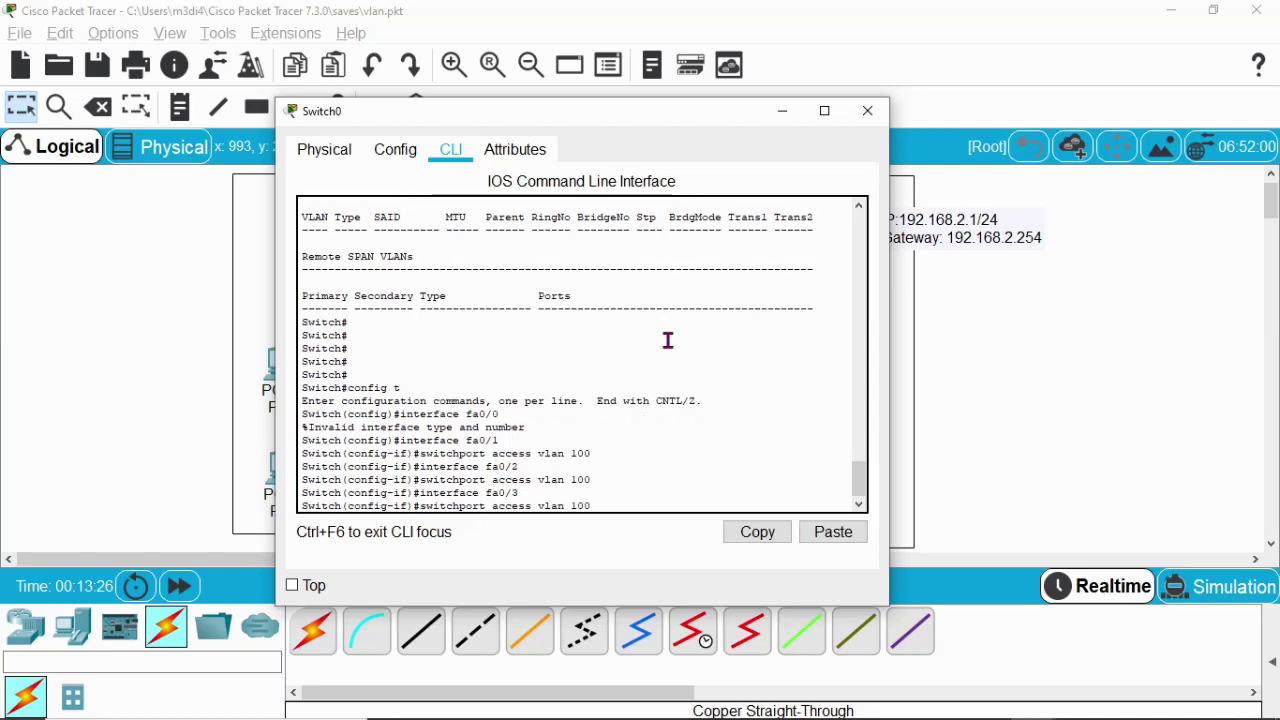
{"action": "key", "text": "Return"}
- Open interface fa0/4 and assign it to access VLAN 100
{"action": "key", "text": "Up"}
{"action": "key", "text": "Up"}
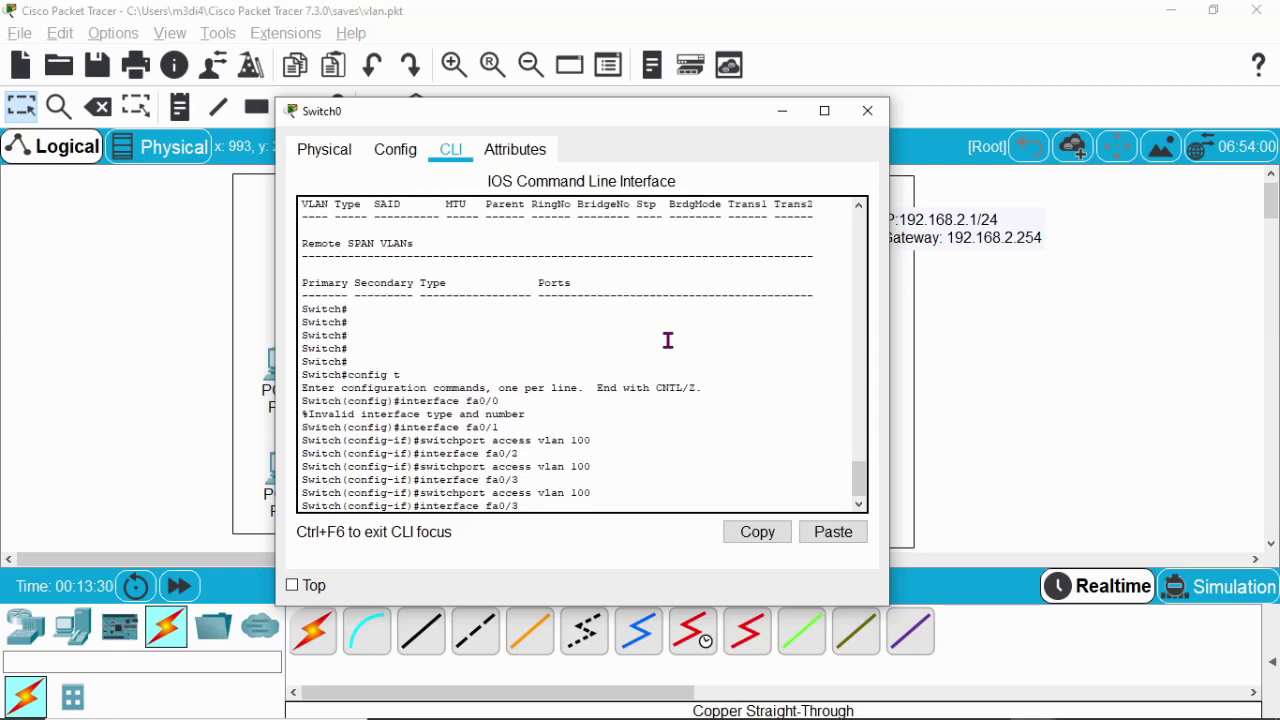
{"action": "key", "text": "BackSpace"}
{"action": "type", "text": "4"}
{"action": "key", "text": "Return"}
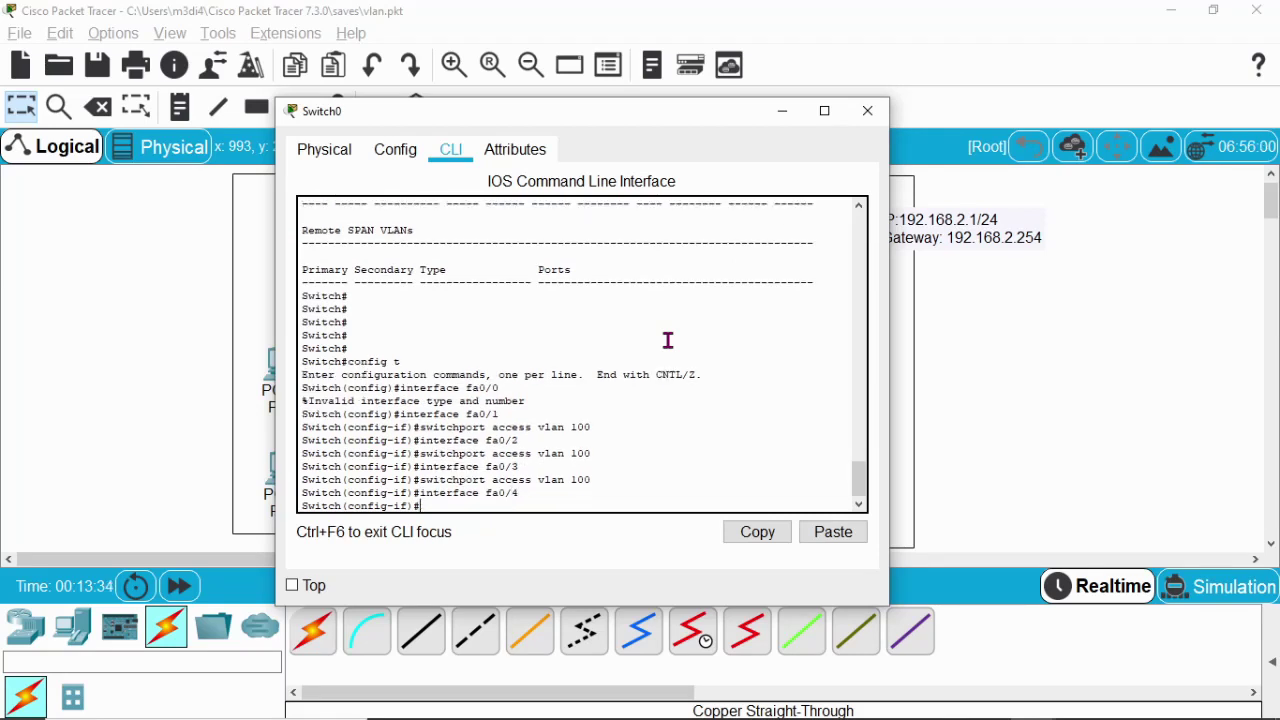
{"action": "key", "text": "Up"}
{"action": "key", "text": "Up"}
{"action": "key", "text": "Return"}
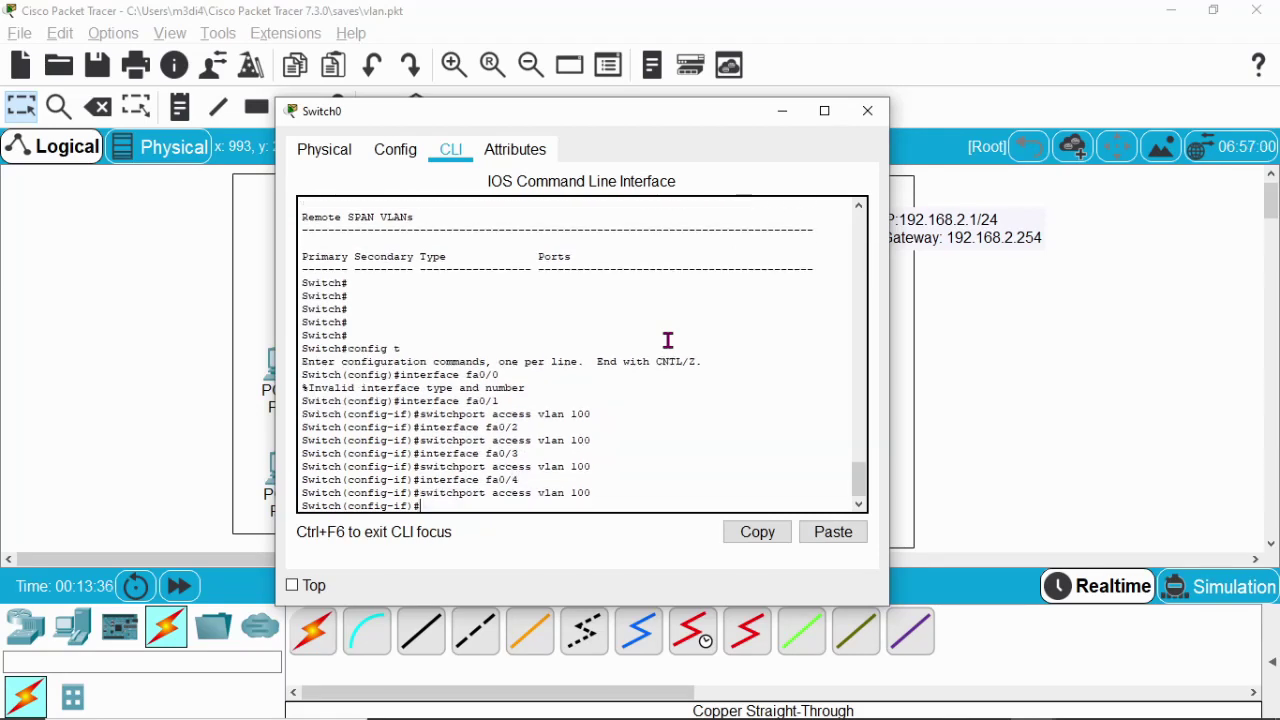
- Open interface fa0/5 and assign it to access VLAN 100
{"action": "key", "text": "Up"}
{"action": "key", "text": "Up"}
{"action": "type", "text": "5"}
{"action": "key", "text": "Return"}
{"action": "key", "text": "Up"}
{"action": "key", "text": "Up"}
{"action": "key", "text": "Return"}
- Open interface fa0/6 and assign it to access VLAN 100
{"action": "key", "text": "Up"}
{"action": "key", "text": "Up"}
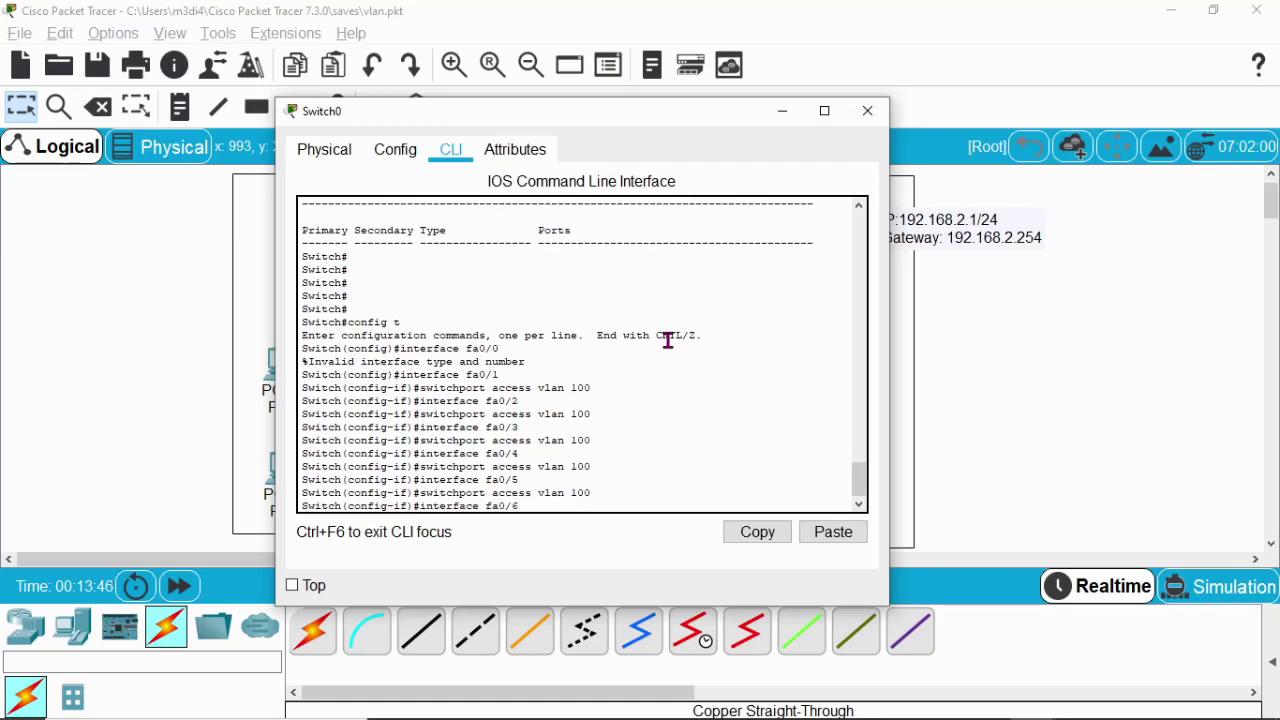
{"action": "key", "text": "Return"}
{"action": "key", "text": "Up"}
{"action": "key", "text": "Up"}
{"action": "key", "text": "Return"}
- Open interface fa0/7 and assign it to access VLAN 100
{"action": "key", "text": "Up"}
{"action": "key", "text": "Up"}
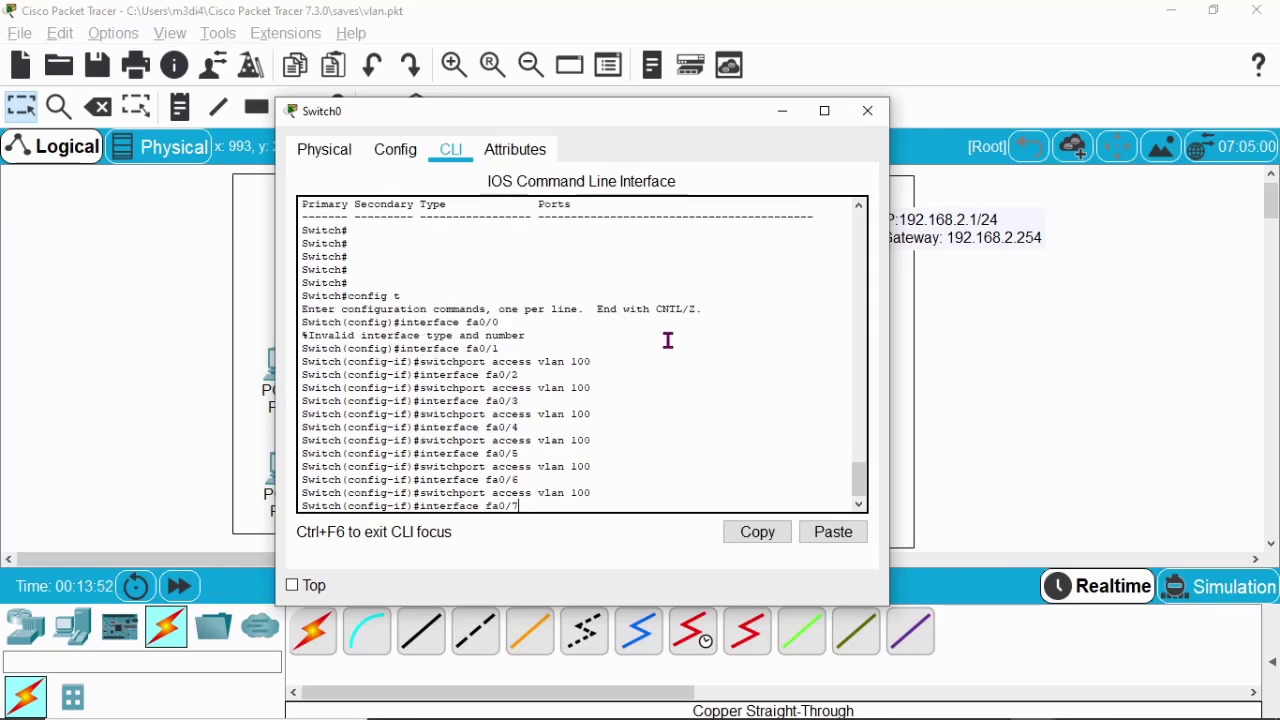
{"action": "type", "text": "7"}
{"action": "key", "text": "Return"}
{"action": "key", "text": "Up"}
{"action": "key", "text": "Up"}
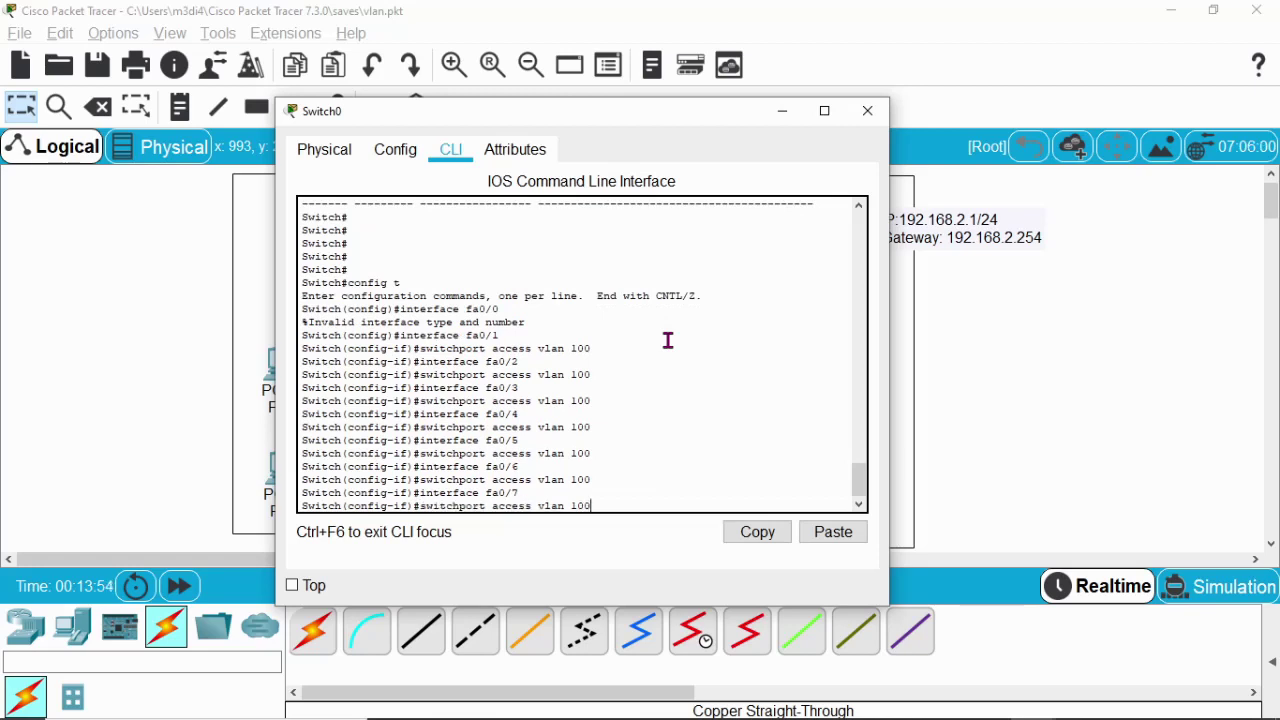
{"action": "key", "text": "Return"}
- Open interface fa0/8 and assign it to access VLAN 100
{"action": "key", "text": "Up"}
{"action": "key", "text": "Up"}
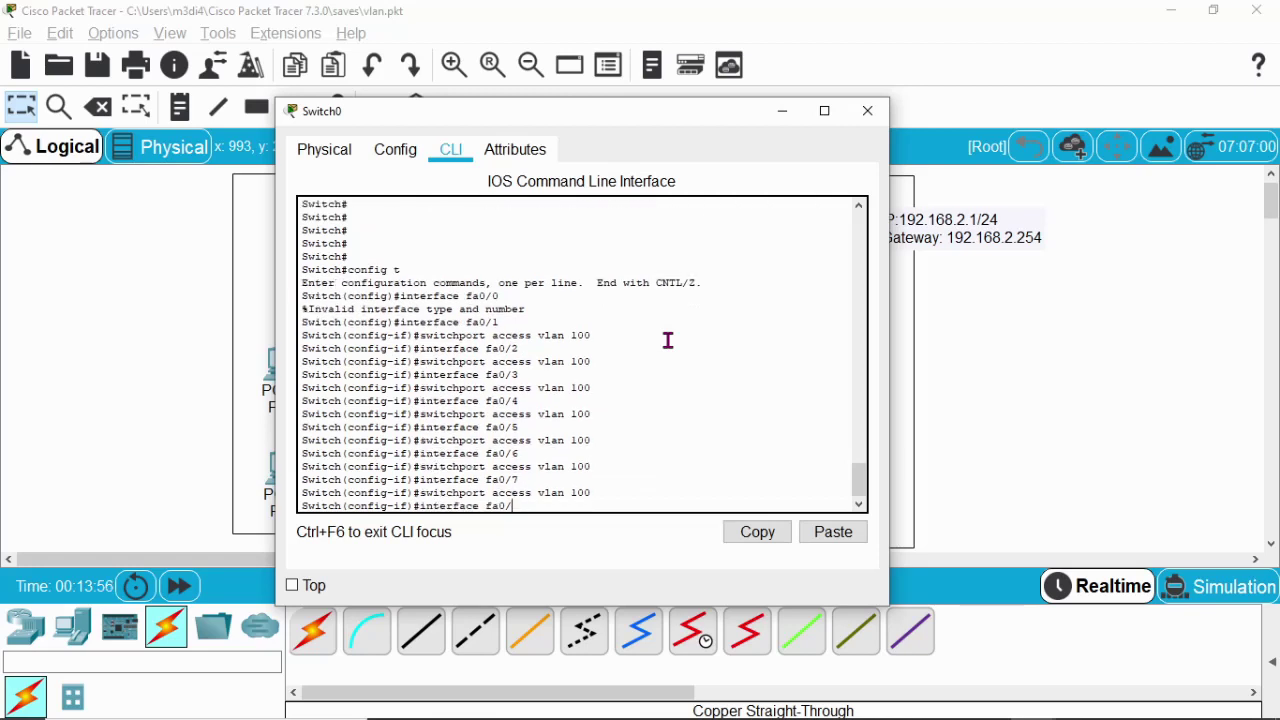
{"action": "key", "text": "BackSpace"}
{"action": "type", "text": "8"}
{"action": "key", "text": "Return"}
{"action": "key", "text": "Up"}
{"action": "key", "text": "Up"}
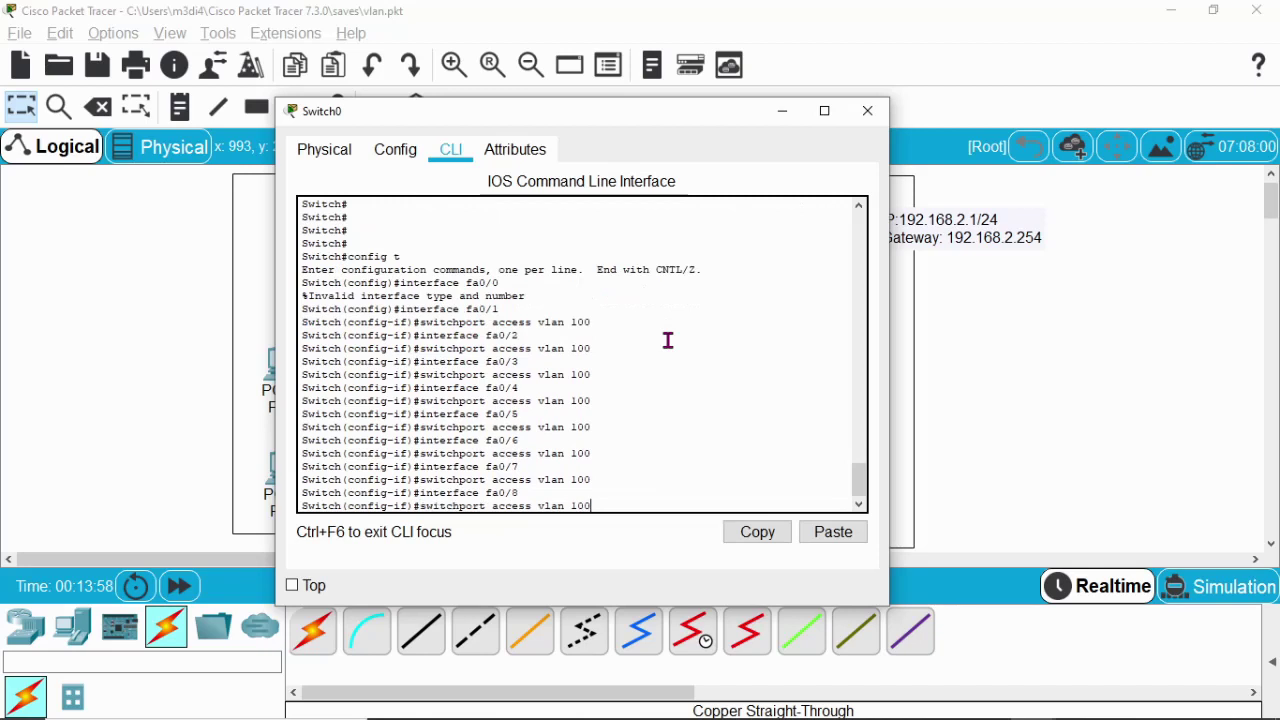
{"action": "key", "text": "Return"}
- Open interface fa0/9 and assign it to access VLAN 100
{"action": "key", "text": "Up"}
{"action": "key", "text": "Up"}
{"action": "key", "text": "BackSpace"}
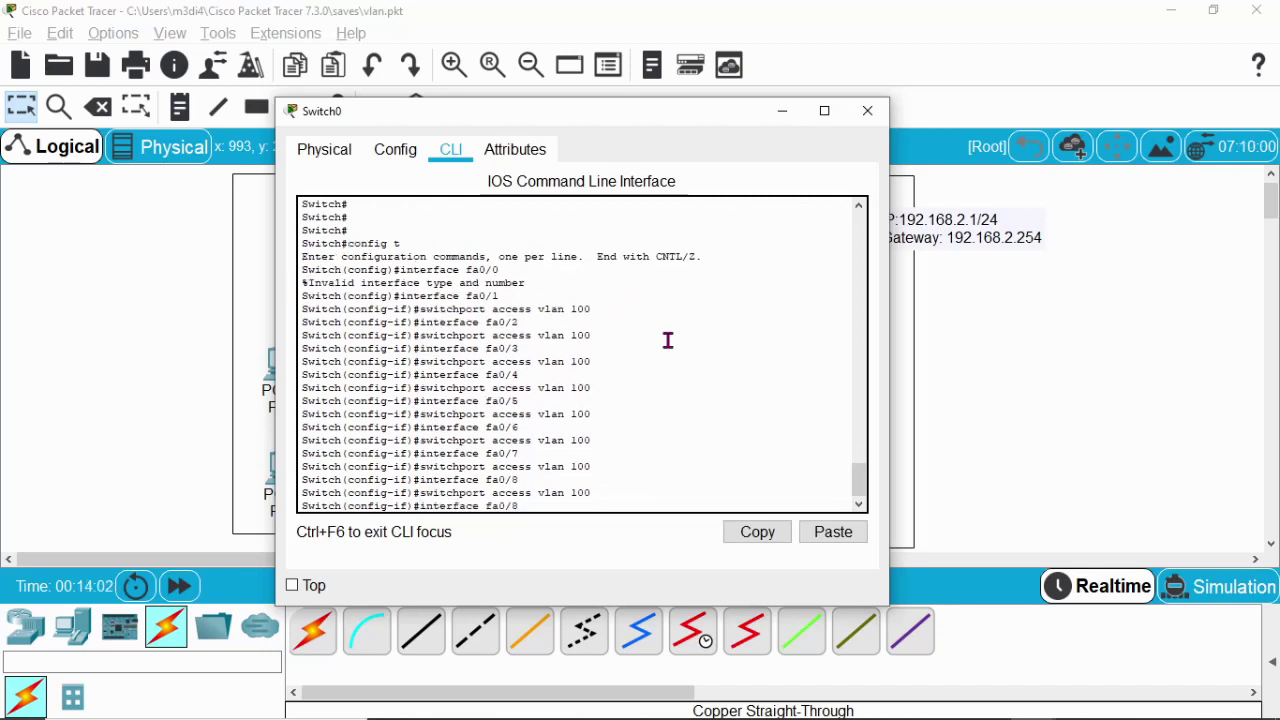
{"action": "key", "text": "BackSpace"}
{"action": "type", "text": "9"}
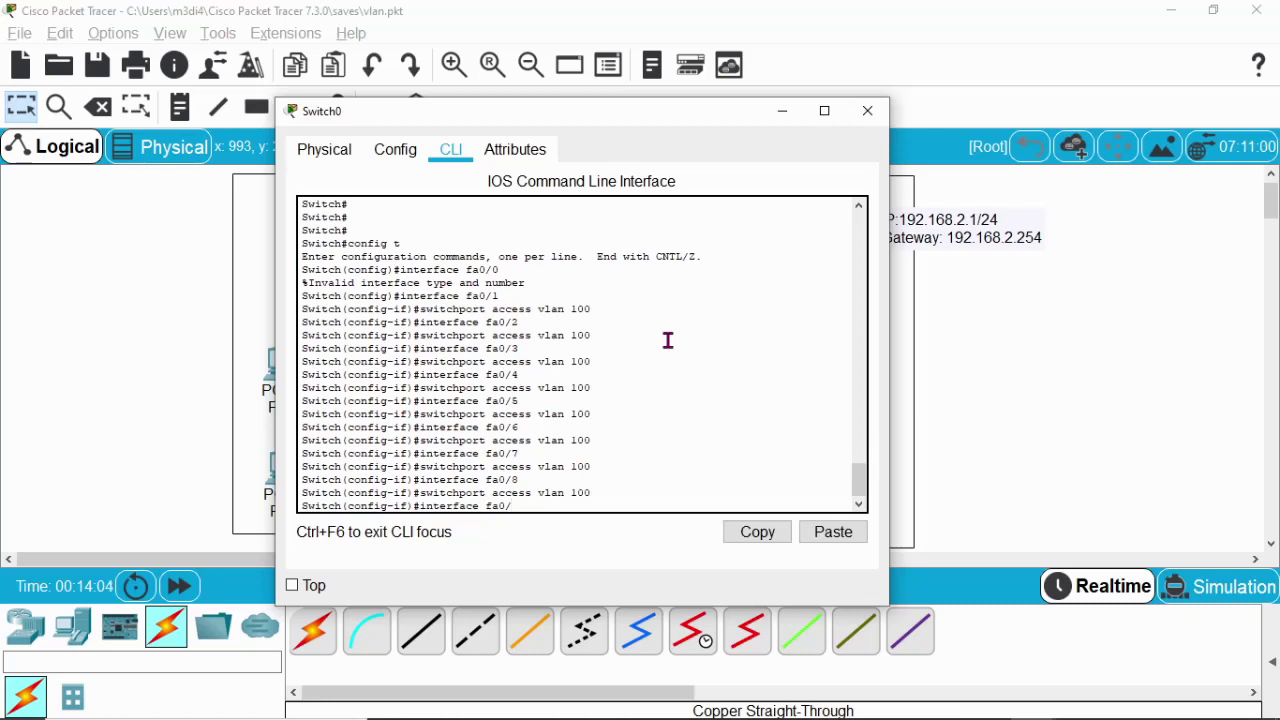
{"action": "key", "text": "Return"}
{"action": "key", "text": "Up"}
{"action": "key", "text": "Up"}
{"action": "key", "text": "Return"}
- Open interface fa0/10 and assign it to access VLAN 100
{"action": "key", "text": "Up"}
{"action": "key", "text": "Up"}
{"action": "type", "text": "10"}
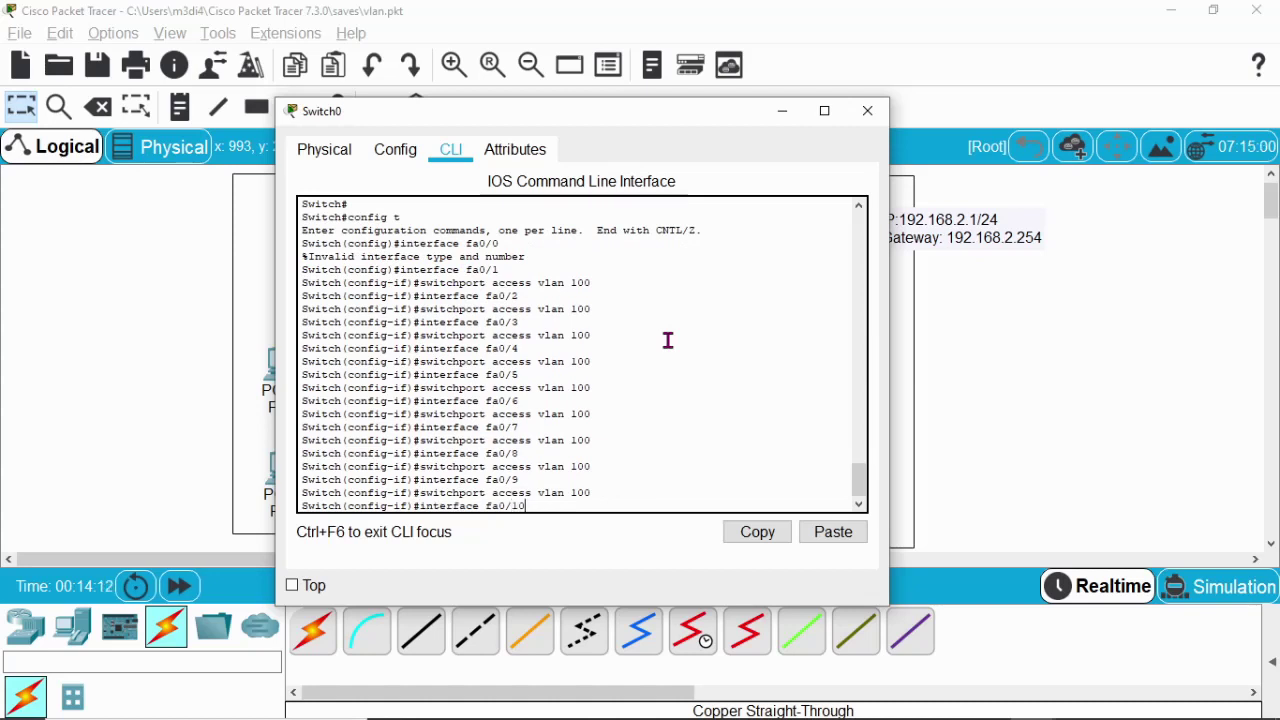
{"action": "key", "text": "Return"}
{"action": "key", "text": "Up"}
{"action": "key", "text": "Up"}
{"action": "key", "text": "Return"}
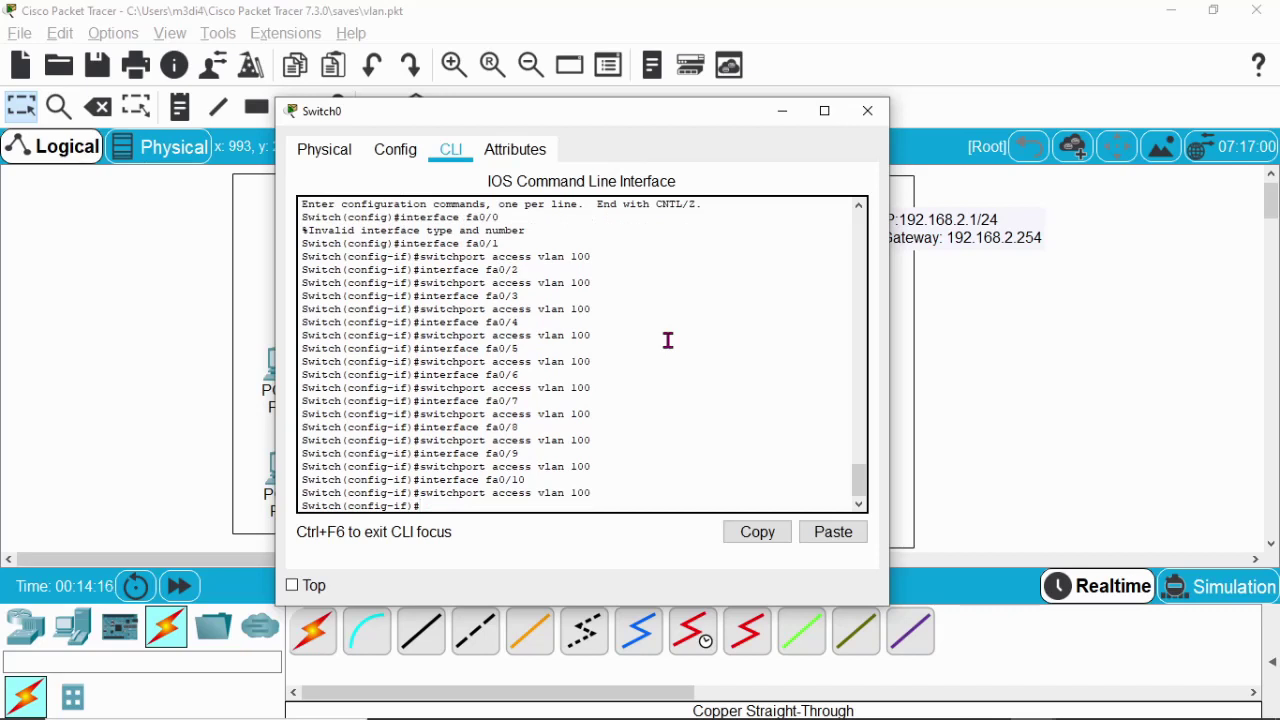
- Open interface fa0/11 and assign it to VLAN 200 with the switchport access vlan command
{"action": "key", "text": "Up"}
{"action": "key", "text": "Up"}
{"action": "key", "text": "BackSpace"}
{"action": "type", "text": "1"}
{"action": "key", "text": "Return"}
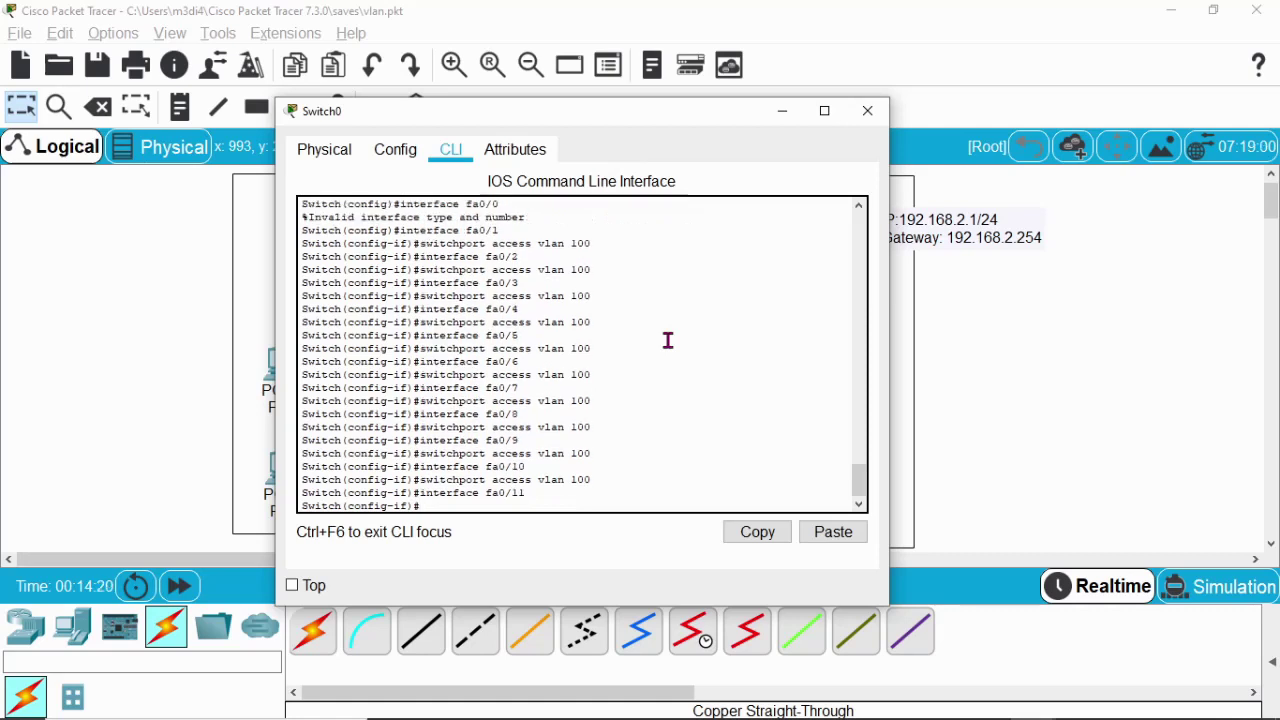
{"action": "key", "text": "Up"}
{"action": "key", "text": "Up"}
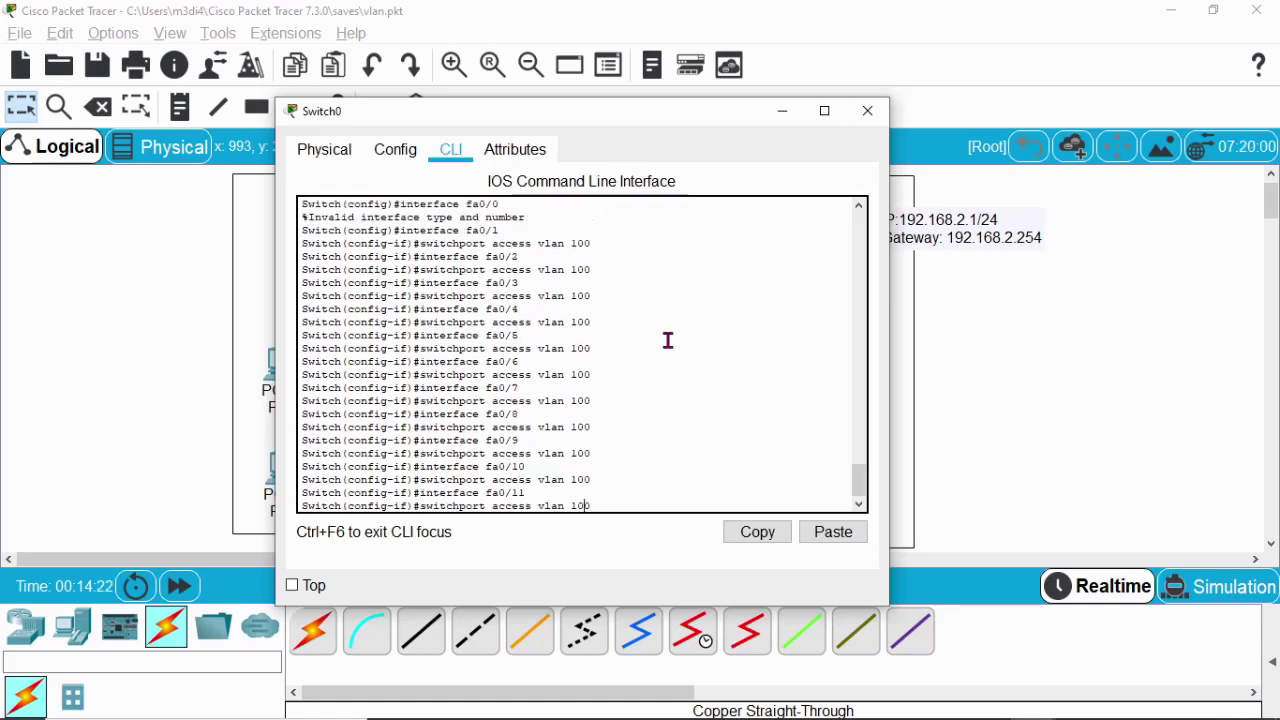
{"action": "key", "text": "BackSpace"}
{"action": "type", "text": "2"}
{"action": "key", "text": "Return"}
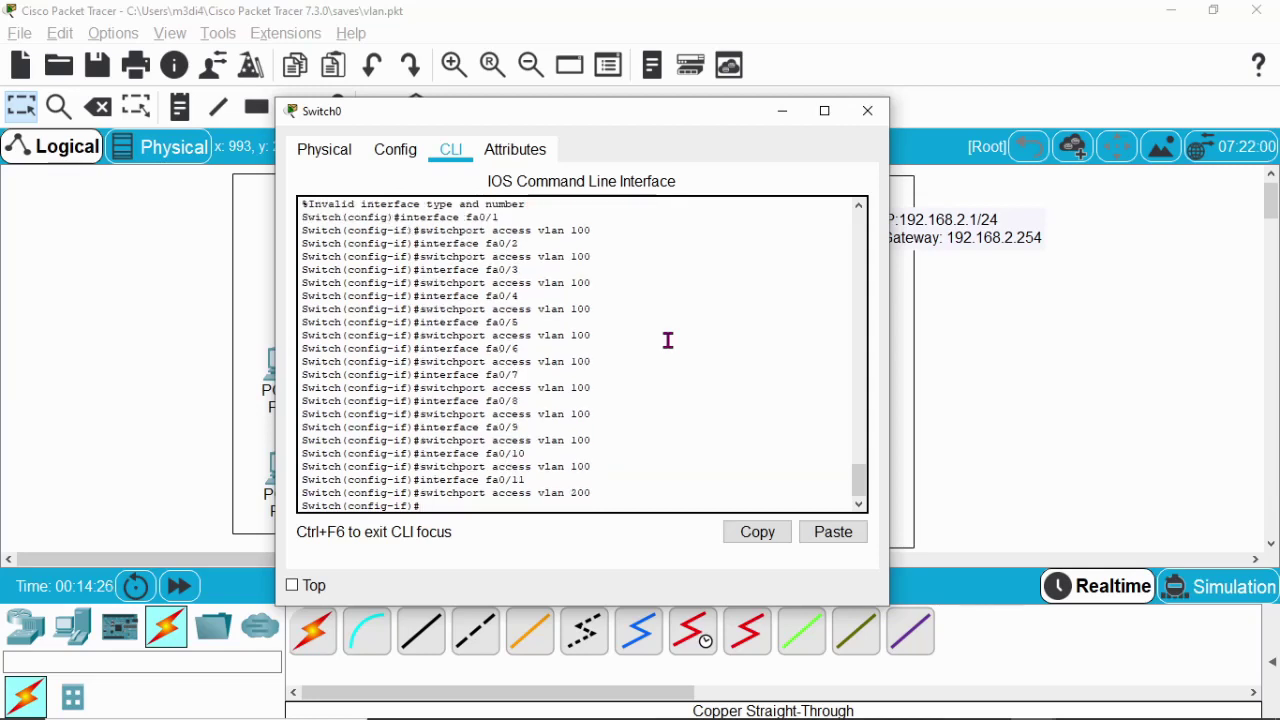
- Open interface fa0/12 and assign it to access VLAN 200
{"action": "key", "text": "Up"}
{"action": "key", "text": "Up"}
{"action": "key", "text": "BackSpace"}
{"action": "key", "text": "Return"}
{"action": "key", "text": "Up"}
{"action": "key", "text": "Up"}
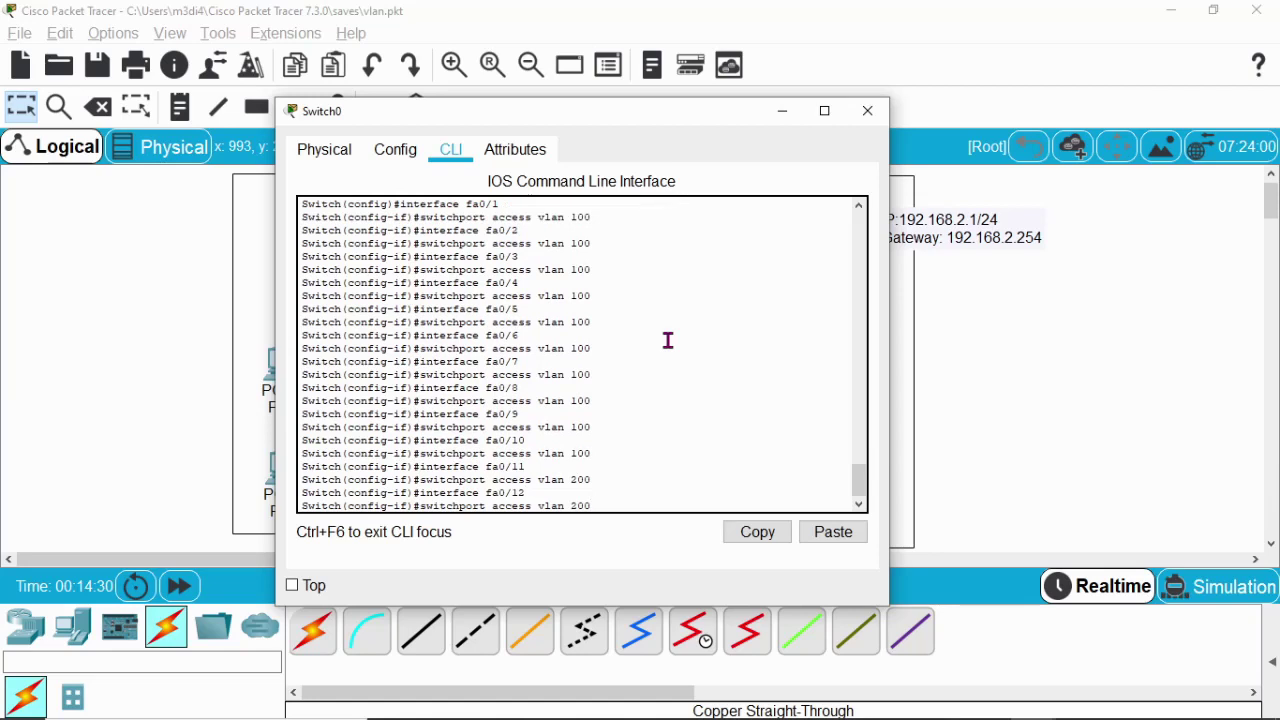
{"action": "key", "text": "Return"}
- Open interface fa0/13 and assign it to access VLAN 200
{"action": "key", "text": "Up"}
{"action": "key", "text": "Up"}
{"action": "key", "text": "BackSpace"}
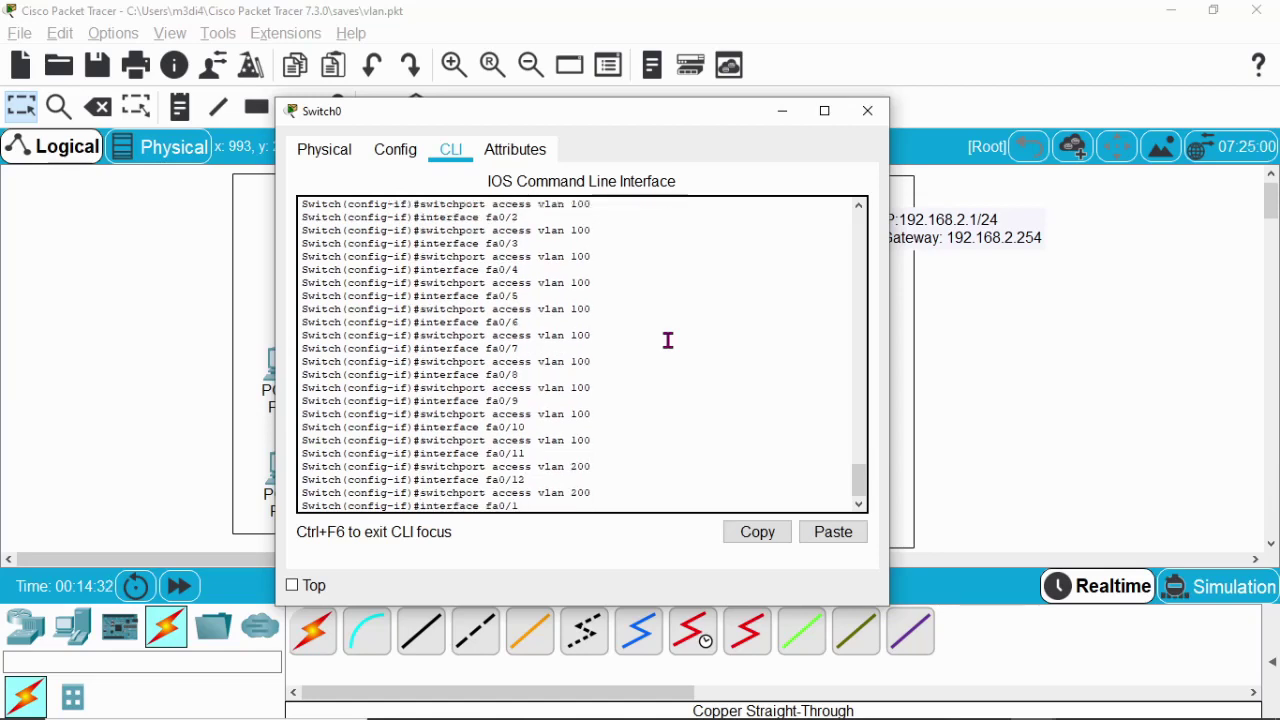
{"action": "type", "text": "3"}
{"action": "key", "text": "Return"}
{"action": "key", "text": "Up"}
{"action": "key", "text": "Up"}
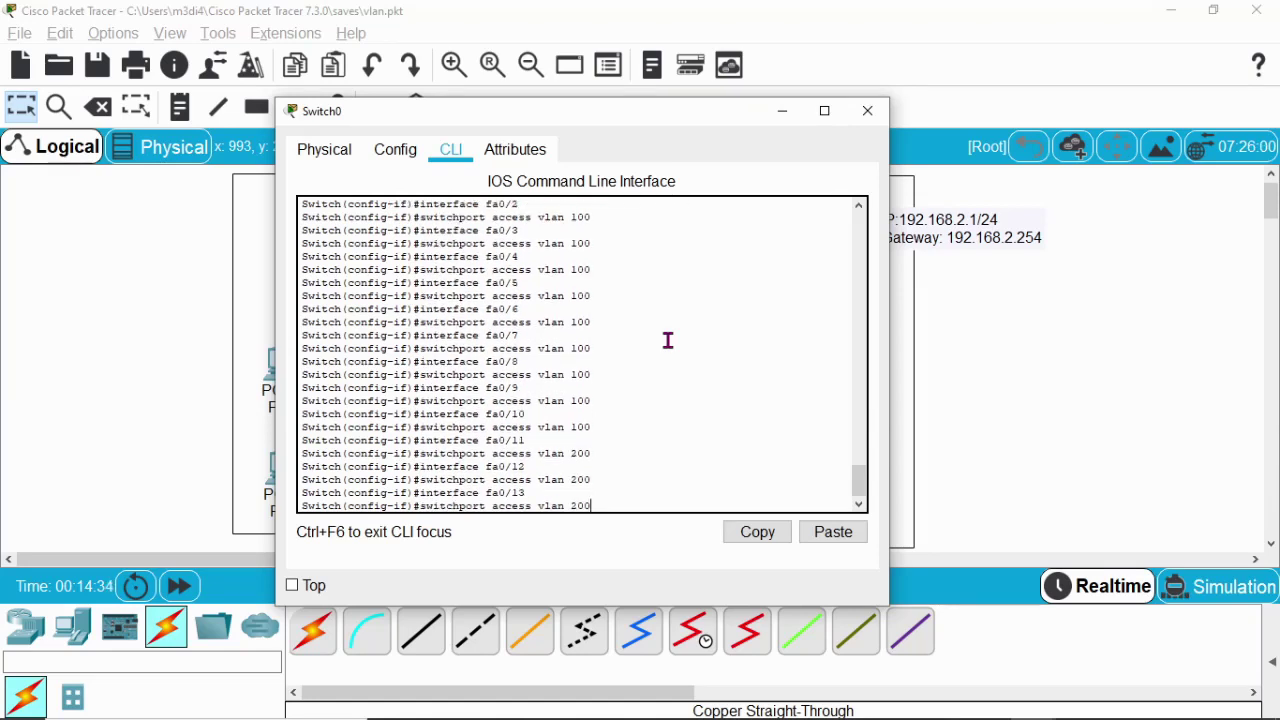
{"action": "key", "text": "Return"}
- Open interface fa0/14 and assign it to access VLAN 200
{"action": "key", "text": "Up"}
{"action": "key", "text": "Up"}
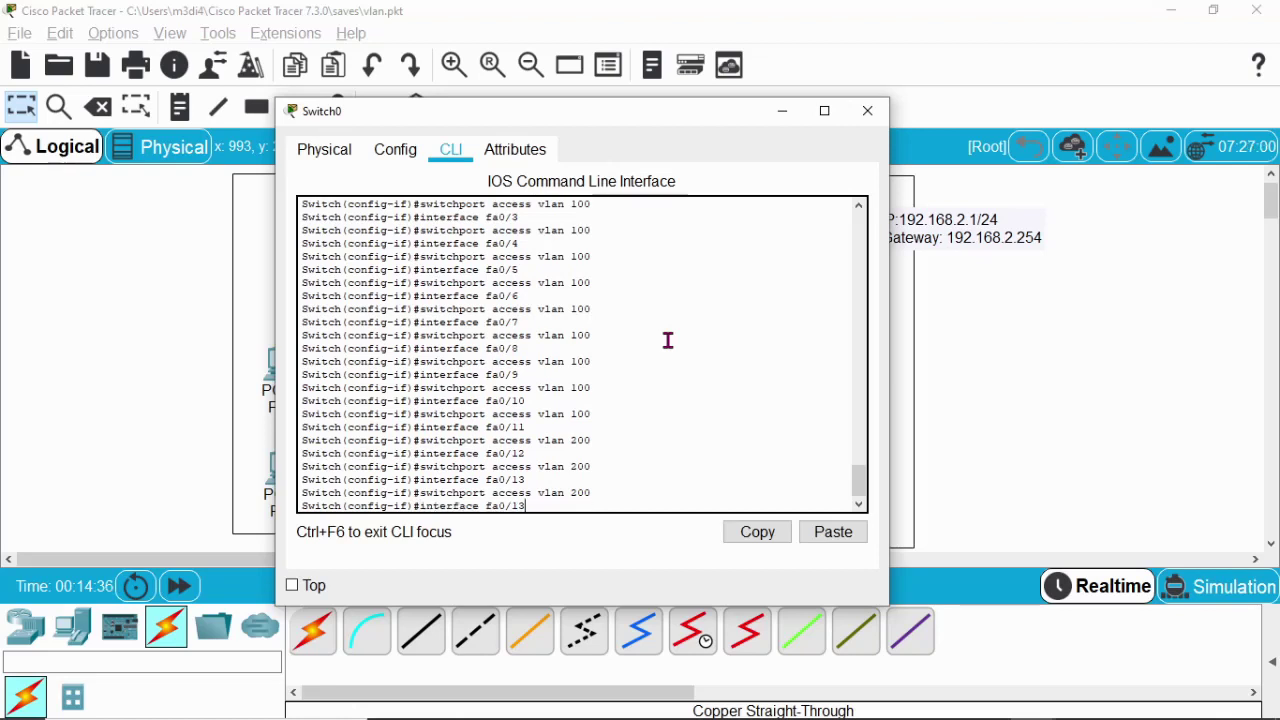
{"action": "type", "text": "4"}
{"action": "key", "text": "Return"}
{"action": "key", "text": "Up"}
{"action": "key", "text": "Up"}
{"action": "key", "text": "Return"}
- Open interface fa0/15 and assign it to access VLAN 200
{"action": "key", "text": "Up"}
{"action": "key", "text": "Up"}
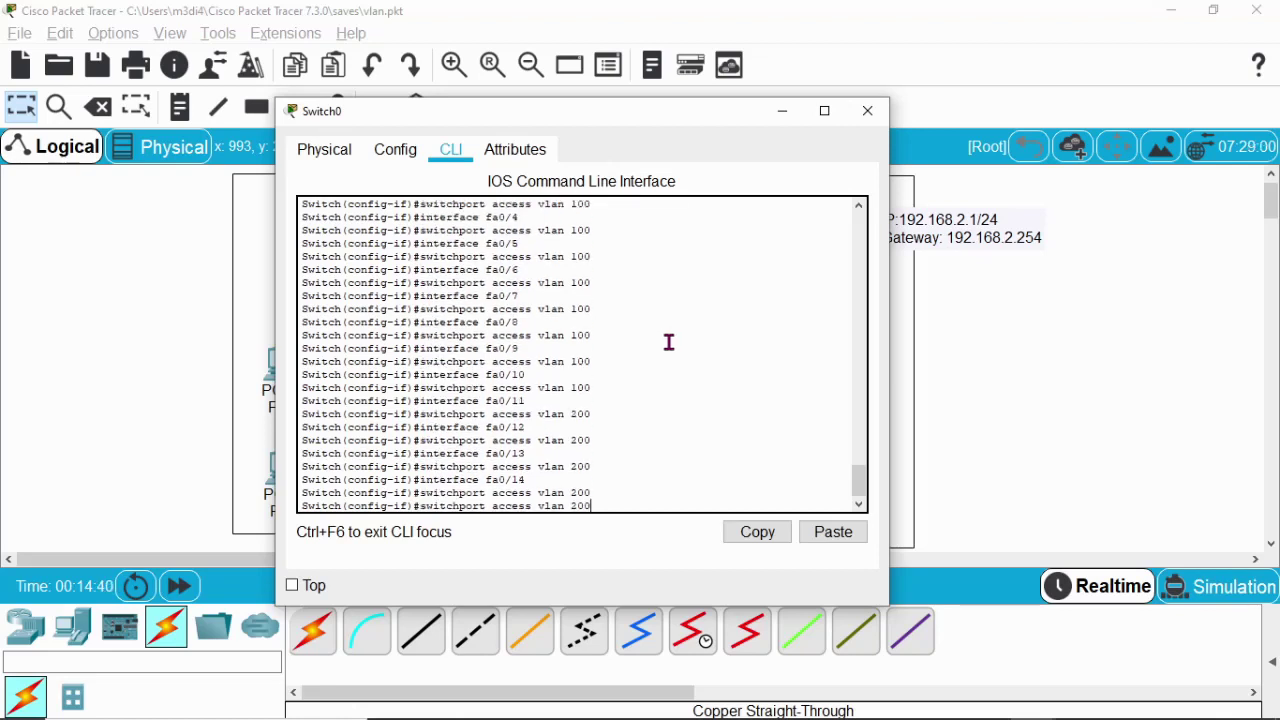
{"action": "type", "text": "5"}
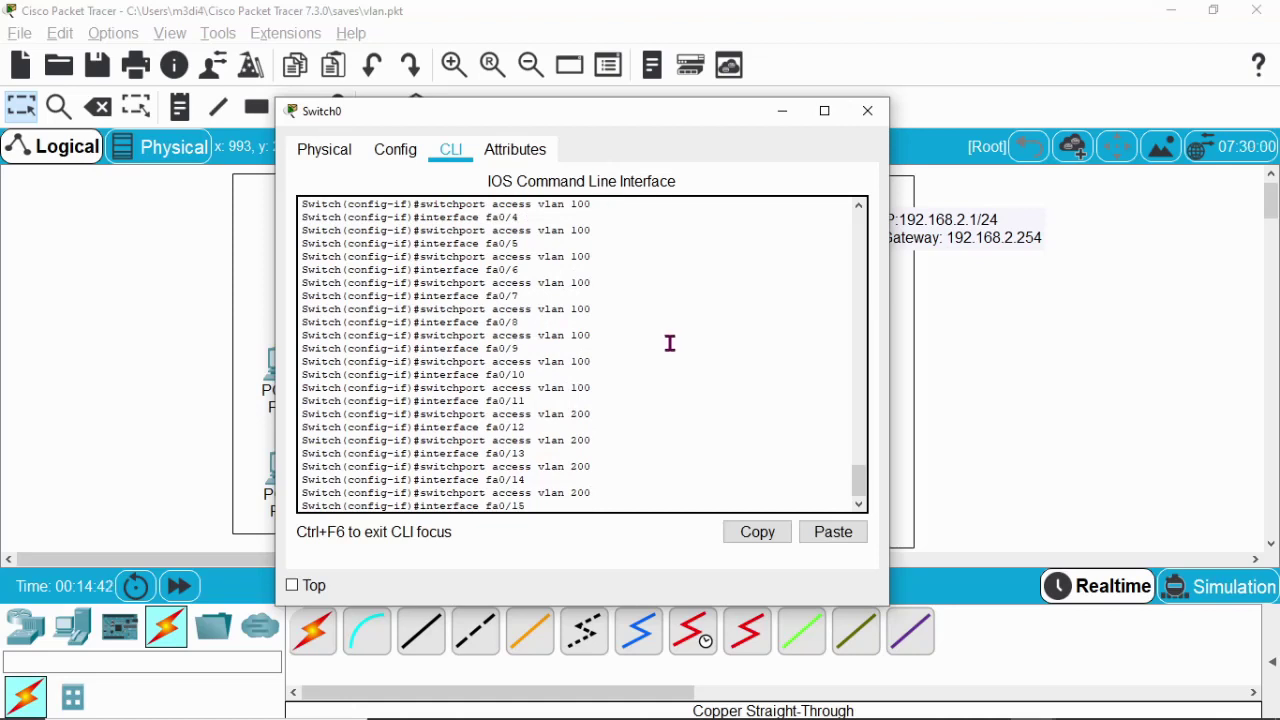
{"action": "key", "text": "Return"}
{"action": "key", "text": "Up"}
{"action": "key", "text": "Up"}
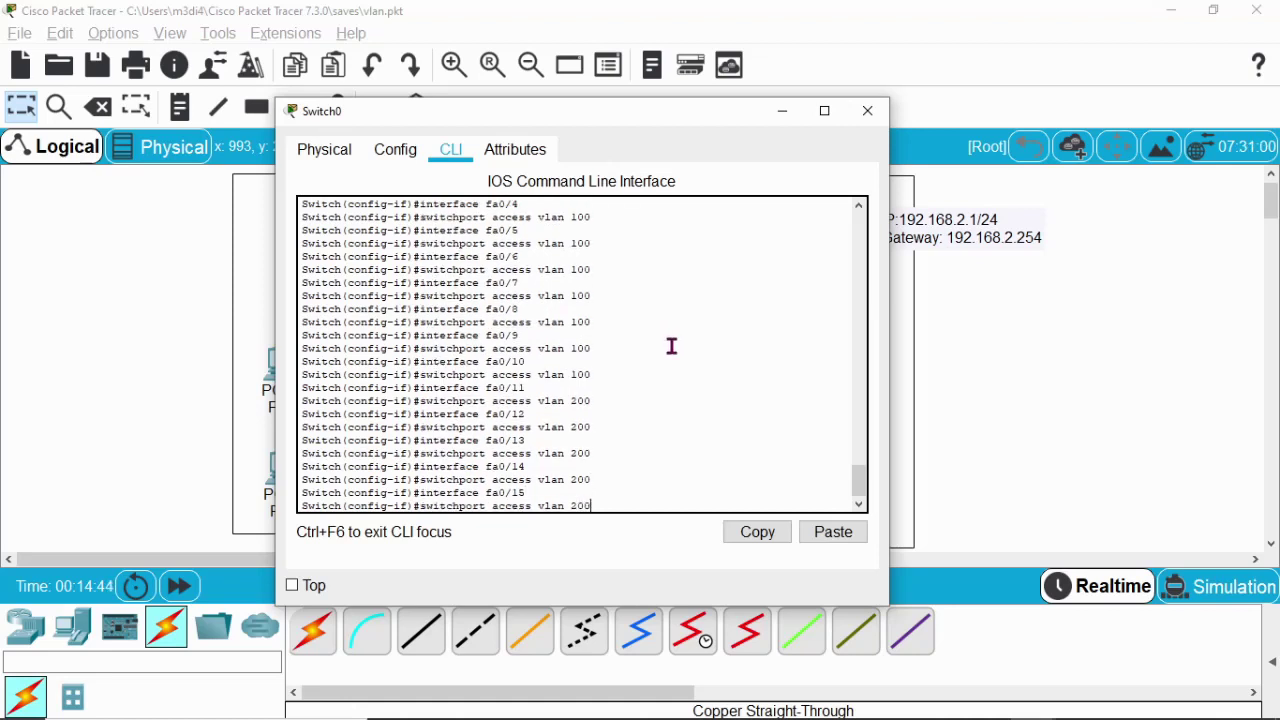
{"action": "key", "text": "Return"}
- Open interface fa0/16 and assign it to access VLAN 200
{"action": "key", "text": "Up"}
{"action": "key", "text": "Up"}
{"action": "key", "text": "BackSpace"}
{"action": "type", "text": "6"}
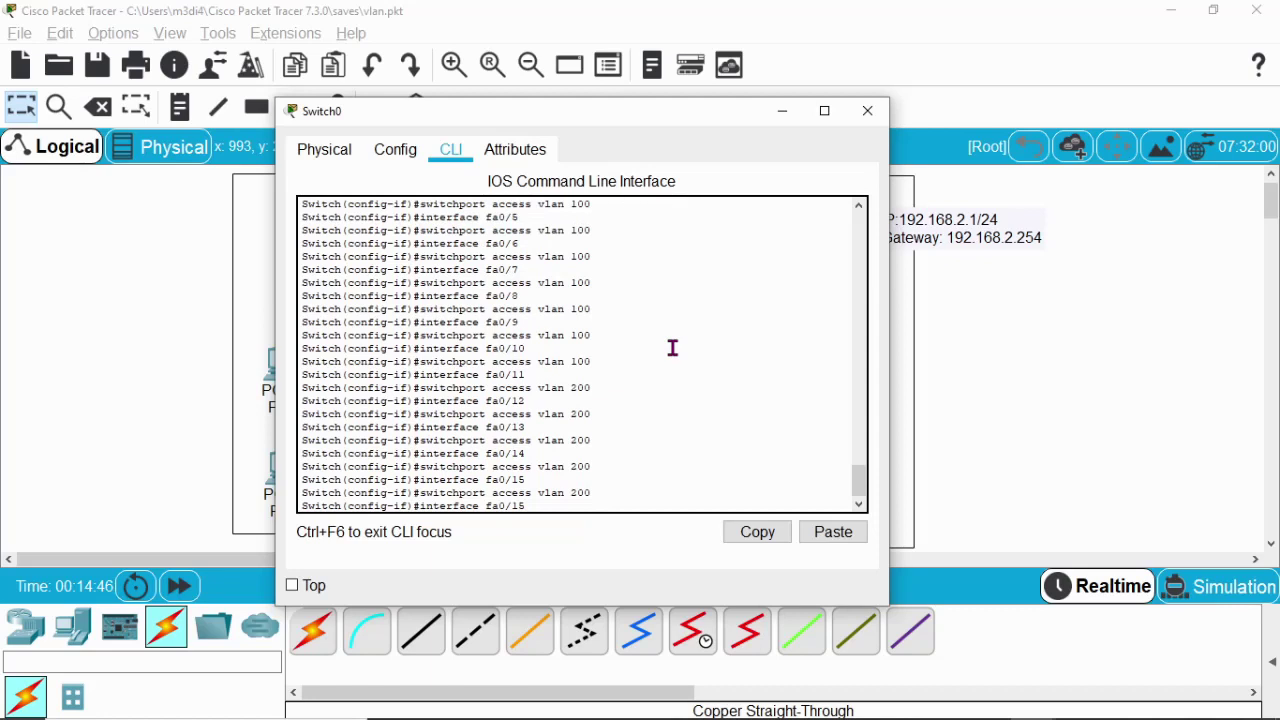
{"action": "key", "text": "Return"}
{"action": "key", "text": "Up"}
{"action": "key", "text": "Up"}
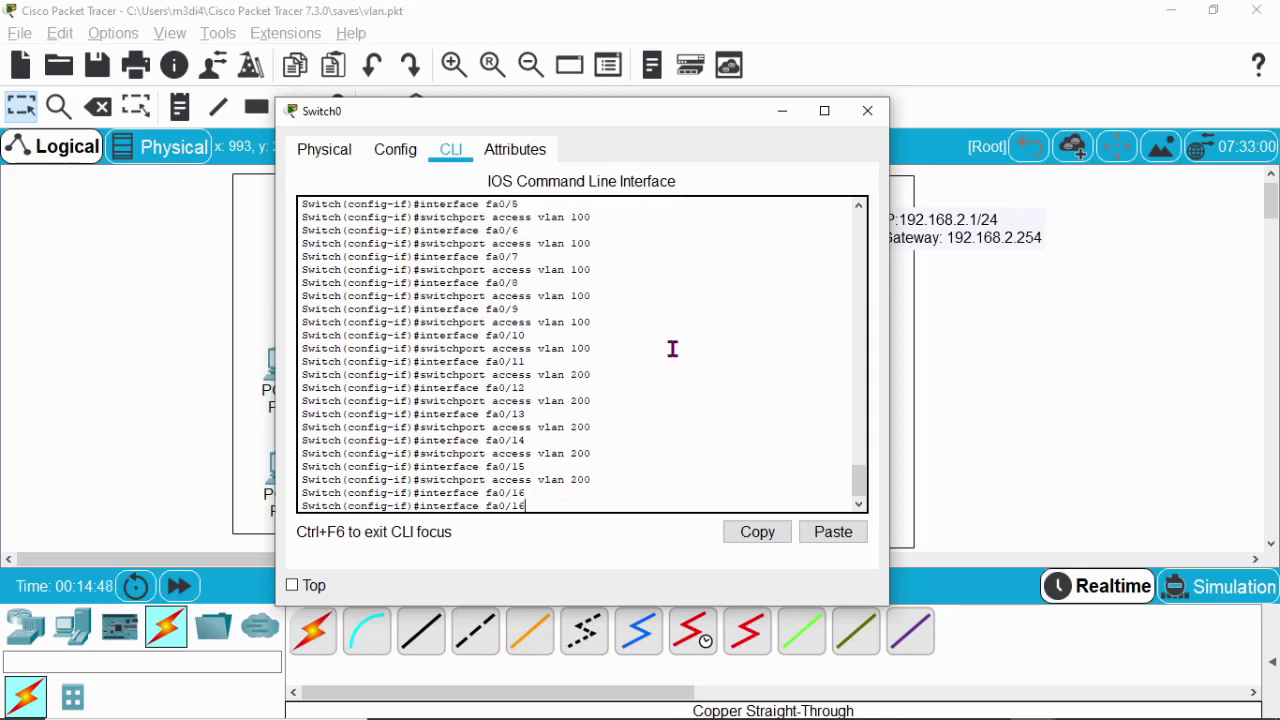
{"action": "key", "text": "Return"}
- Open interface fa0/17 and assign it to access VLAN 200
{"action": "key", "text": "Up"}
{"action": "key", "text": "Up"}
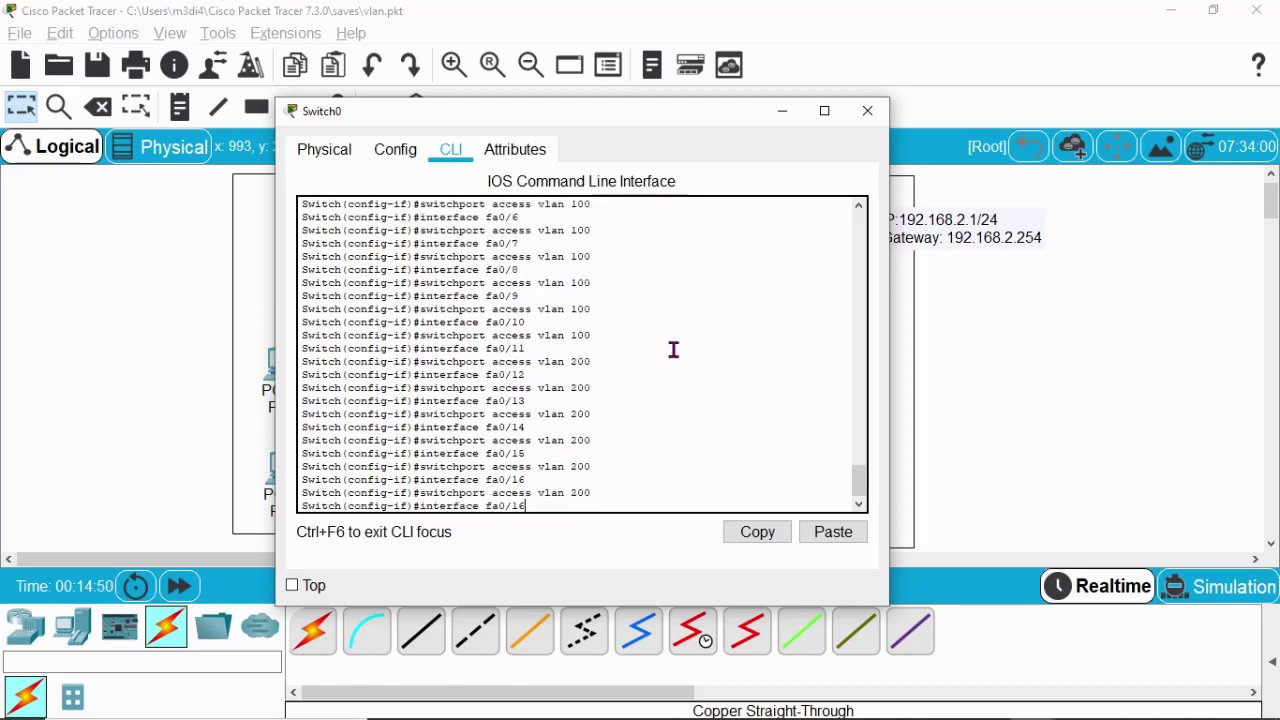
{"action": "key", "text": "BackSpace"}
{"action": "type", "text": "7"}
{"action": "key", "text": "Return"}
{"action": "key", "text": "Up"}
{"action": "key", "text": "Up"}
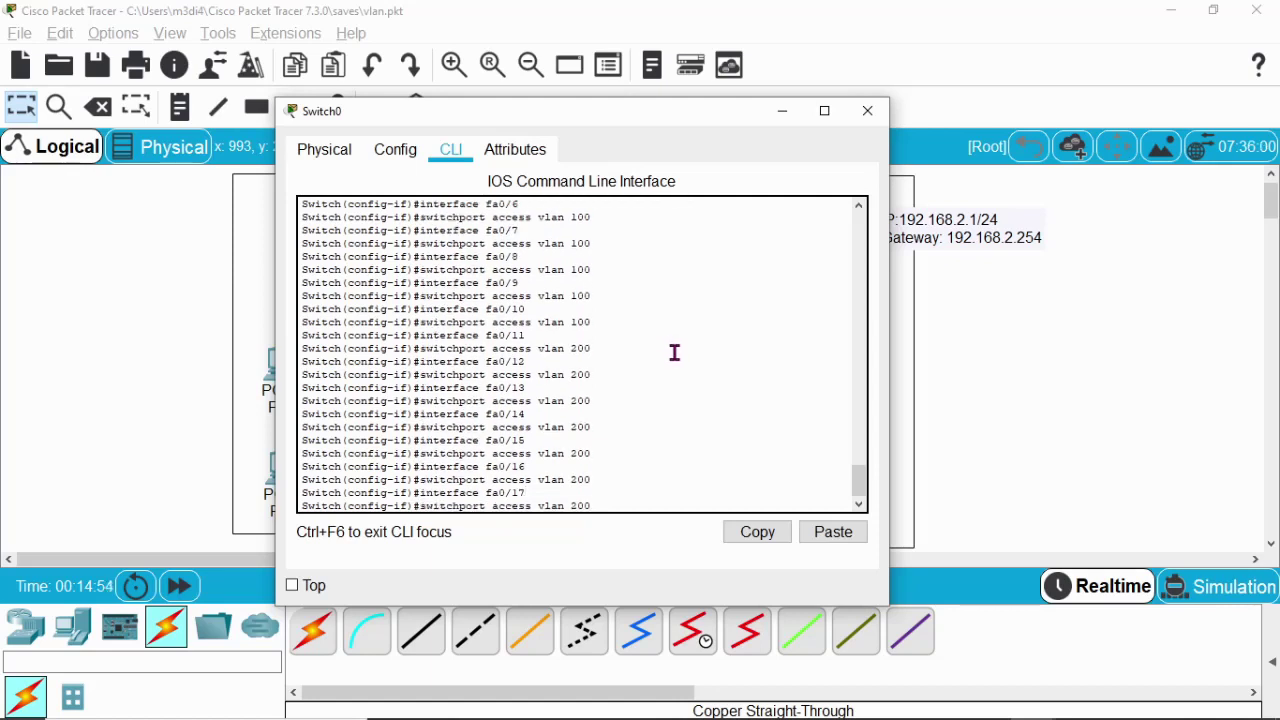
{"action": "key", "text": "Return"}
- Open interface fa0/18 and assign it to access VLAN 200
{"action": "key", "text": "Up"}
{"action": "key", "text": "Up"}
{"action": "key", "text": "BackSpace"}
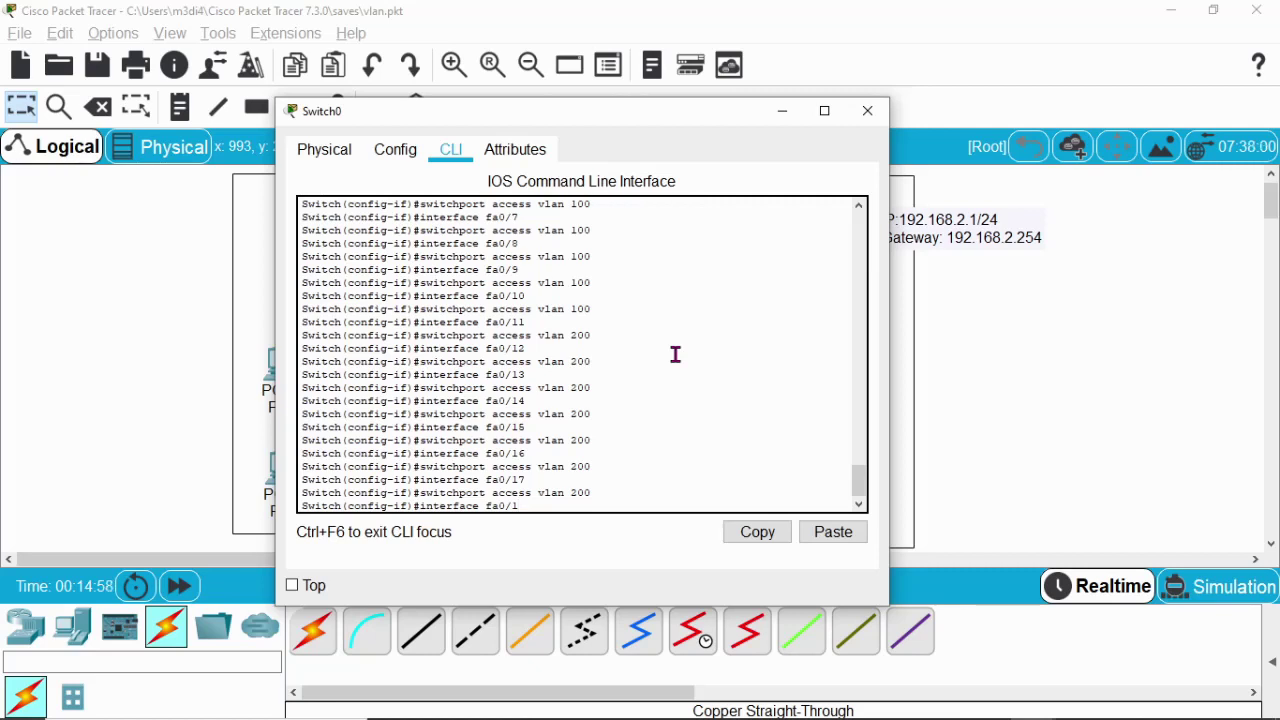
{"action": "type", "text": "8"}
{"action": "key", "text": "Return"}
{"action": "key", "text": "Up"}
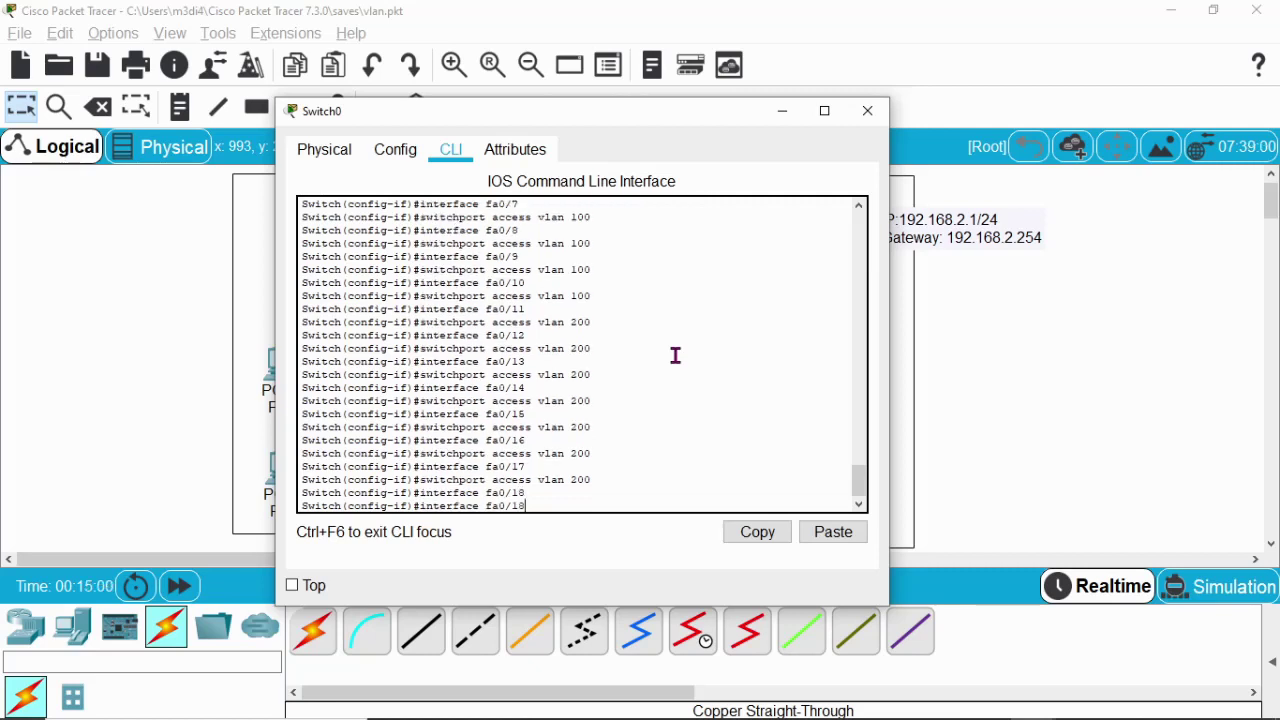
{"action": "key", "text": "Up"}
{"action": "key", "text": "Return"}
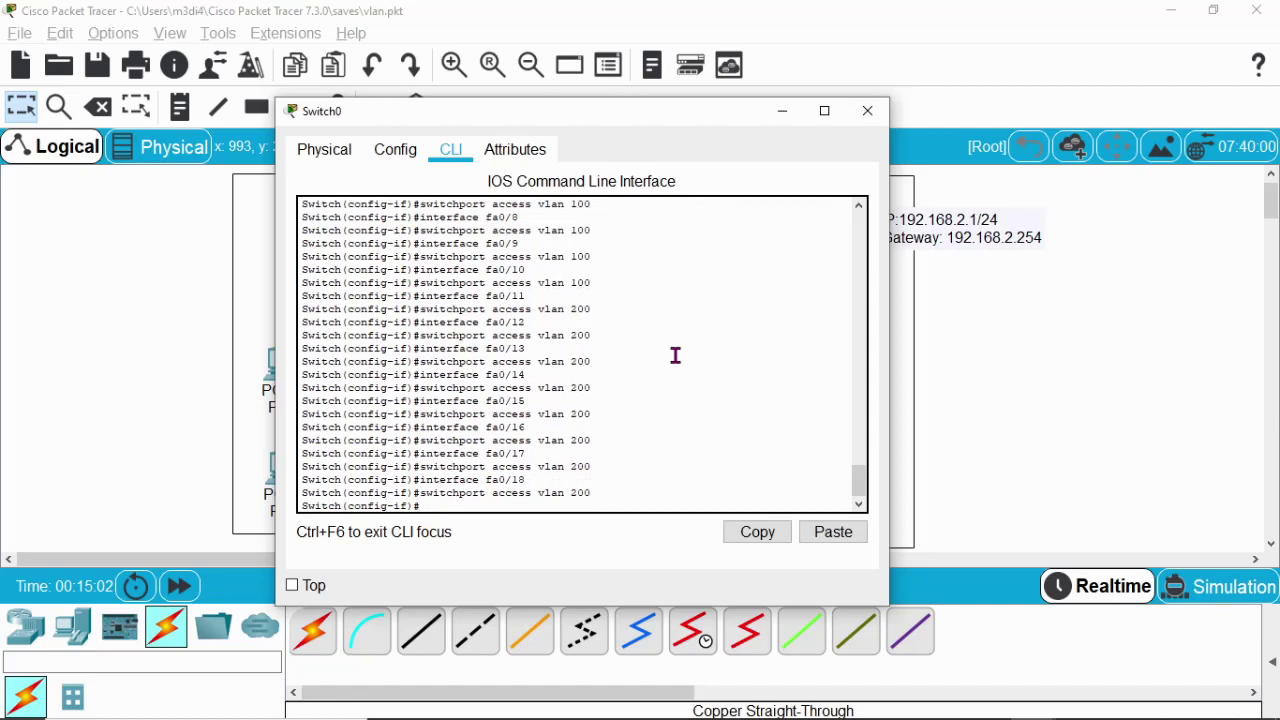
- Open interface fa0/19 and assign it to access VLAN 200
{"action": "key", "text": "Up"}
{"action": "key", "text": "Up"}
{"action": "key", "text": "BackSpace"}
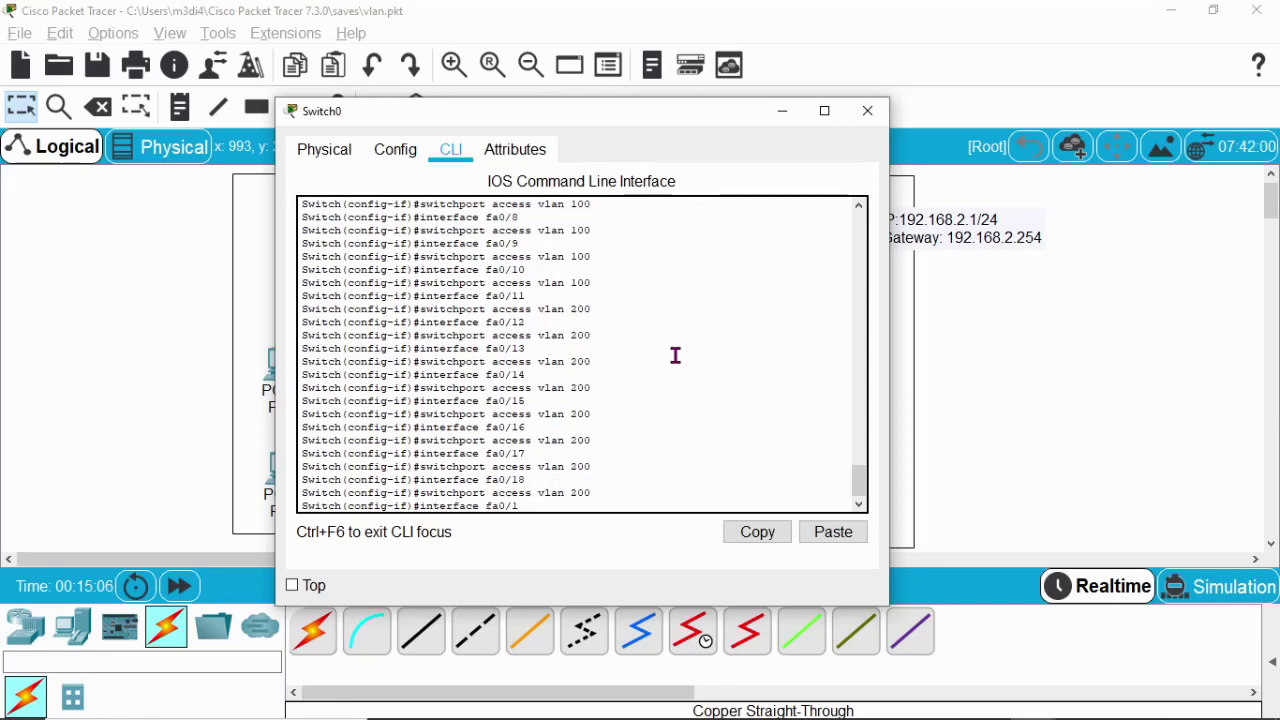
{"action": "type", "text": "9"}
{"action": "key", "text": "Return"}
{"action": "key", "text": "Up"}
{"action": "key", "text": "Up"}
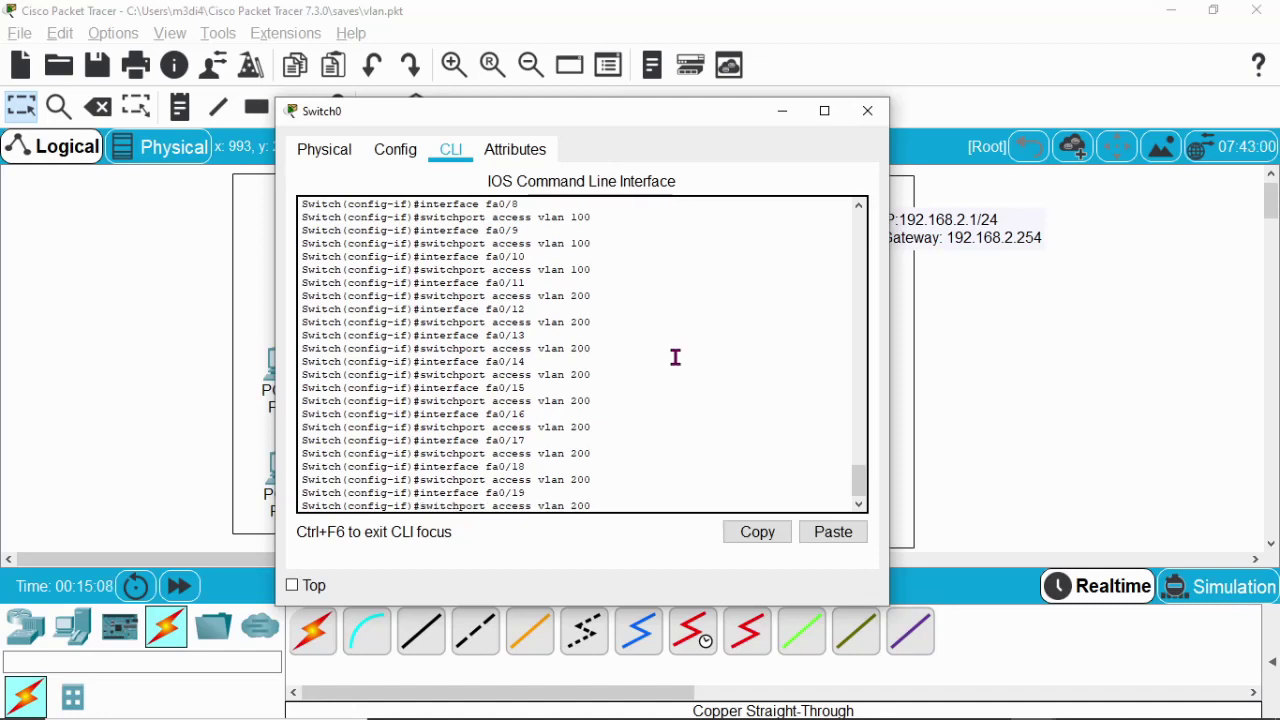
{"action": "key", "text": "Return"}
- Open interface fa0/20 and assign it to access VLAN 200
{"action": "key", "text": "Up"}
{"action": "key", "text": "Up"}
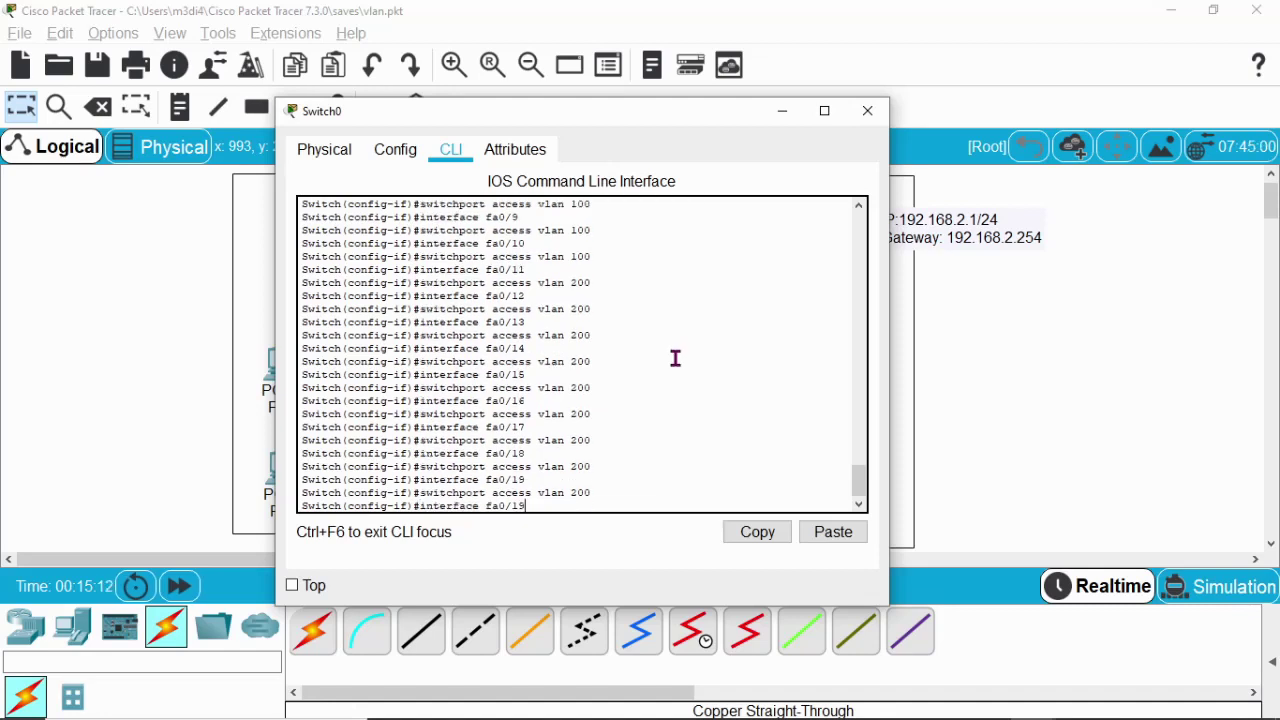
{"action": "key", "text": "BackSpace"}
{"action": "key", "text": "BackSpace"}
{"action": "type", "text": "20"}
{"action": "key", "text": "Return"}
{"action": "key", "text": "Up"}
{"action": "key", "text": "Up"}
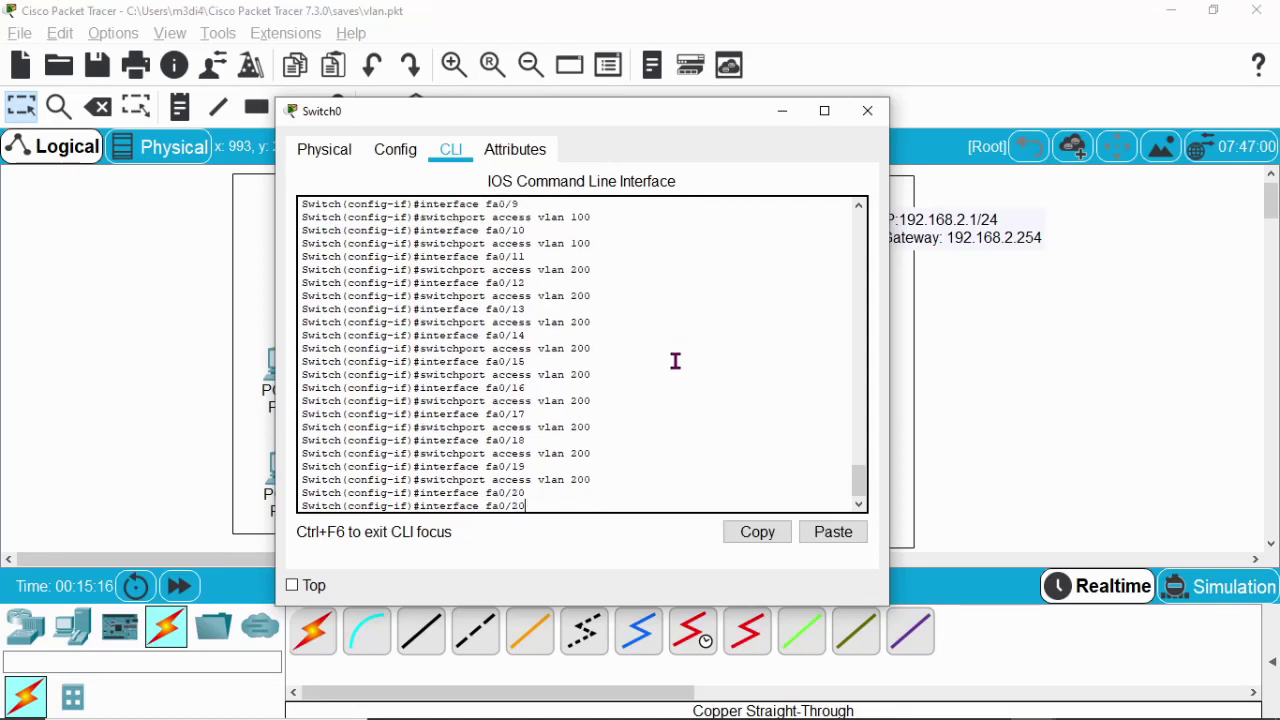
{"action": "key", "text": "Return"}
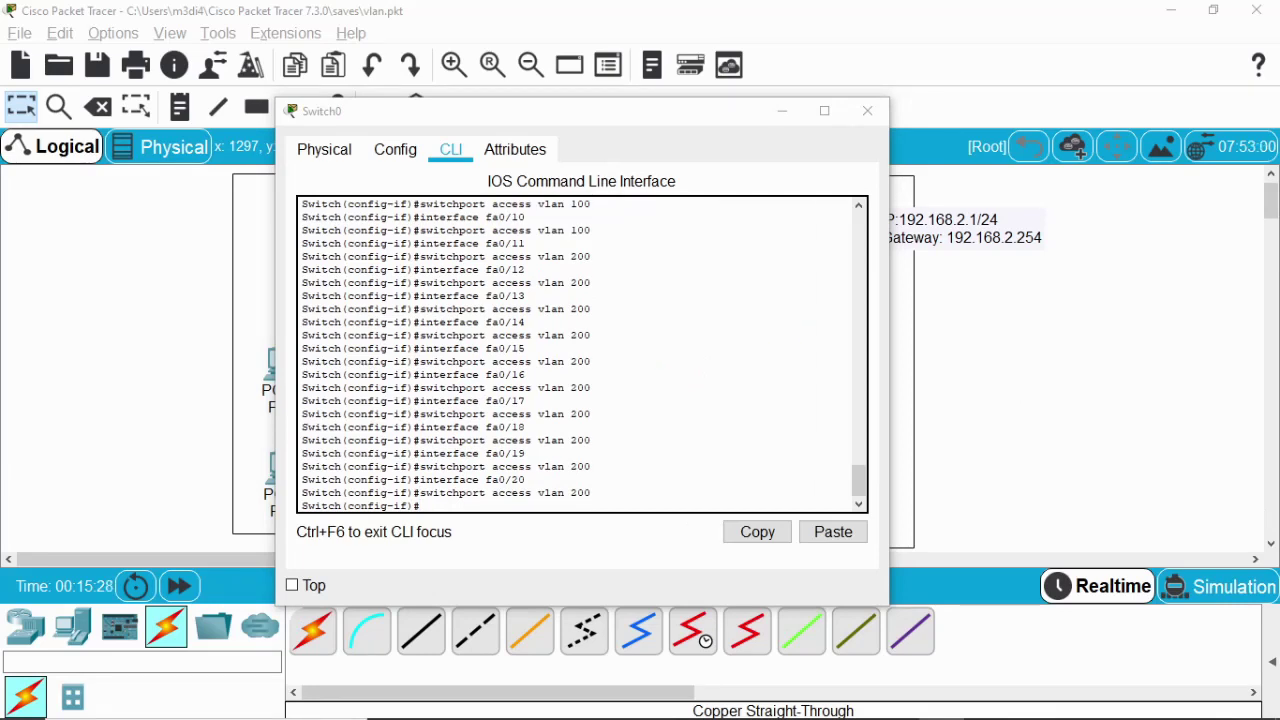
- Exit interface and global configuration modes, and display the switch's VLAN table with sh vlan
{"action": "left_click", "coordinate": [443, 505]}
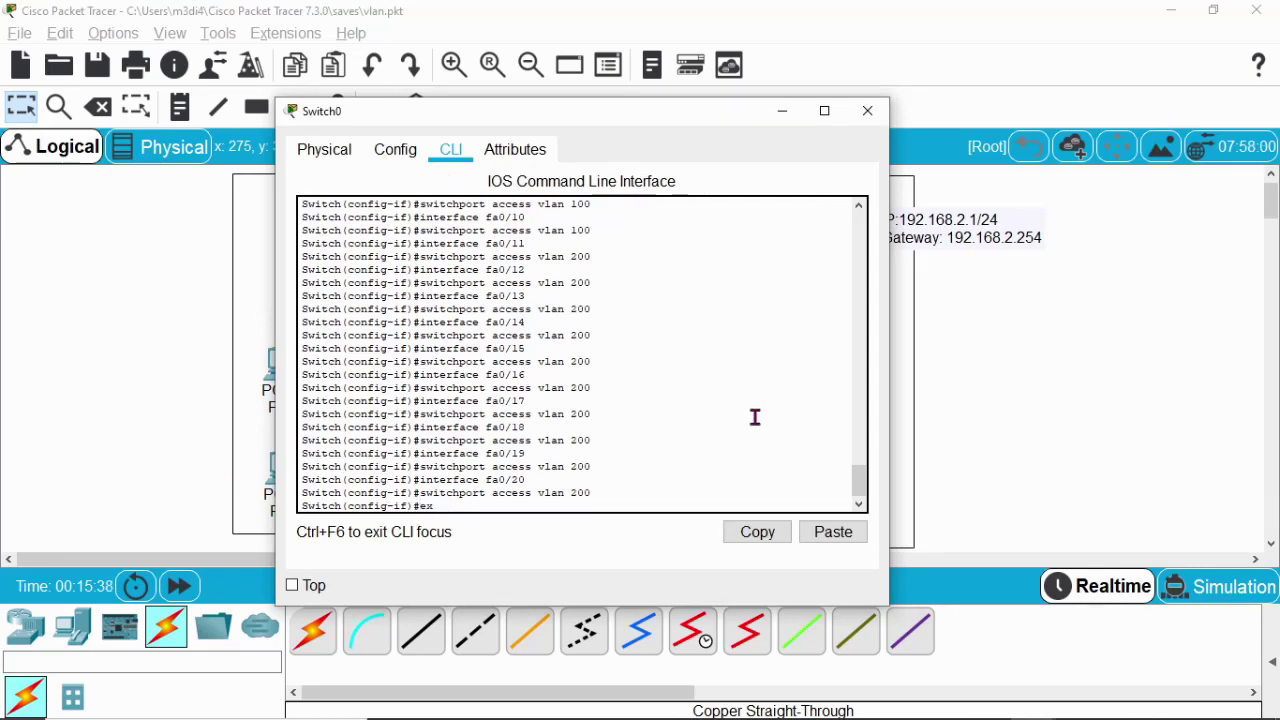
{"action": "key", "text": "Return"}
{"action": "type", "text": "exit"}
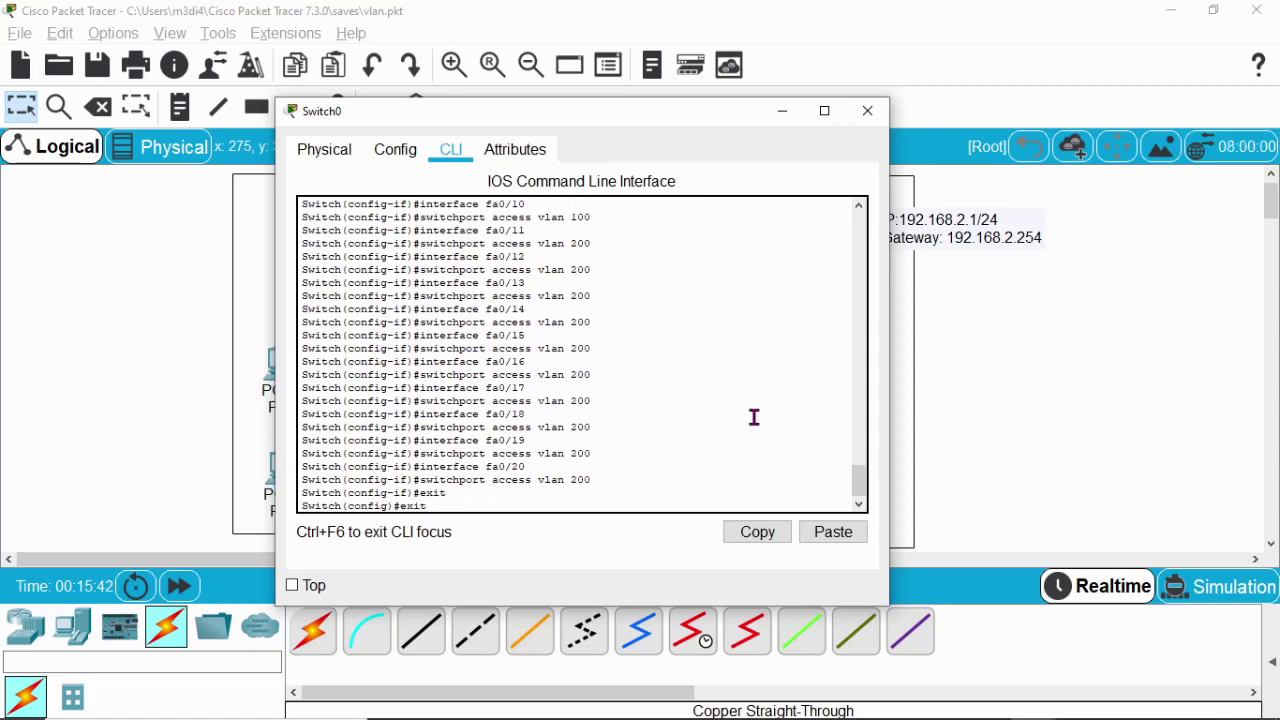
{"action": "key", "text": "Return"}
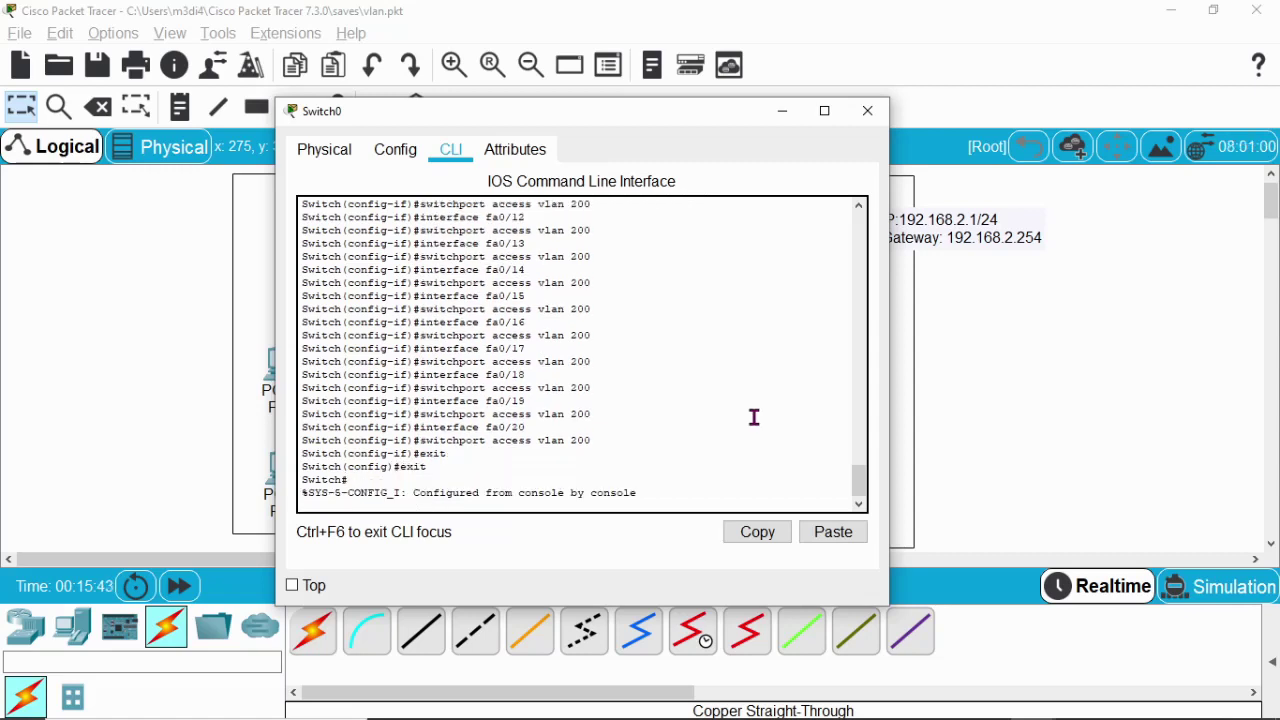
{"action": "key", "text": "Return"}
{"action": "type", "text": "sh vlan"}
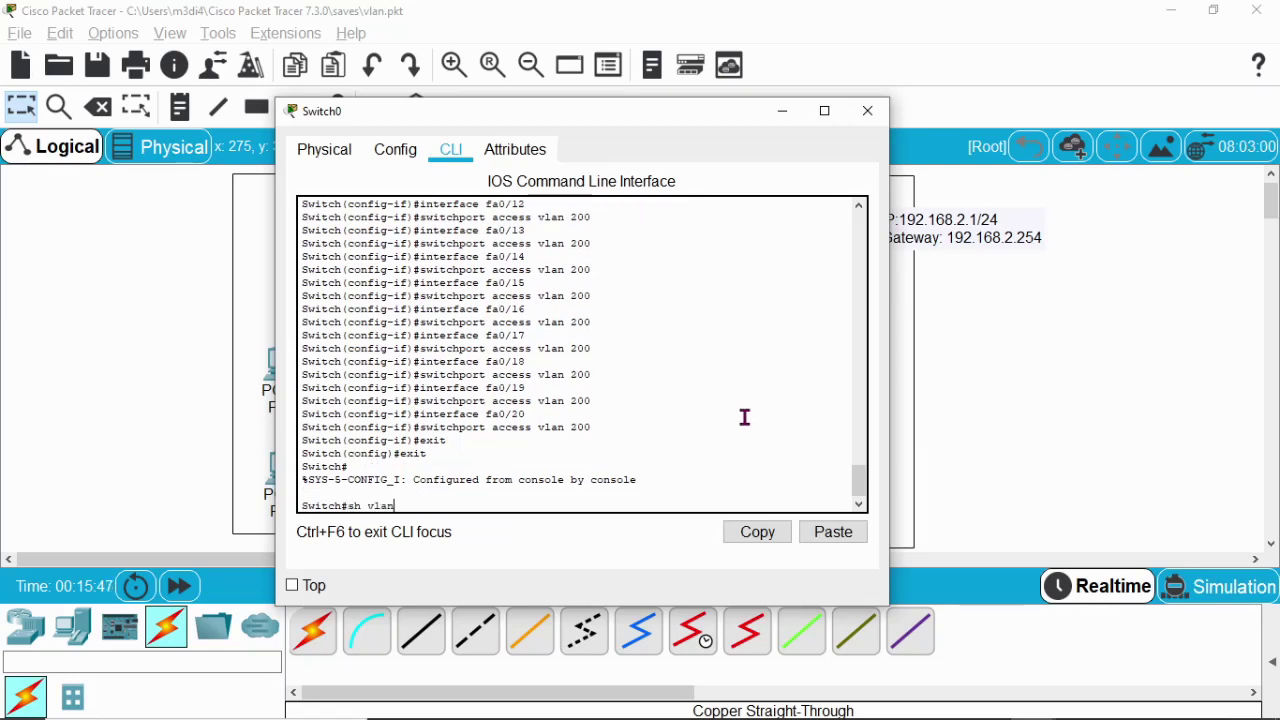
{"action": "key", "text": "Return"}
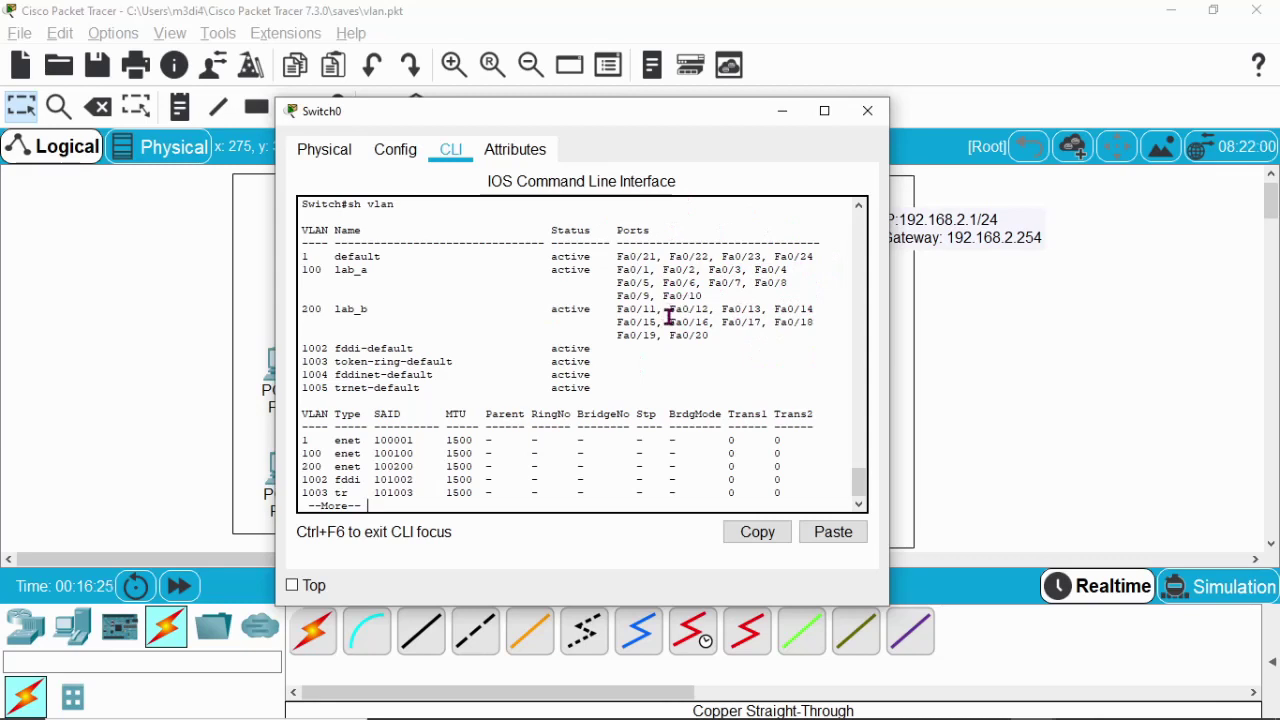
- Review the CLI history from the VLAN database commands through the port assignments to the latest VLAN table, and close the Switch0 window
{"action": "scroll", "coordinate": [670, 318], "scroll_direction": "up", "scroll_amount": 2}
{"action": "left_click_drag", "start_coordinate": [857, 485], "coordinate": [858, 361]}
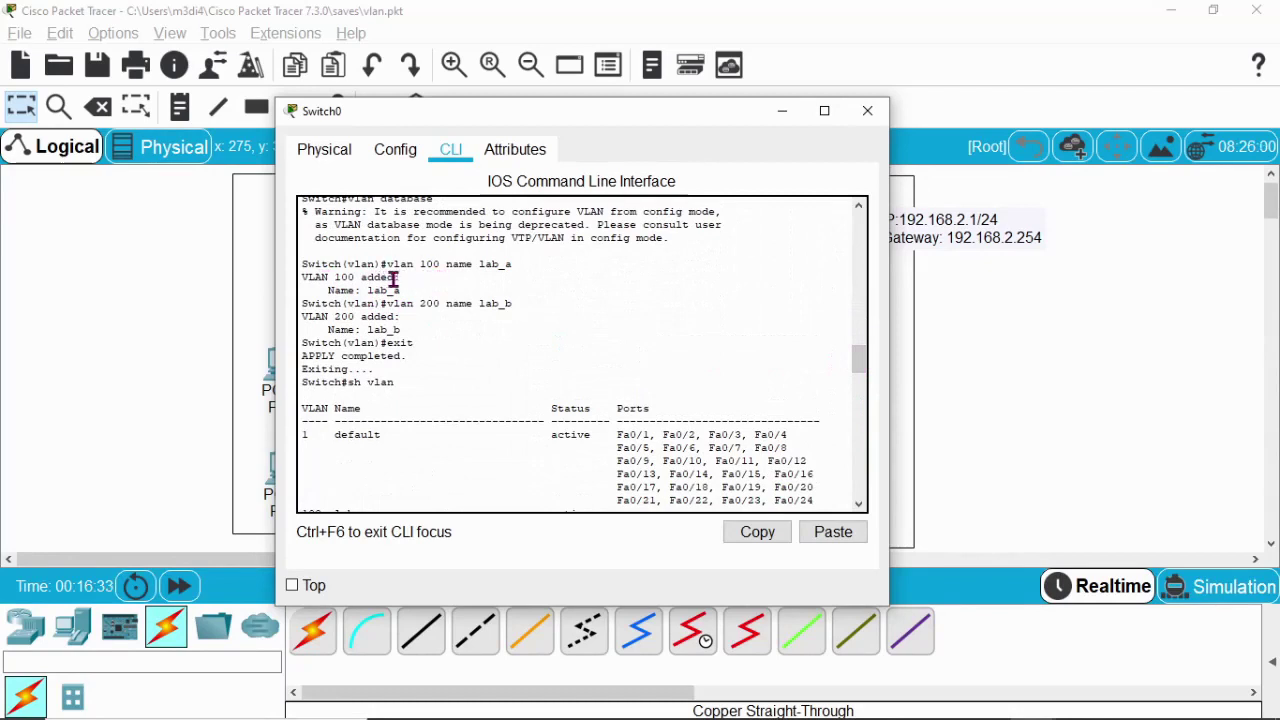
{"action": "scroll", "coordinate": [445, 283], "scroll_direction": "up", "scroll_amount": 2}
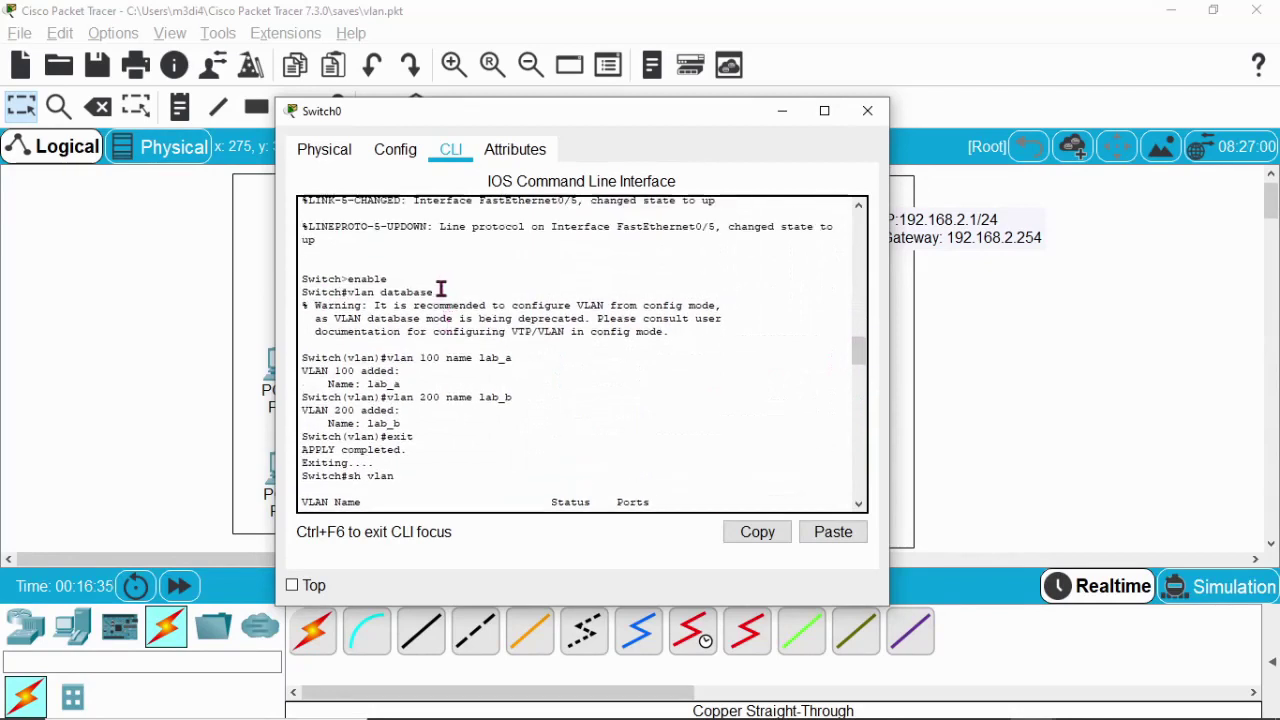
{"action": "scroll", "coordinate": [408, 346], "scroll_direction": "down", "scroll_amount": 1}
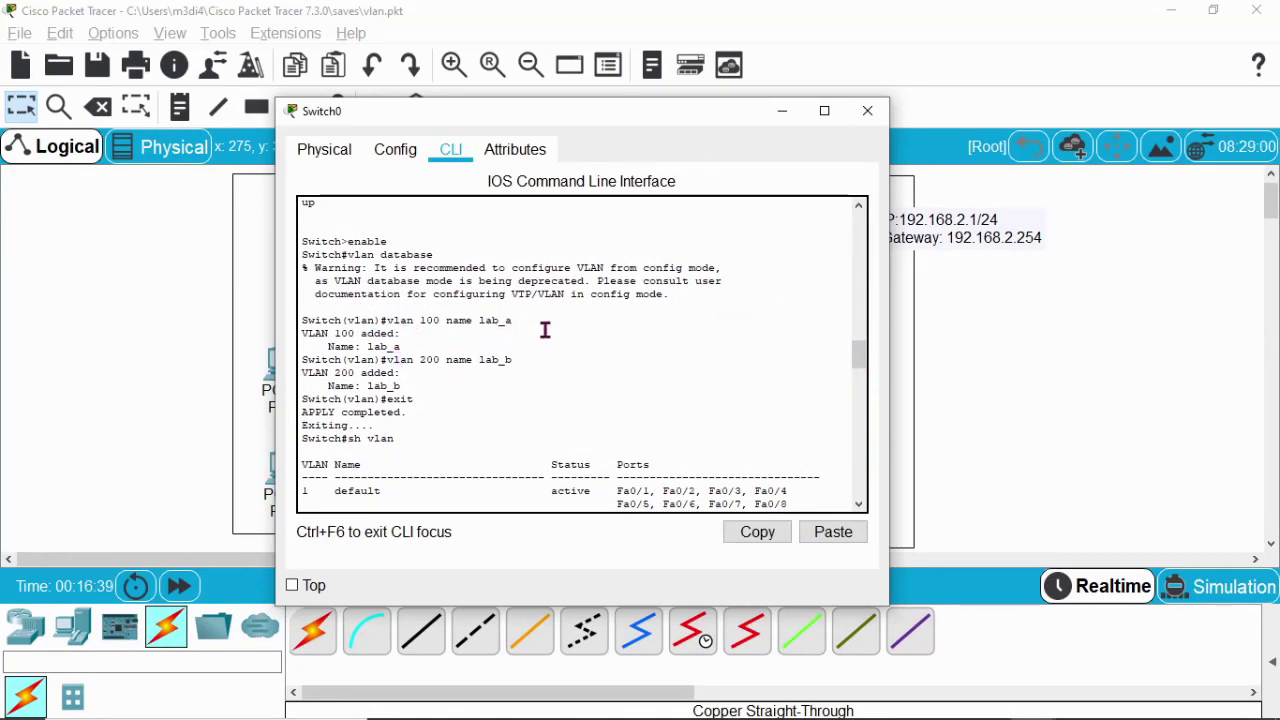
{"action": "scroll", "coordinate": [428, 345], "scroll_direction": "down", "scroll_amount": 1}
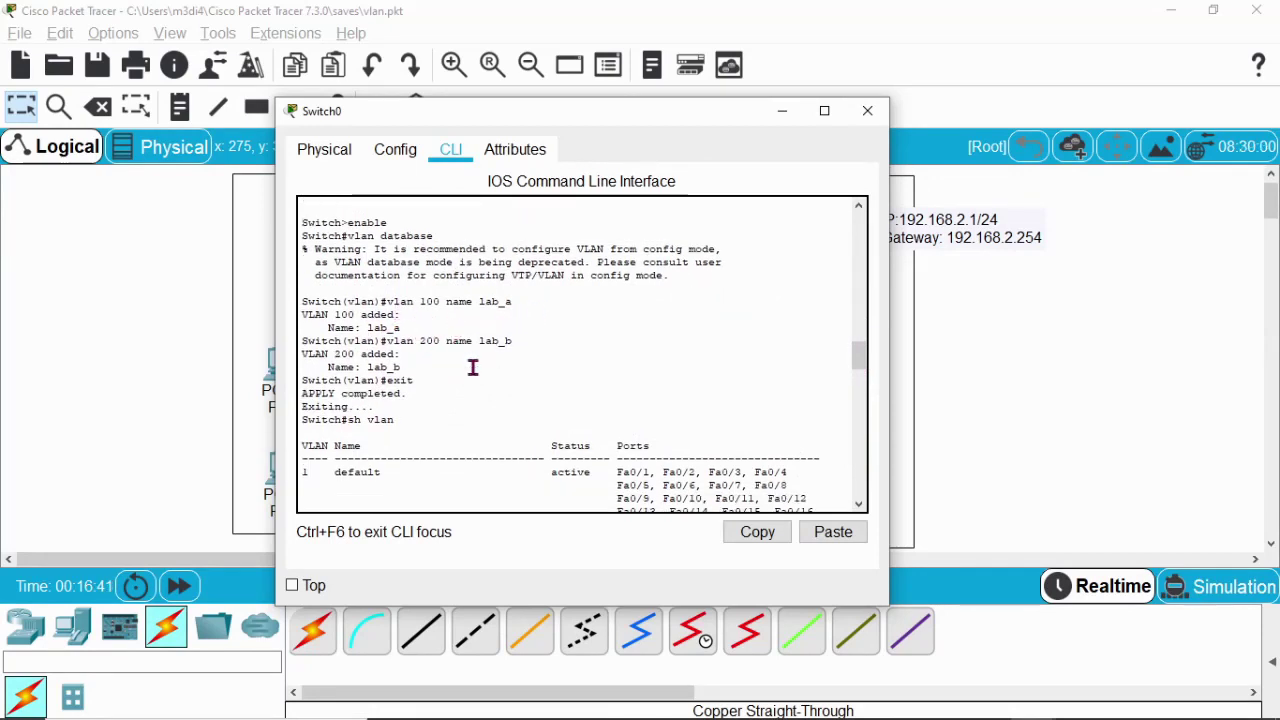
{"action": "scroll", "coordinate": [481, 346], "scroll_direction": "down", "scroll_amount": 2}
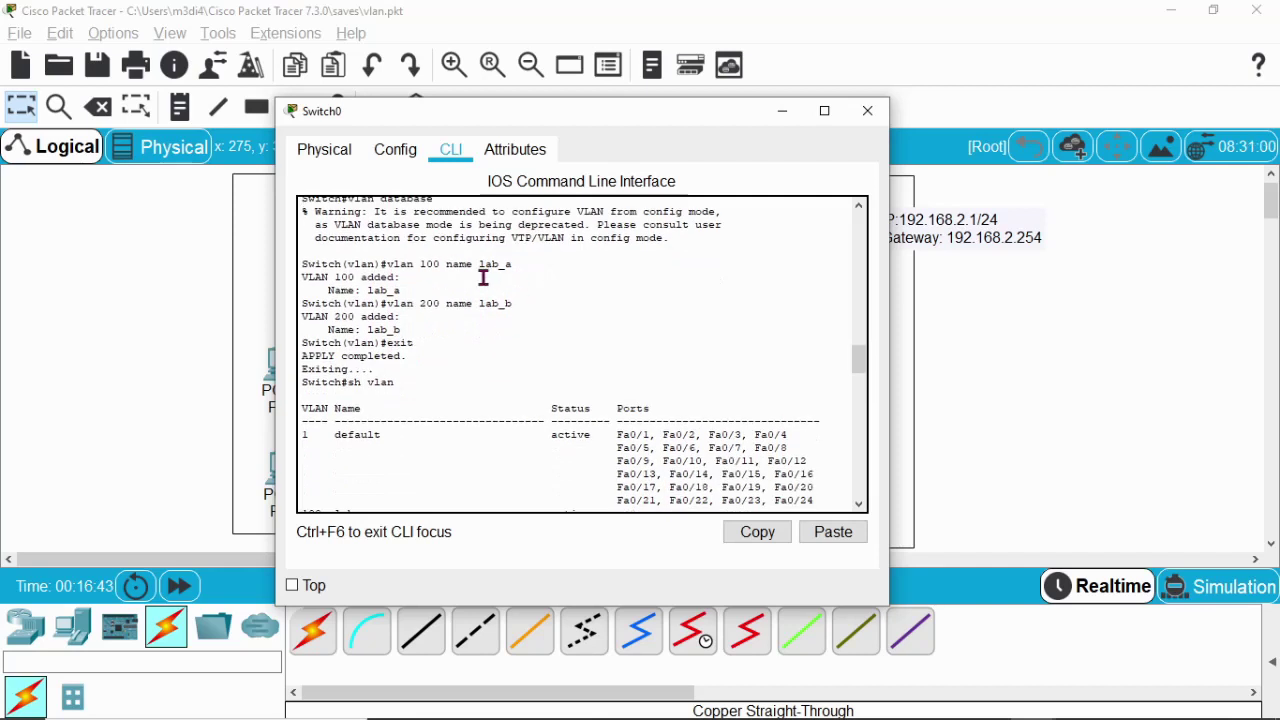
{"action": "scroll", "coordinate": [443, 314], "scroll_direction": "down", "scroll_amount": 5}
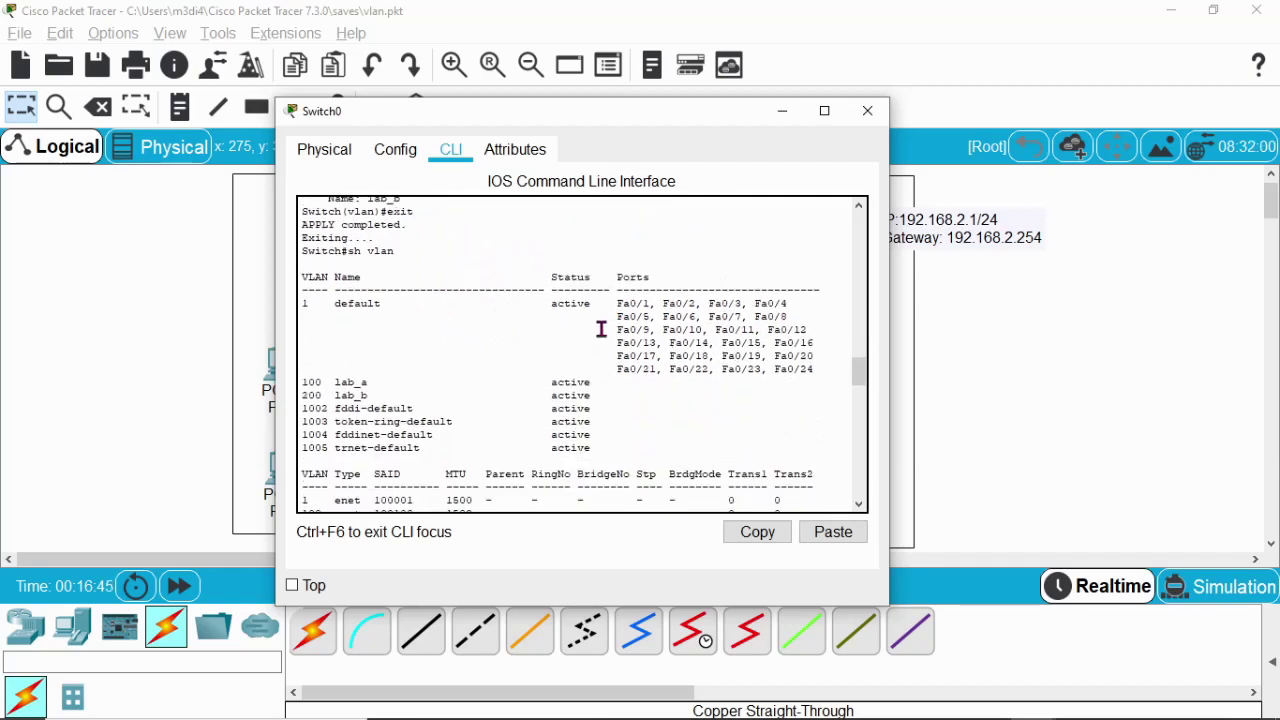
{"action": "scroll", "coordinate": [490, 360], "scroll_direction": "down", "scroll_amount": 2}
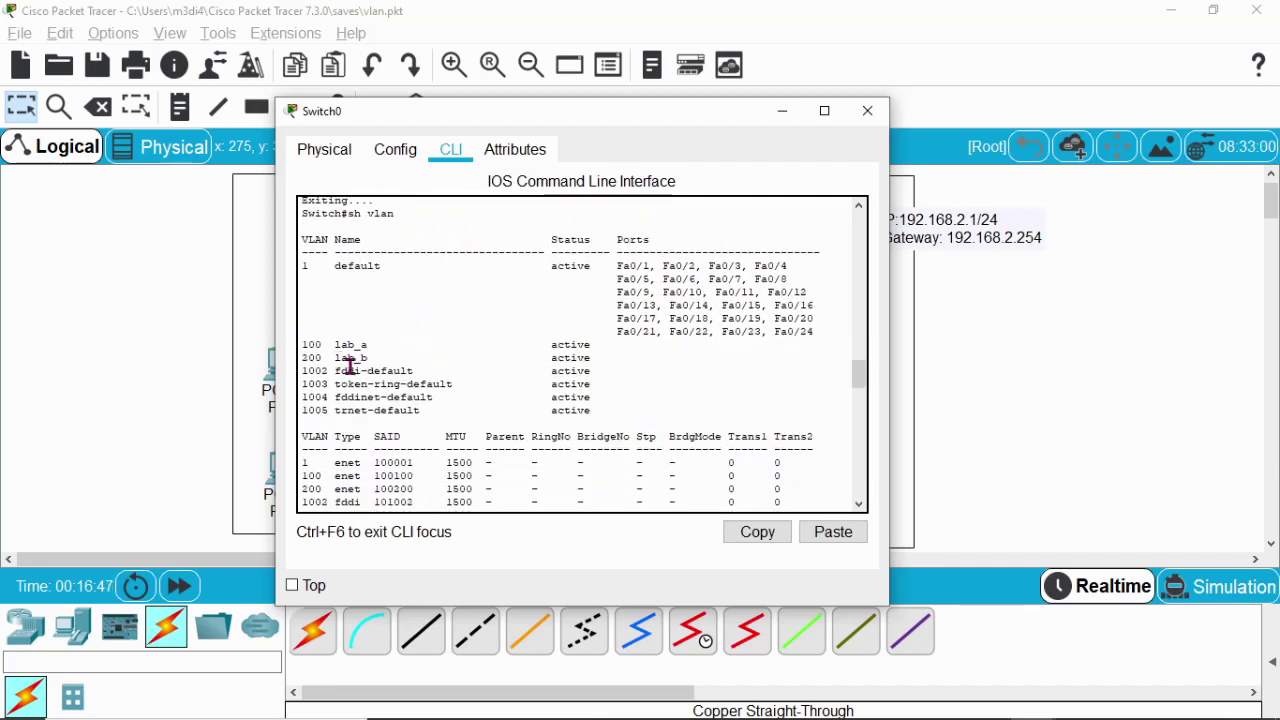
{"action": "scroll", "coordinate": [632, 385], "scroll_direction": "down", "scroll_amount": 10}
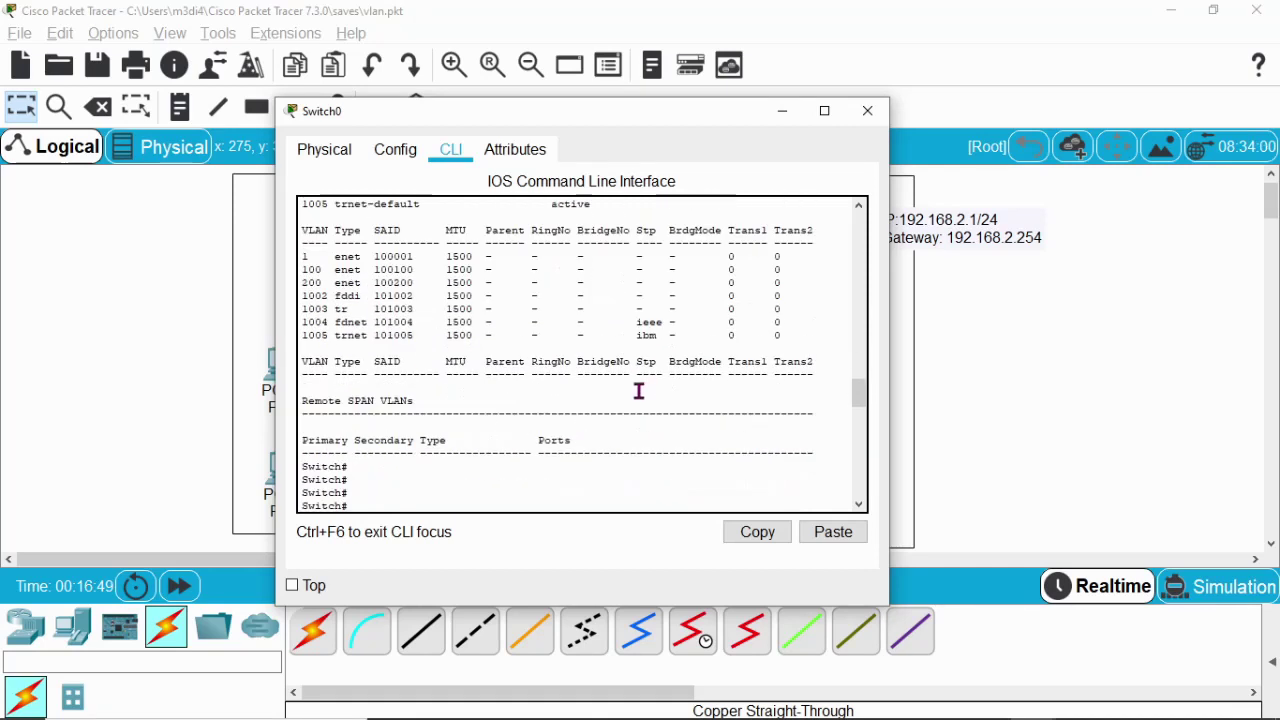
{"action": "scroll", "coordinate": [625, 392], "scroll_direction": "down", "scroll_amount": 4}
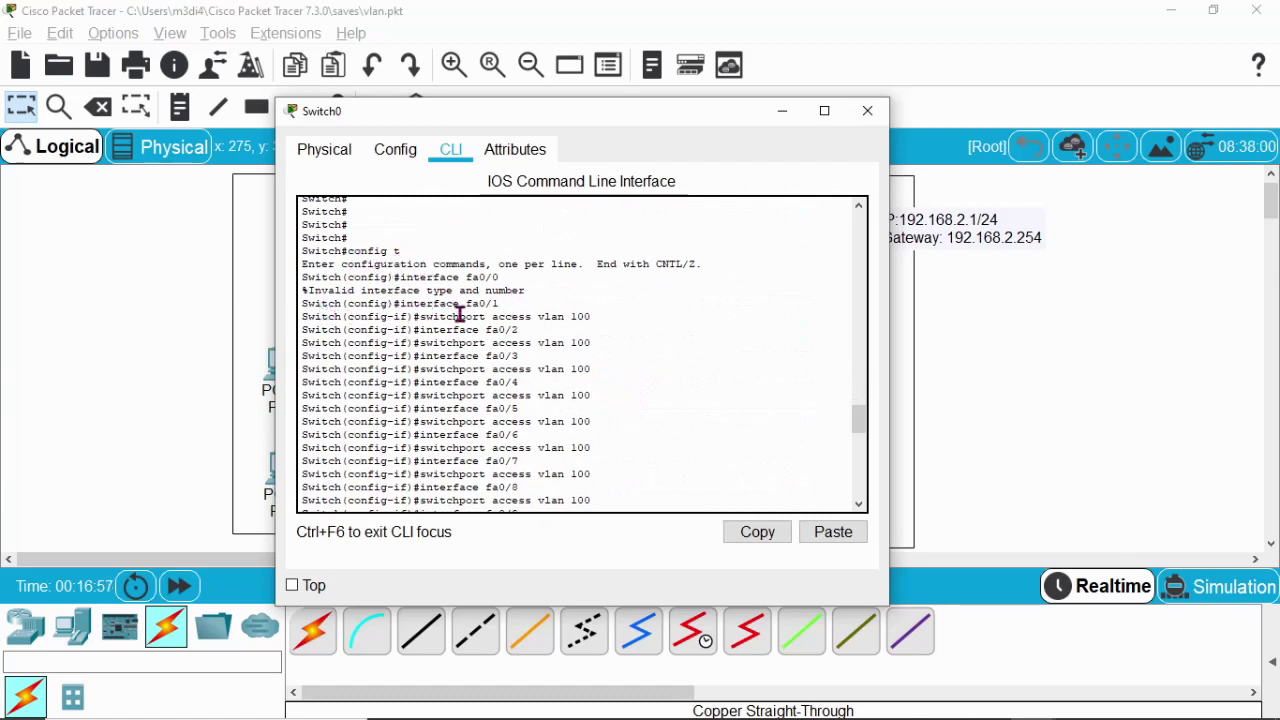
{"action": "scroll", "coordinate": [564, 310], "scroll_direction": "down", "scroll_amount": 3}
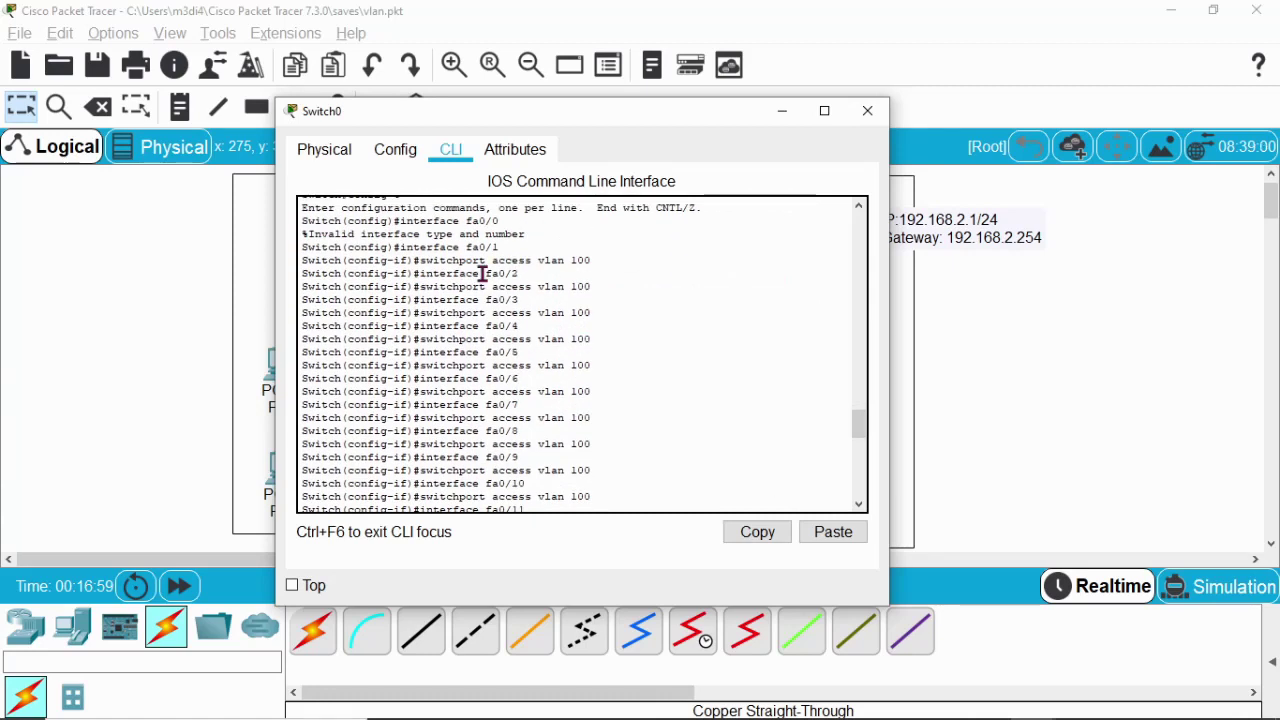
{"action": "scroll", "coordinate": [565, 296], "scroll_direction": "down", "scroll_amount": 3}
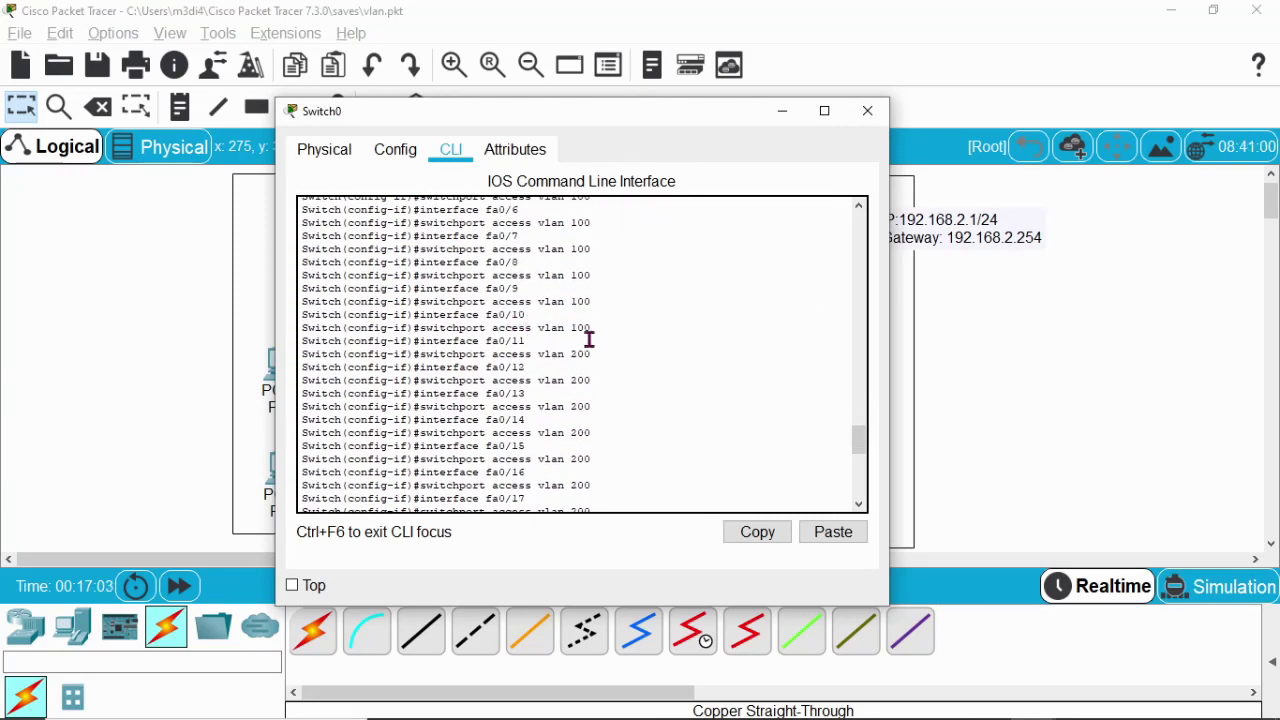
{"action": "scroll", "coordinate": [546, 346], "scroll_direction": "down", "scroll_amount": 1}
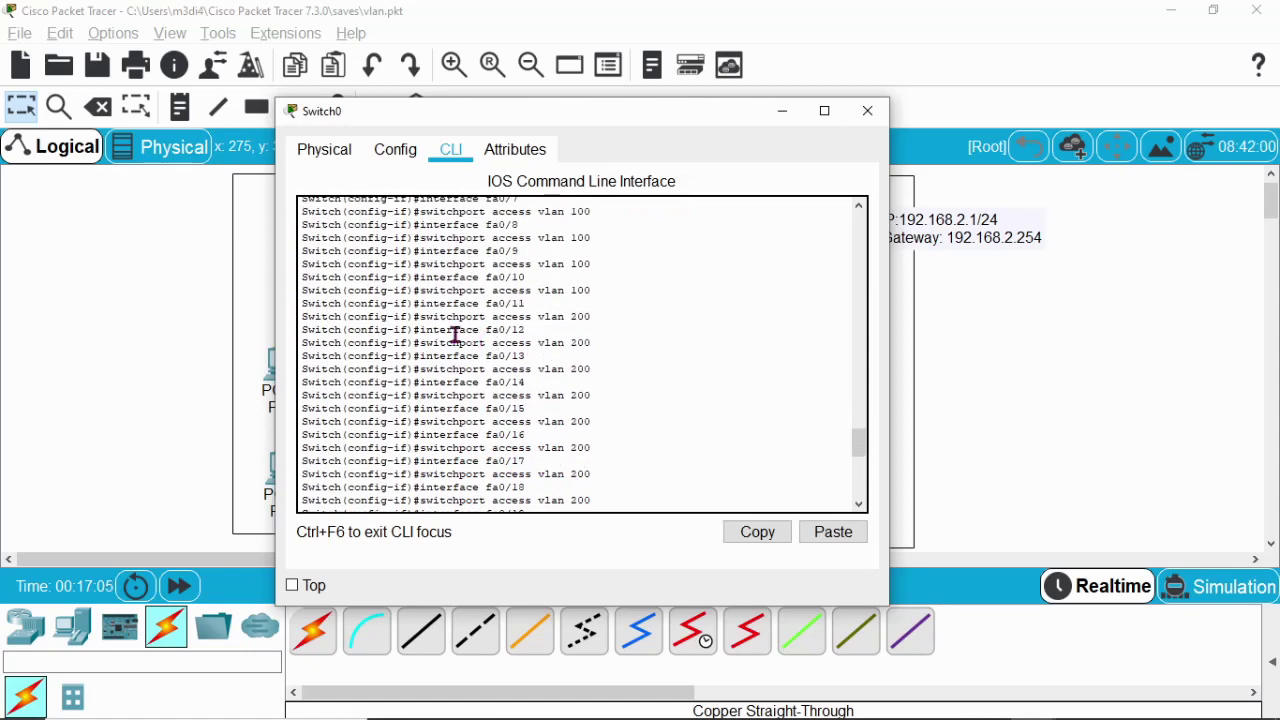
{"action": "scroll", "coordinate": [601, 324], "scroll_direction": "down", "scroll_amount": 4}
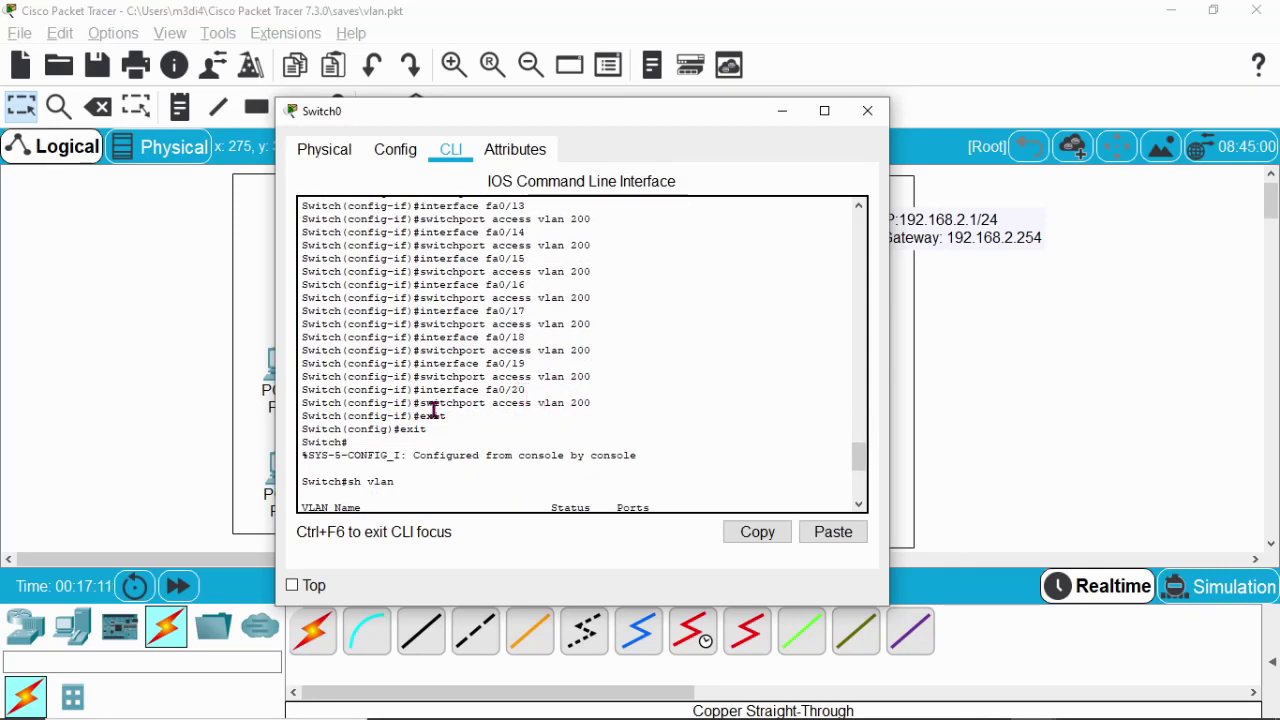
{"action": "scroll", "coordinate": [605, 417], "scroll_direction": "down", "scroll_amount": 6}
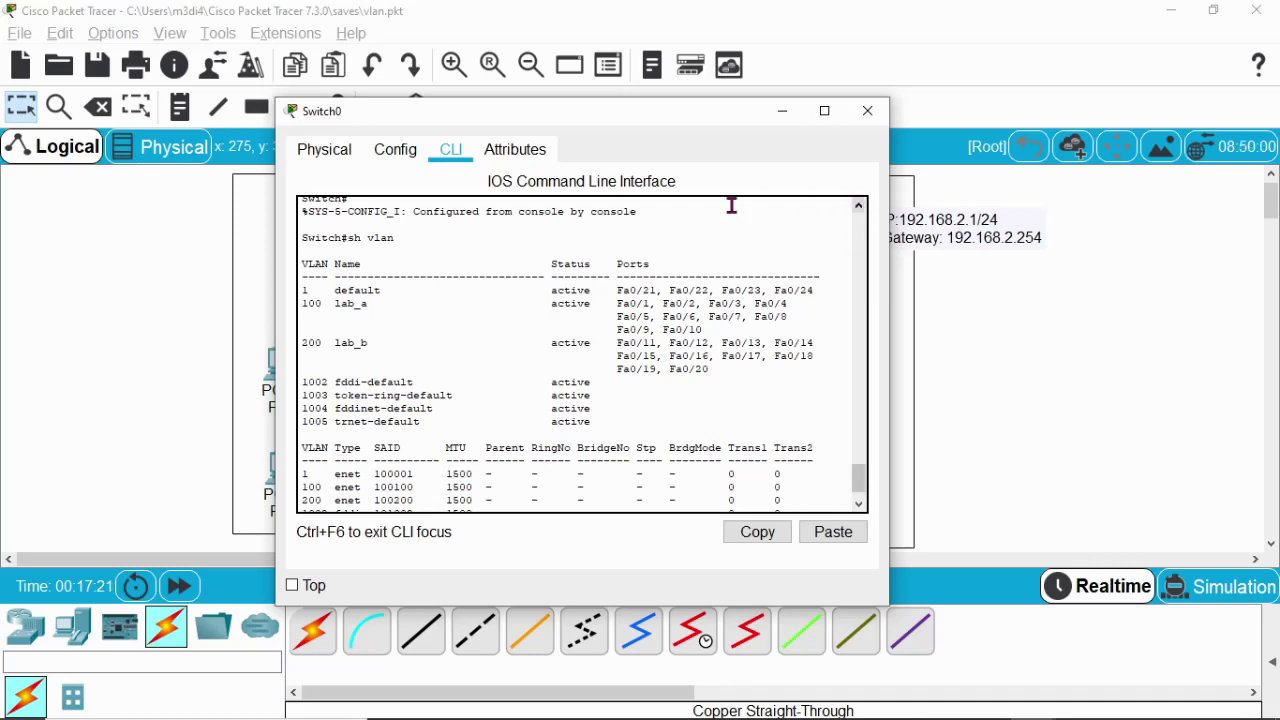
{"action": "left_click", "coordinate": [867, 112]}
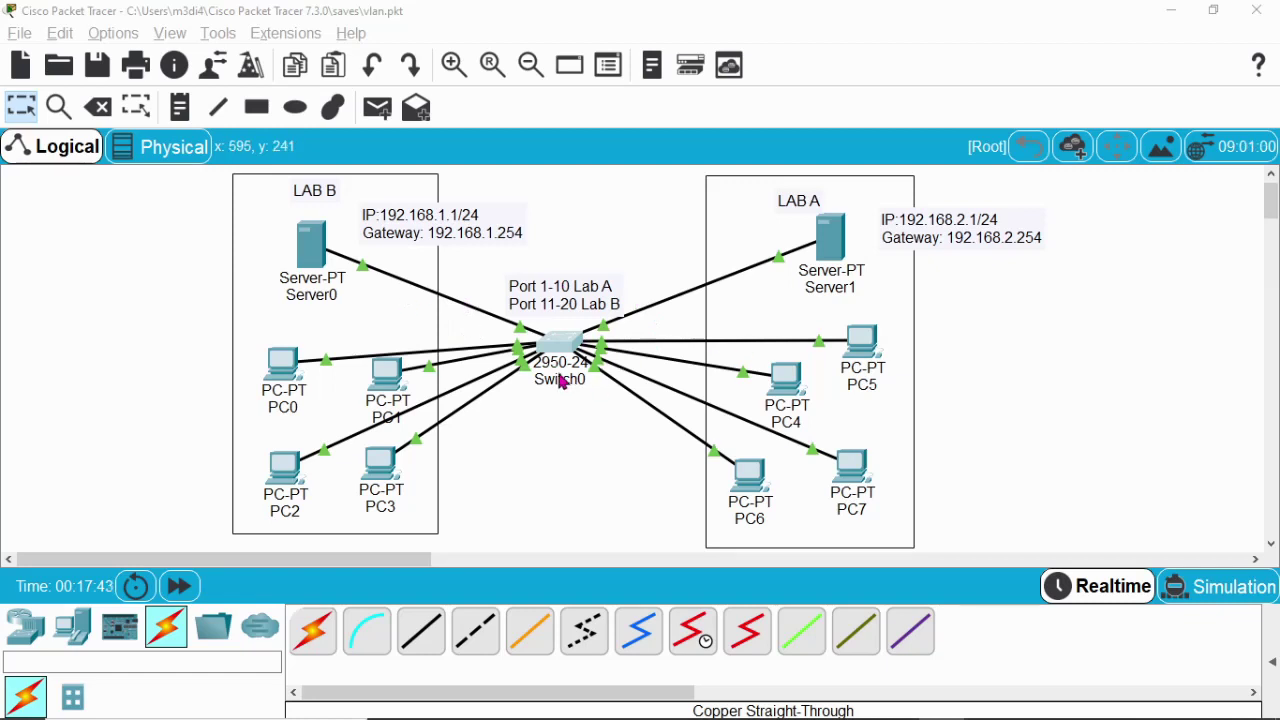
{"action": "mouse_move", "coordinate": [966, 712]}
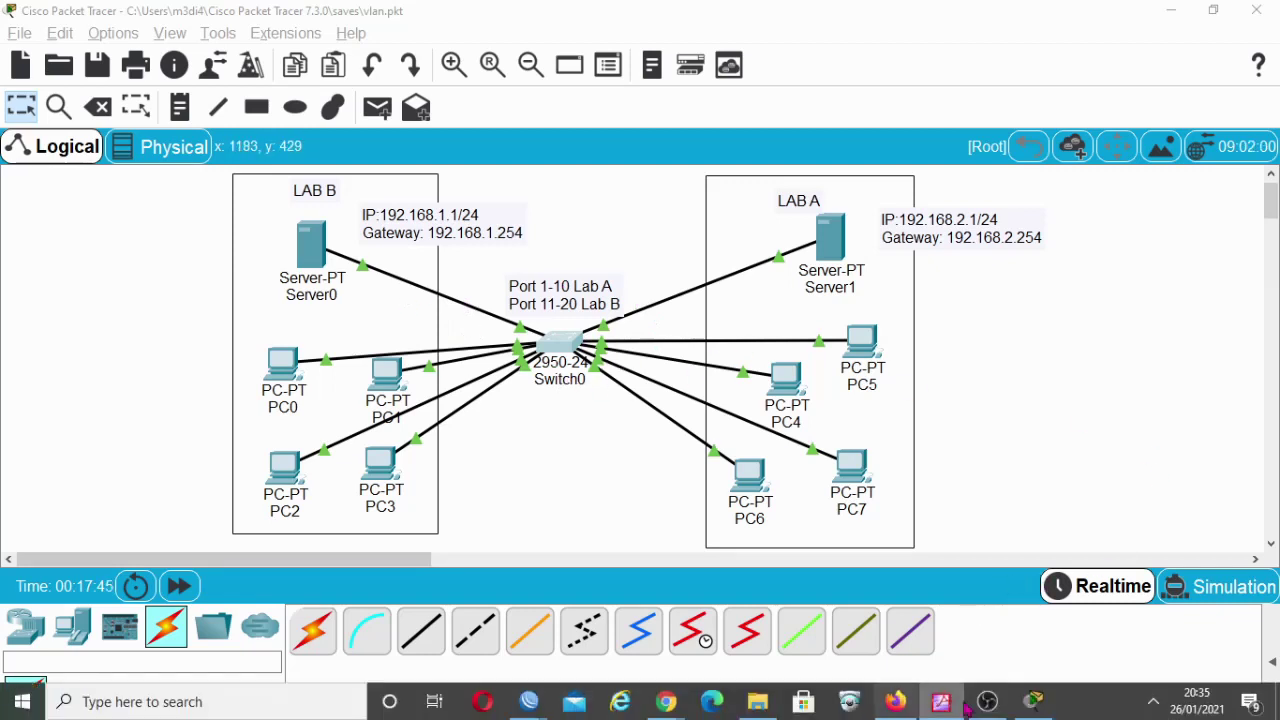
{"action": "mouse_move", "coordinate": [684, 706]}
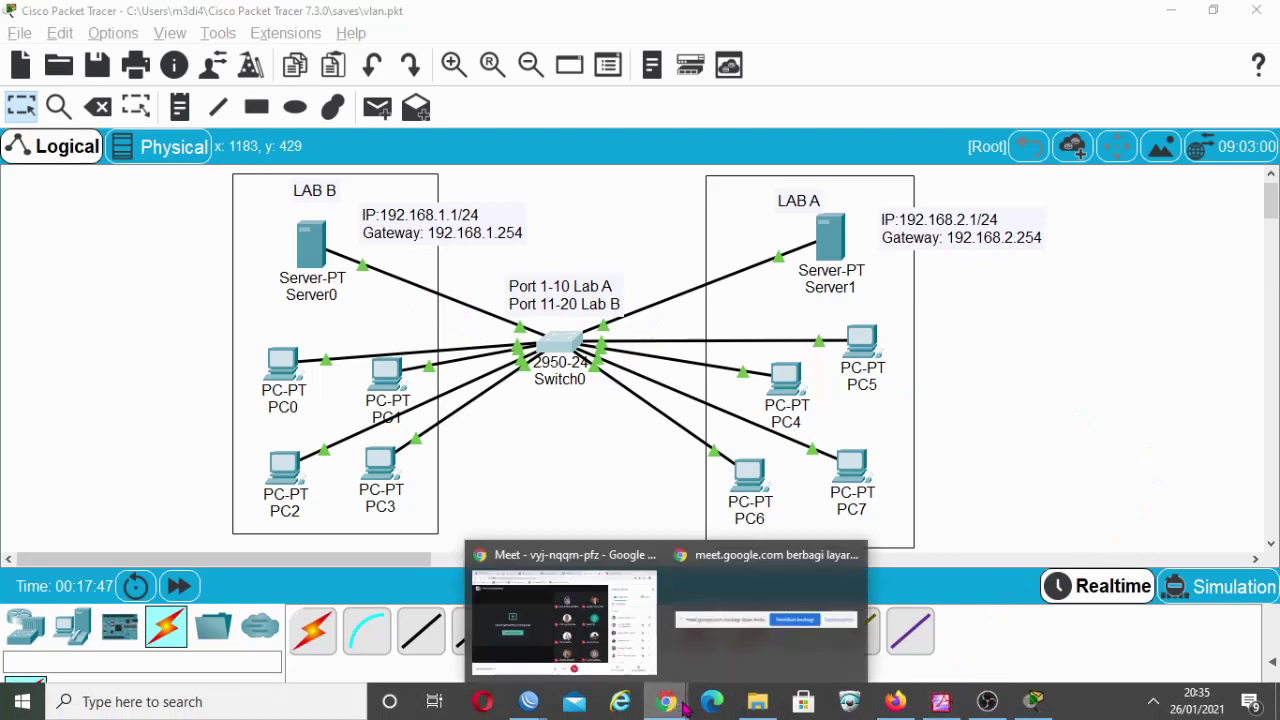
{"action": "mouse_move", "coordinate": [615, 648]}
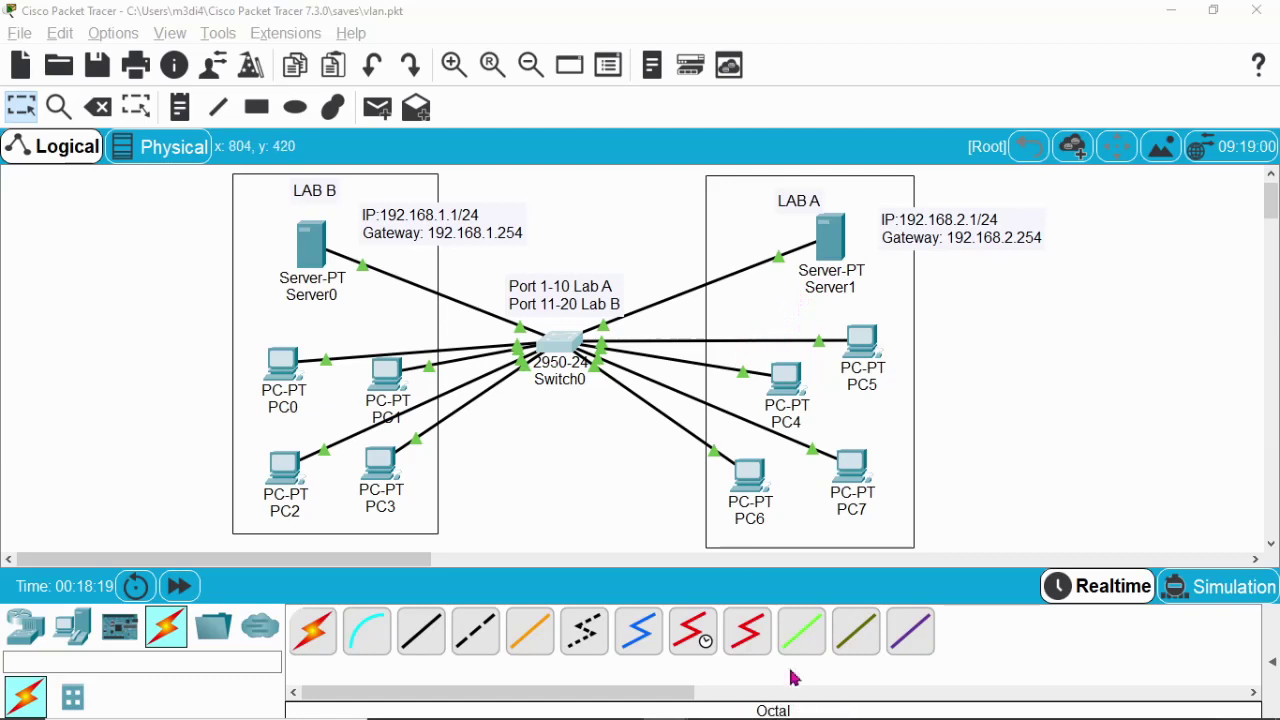
{"action": "mouse_move", "coordinate": [795, 718]}
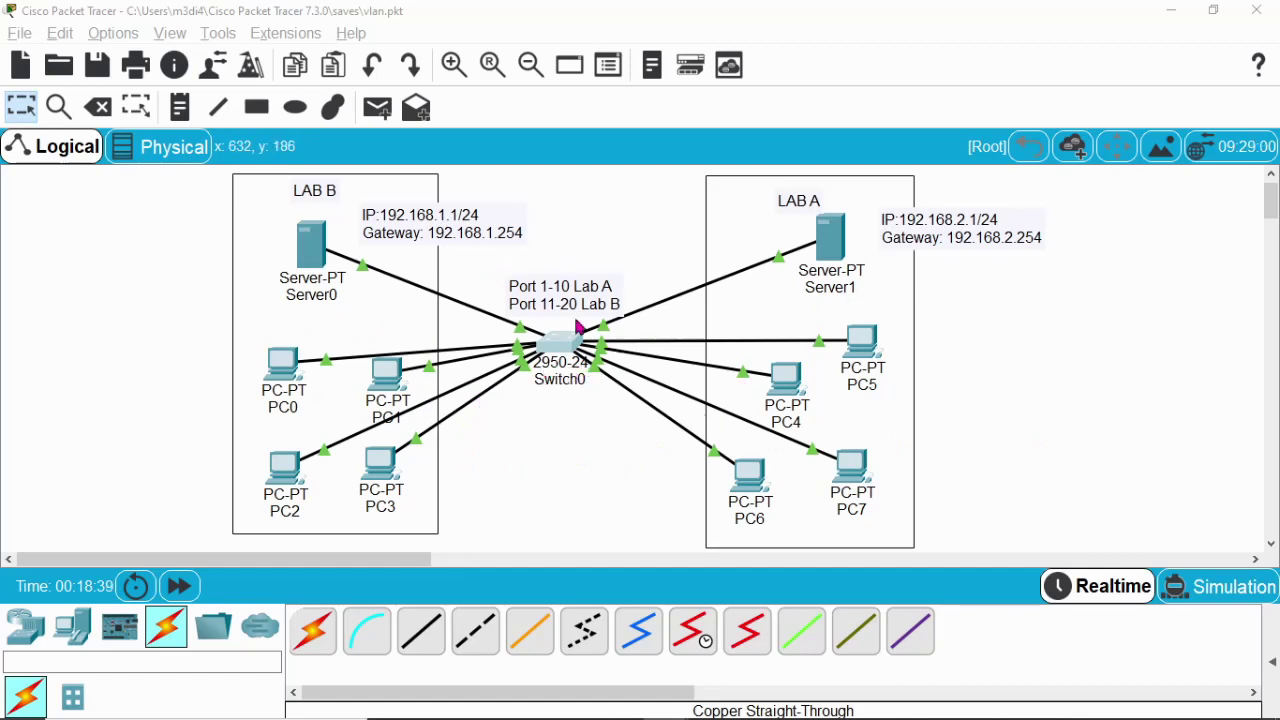
- Open Server0's IP configuration and set the static IP address 192.168.1.1 with subnet mask 255.255.255.0
{"action": "left_click", "coordinate": [316, 248]}
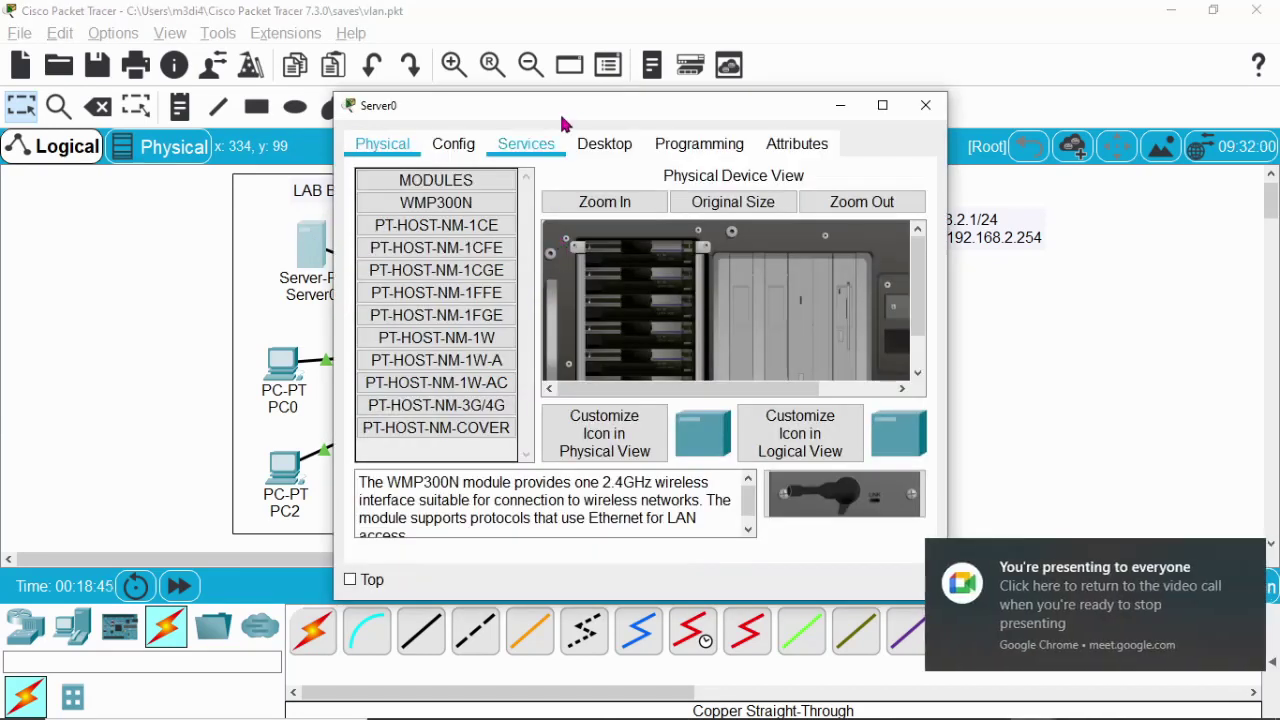
{"action": "left_click_drag", "start_coordinate": [566, 109], "coordinate": [894, 121]}
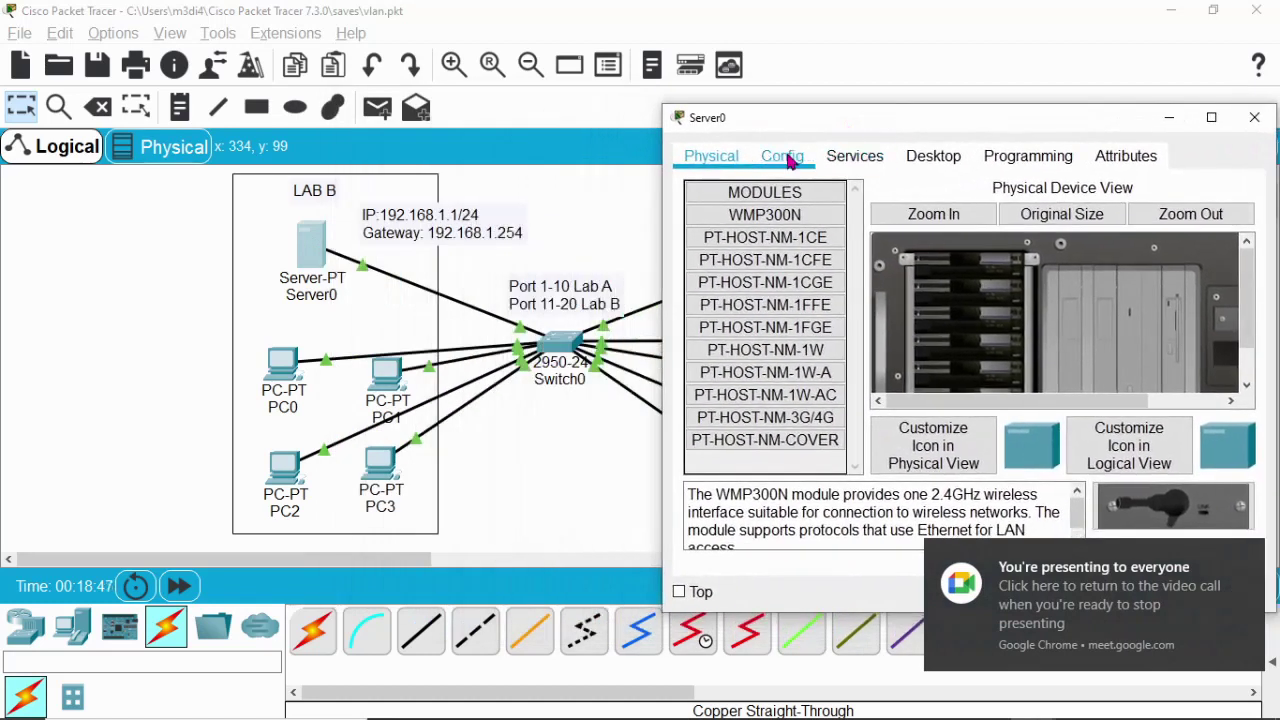
{"action": "left_click", "coordinate": [933, 156]}
{"action": "left_click", "coordinate": [750, 248]}
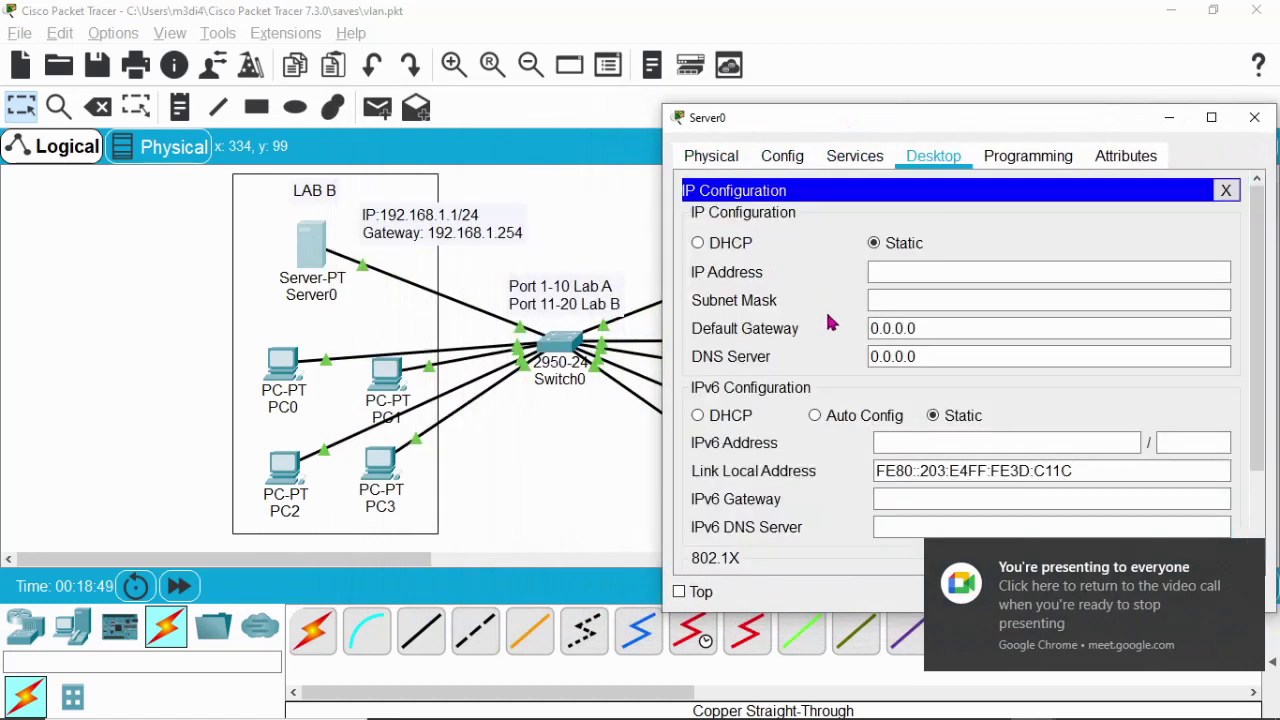
{"action": "left_click", "coordinate": [984, 276]}
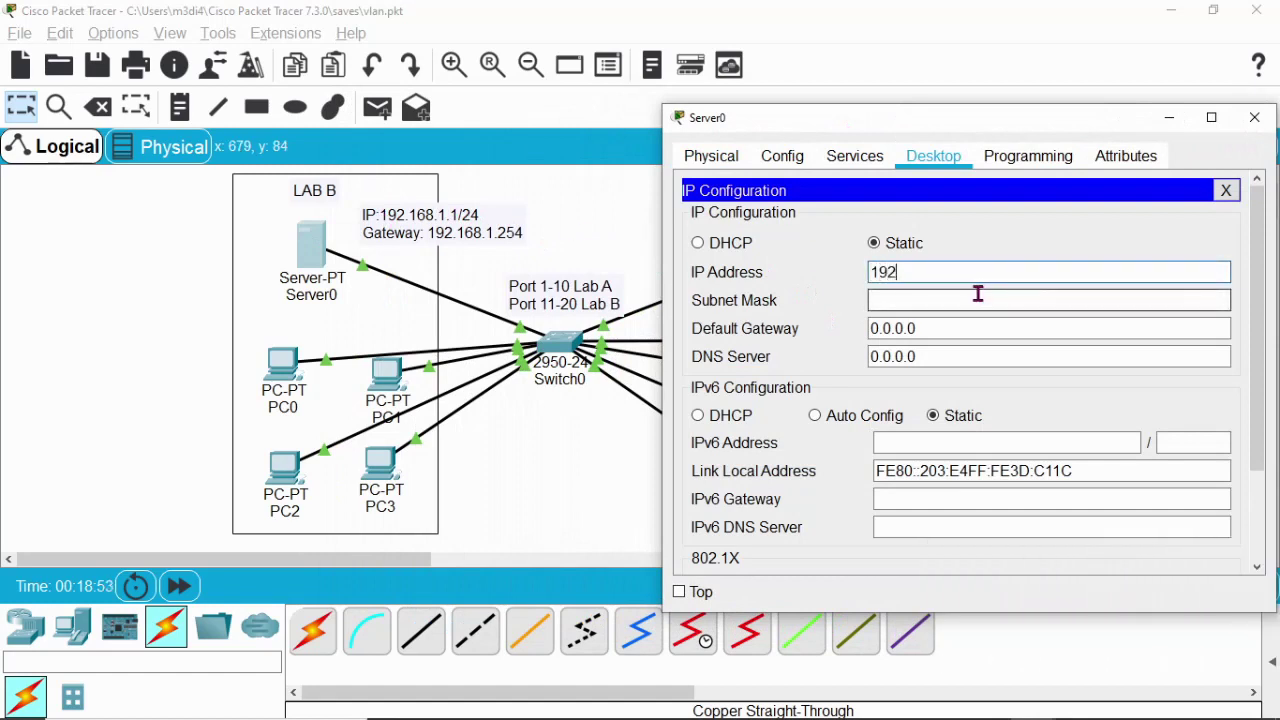
{"action": "type", "text": "68"}
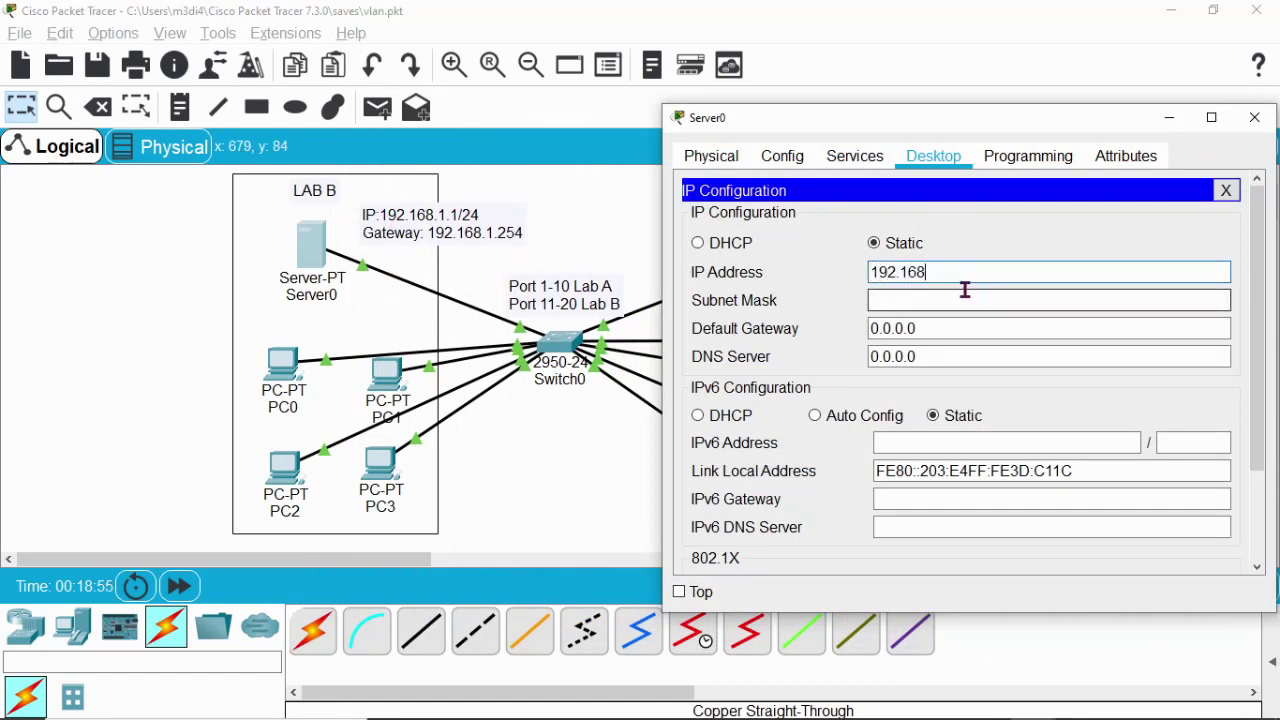
{"action": "type", "text": ".1.1"}
{"action": "left_click", "coordinate": [961, 298]}
- Set Server0's default gateway to 192.168.1.254 and close its IP configuration
{"action": "left_click_drag", "start_coordinate": [952, 326], "coordinate": [868, 328]}
{"action": "type", "text": "192.168."}
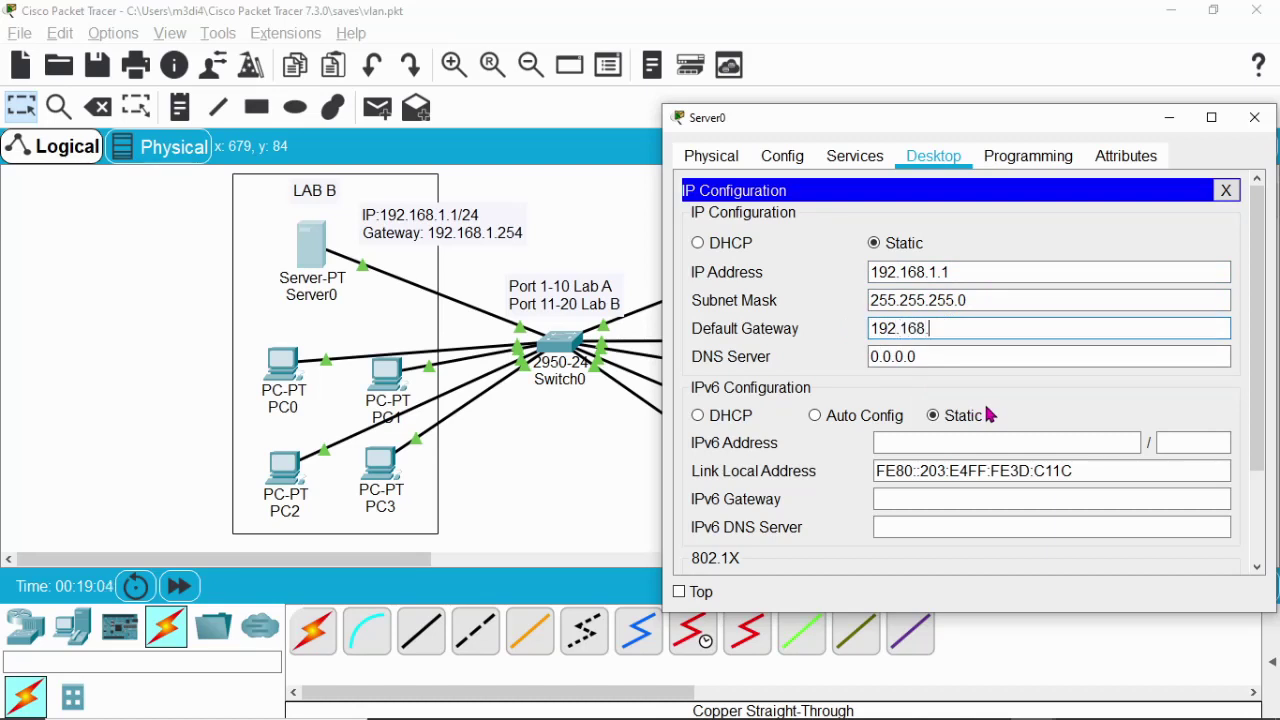
{"action": "type", "text": "1.254"}
{"action": "left_click", "coordinate": [993, 299]}
{"action": "left_click", "coordinate": [1000, 268]}
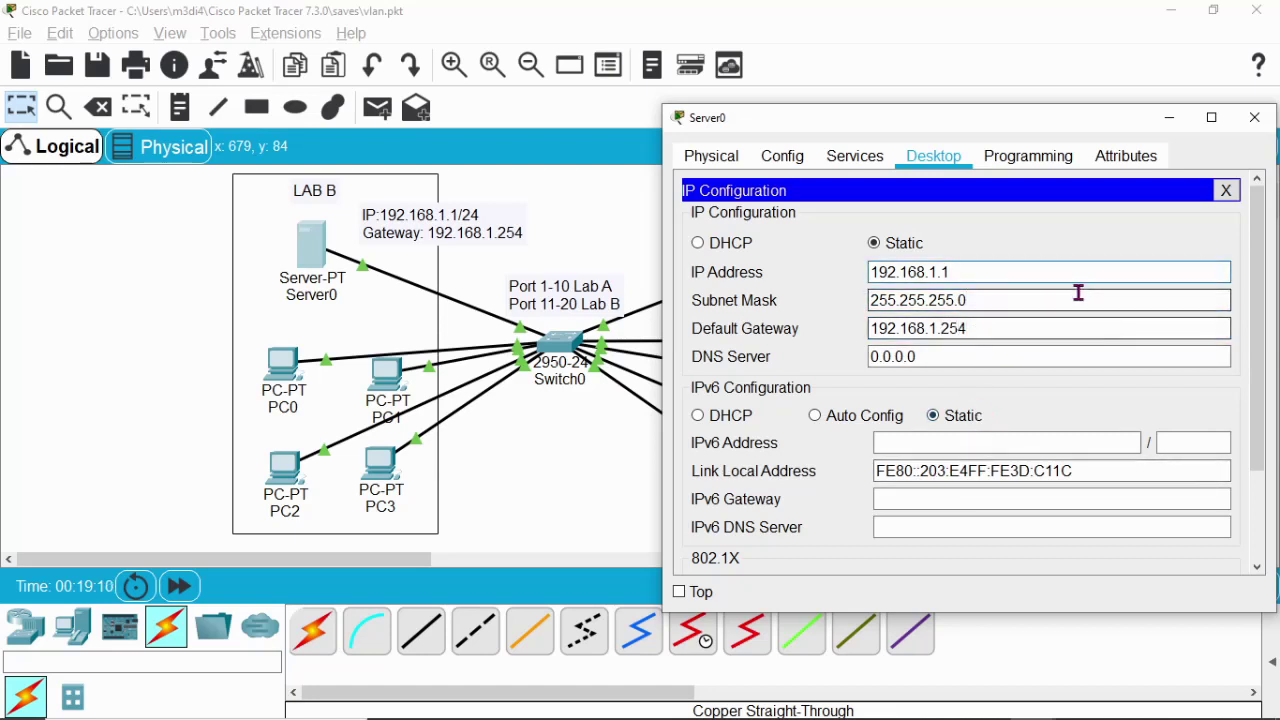
{"action": "left_click", "coordinate": [1226, 190]}
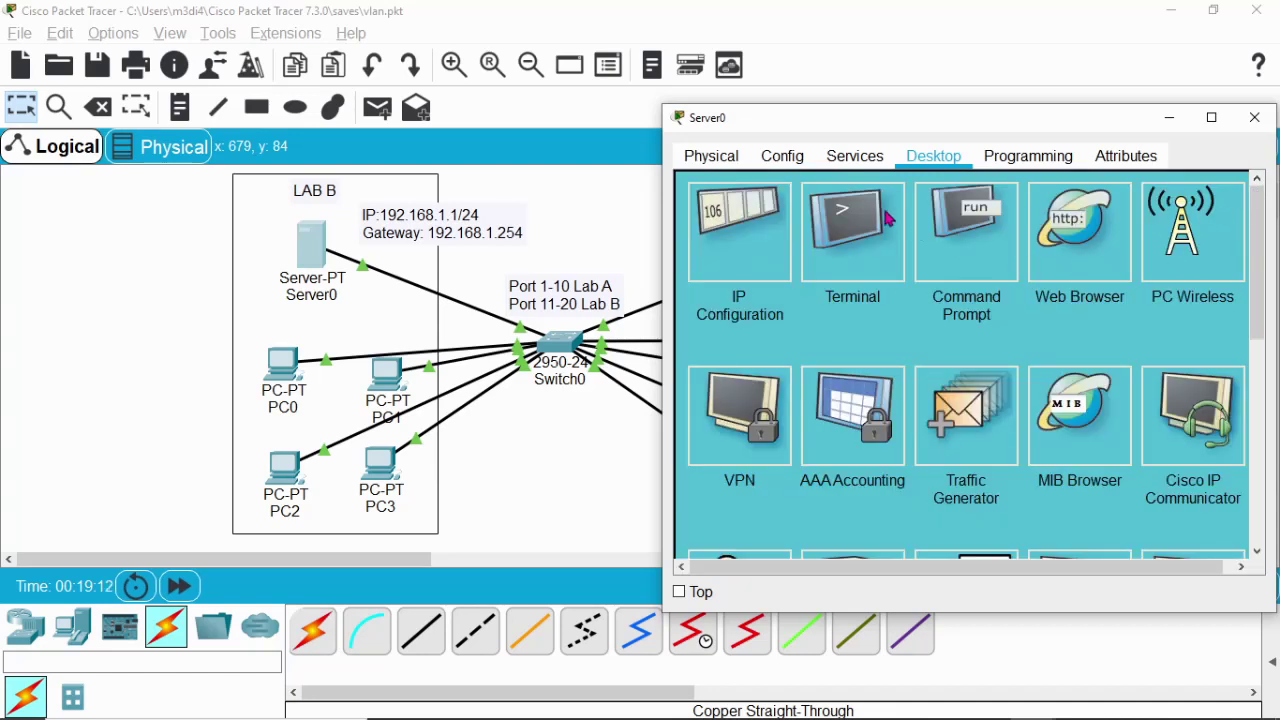
- Open Server0's DHCP service settings and turn the service on for FastEthernet0
{"action": "left_click", "coordinate": [858, 163]}
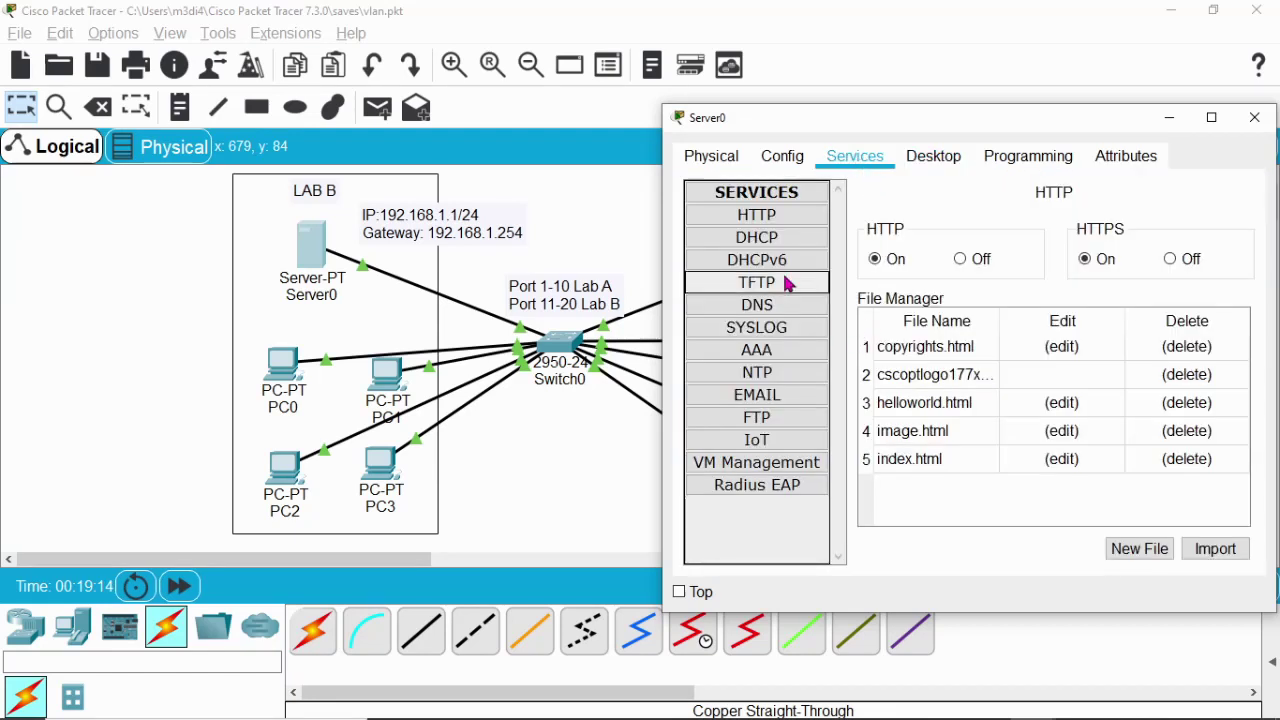
{"action": "left_click", "coordinate": [815, 240]}
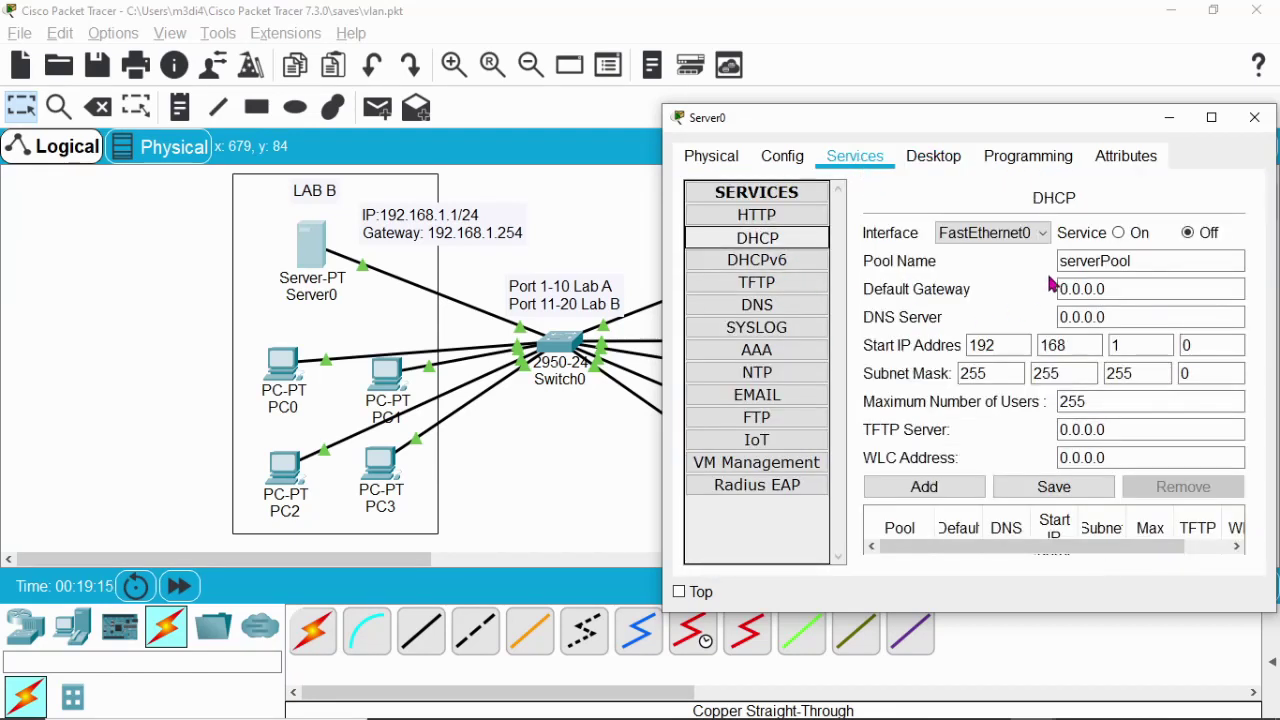
{"action": "left_click", "coordinate": [1118, 232]}
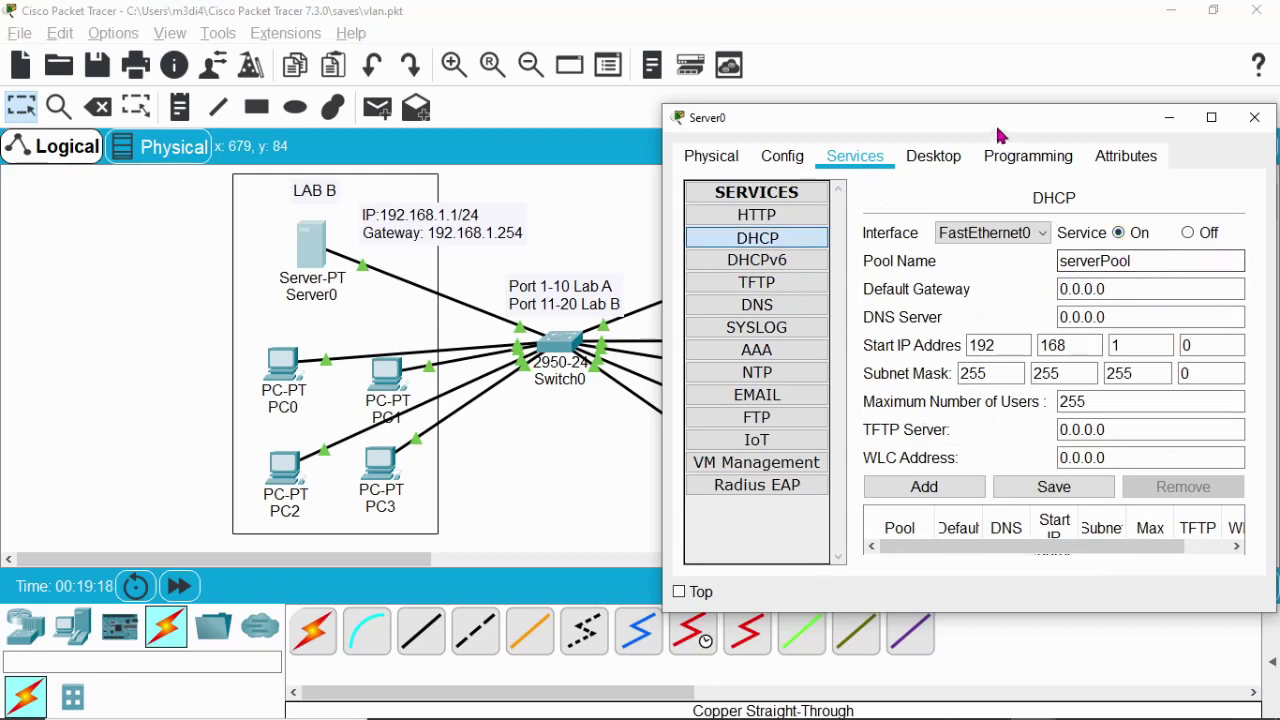
{"action": "left_click_drag", "start_coordinate": [1000, 125], "coordinate": [939, 112]}
- Set the start IP address of Server0's DHCP pool to 192.168.1.2
{"action": "left_click", "coordinate": [1021, 304]}
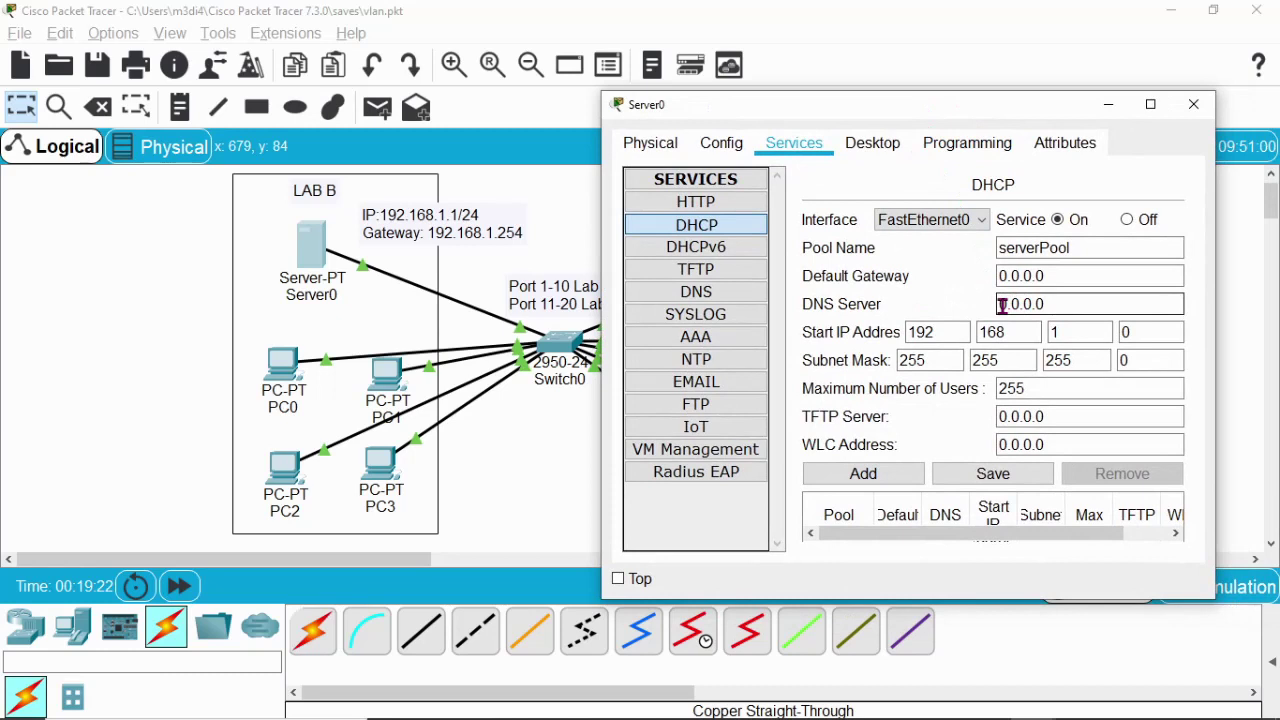
{"action": "left_click", "coordinate": [1080, 352]}
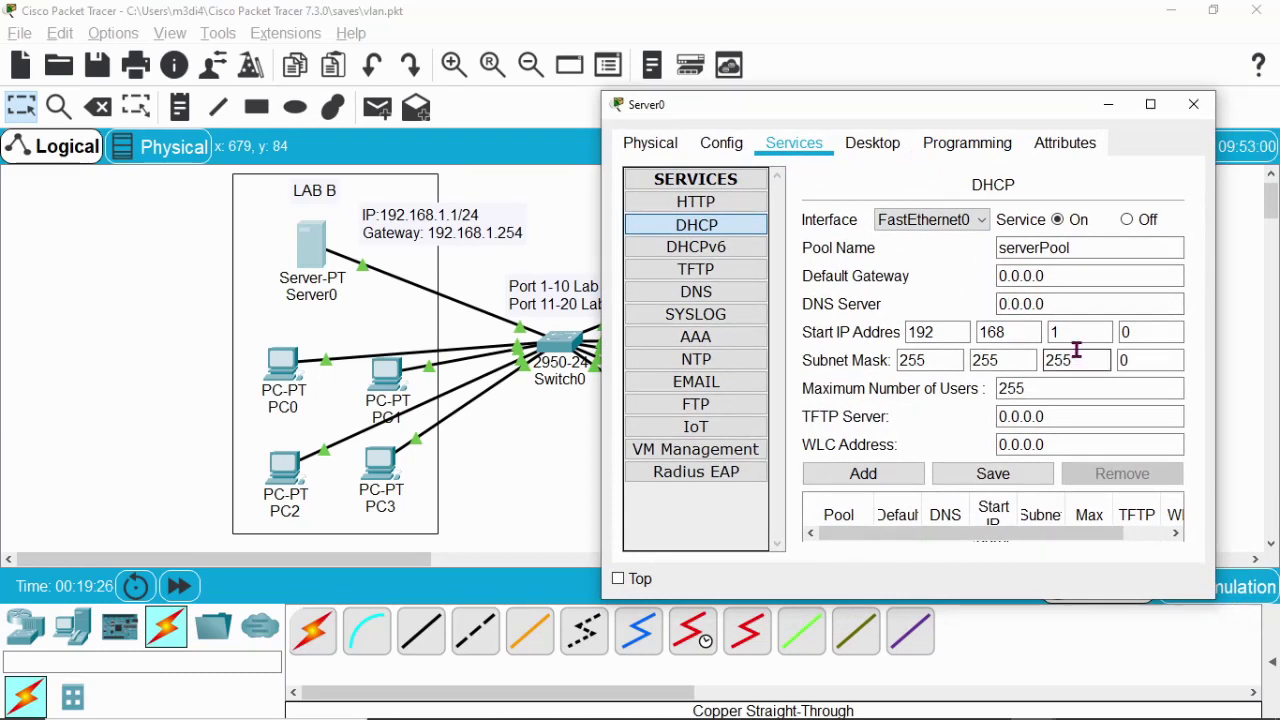
{"action": "left_click", "coordinate": [1078, 334]}
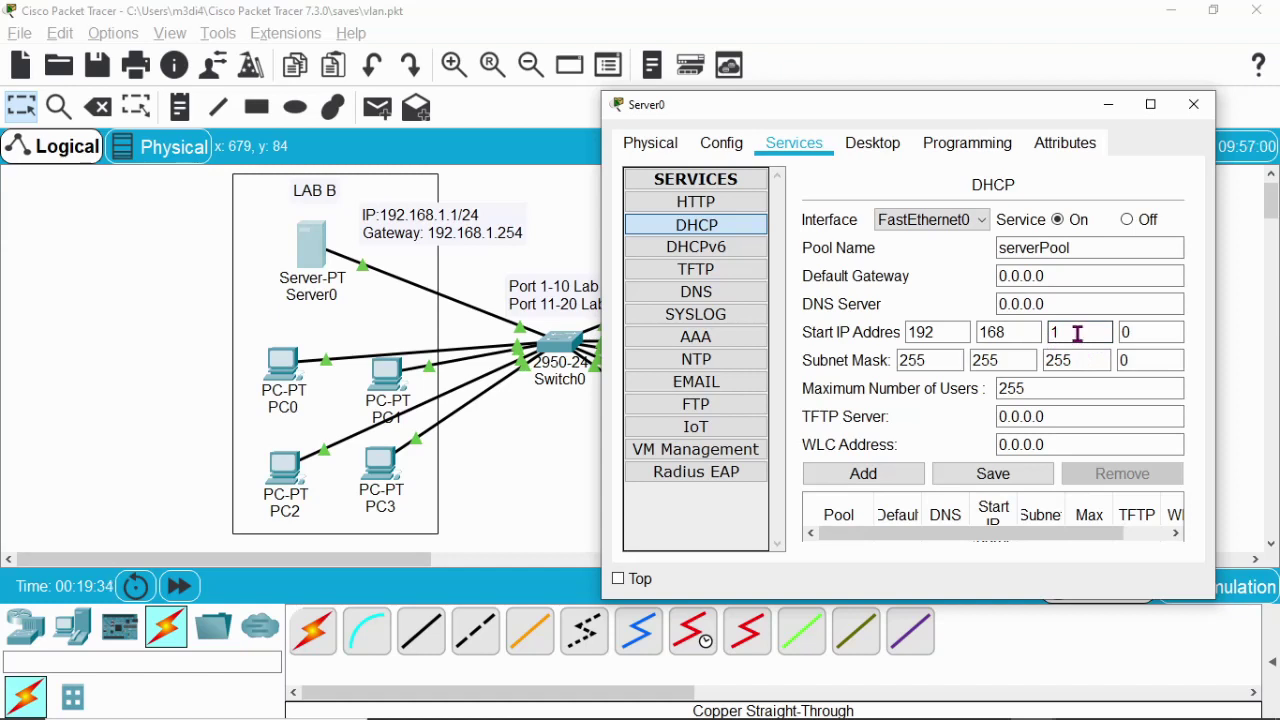
{"action": "key", "text": "Tab"}
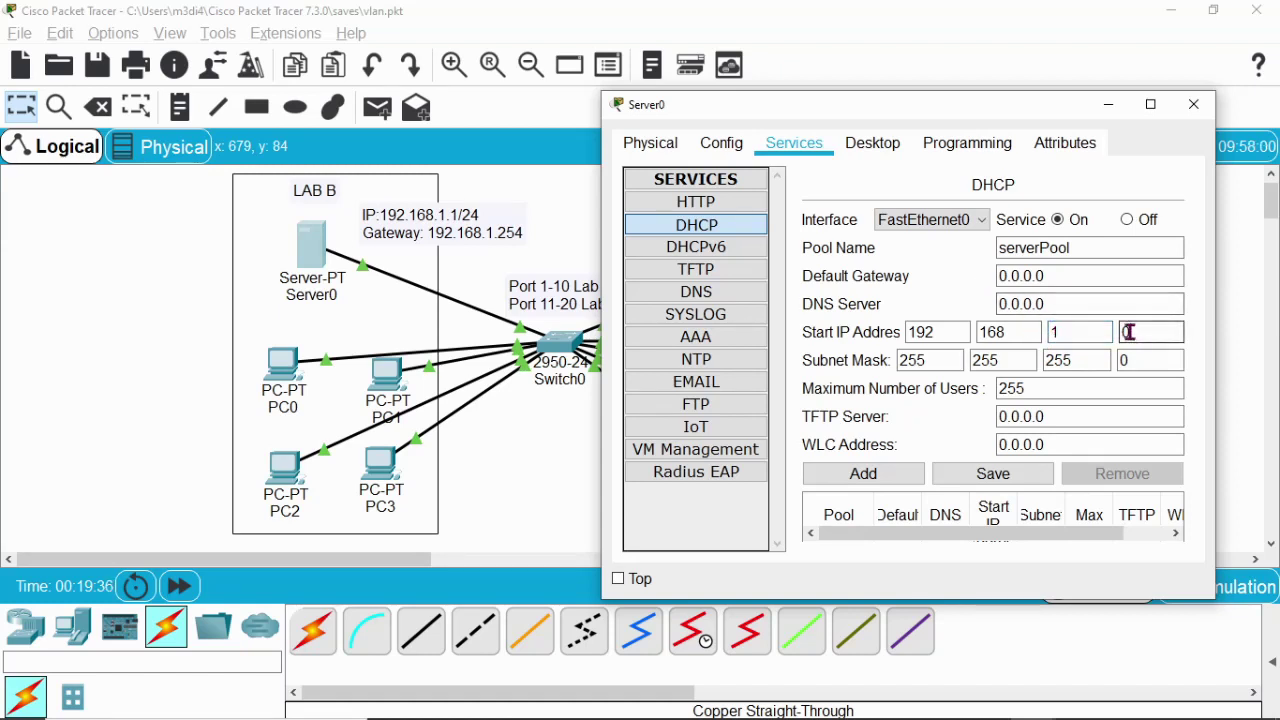
{"action": "type", "text": "2"}
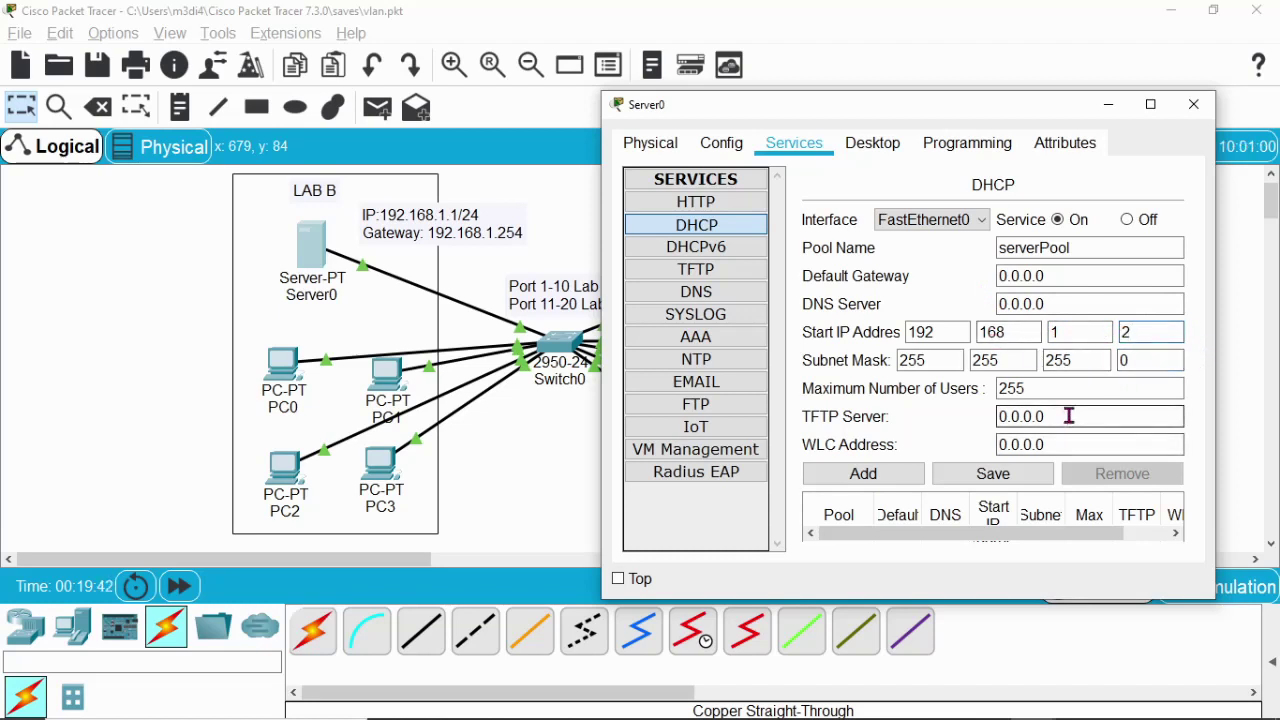
- Set the DHCP pool's maximum number of users to 10 and save serverPool
{"action": "double_click", "coordinate": [1008, 389]}
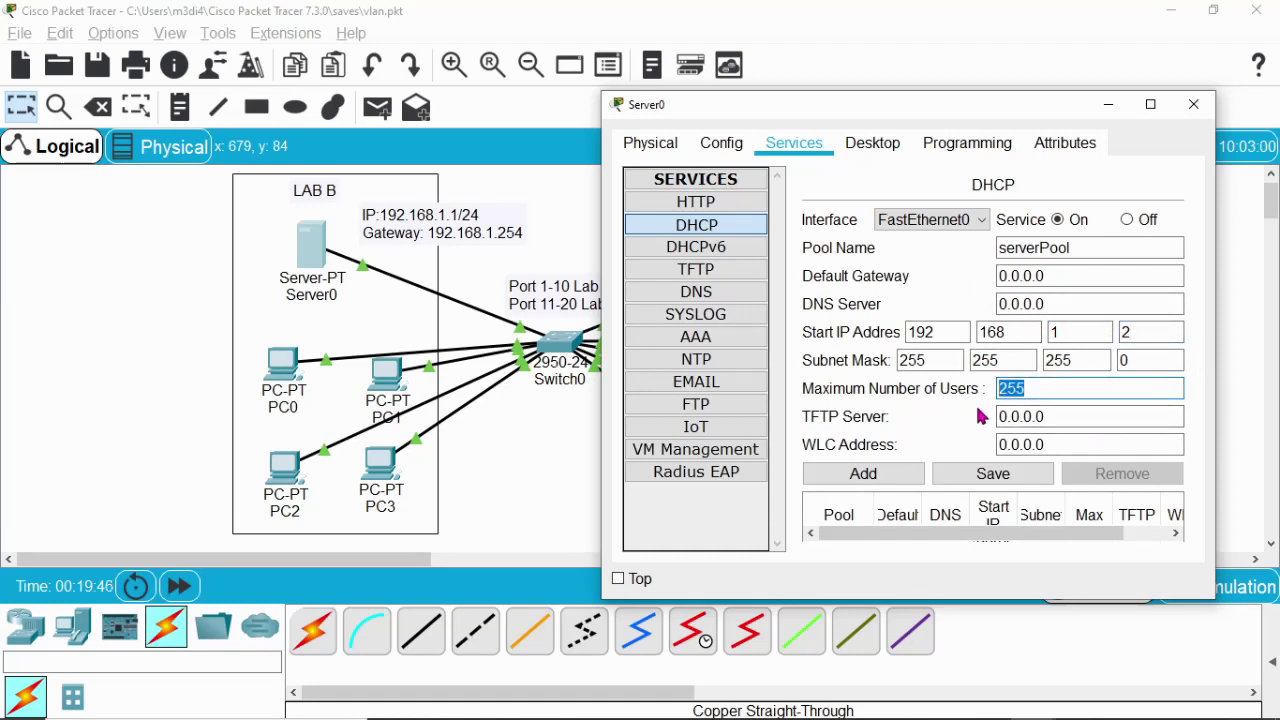
{"action": "type", "text": "10"}
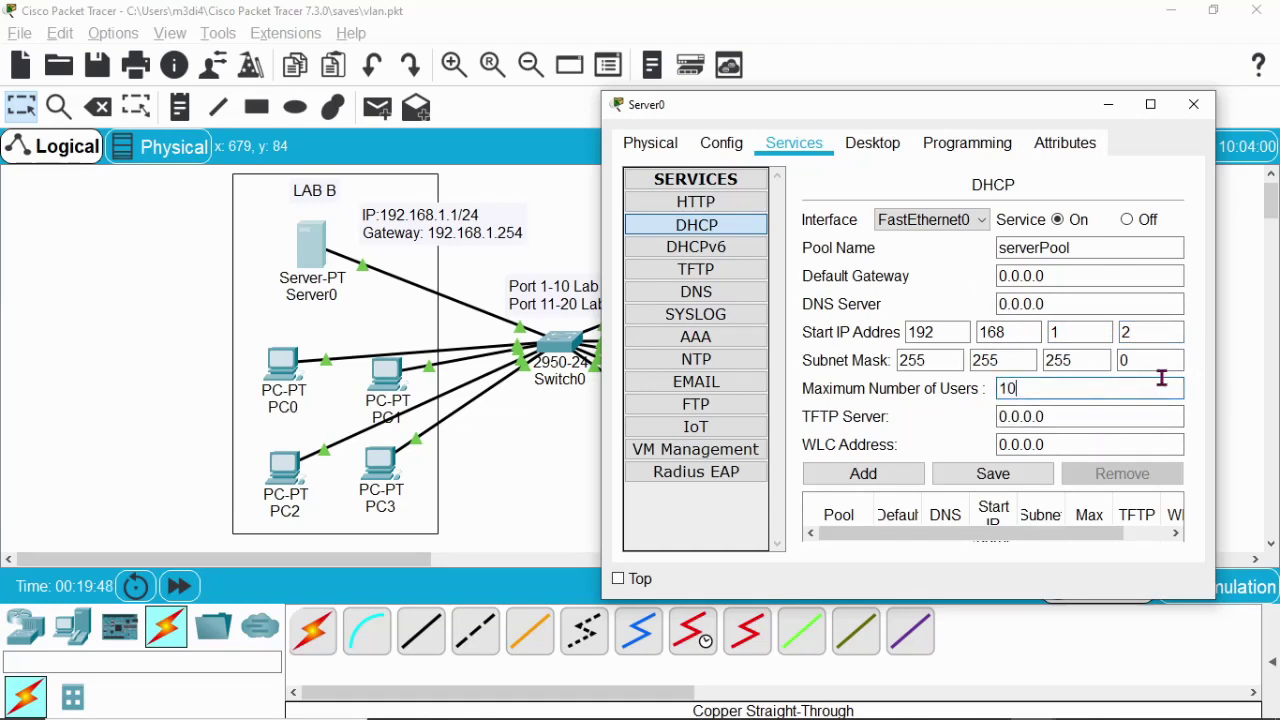
{"action": "left_click", "coordinate": [1164, 334]}
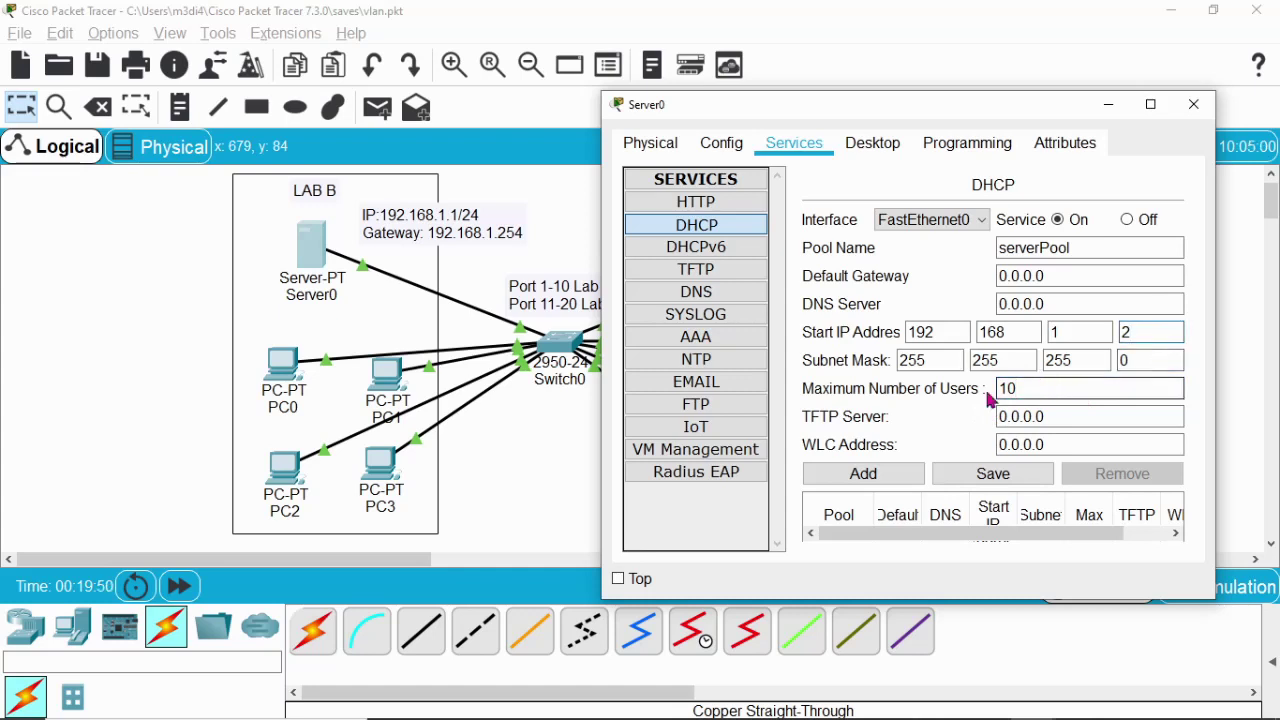
{"action": "left_click", "coordinate": [1007, 478]}
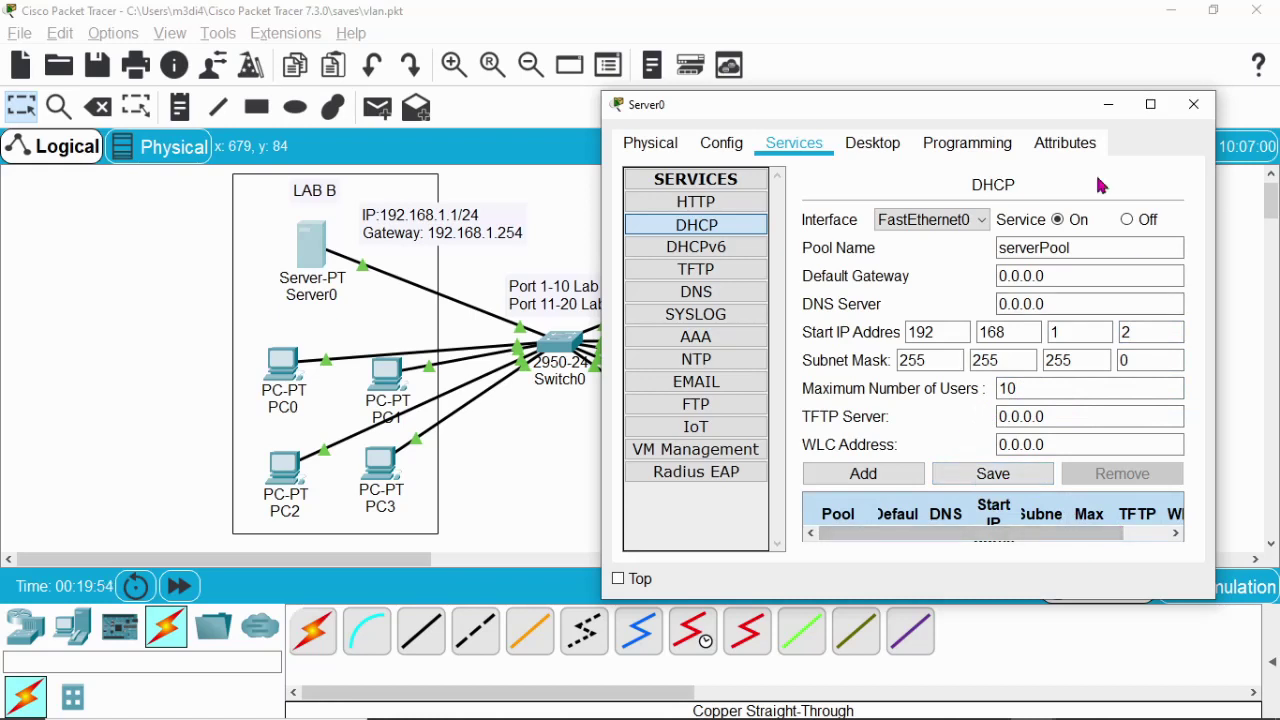
- Check the saved serverPool entry in an enlarged Server0 window, restore the window size and close it
{"action": "left_click", "coordinate": [1150, 104]}
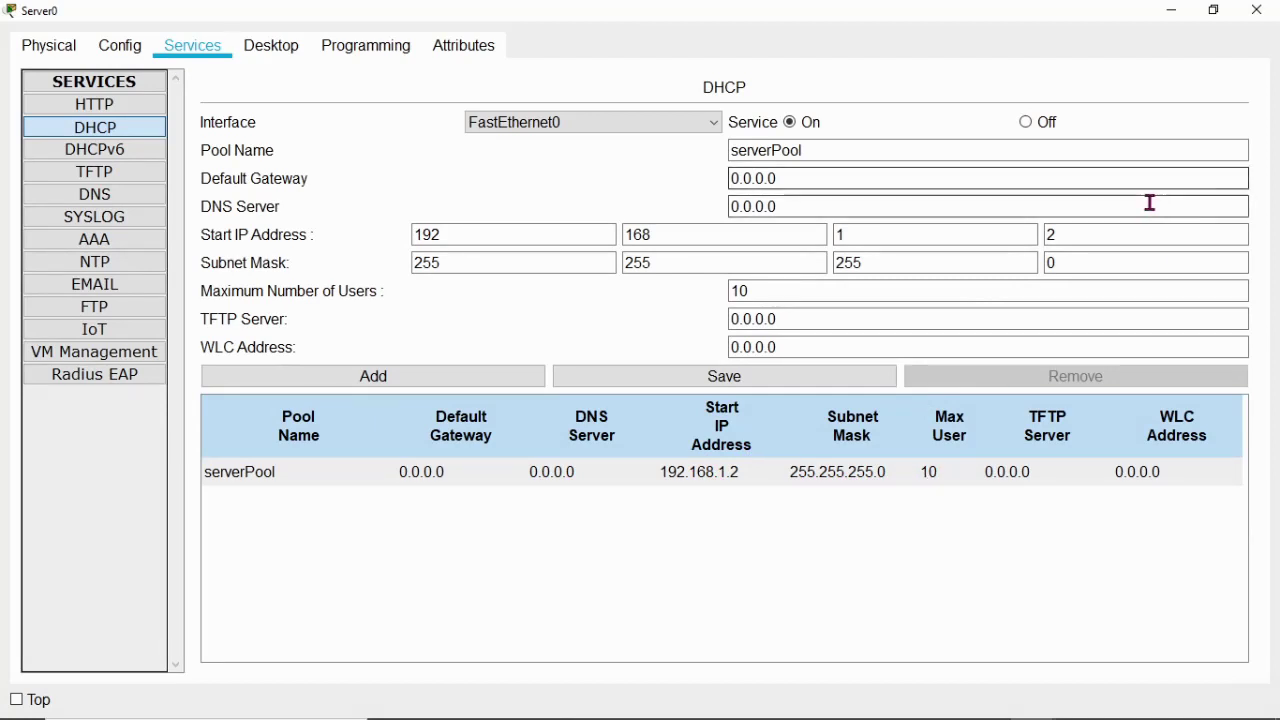
{"action": "left_click", "coordinate": [1219, 15]}
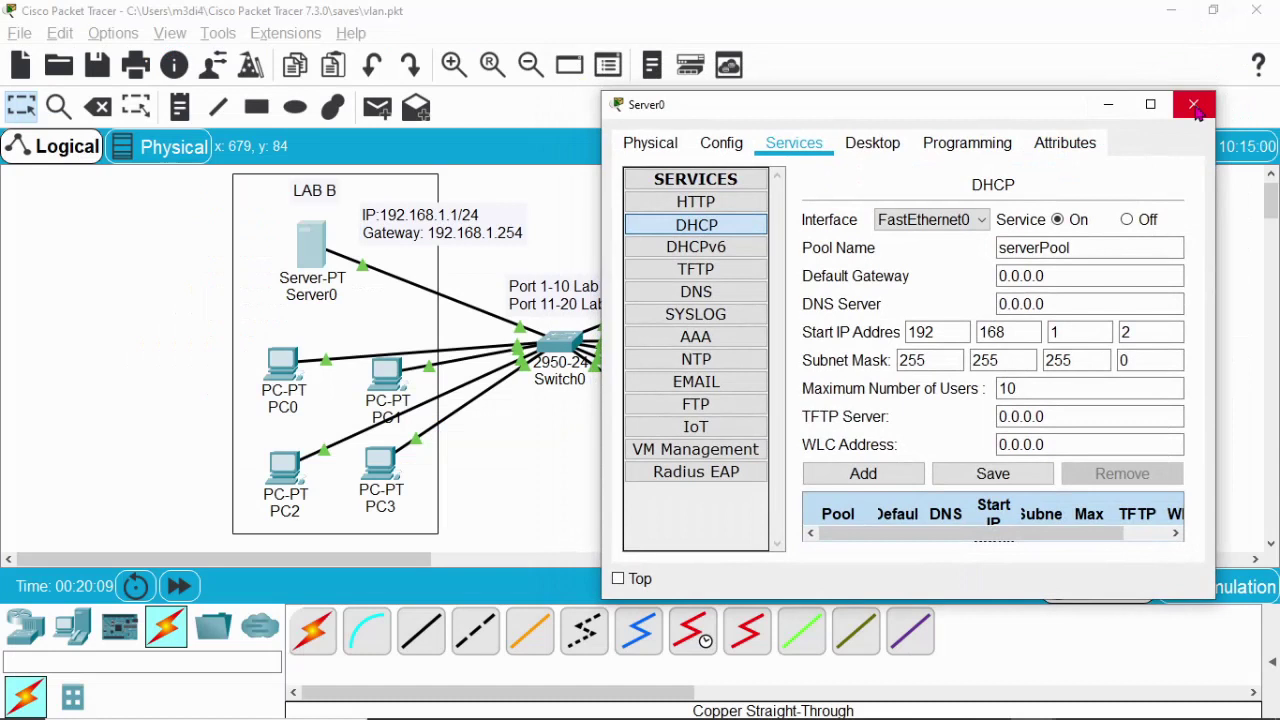
{"action": "left_click", "coordinate": [1194, 105]}
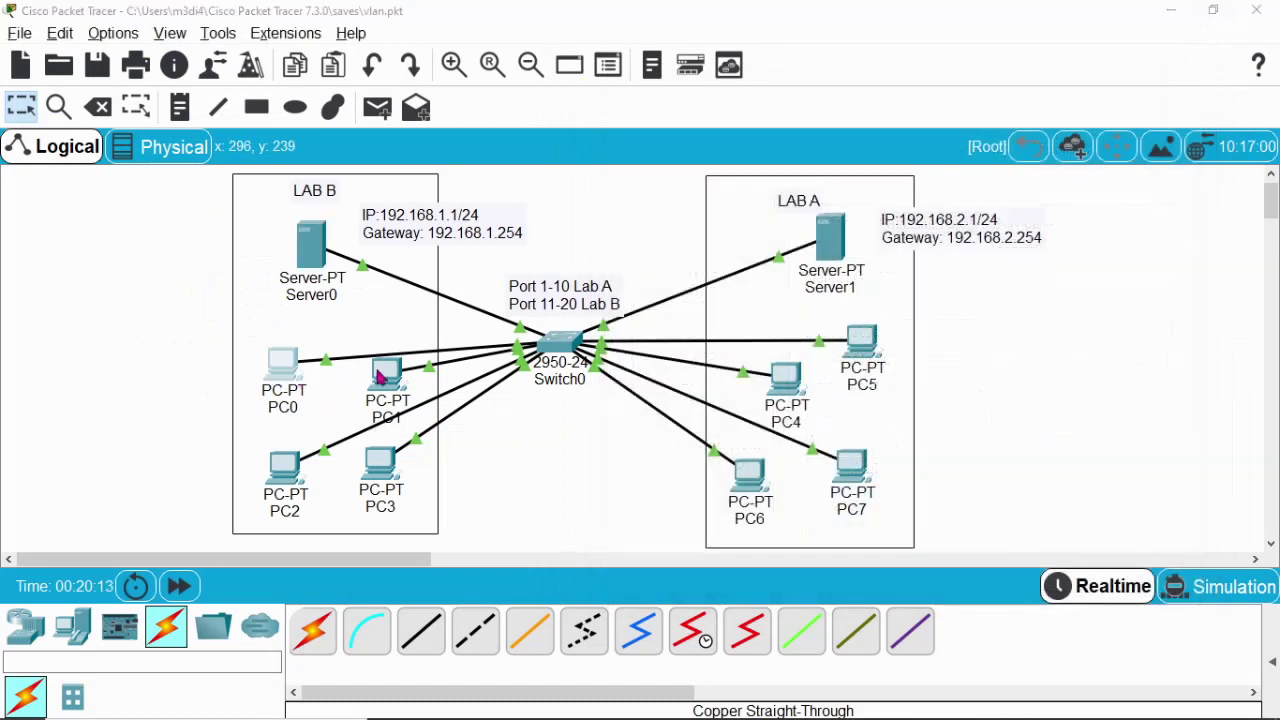
- Set PC0's IP configuration to DHCP and close its window
{"action": "left_click", "coordinate": [285, 365]}
{"action": "left_click", "coordinate": [524, 148]}
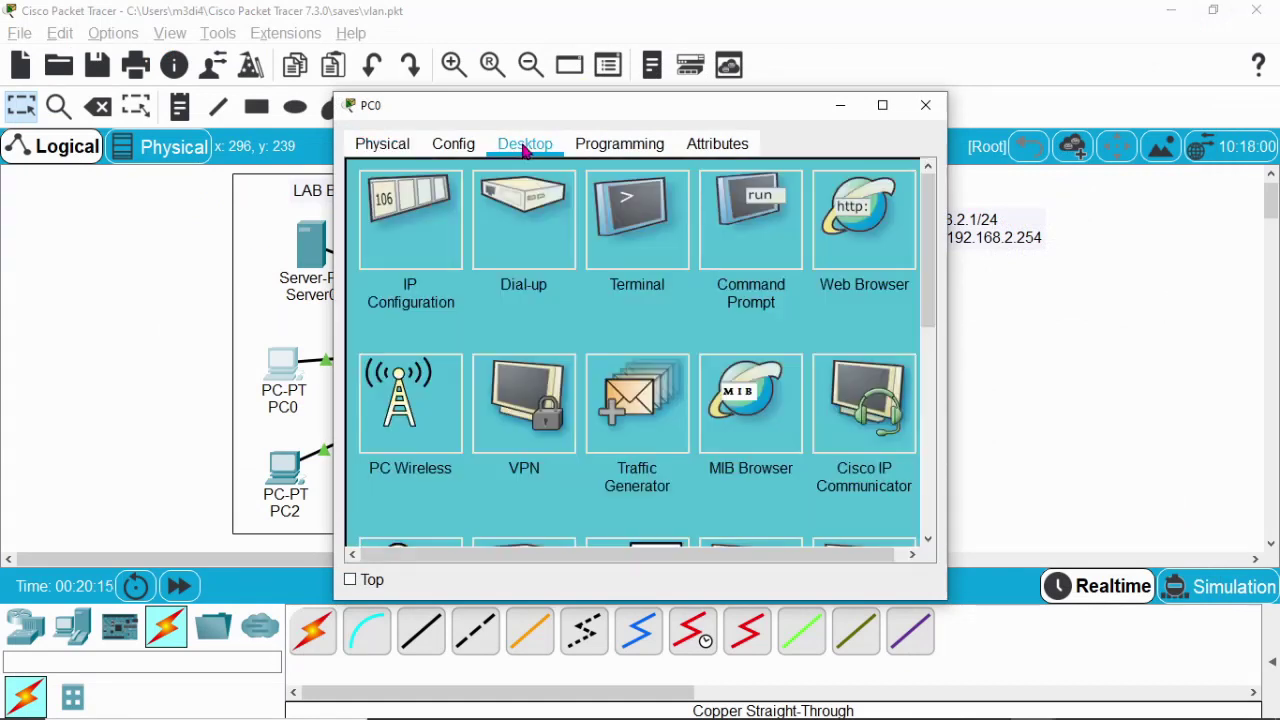
{"action": "left_click", "coordinate": [416, 220]}
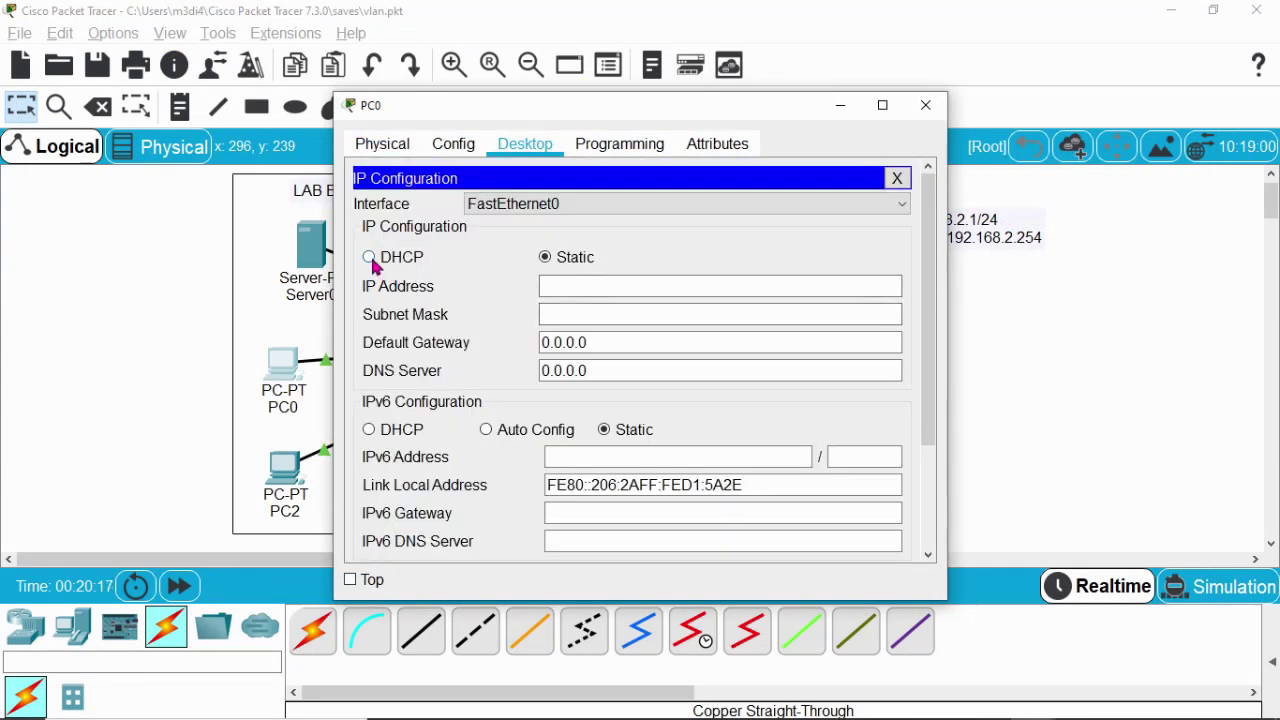
{"action": "left_click", "coordinate": [369, 258]}
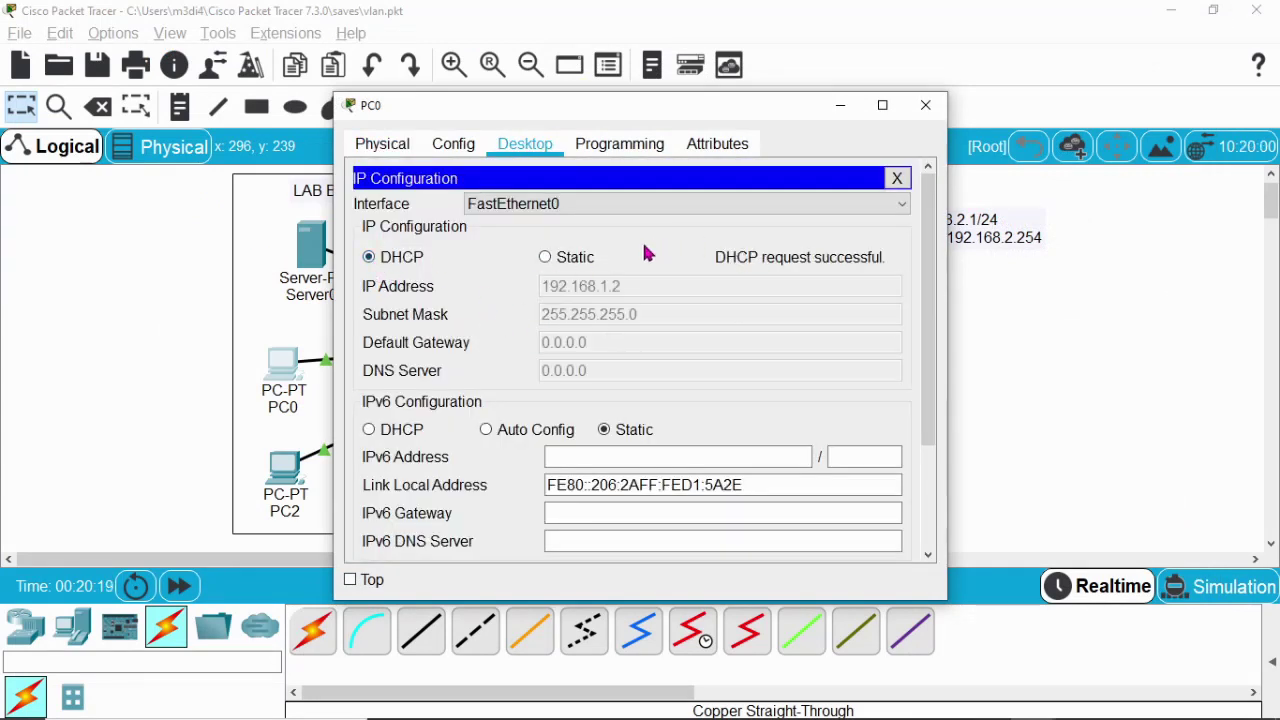
{"action": "left_click", "coordinate": [926, 105]}
- Switch PC1's IP configuration from static to DHCP and close its window
{"action": "left_click", "coordinate": [388, 373]}
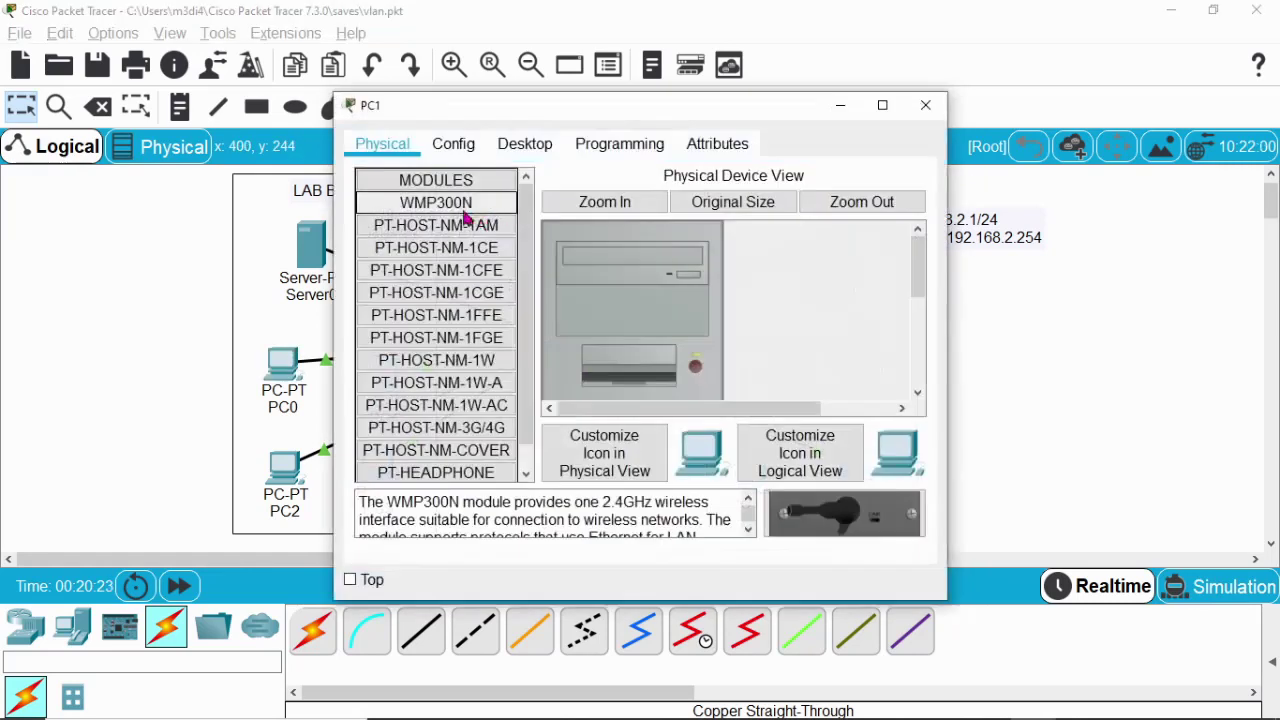
{"action": "left_click", "coordinate": [454, 144]}
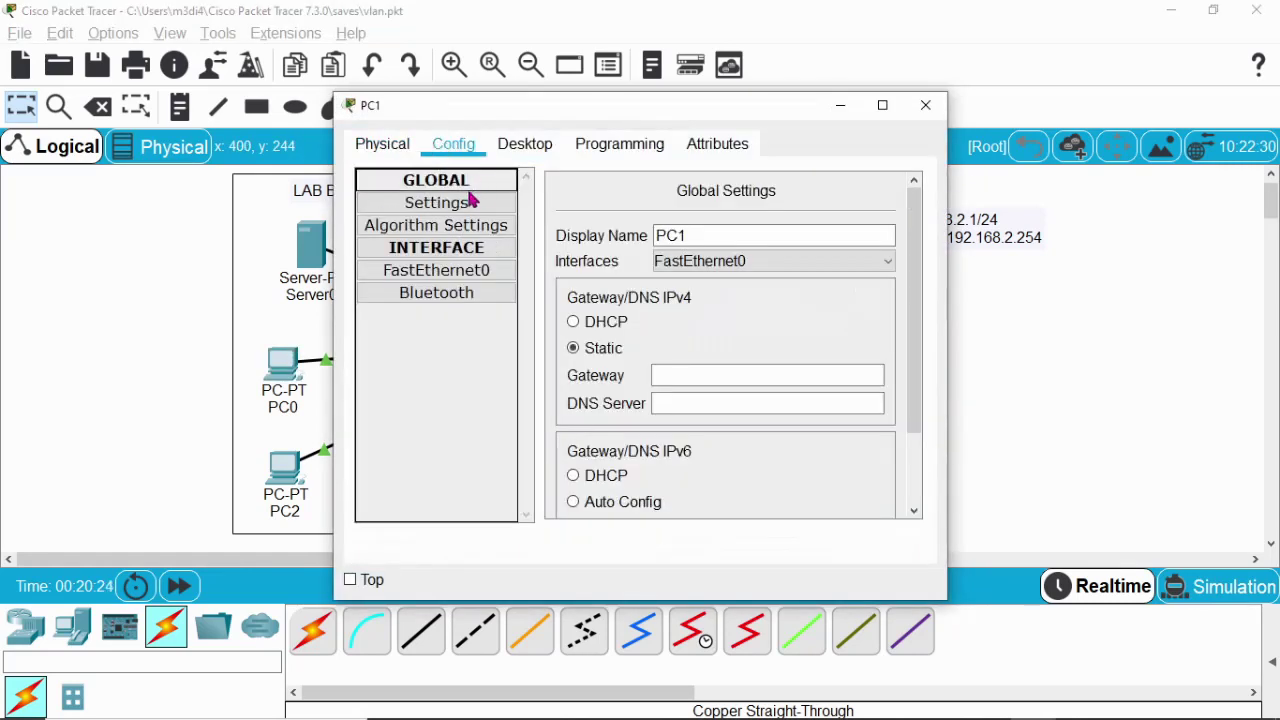
{"action": "left_click", "coordinate": [532, 150]}
{"action": "left_click", "coordinate": [410, 205]}
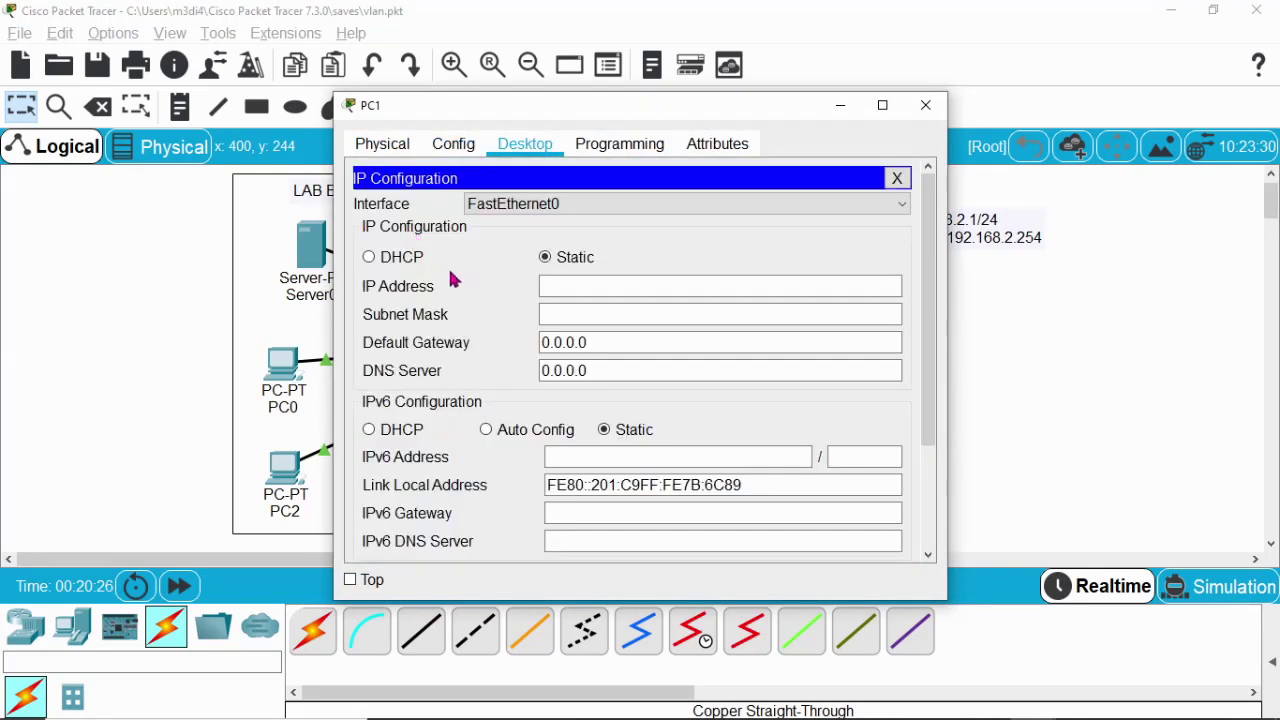
{"action": "left_click", "coordinate": [370, 257]}
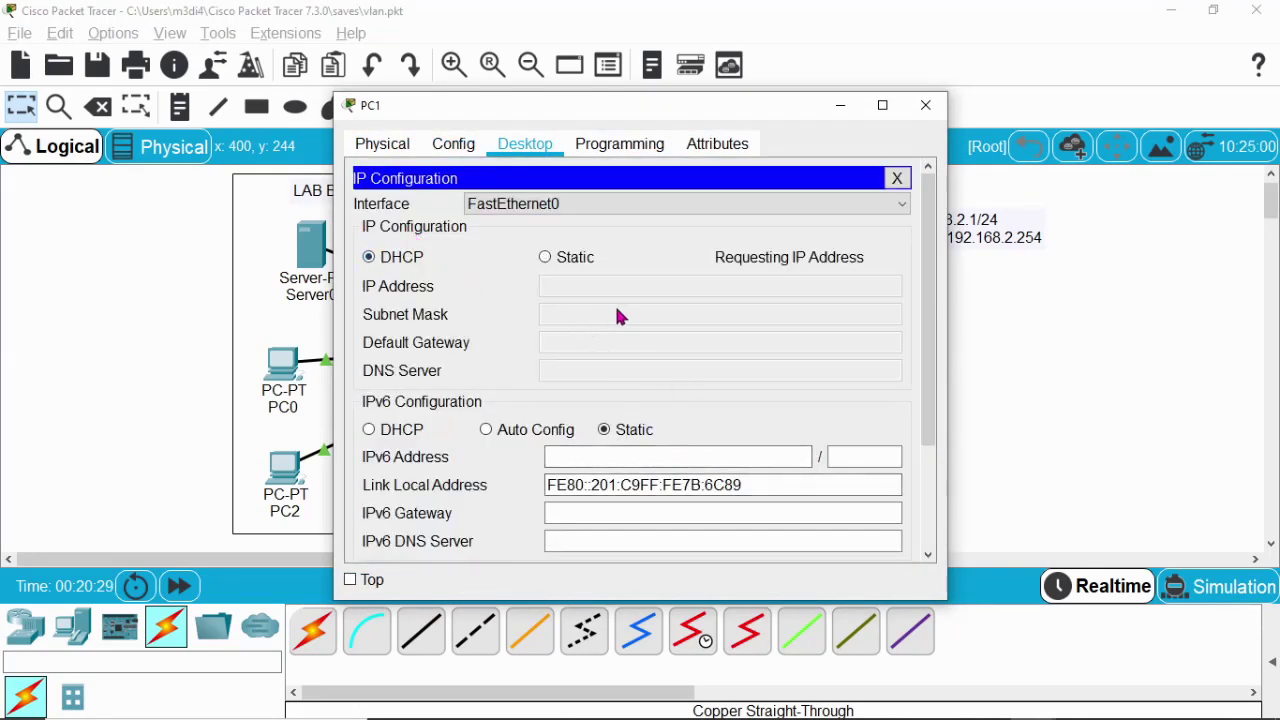
{"action": "left_click", "coordinate": [926, 105]}
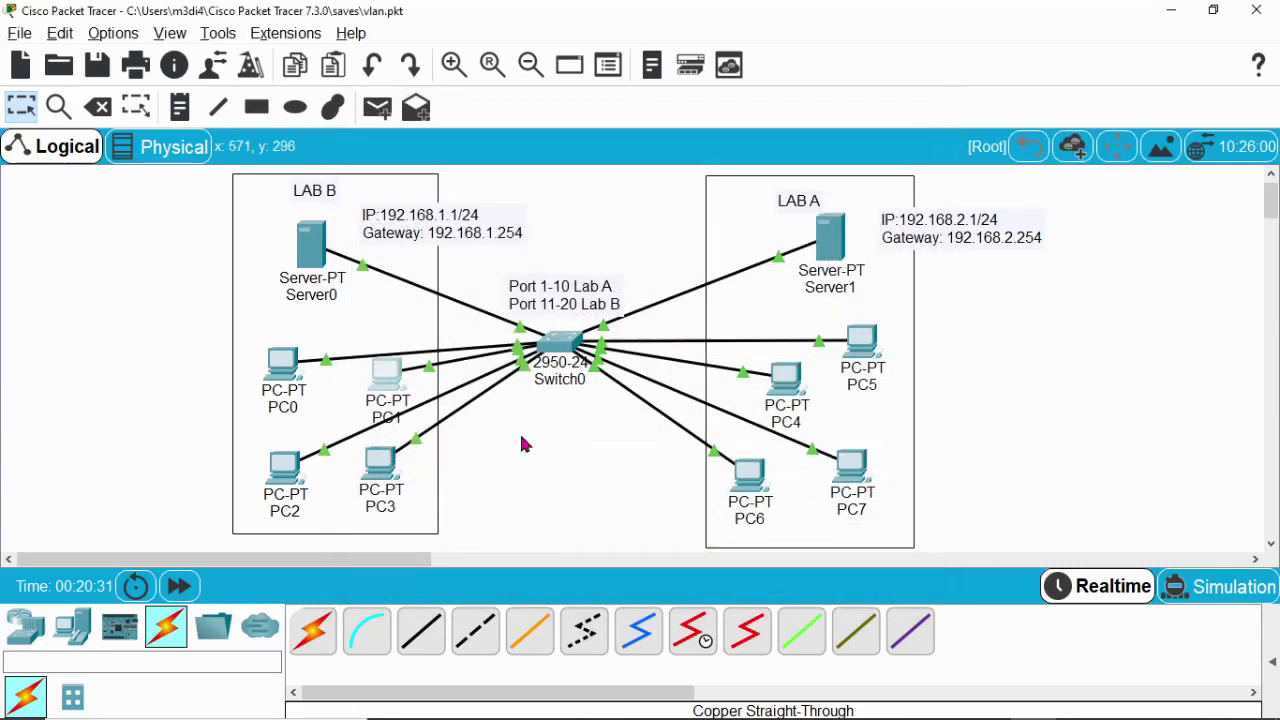
- Set PC2 to request its IP address through DHCP and close its window
{"action": "left_click", "coordinate": [285, 470]}
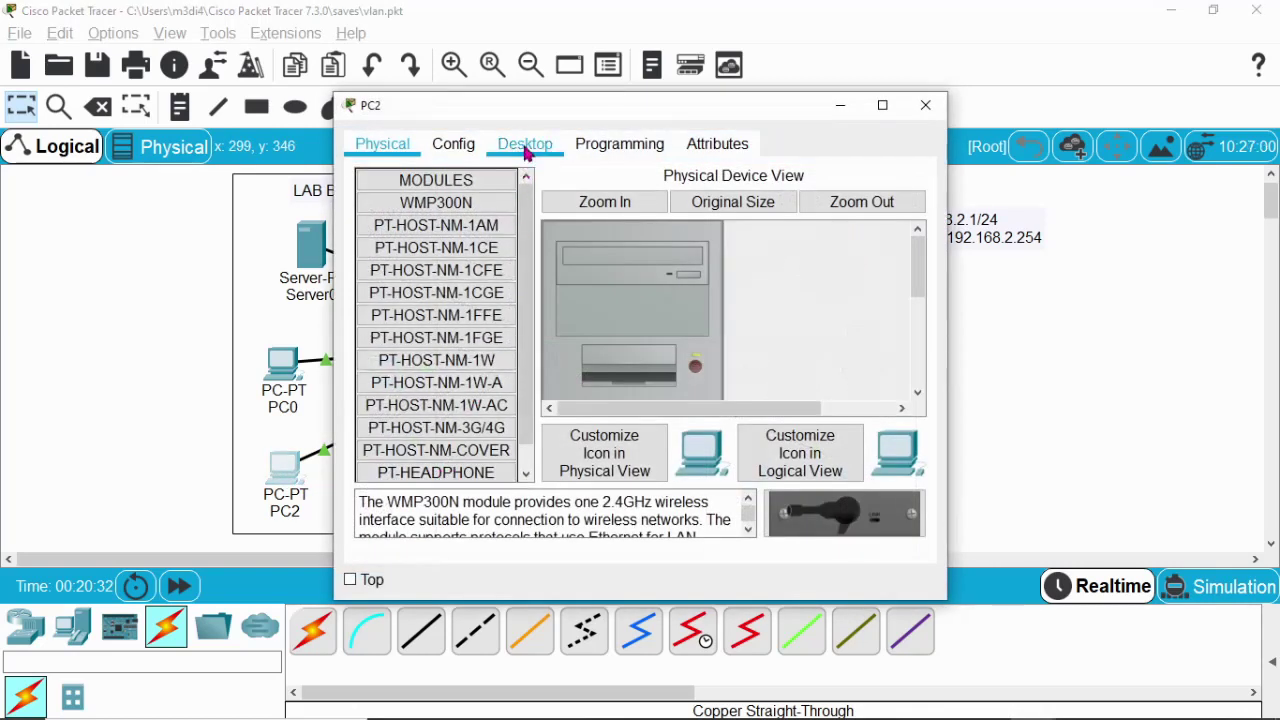
{"action": "left_click", "coordinate": [525, 146]}
{"action": "left_click", "coordinate": [423, 205]}
{"action": "left_click", "coordinate": [385, 257]}
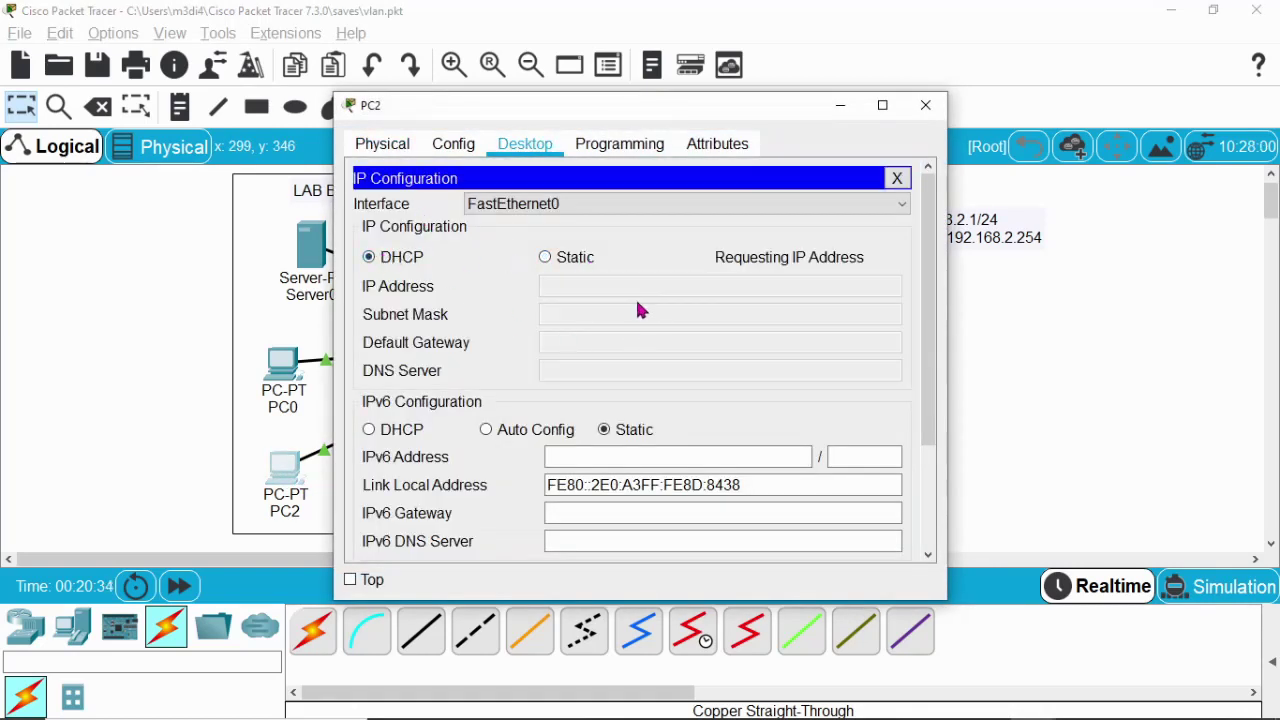
{"action": "left_click", "coordinate": [926, 105]}
- Set PC3 to obtain its IP configuration by DHCP and close its window
{"action": "left_click", "coordinate": [380, 455]}
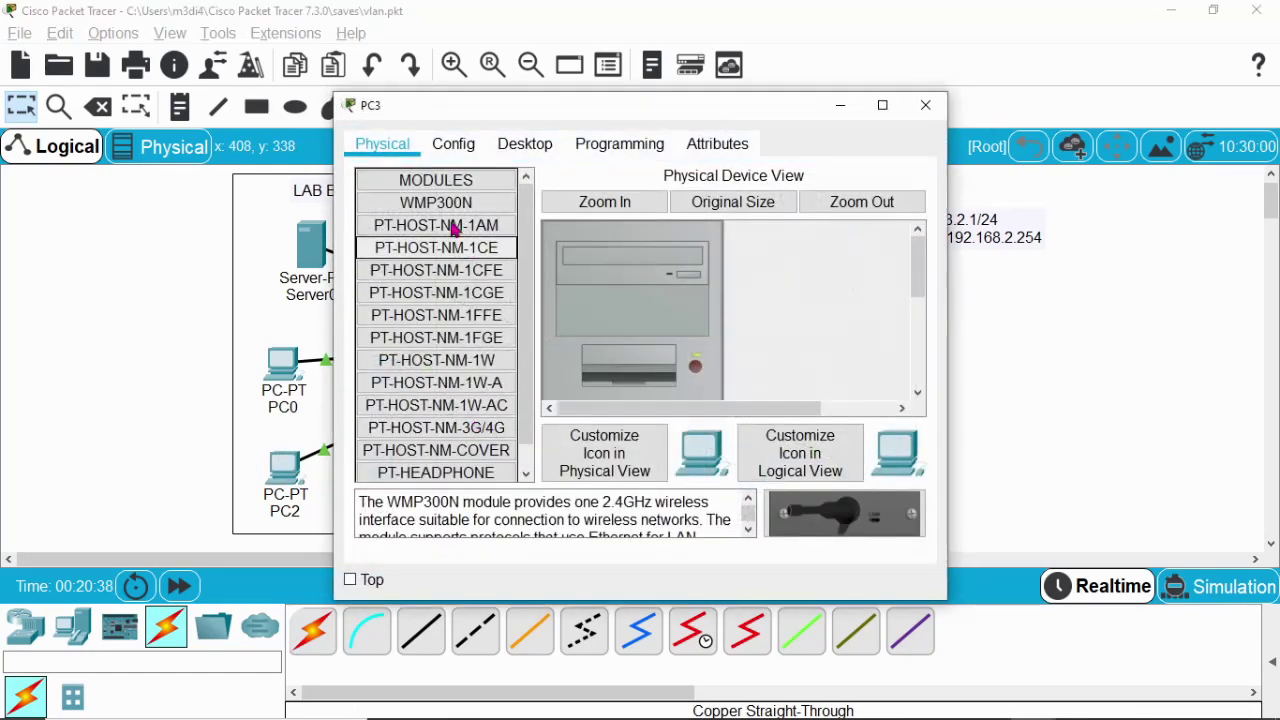
{"action": "left_click", "coordinate": [525, 145]}
{"action": "left_click", "coordinate": [425, 215]}
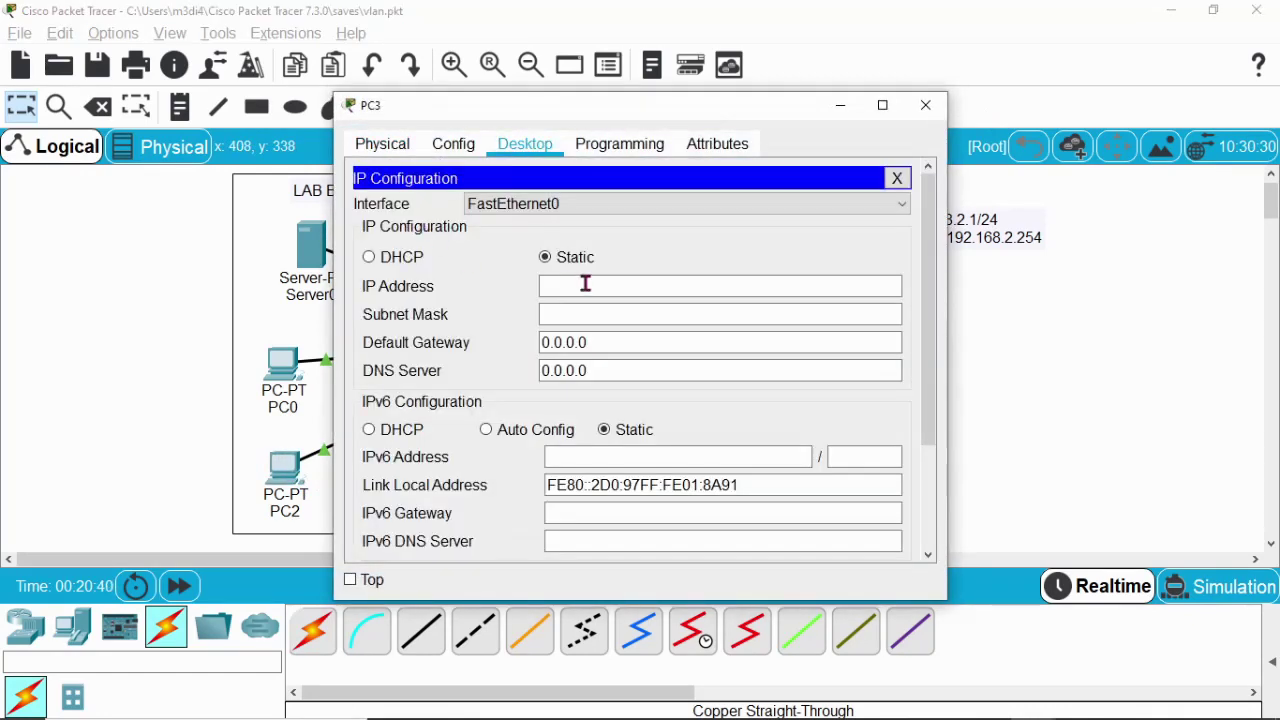
{"action": "left_click", "coordinate": [370, 258]}
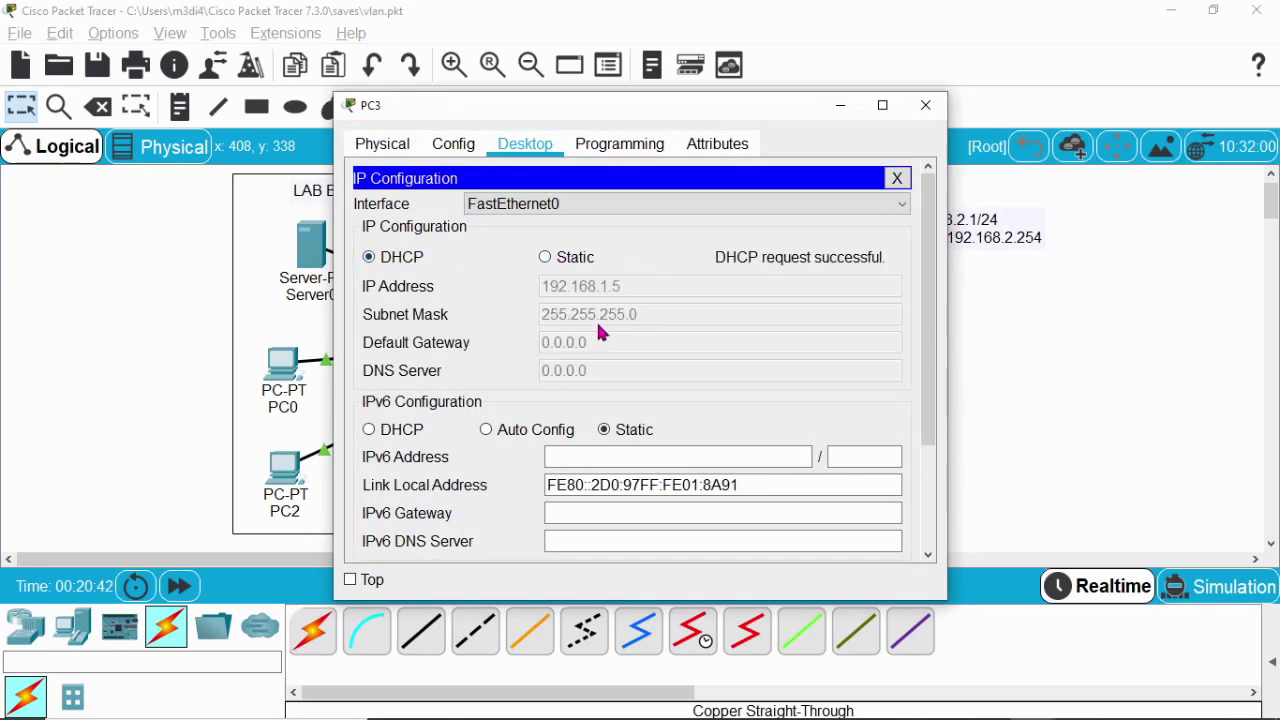
{"action": "left_click", "coordinate": [926, 105]}
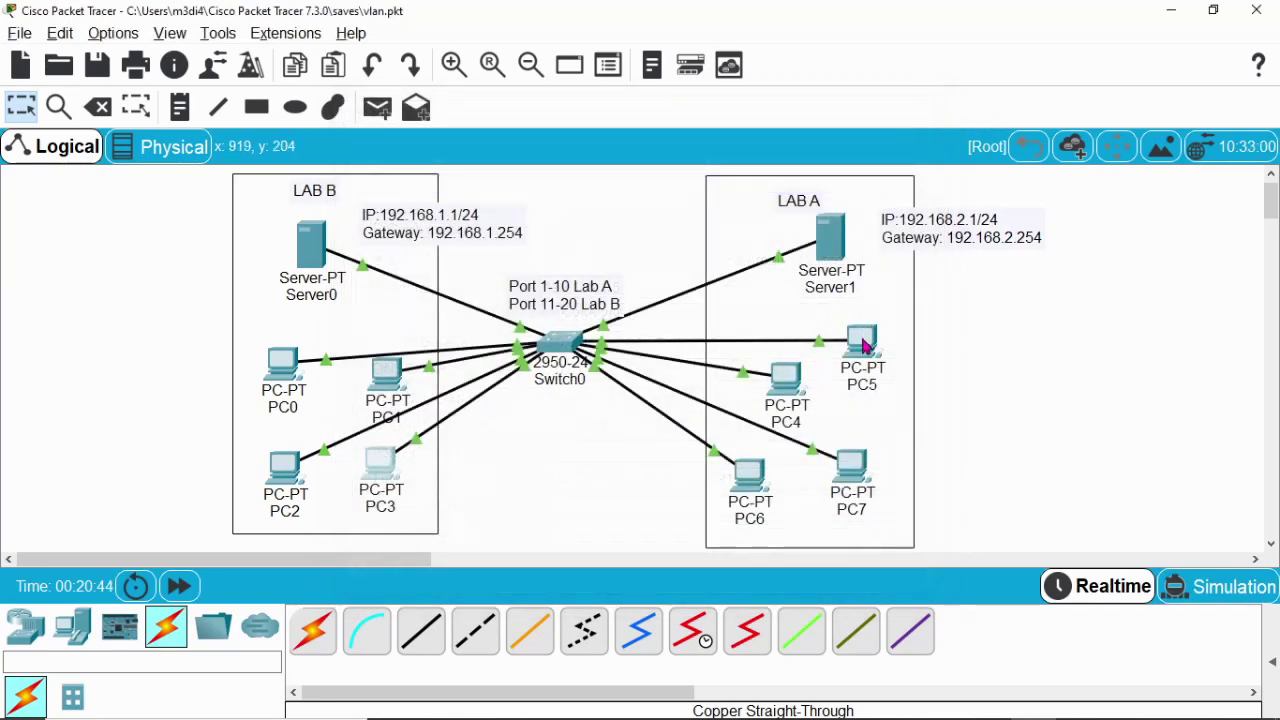
- Try to obtain an IP address for PC5 in Lab A through DHCP, to test the VLAN separation
{"action": "left_click", "coordinate": [865, 345]}
{"action": "left_click_drag", "start_coordinate": [691, 114], "coordinate": [1051, 243]}
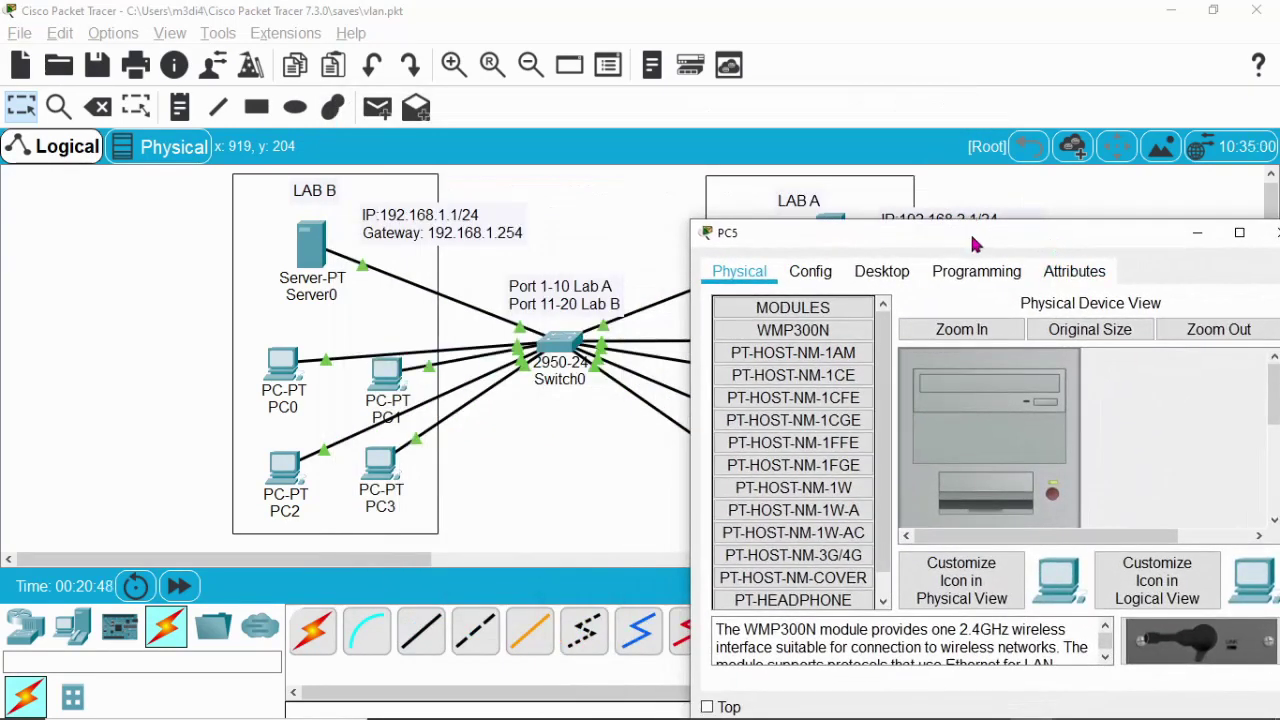
{"action": "left_click_drag", "start_coordinate": [968, 244], "coordinate": [1015, 215]}
{"action": "left_click", "coordinate": [930, 249]}
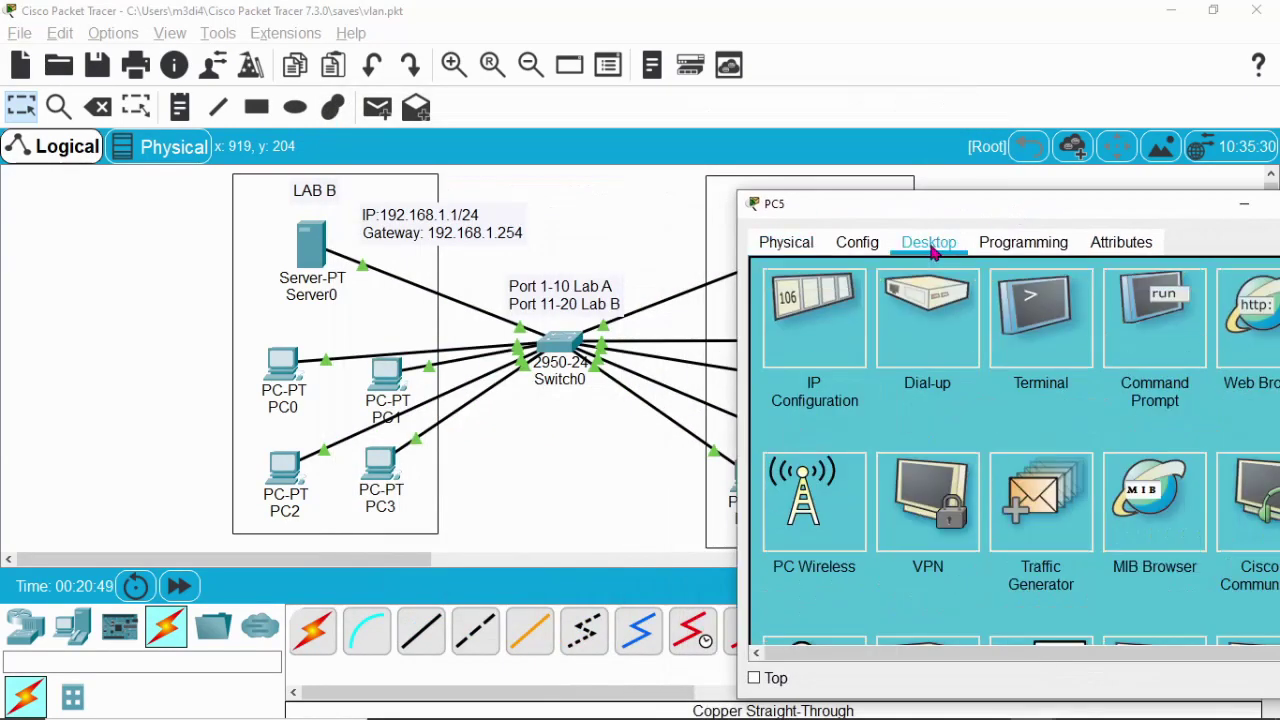
{"action": "left_click", "coordinate": [816, 336]}
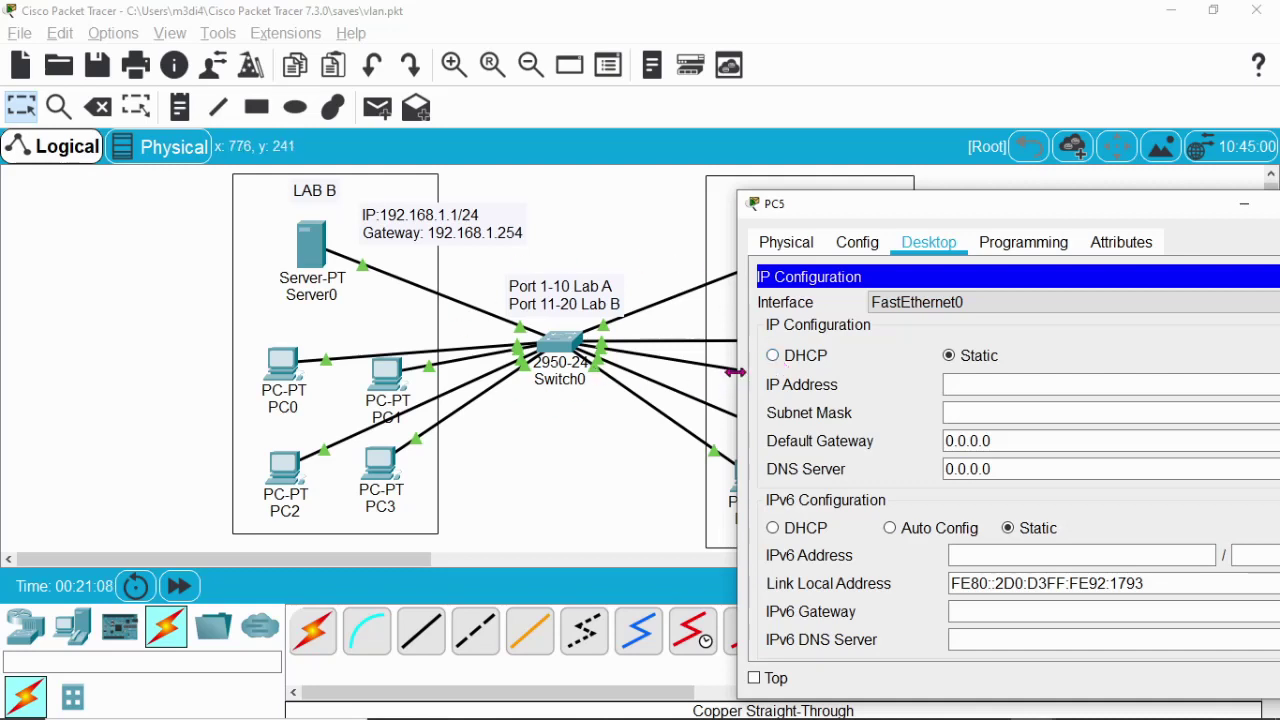
{"action": "left_click", "coordinate": [773, 356]}
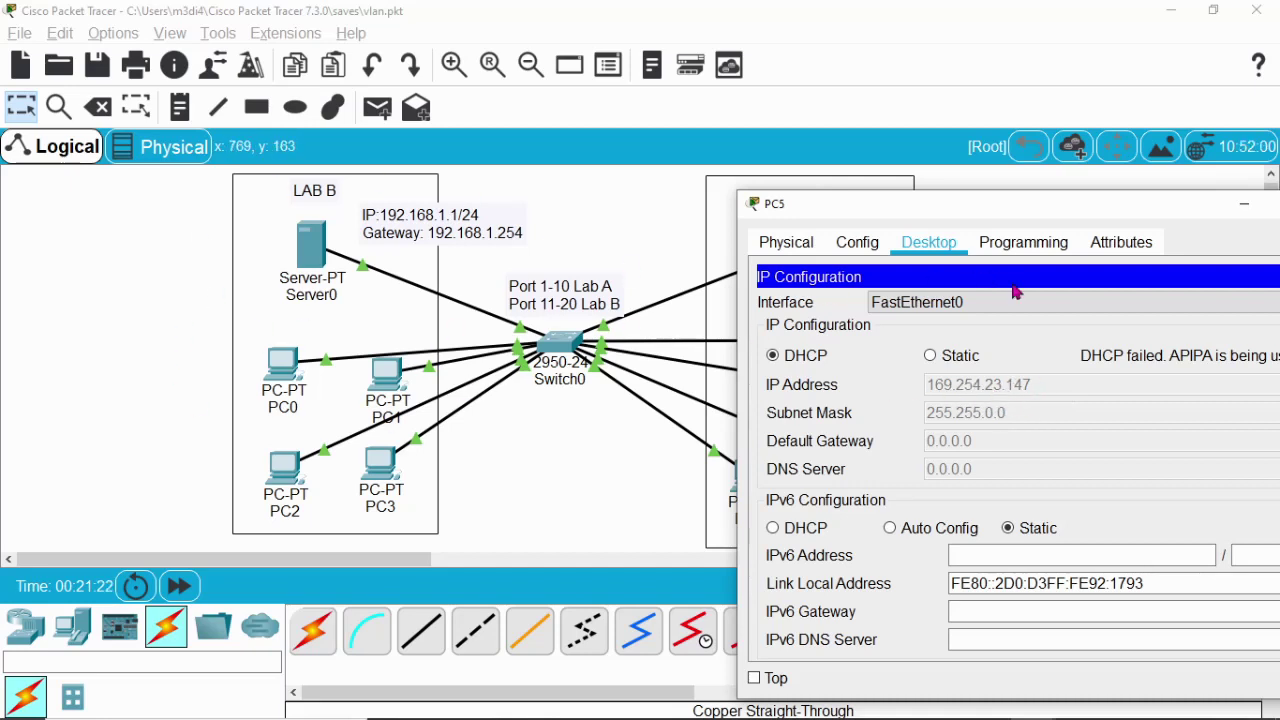
- Switch PC5's IP configuration back to static and close its window
{"action": "left_click_drag", "start_coordinate": [1064, 208], "coordinate": [884, 218]}
{"action": "left_click", "coordinate": [752, 364]}
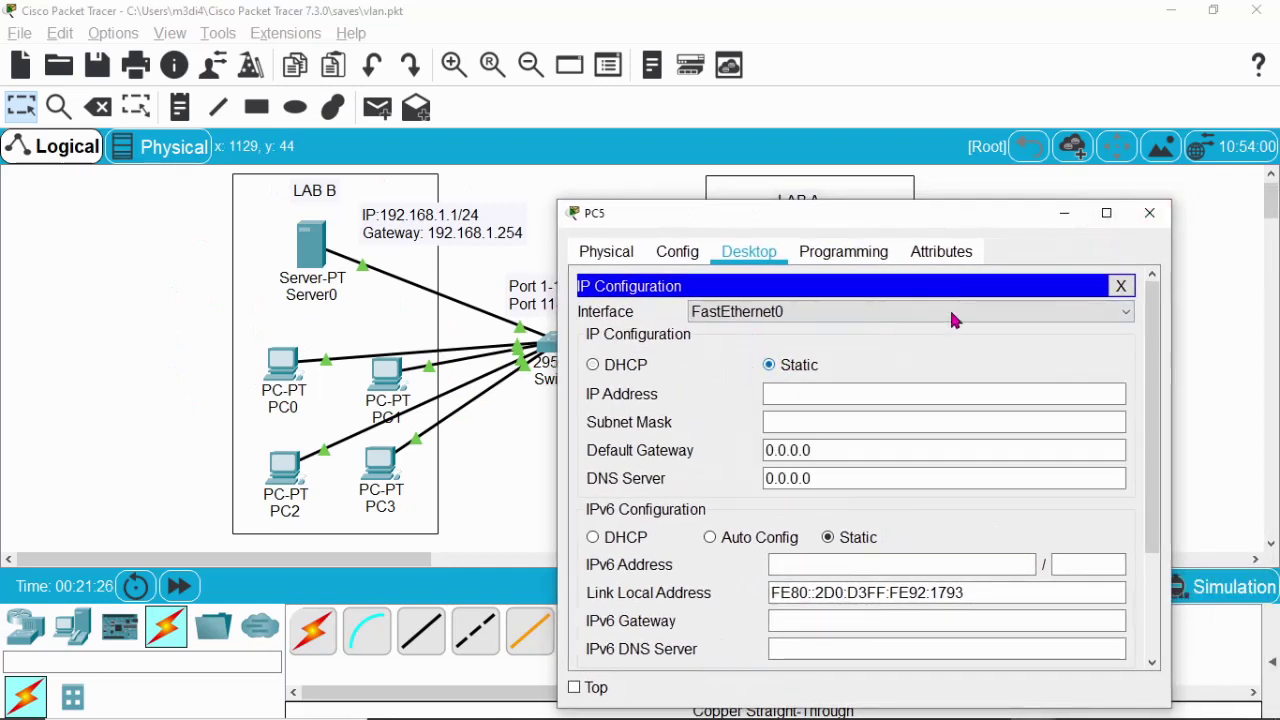
{"action": "left_click", "coordinate": [1149, 213]}
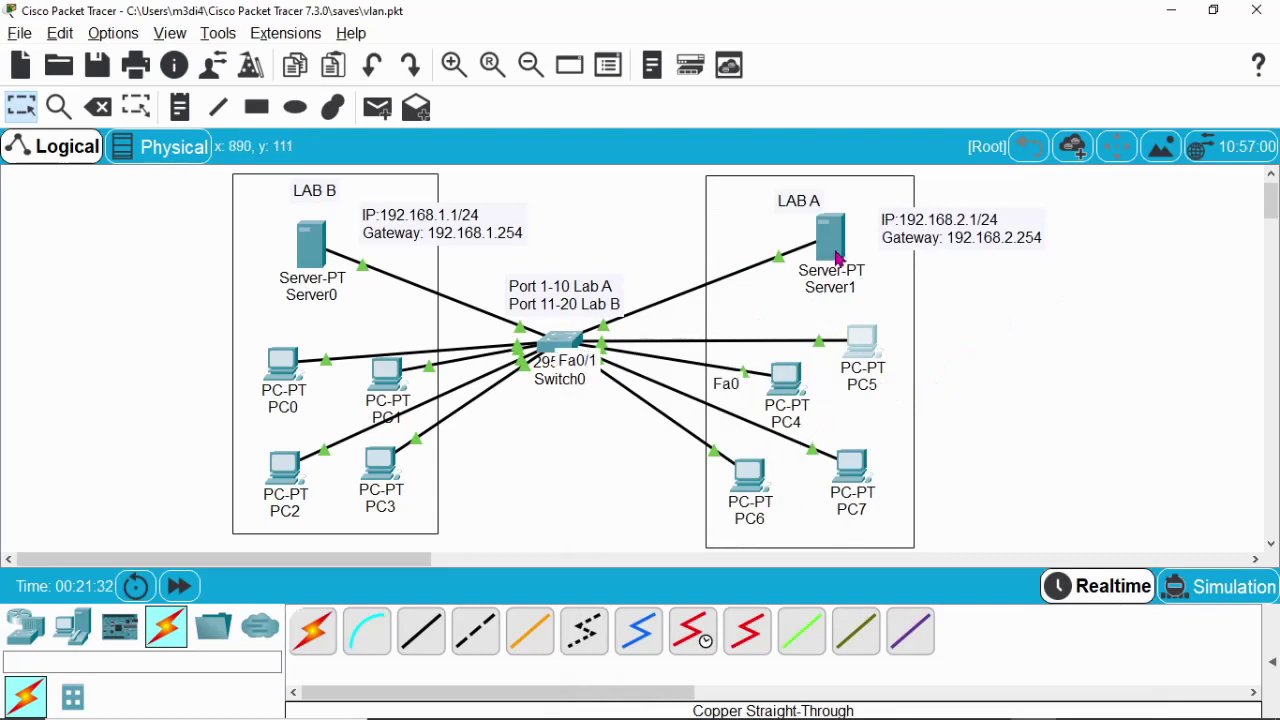
- Assign Server1 in Lab A the static IP address 192.168.2.1 with subnet mask 255.255.255.0
{"action": "mouse_move", "coordinate": [838, 257]}
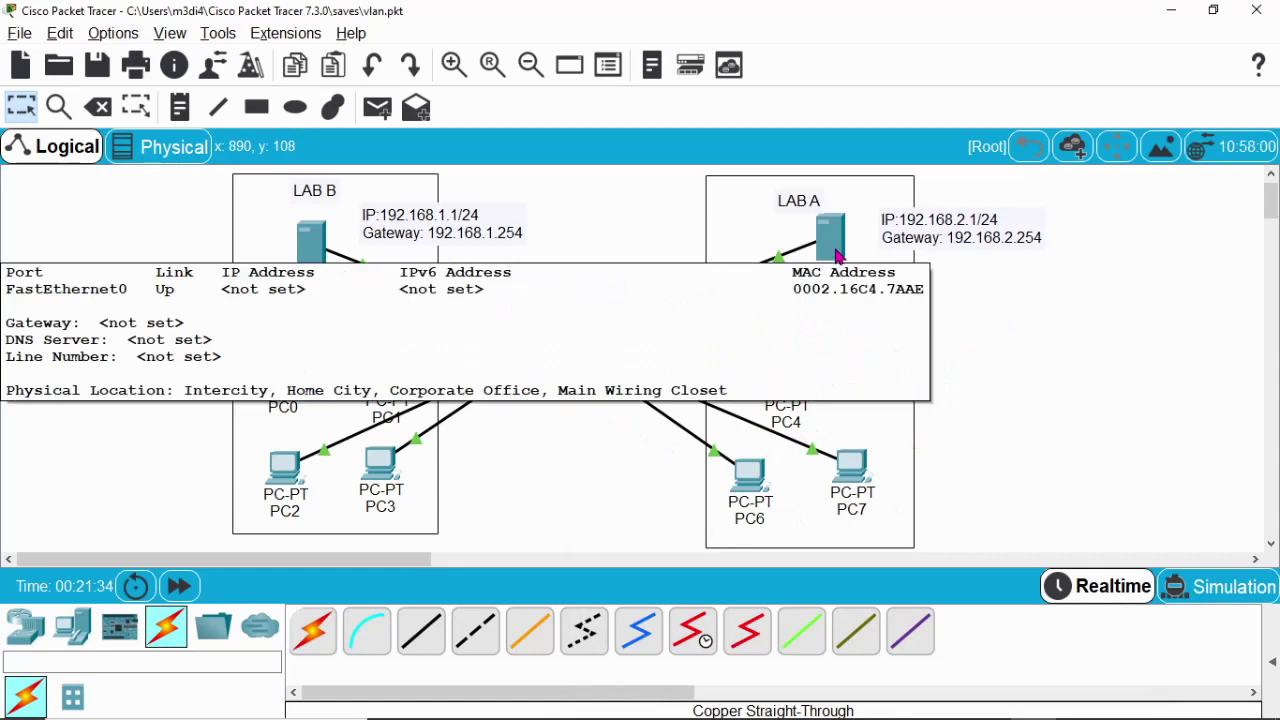
{"action": "left_click", "coordinate": [841, 238]}
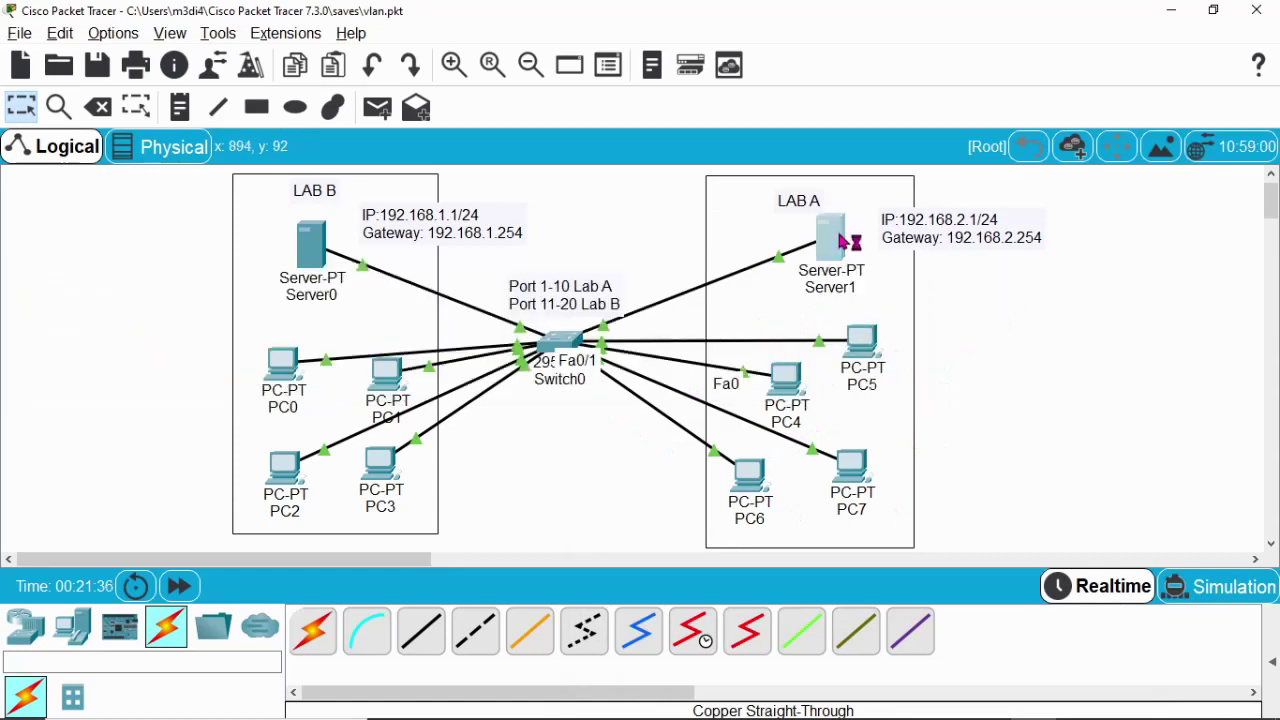
{"action": "left_click", "coordinate": [606, 148]}
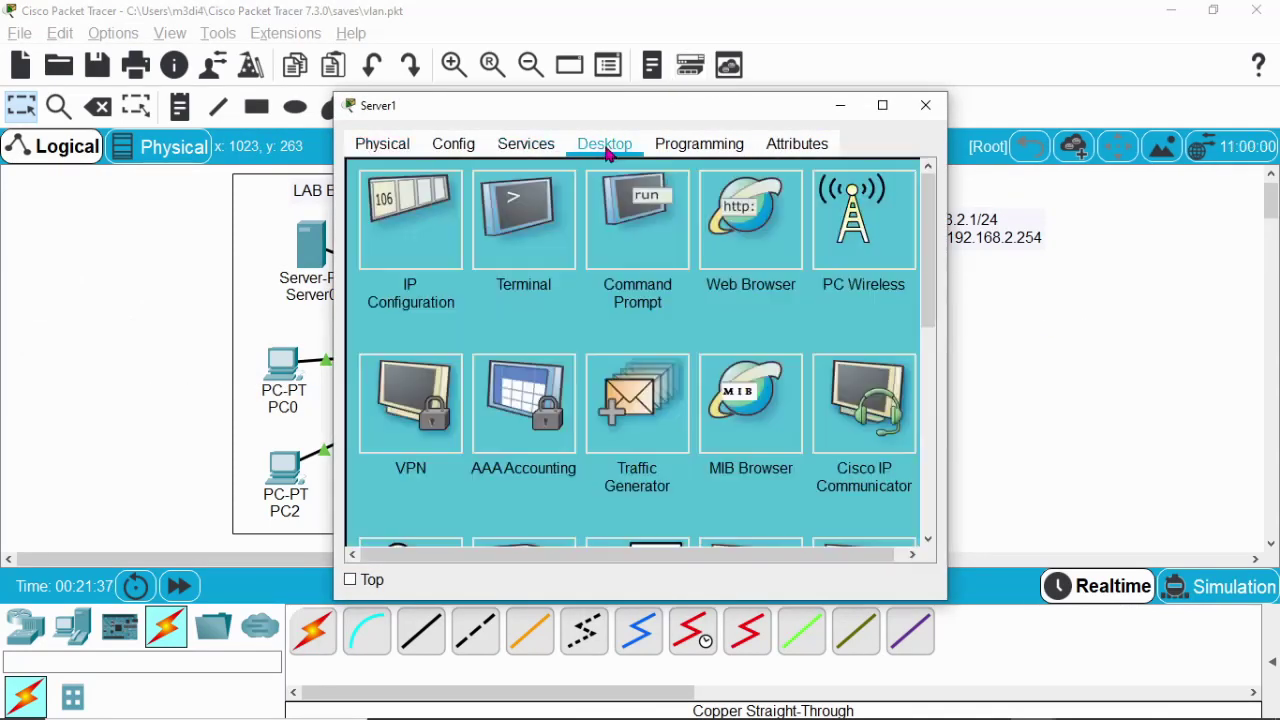
{"action": "left_click", "coordinate": [409, 246]}
{"action": "left_click", "coordinate": [600, 261]}
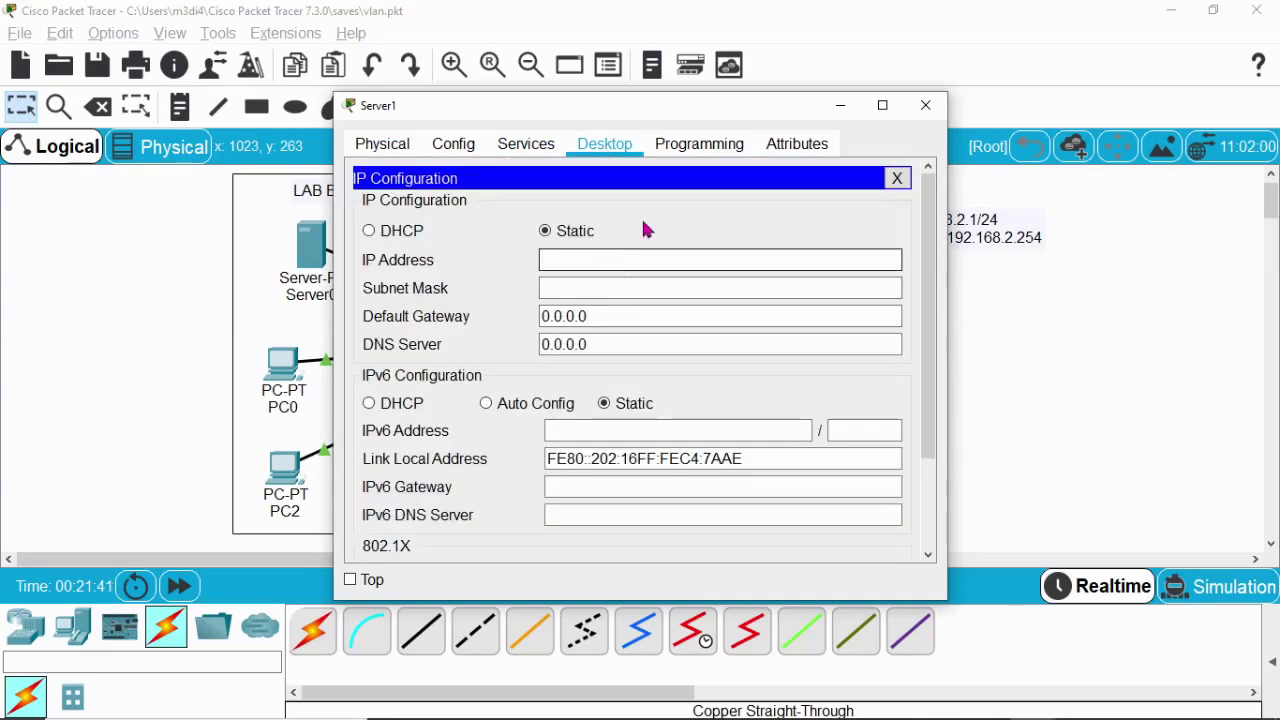
{"action": "left_click_drag", "start_coordinate": [748, 113], "coordinate": [554, 129]}
{"action": "left_click", "coordinate": [460, 281]}
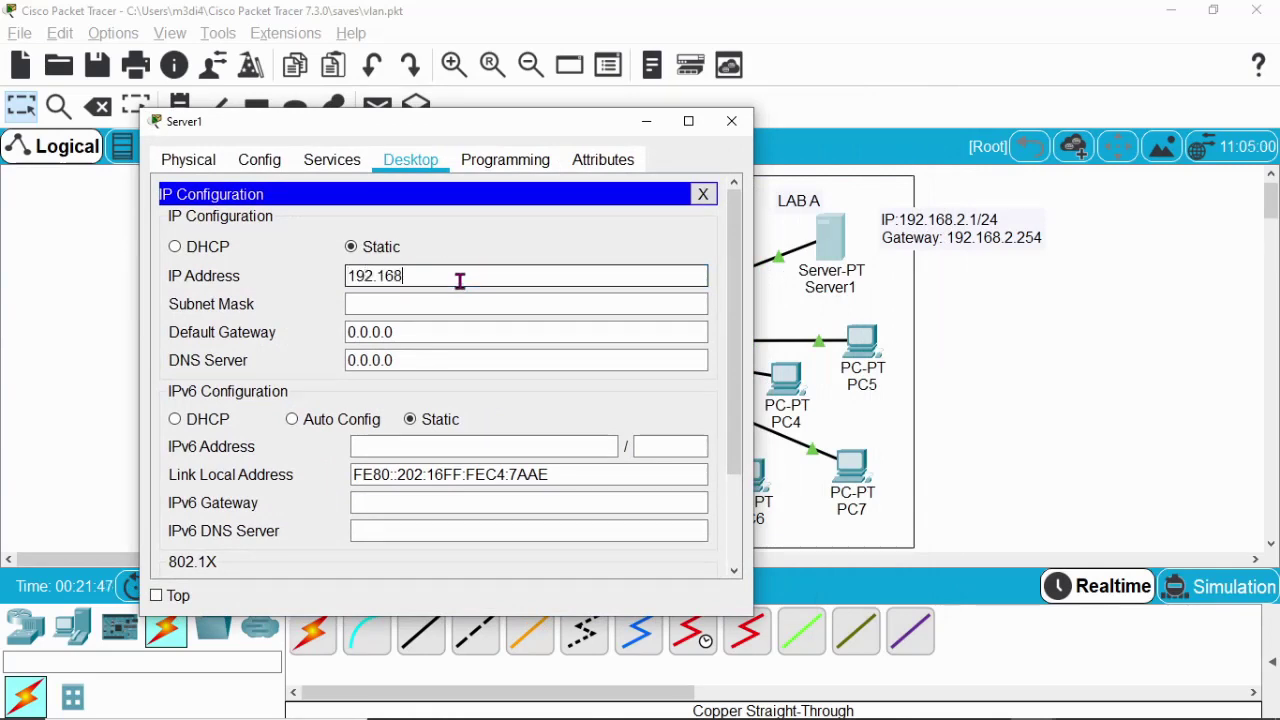
{"action": "type", "text": "2.1"}
{"action": "left_click", "coordinate": [474, 305]}
- Set Server1's default gateway to 192.168.2.254
{"action": "left_click", "coordinate": [471, 333]}
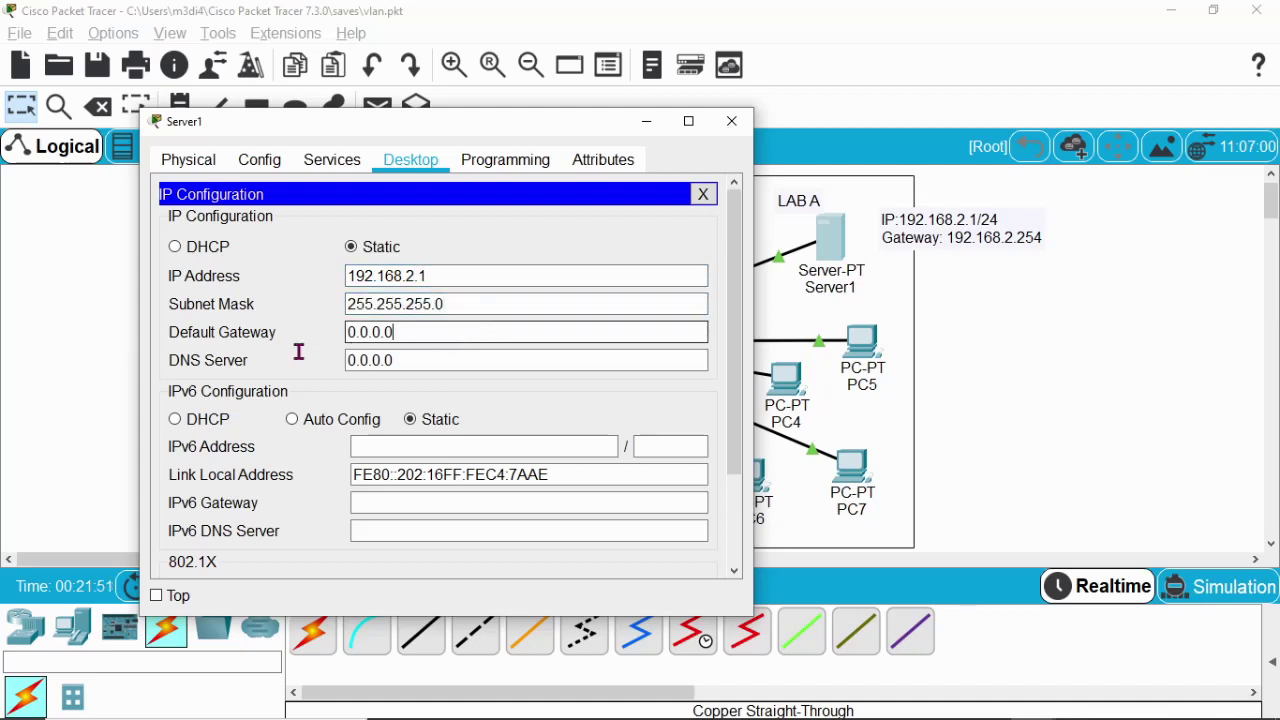
{"action": "left_click_drag", "start_coordinate": [405, 334], "coordinate": [277, 334]}
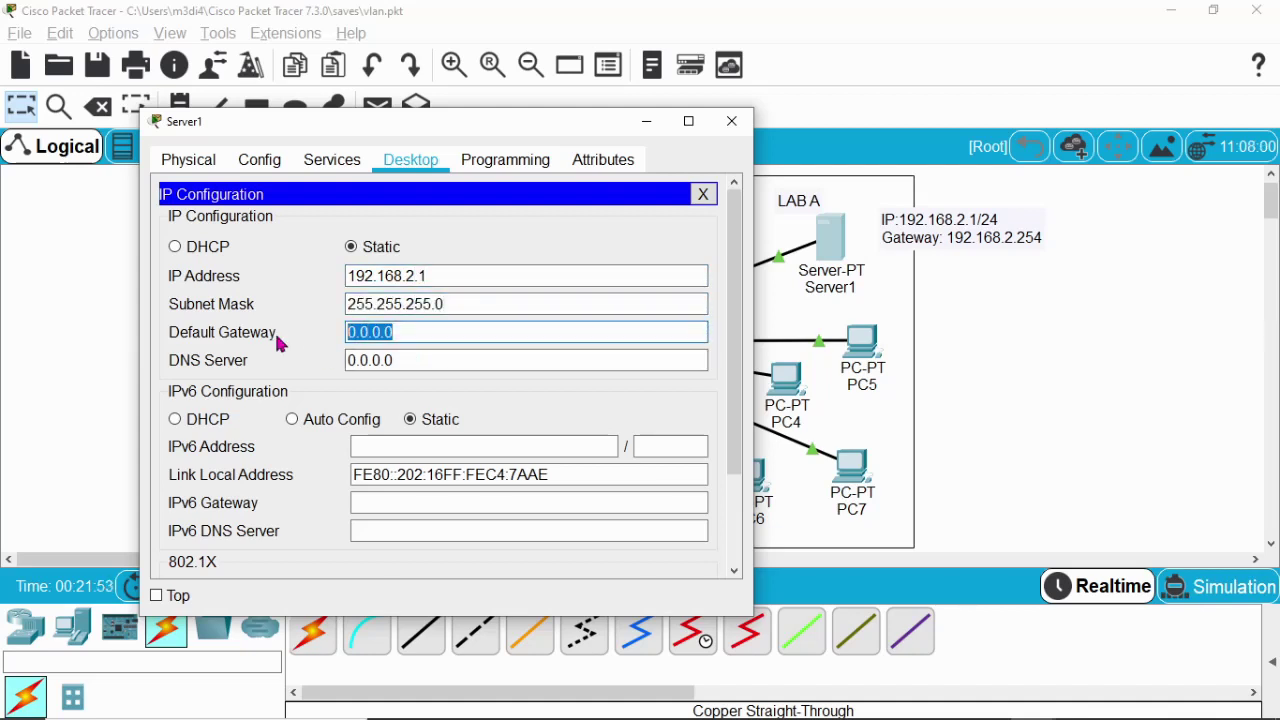
{"action": "type", "text": "192.168"}
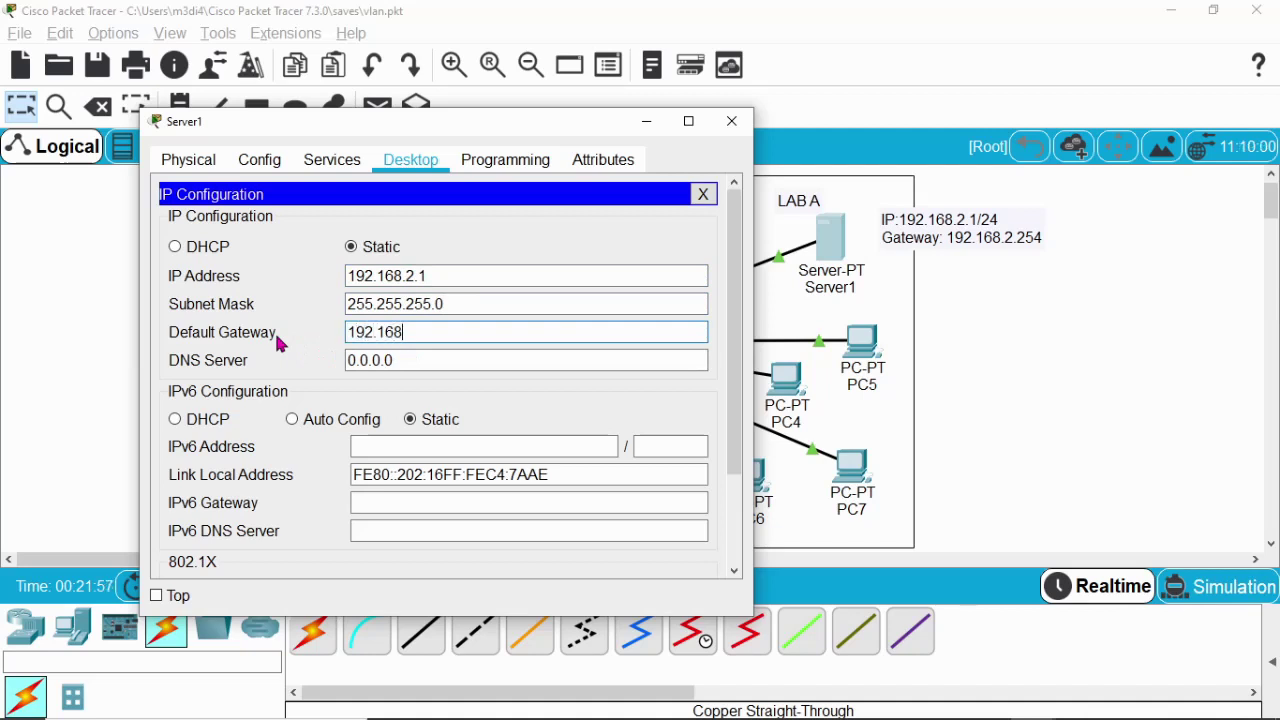
{"action": "type", "text": ".2.25"}
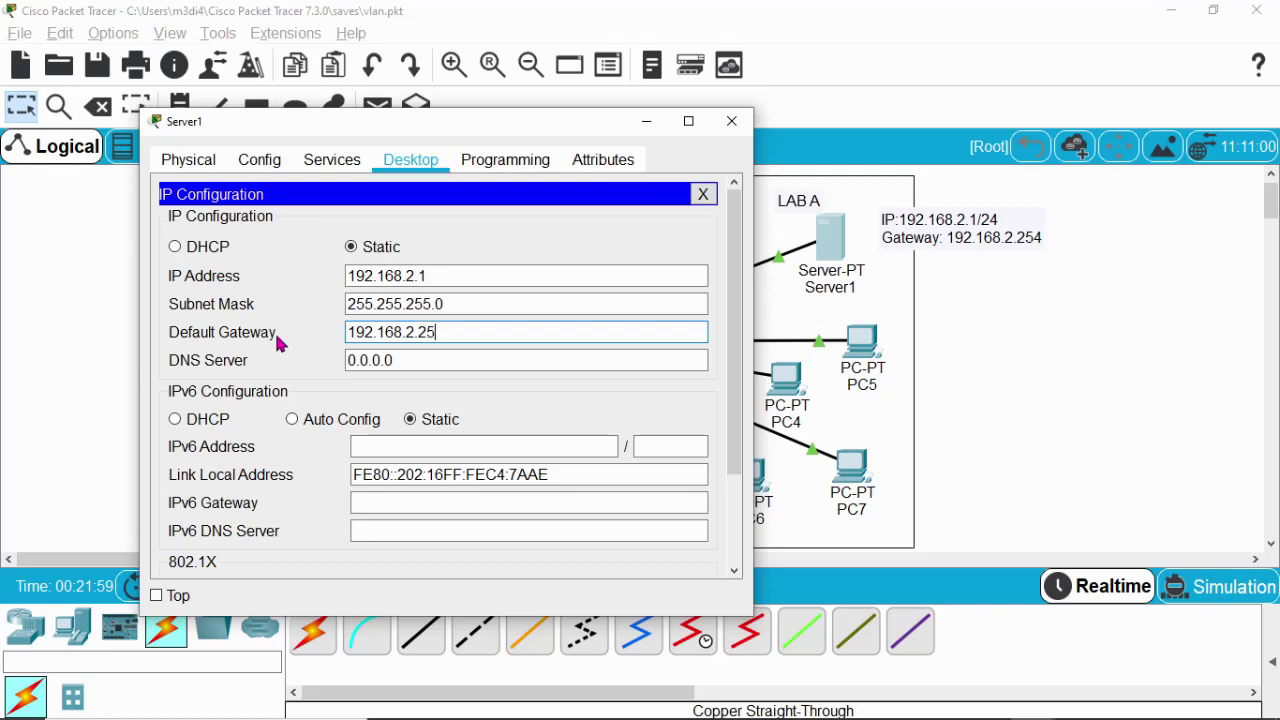
{"action": "type", "text": "4"}
{"action": "left_click", "coordinate": [488, 300]}
{"action": "left_click_drag", "start_coordinate": [446, 333], "coordinate": [345, 334]}
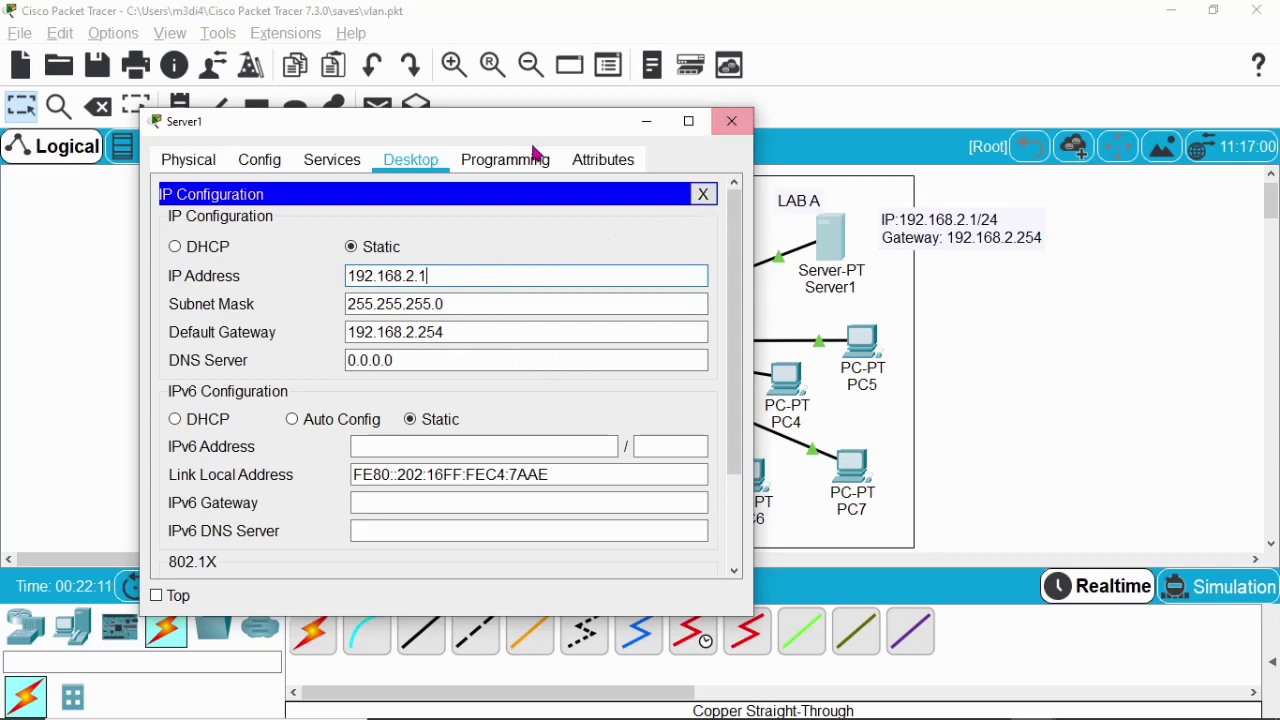
- Turn on Server1's DHCP service and set the serverPool default gateway to 192.168.2.254
{"action": "left_click", "coordinate": [331, 165]}
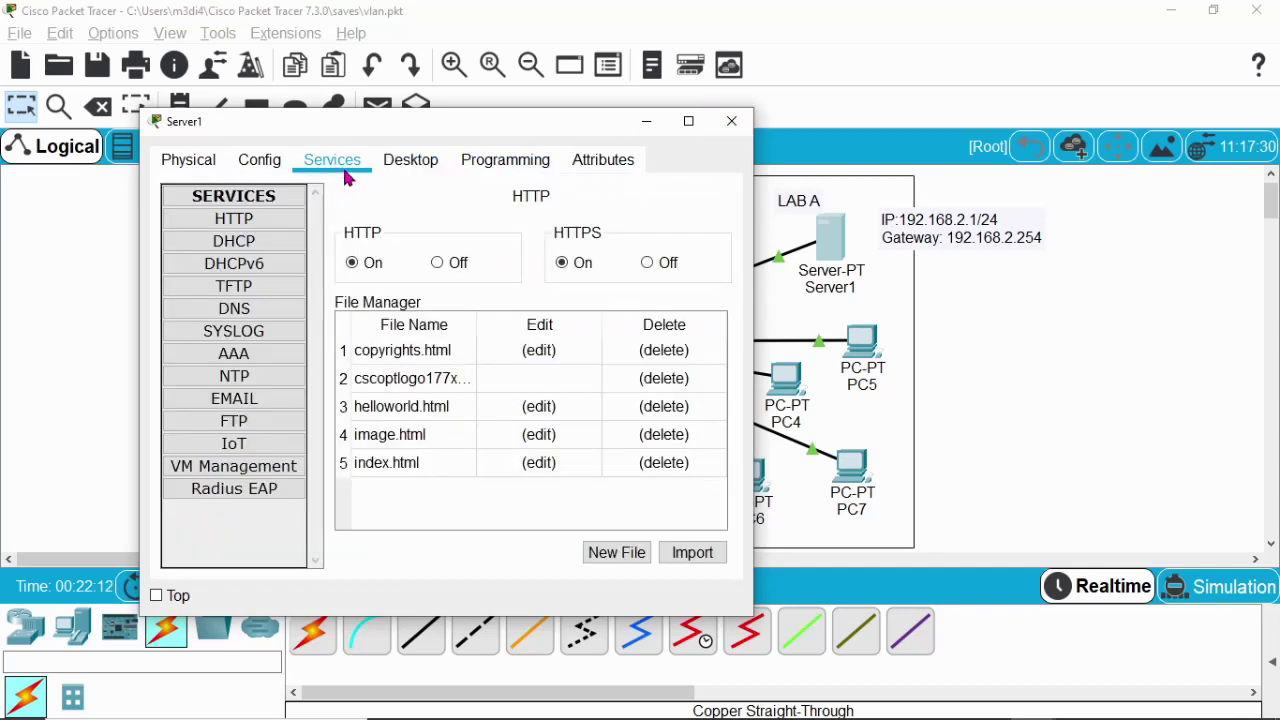
{"action": "left_click", "coordinate": [242, 250]}
{"action": "left_click", "coordinate": [596, 237]}
{"action": "left_click", "coordinate": [620, 297]}
{"action": "left_click_drag", "start_coordinate": [536, 292], "coordinate": [457, 294]}
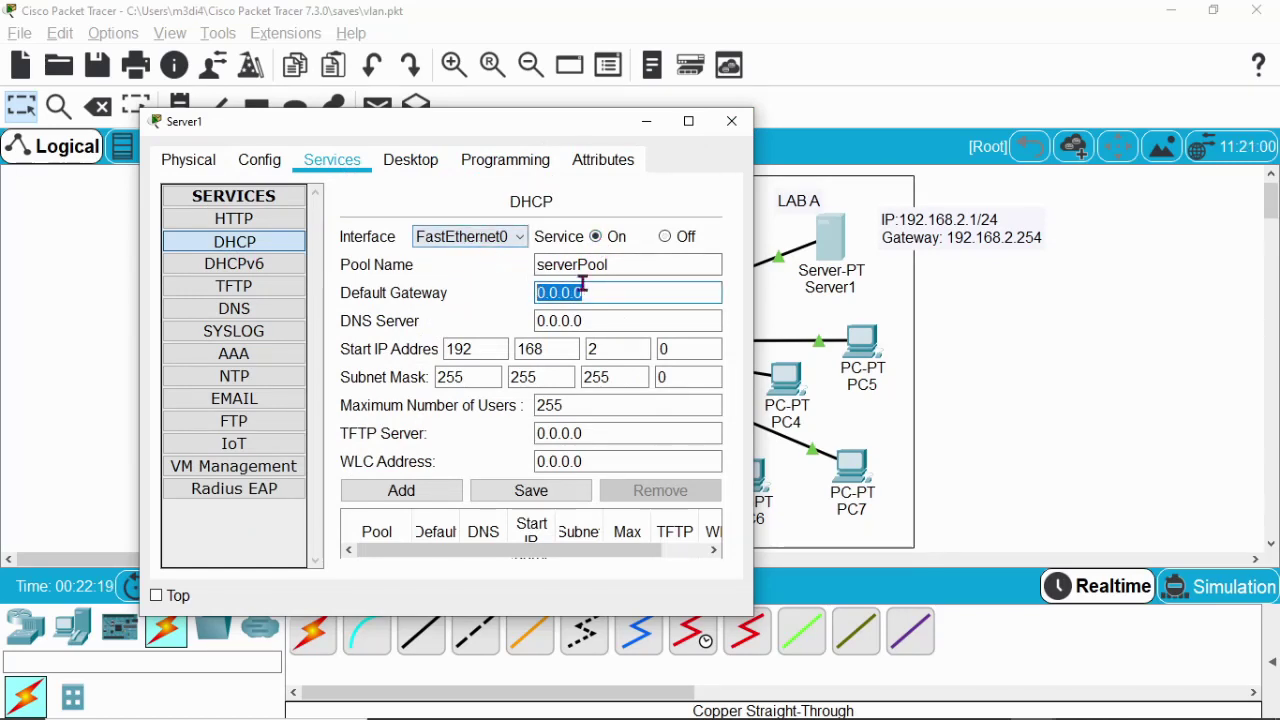
{"action": "left_click", "coordinate": [560, 348]}
{"action": "left_click", "coordinate": [606, 350]}
{"action": "left_click", "coordinate": [689, 349]}
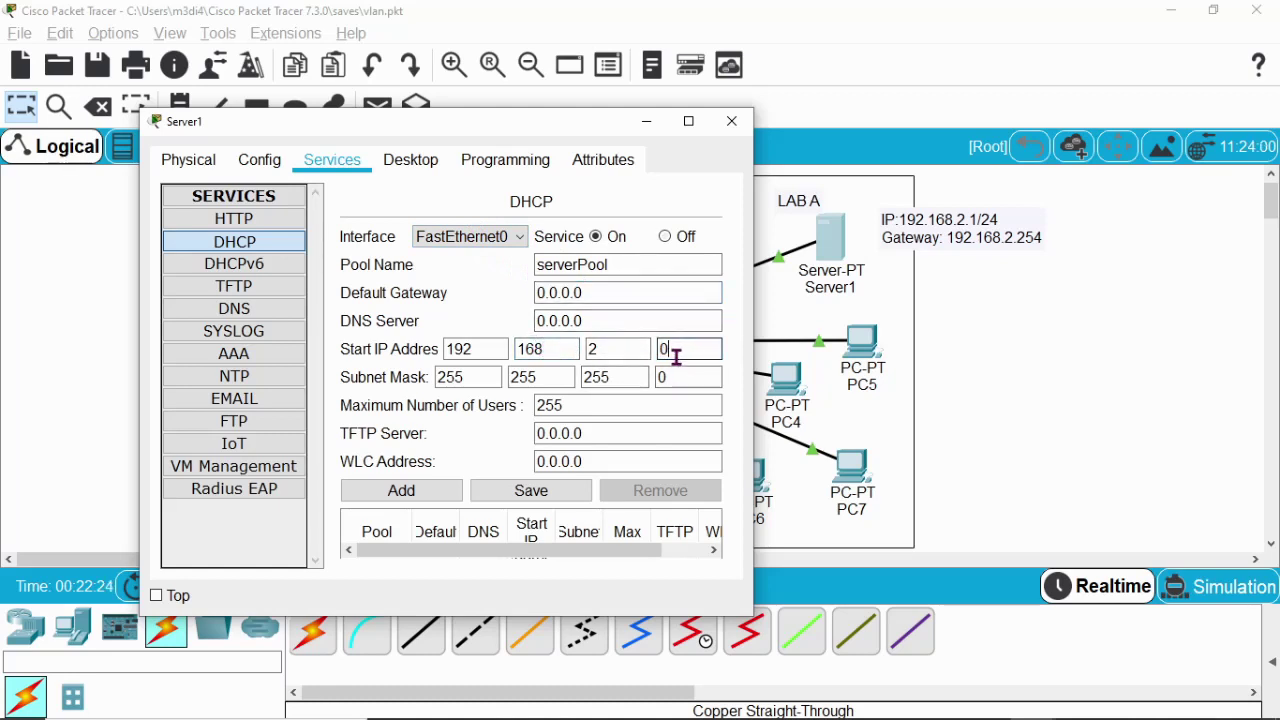
{"action": "left_click_drag", "start_coordinate": [605, 292], "coordinate": [500, 300]}
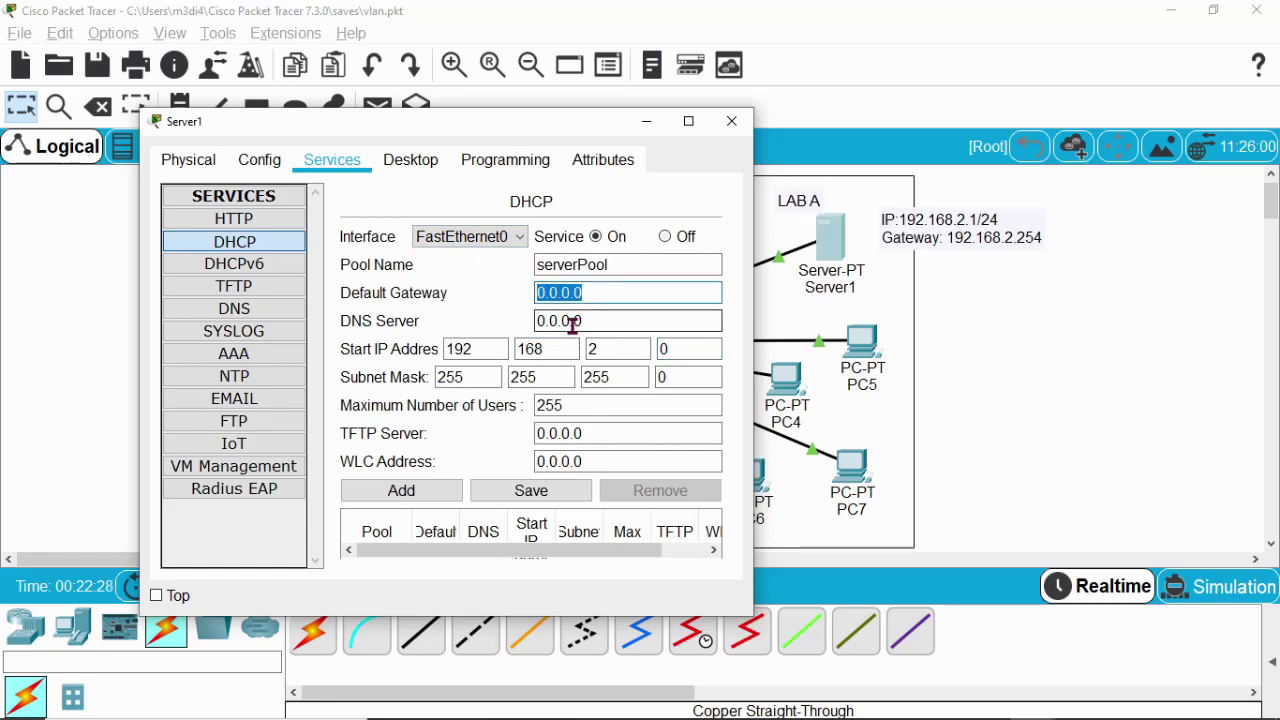
{"action": "type", "text": "192.168.2.254"}
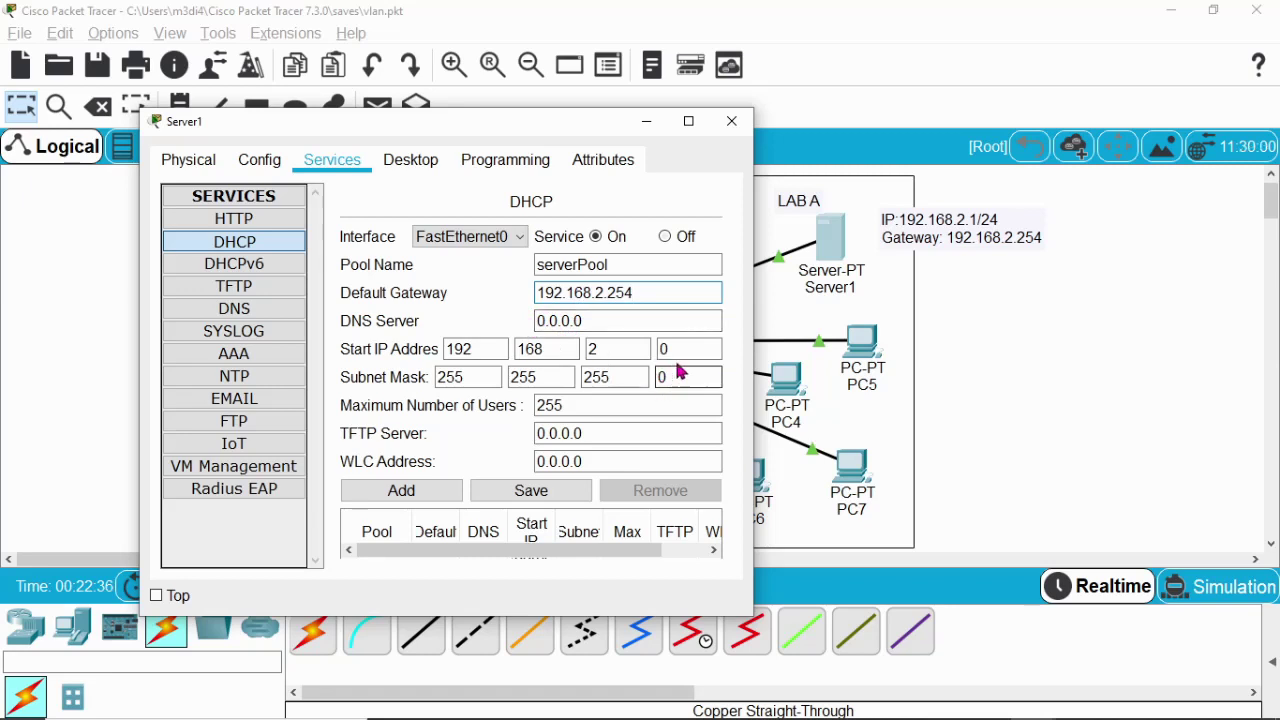
- Set the pool's start IP address to 192.168.2.2 and maximum users to 10, save it, and close Server1's window
{"action": "double_click", "coordinate": [662, 349]}
{"action": "type", "text": "2"}
{"action": "left_click_drag", "start_coordinate": [597, 405], "coordinate": [523, 405]}
{"action": "type", "text": "10"}
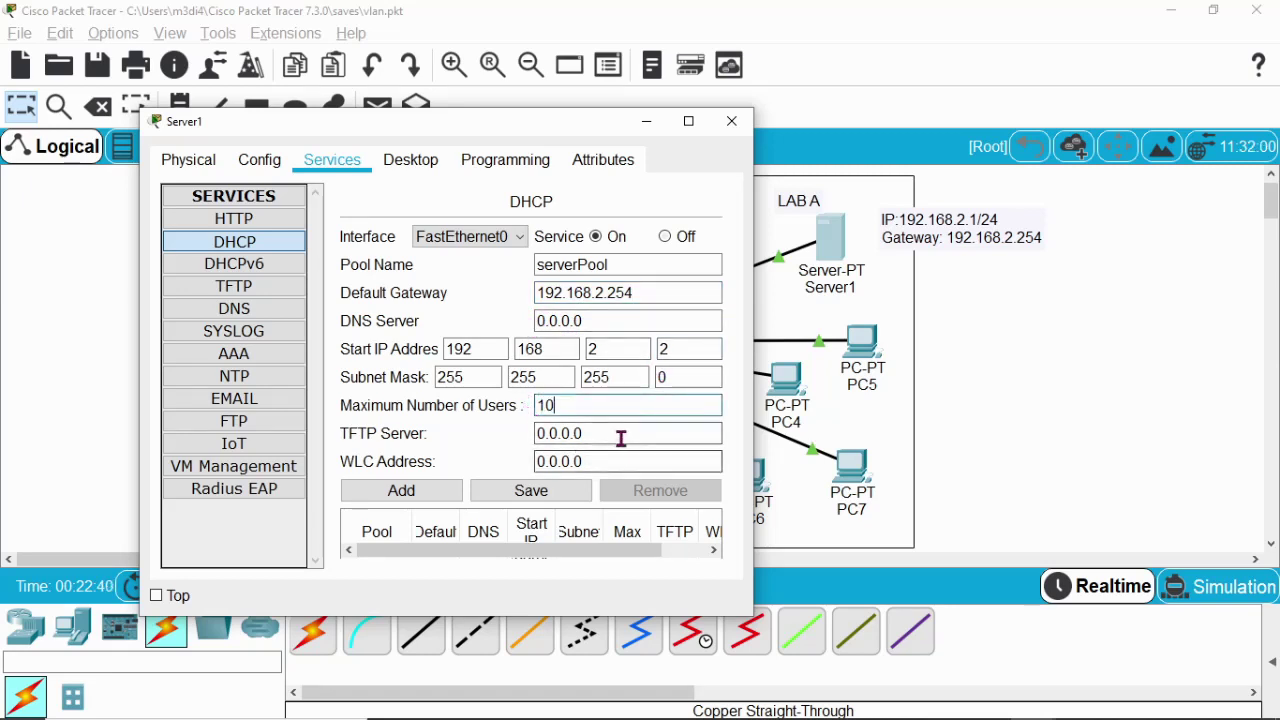
{"action": "left_click", "coordinate": [688, 121]}
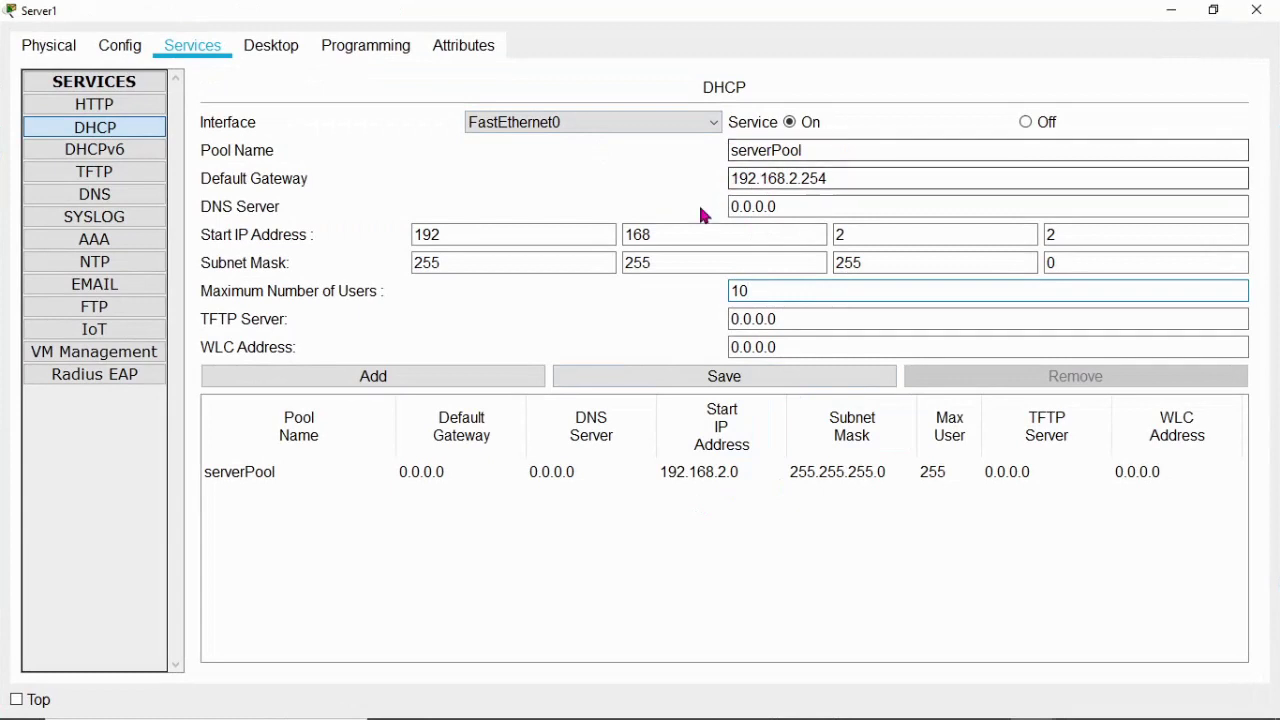
{"action": "left_click", "coordinate": [745, 375]}
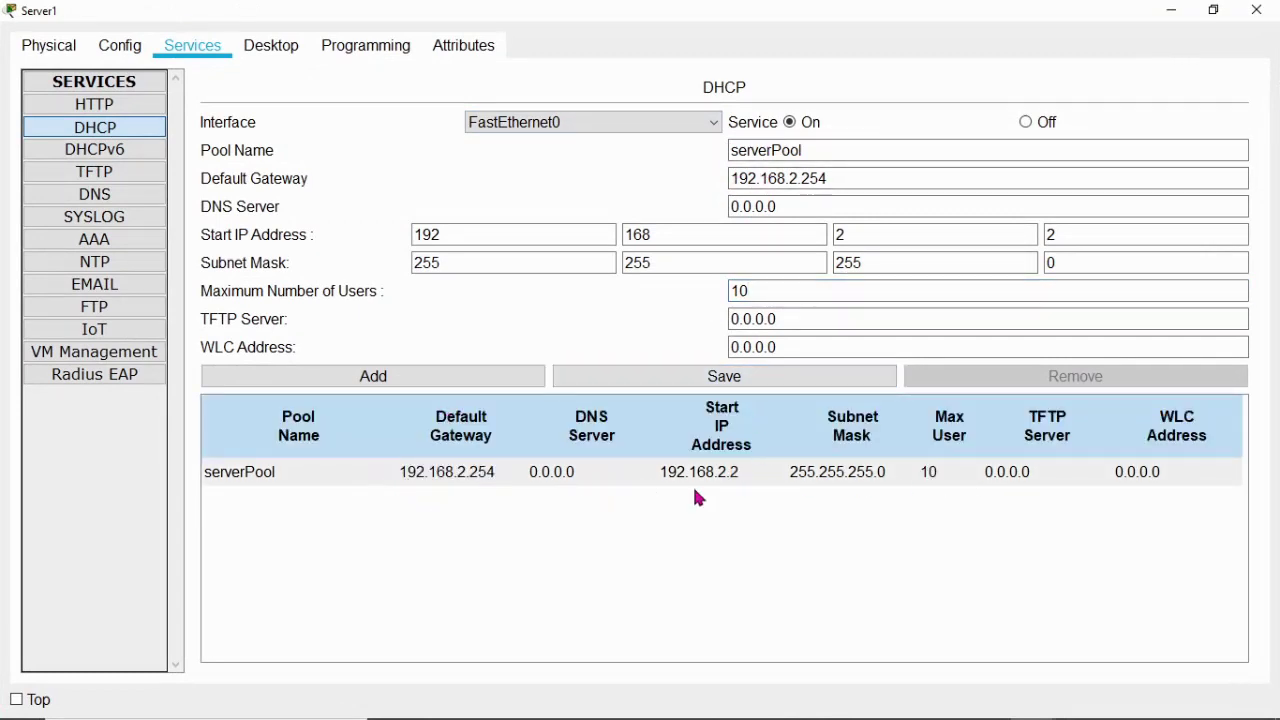
{"action": "left_click", "coordinate": [1257, 12]}
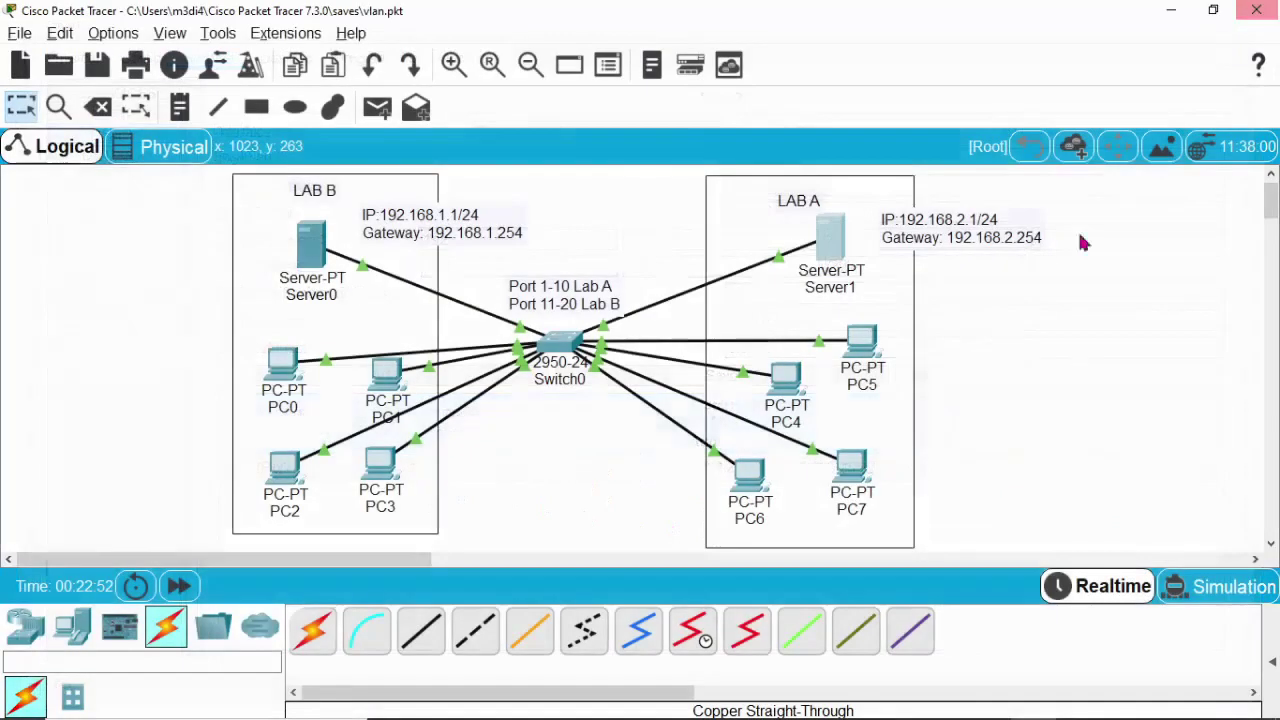
- Set PC5 to obtain its IP configuration from Lab A's server by DHCP and close its window
{"action": "left_click", "coordinate": [861, 342]}
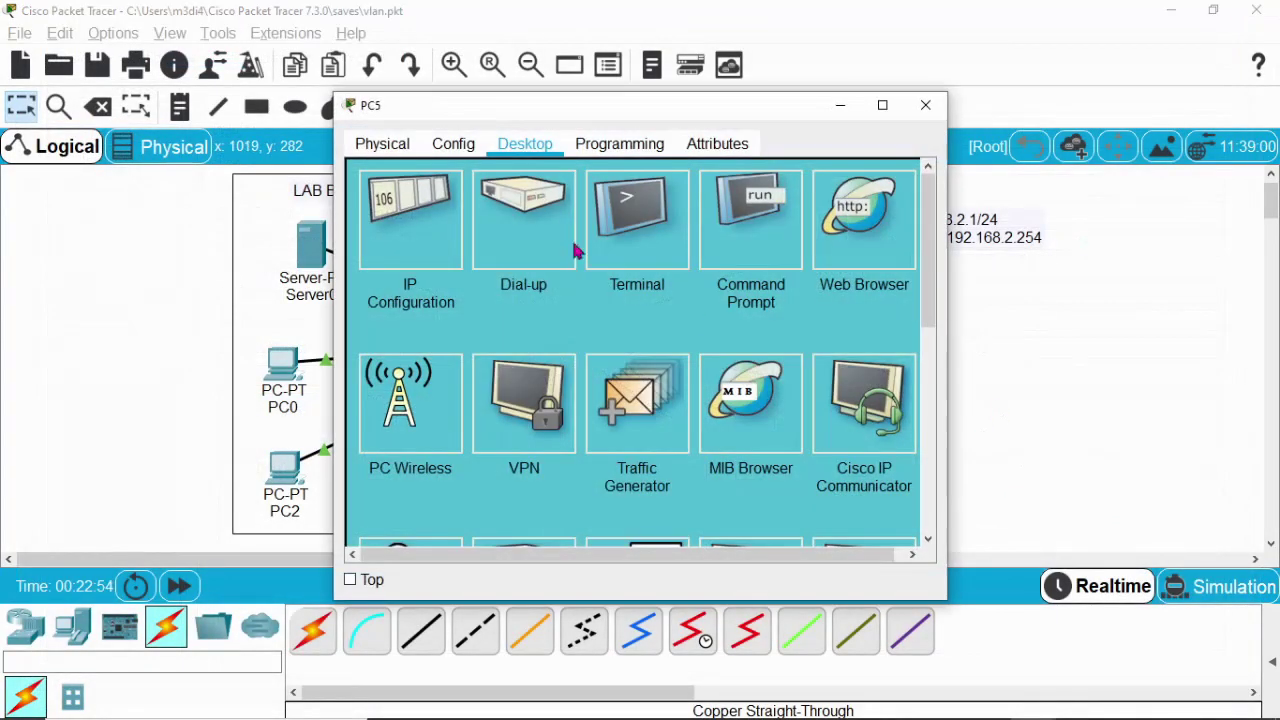
{"action": "left_click", "coordinate": [415, 243]}
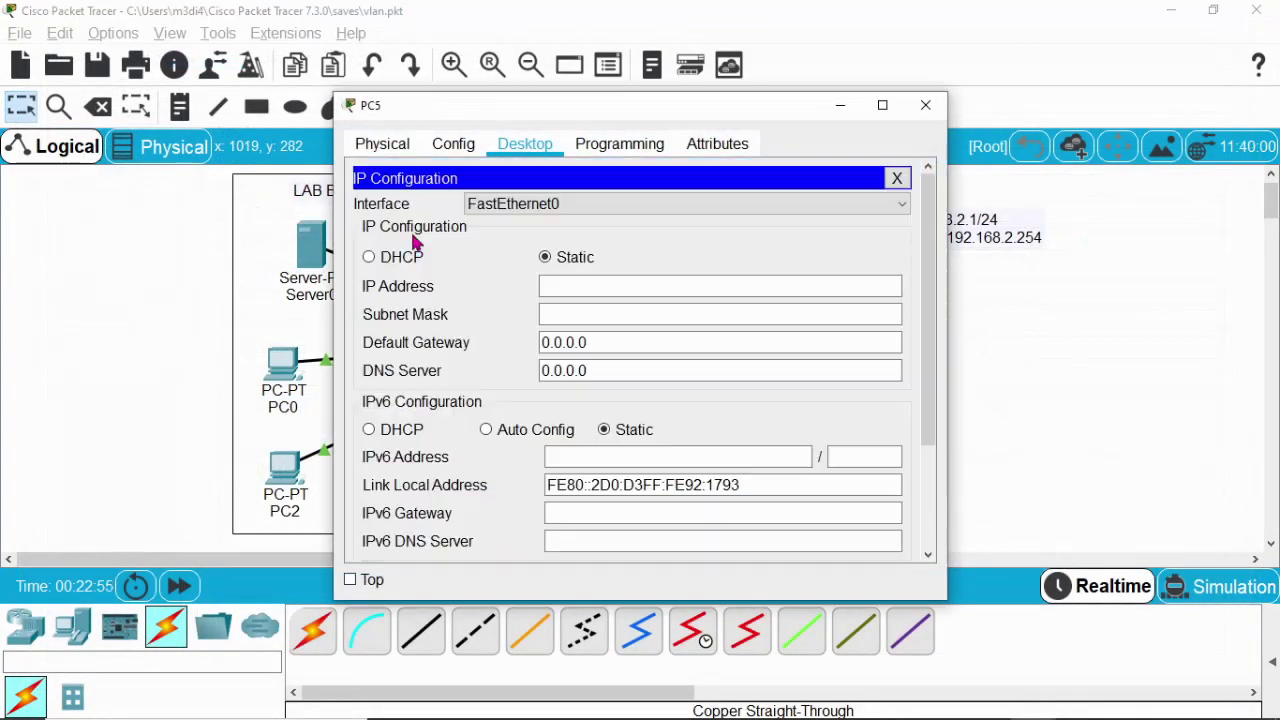
{"action": "left_click", "coordinate": [369, 258]}
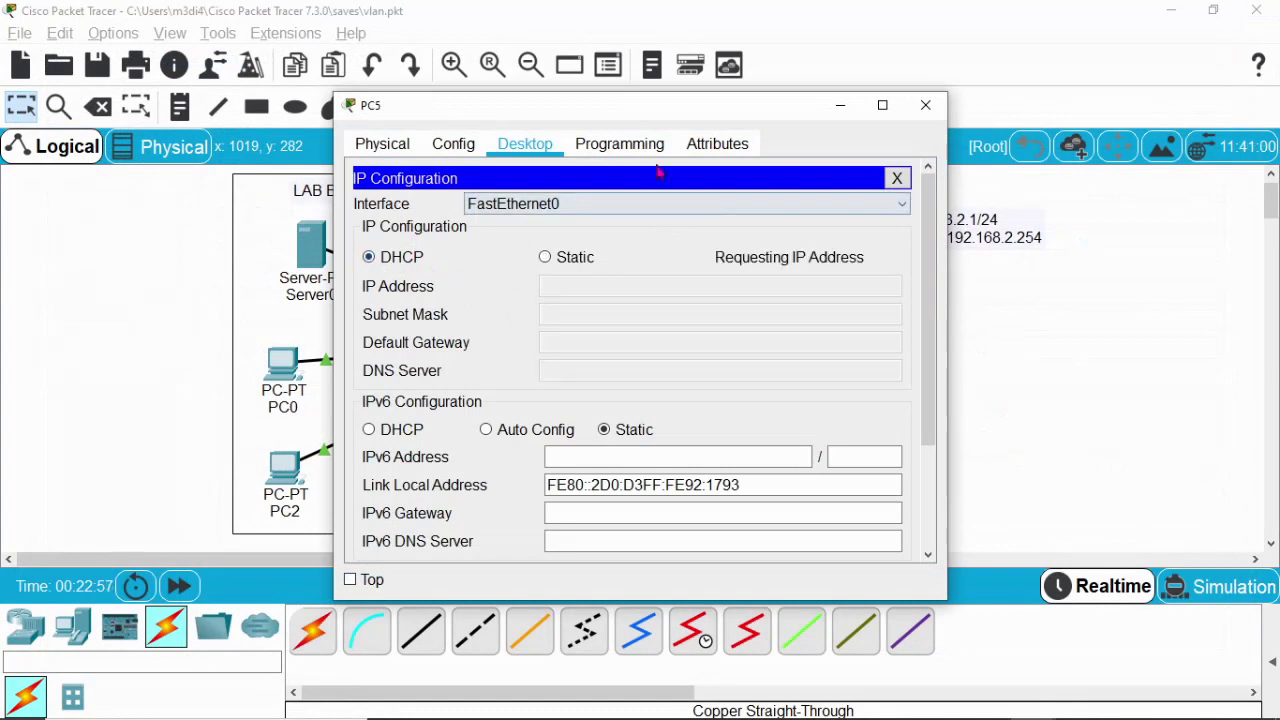
{"action": "left_click_drag", "start_coordinate": [640, 103], "coordinate": [1078, 361]}
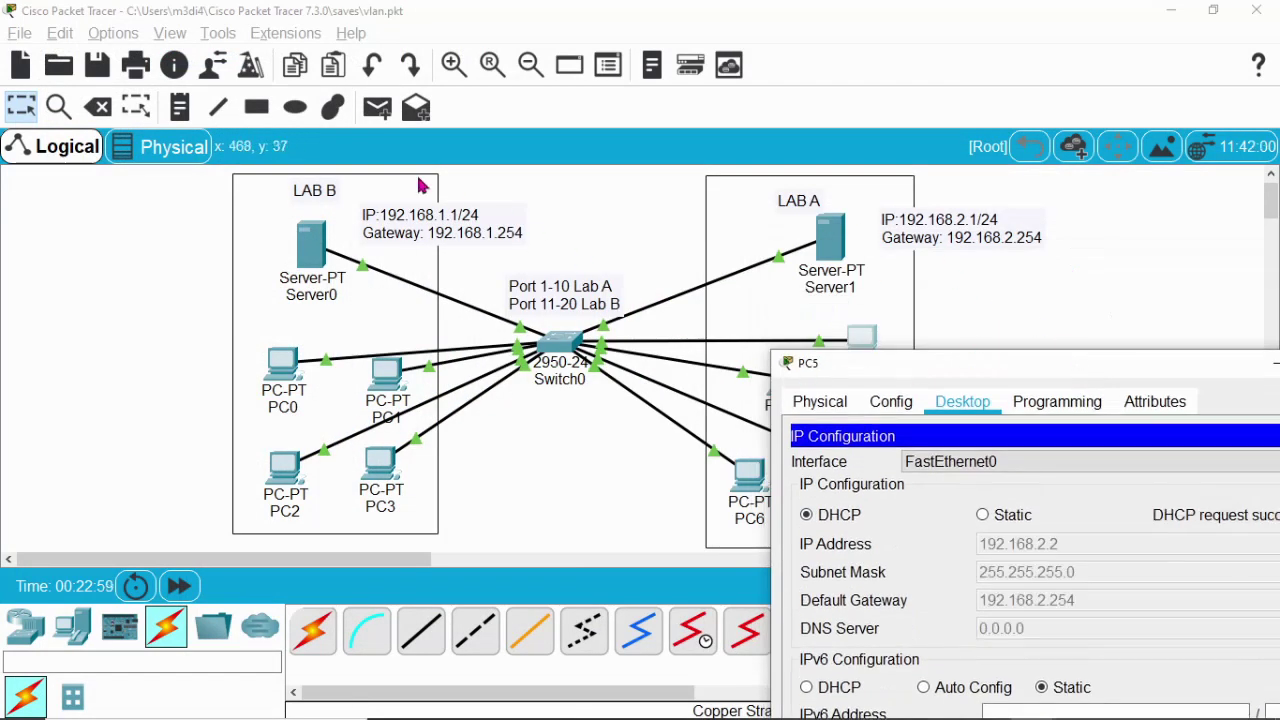
{"action": "left_click_drag", "start_coordinate": [1000, 366], "coordinate": [591, 227]}
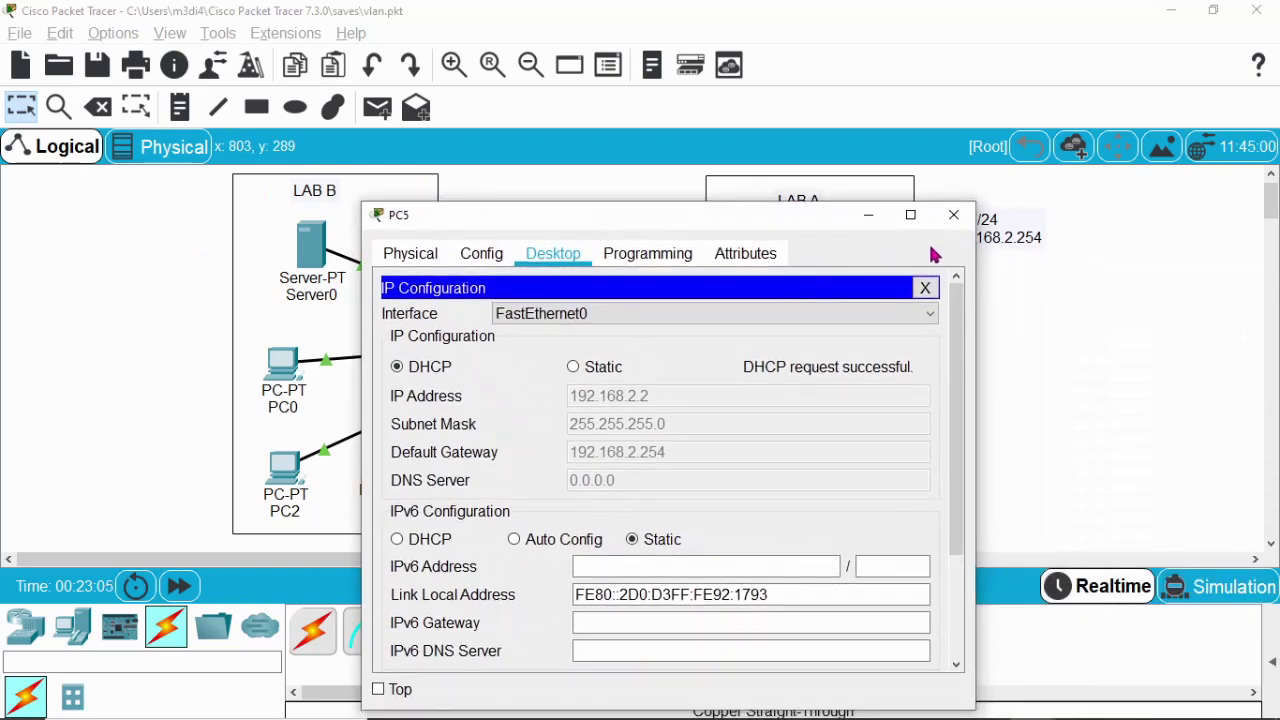
{"action": "left_click", "coordinate": [954, 215]}
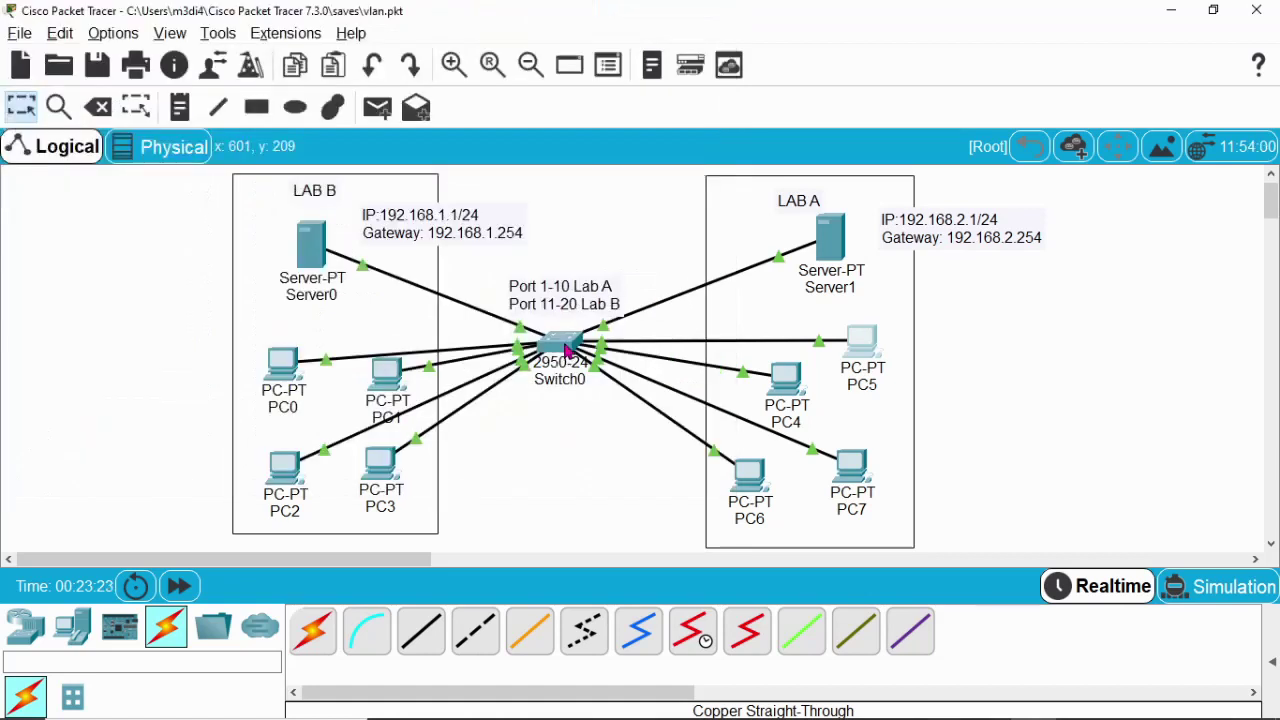
- Review the VLAN port assignments in Switch0's command line output and close its window
{"action": "left_click", "coordinate": [566, 350]}
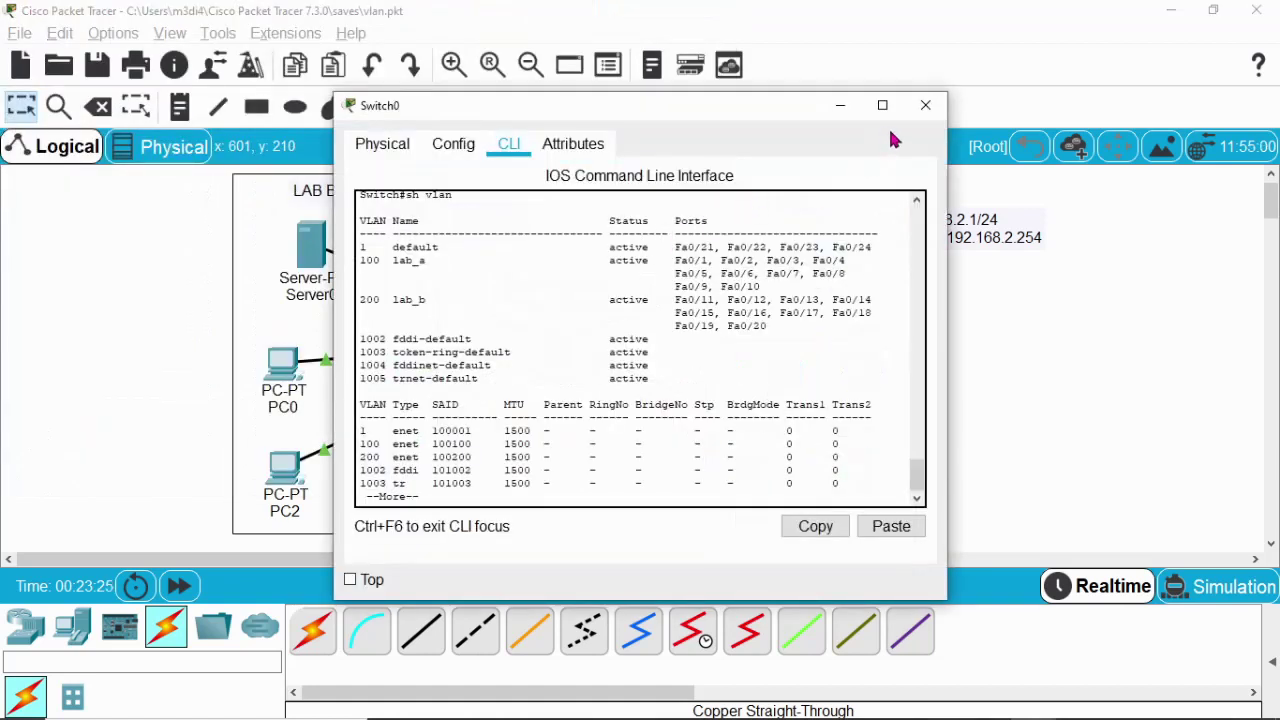
{"action": "left_click", "coordinate": [395, 147]}
{"action": "left_click", "coordinate": [452, 148]}
{"action": "left_click", "coordinate": [507, 148]}
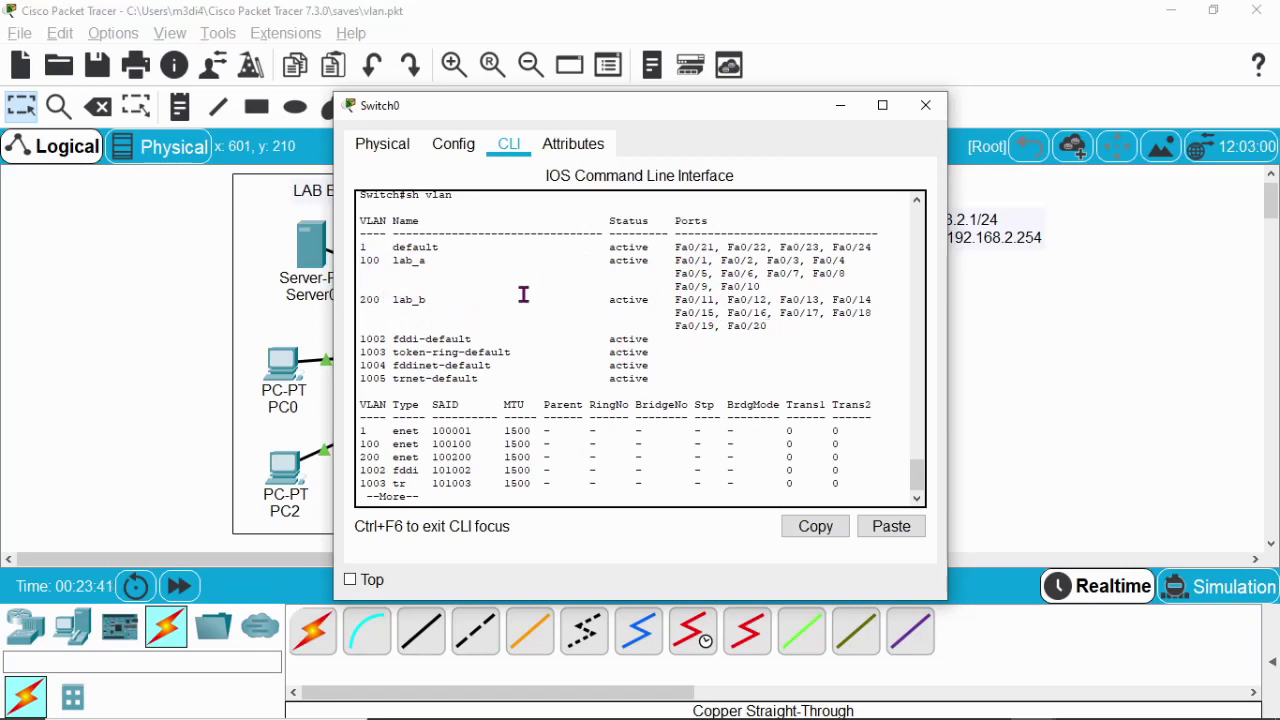
{"action": "left_click", "coordinate": [925, 105]}
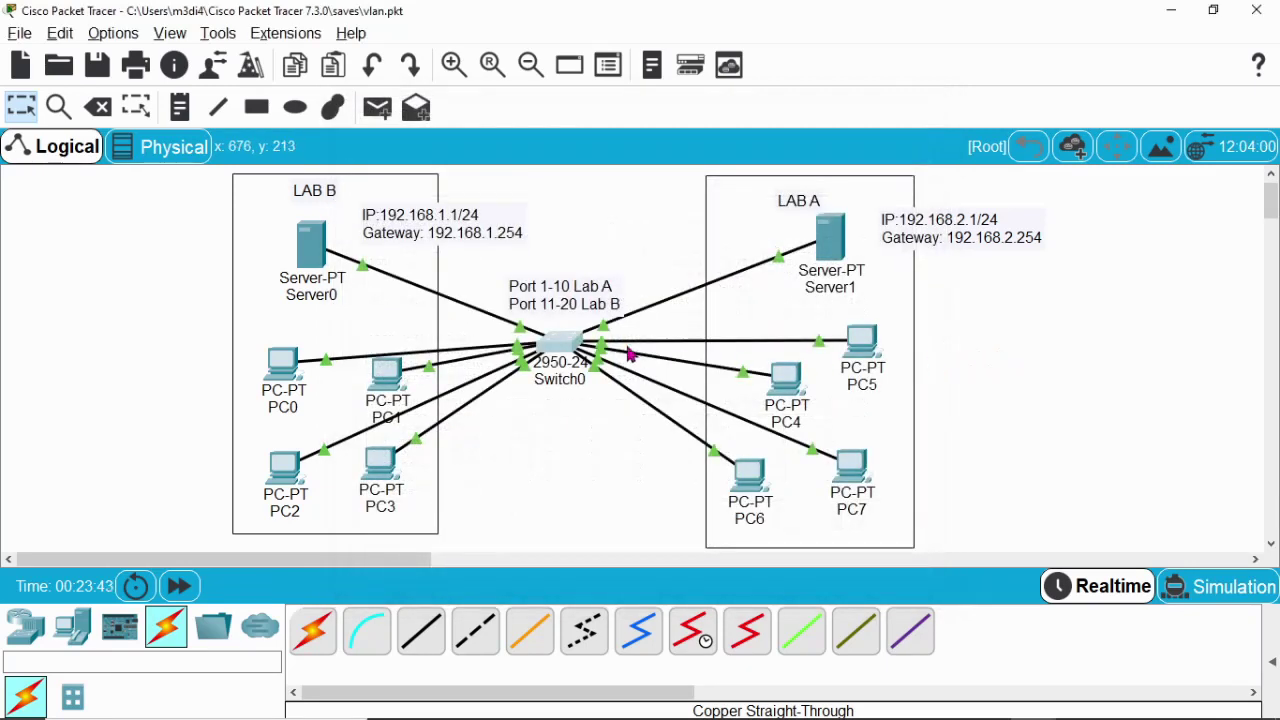
- Switch PC4's IP configuration to DHCP and close its window
{"action": "left_click", "coordinate": [795, 397]}
{"action": "left_click", "coordinate": [525, 145]}
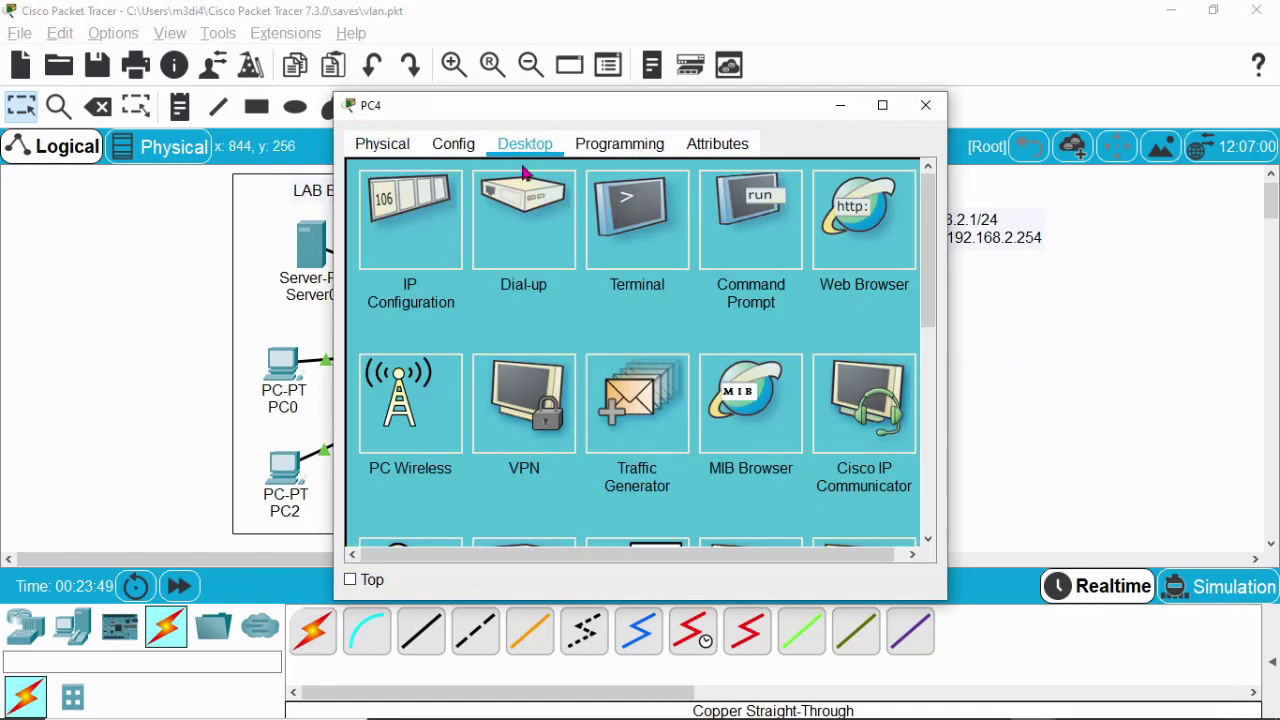
{"action": "left_click", "coordinate": [428, 223]}
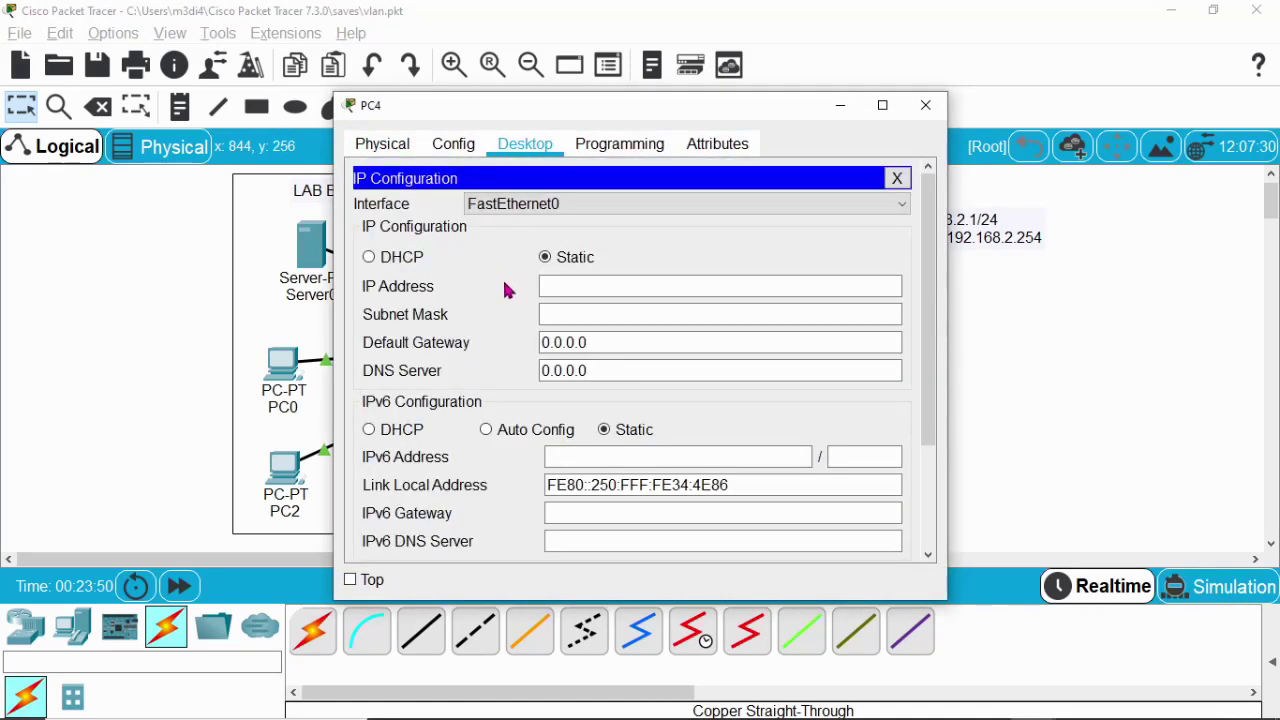
{"action": "left_click", "coordinate": [369, 257]}
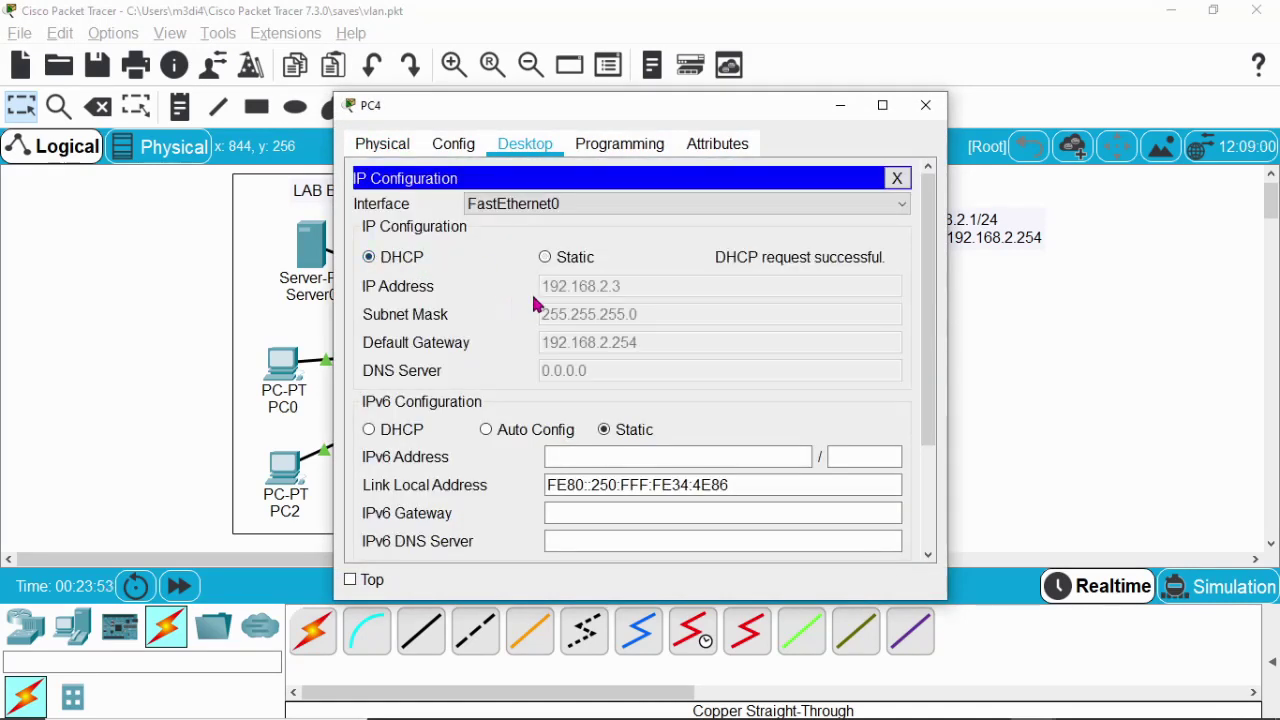
{"action": "left_click", "coordinate": [926, 105]}
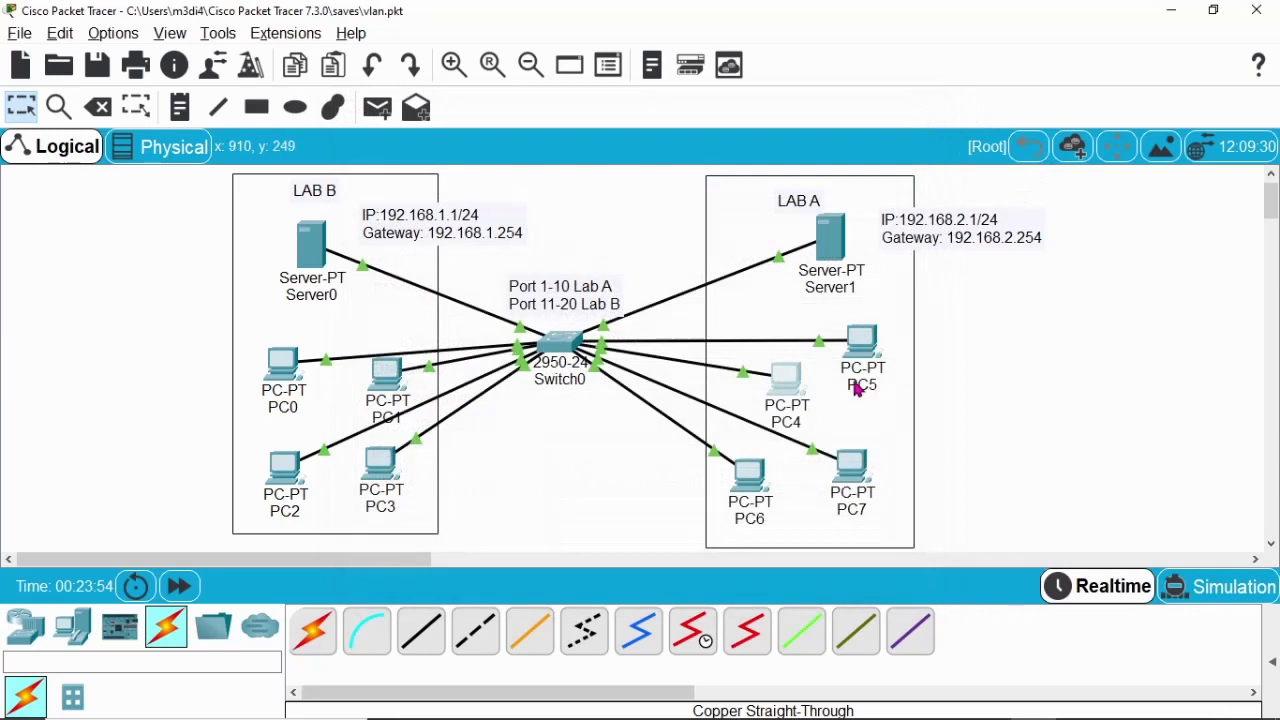
- Set PC6 to request its IP address through DHCP and close its window
{"action": "left_click", "coordinate": [746, 495]}
{"action": "left_click", "coordinate": [531, 150]}
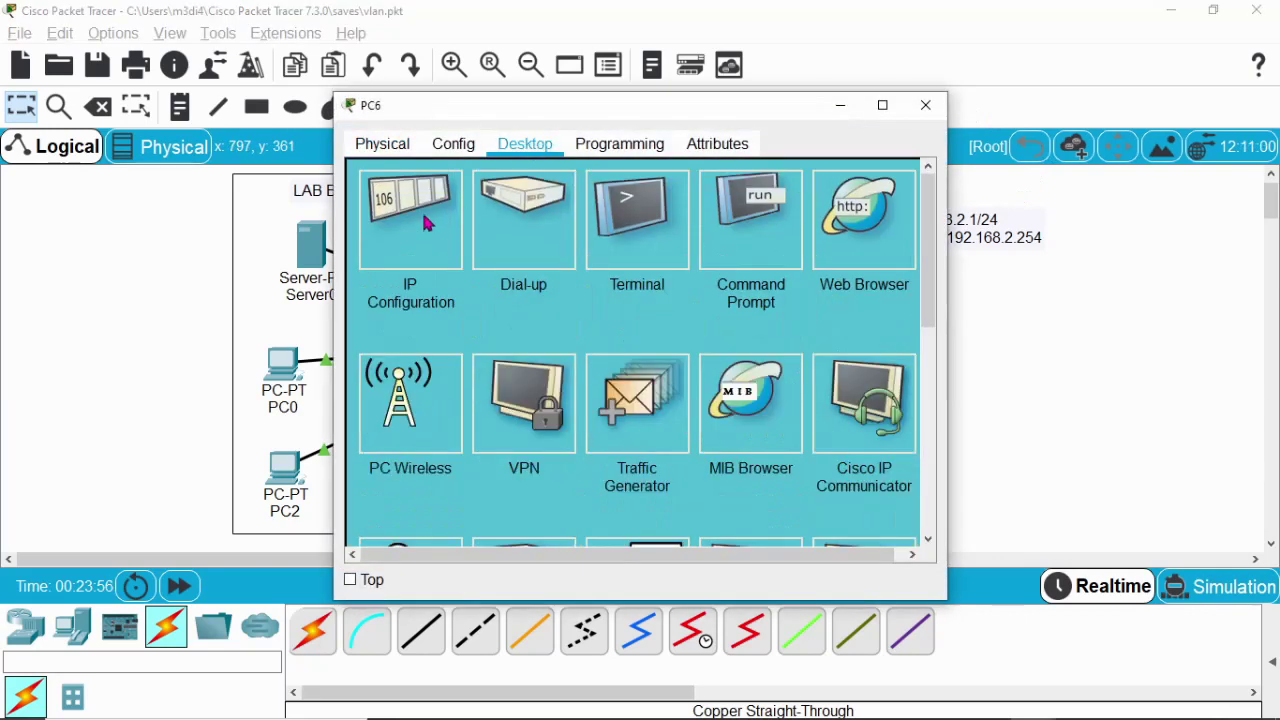
{"action": "left_click", "coordinate": [428, 223]}
{"action": "left_click", "coordinate": [390, 258]}
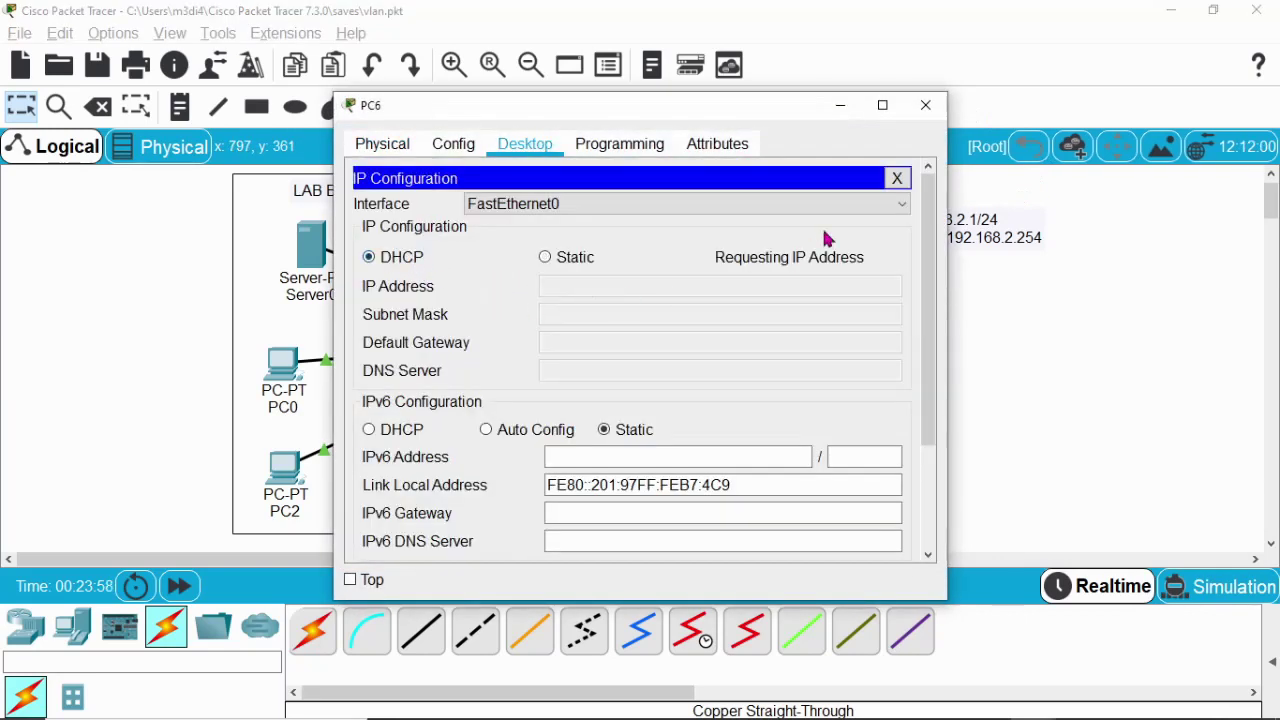
{"action": "left_click", "coordinate": [926, 105]}
- Set PC7 to obtain its IP configuration through DHCP and close its window
{"action": "left_click", "coordinate": [848, 468]}
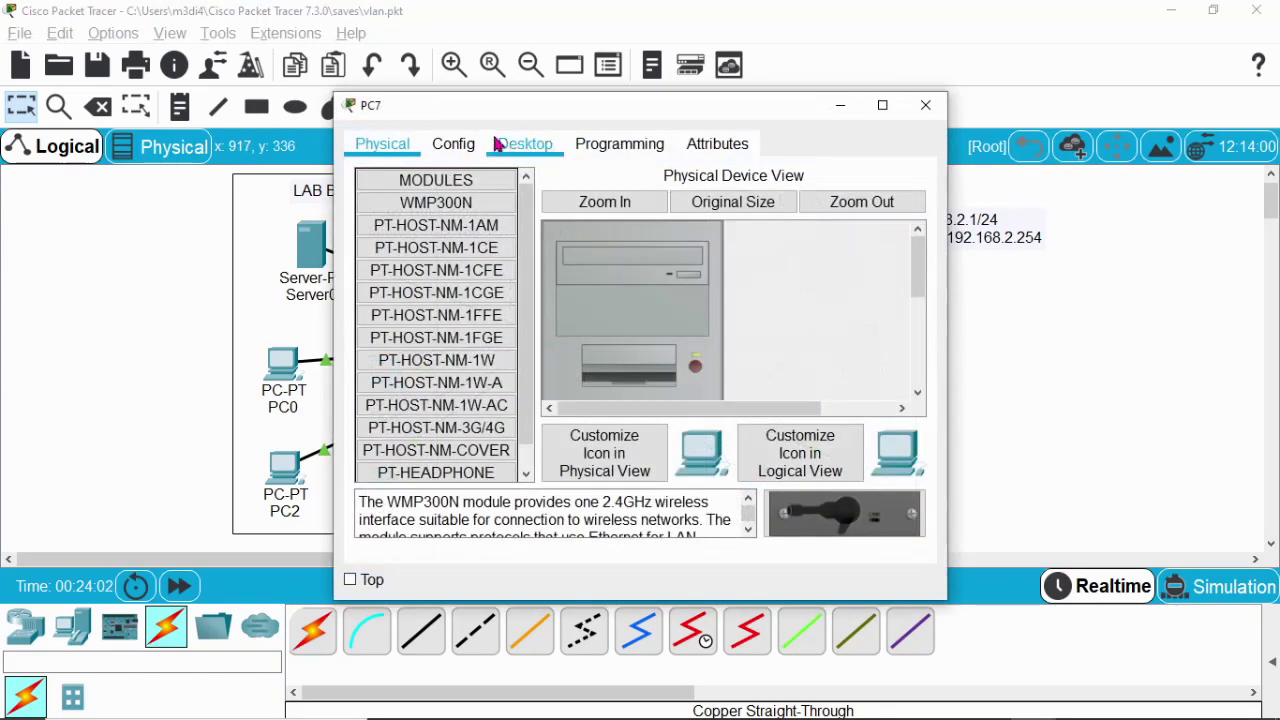
{"action": "left_click", "coordinate": [522, 145]}
{"action": "left_click", "coordinate": [437, 216]}
{"action": "left_click", "coordinate": [370, 257]}
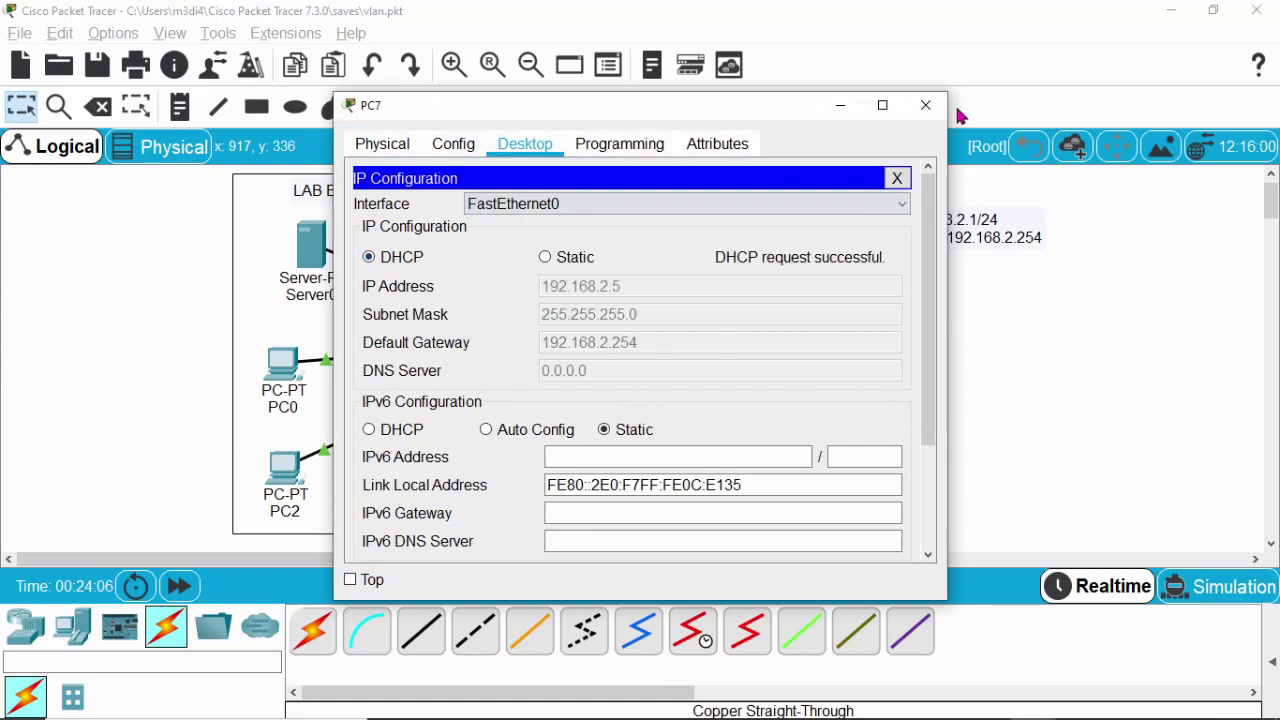
{"action": "left_click", "coordinate": [926, 105]}
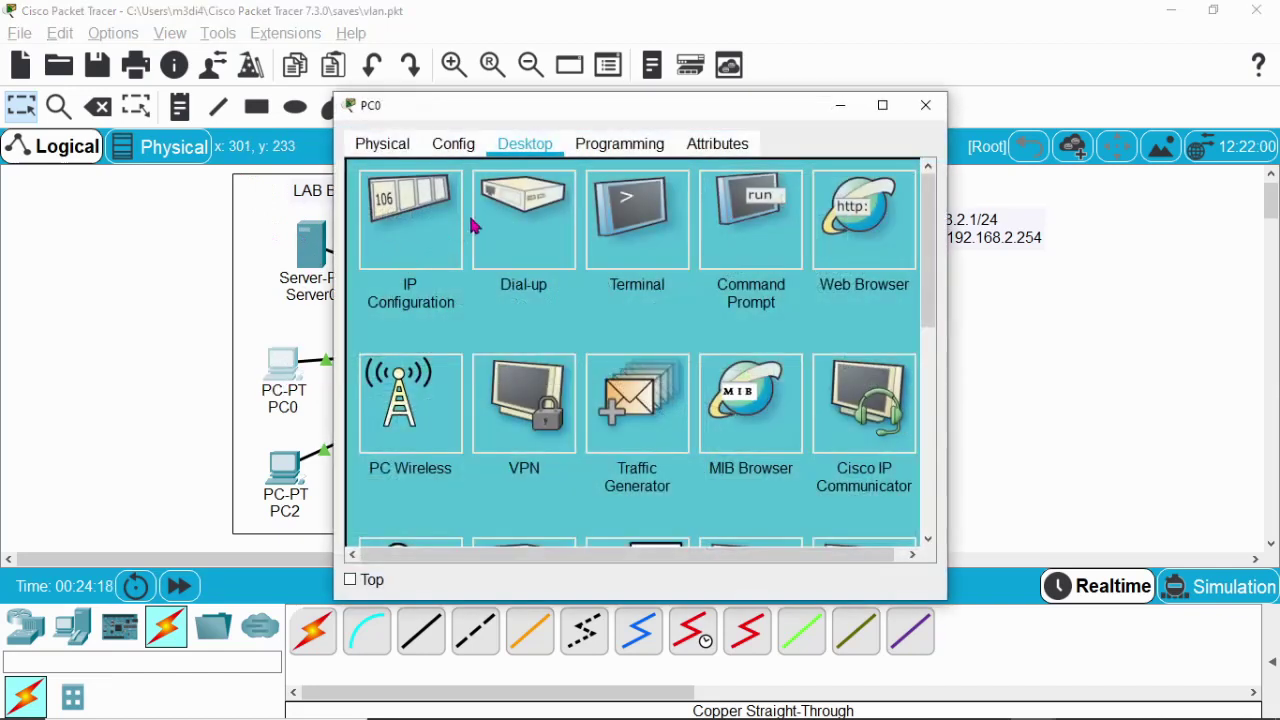
- Check PC0's IP configuration, then set the default gateway of Server0's DHCP serverPool to 192.168.1.254 and save the pool
{"action": "left_click", "coordinate": [422, 216]}
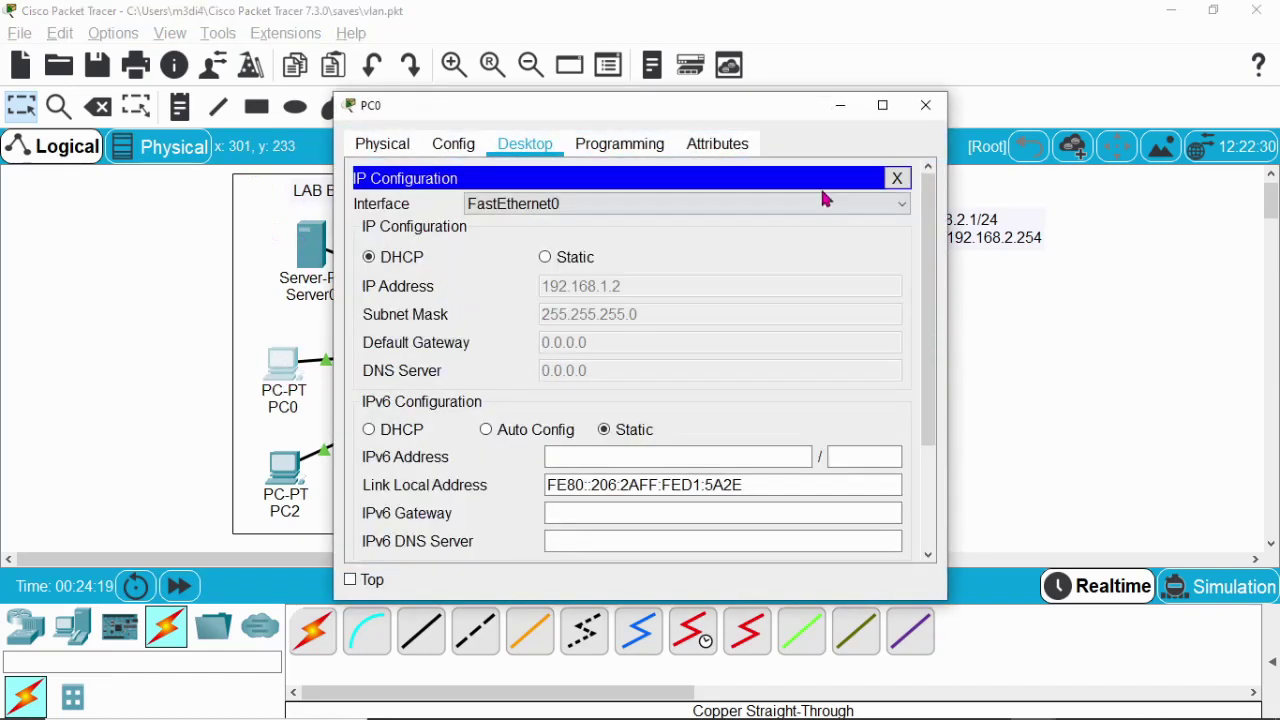
{"action": "left_click", "coordinate": [925, 105]}
{"action": "left_click", "coordinate": [310, 248]}
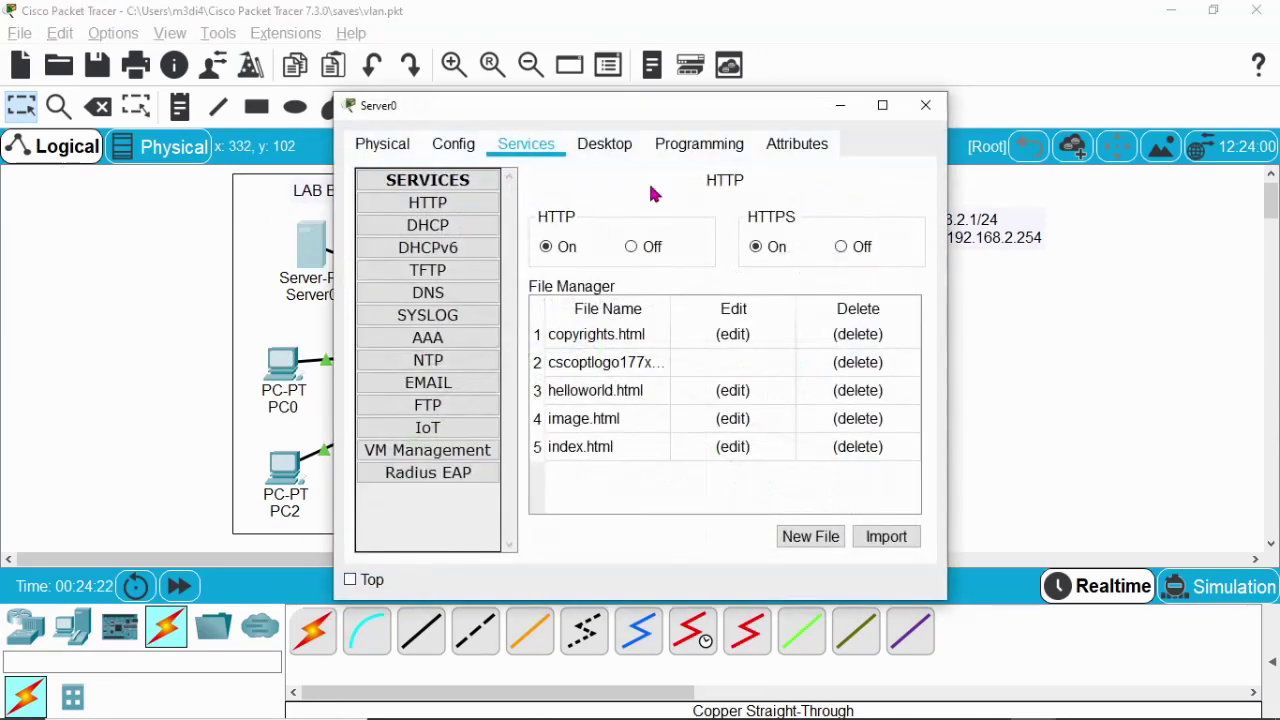
{"action": "left_click", "coordinate": [451, 228]}
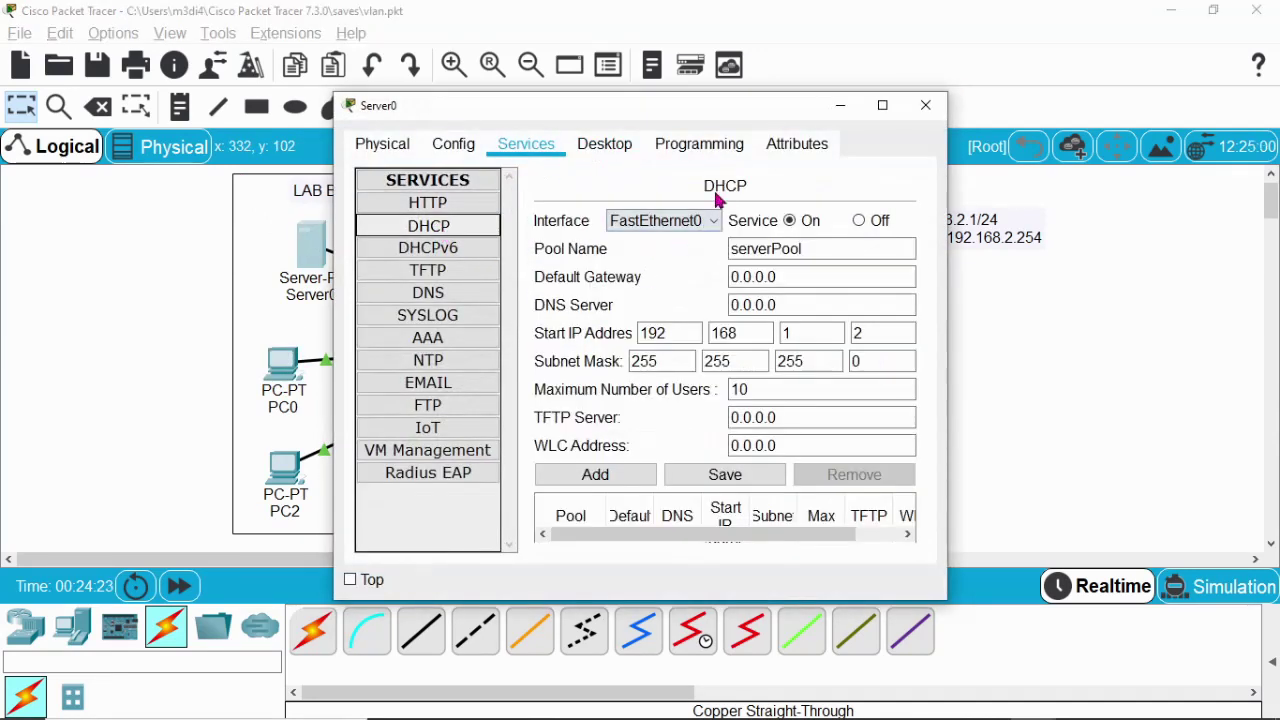
{"action": "double_click", "coordinate": [814, 276]}
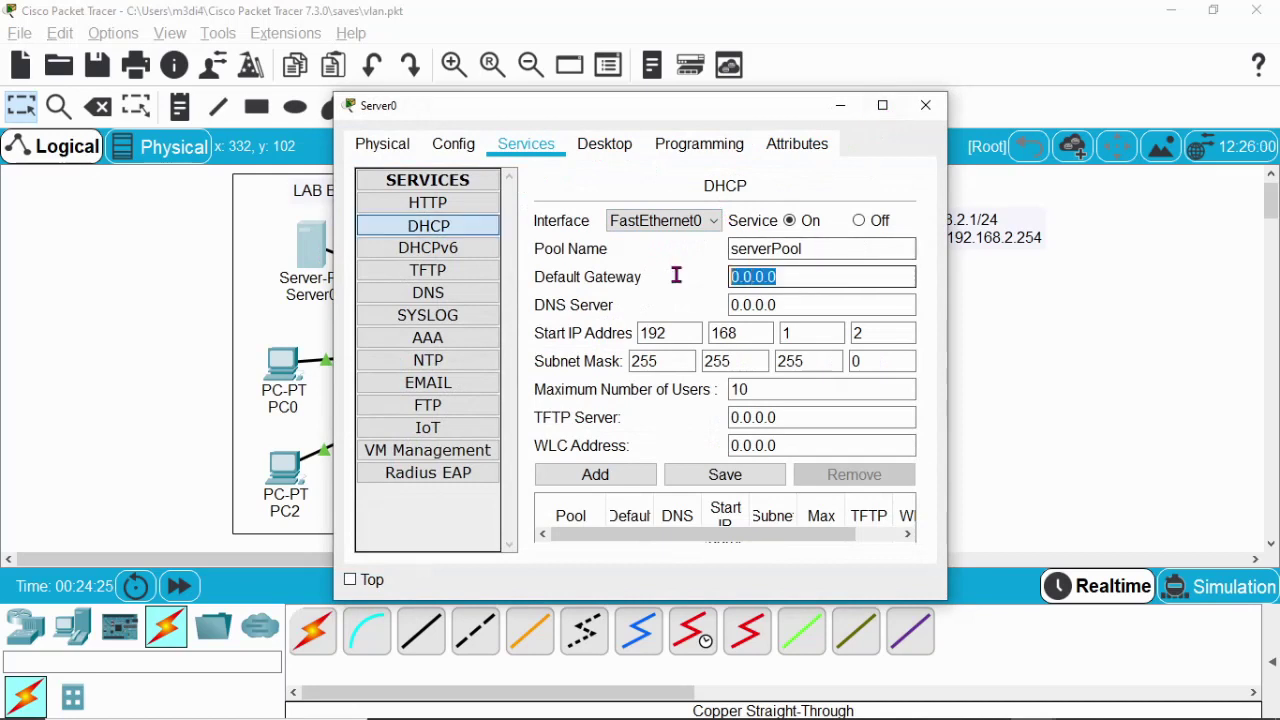
{"action": "type", "text": "192"}
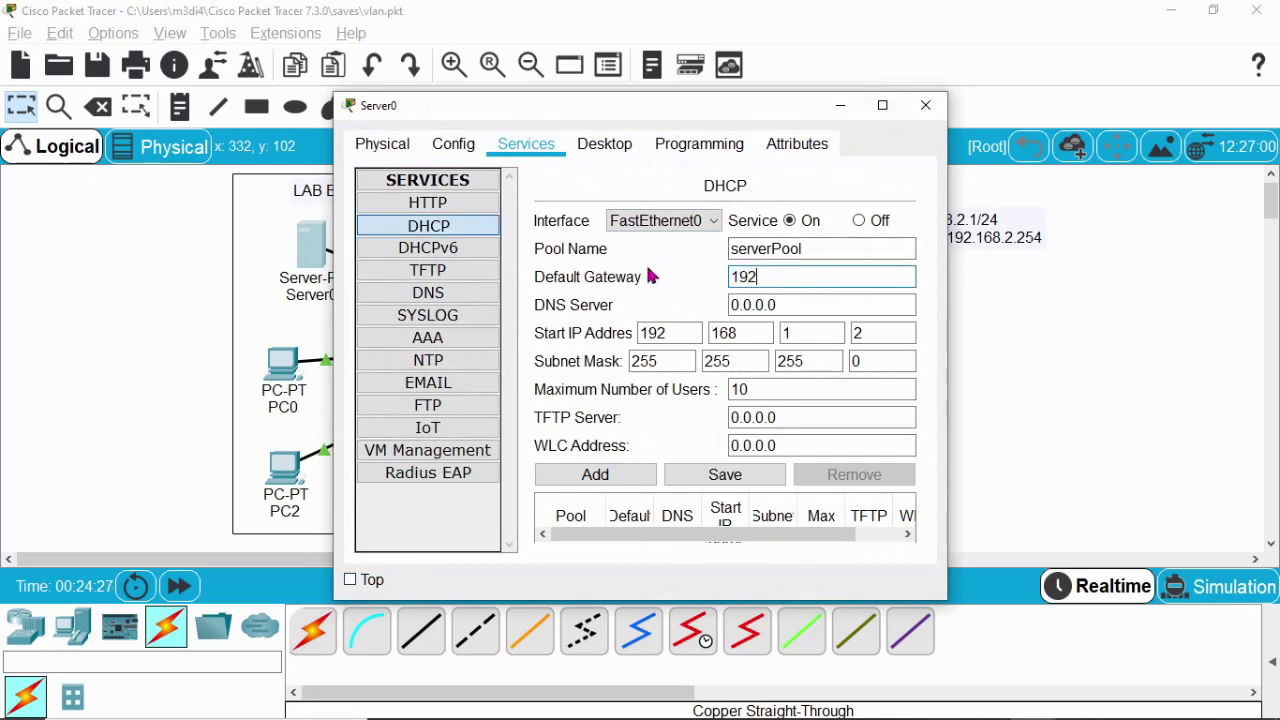
{"action": "type", "text": ".168.1.254"}
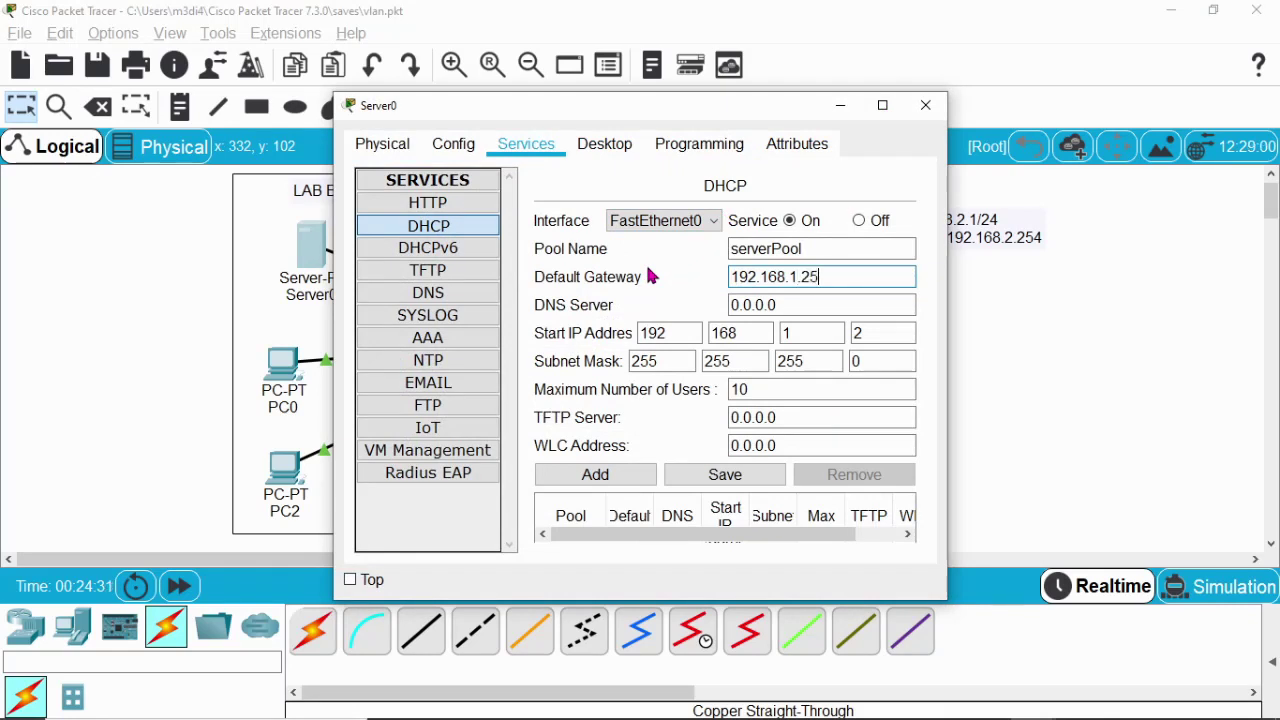
{"action": "left_click", "coordinate": [882, 105]}
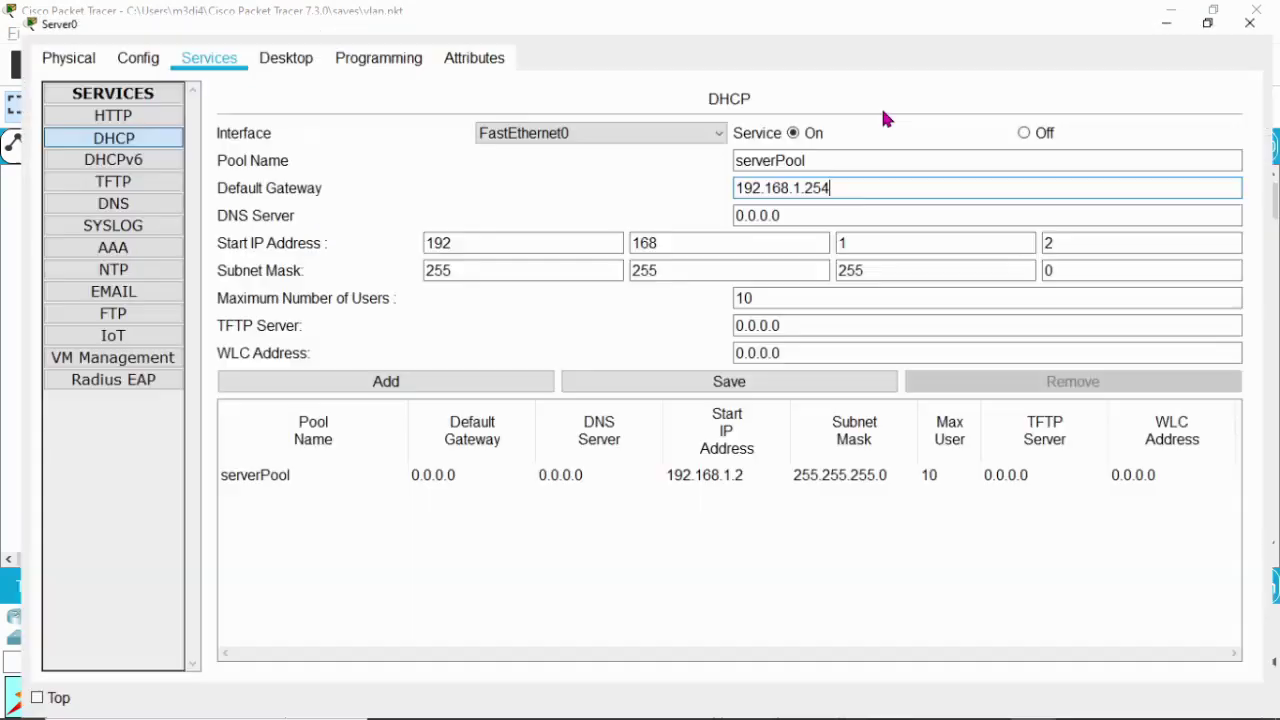
{"action": "left_click", "coordinate": [727, 381]}
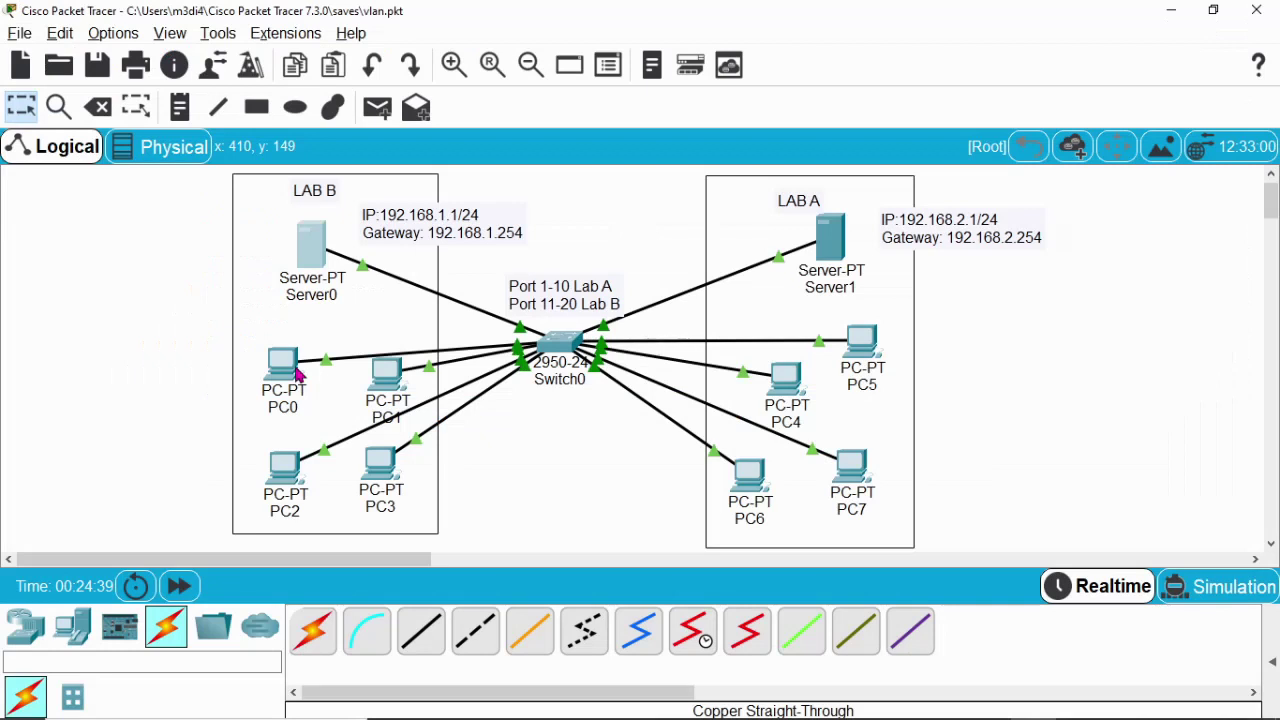
- Request fresh DHCP configurations on PC0, PC1 and PC3, switching PC3 to static and back to DHCP, and close their windows
{"action": "left_click", "coordinate": [290, 368]}
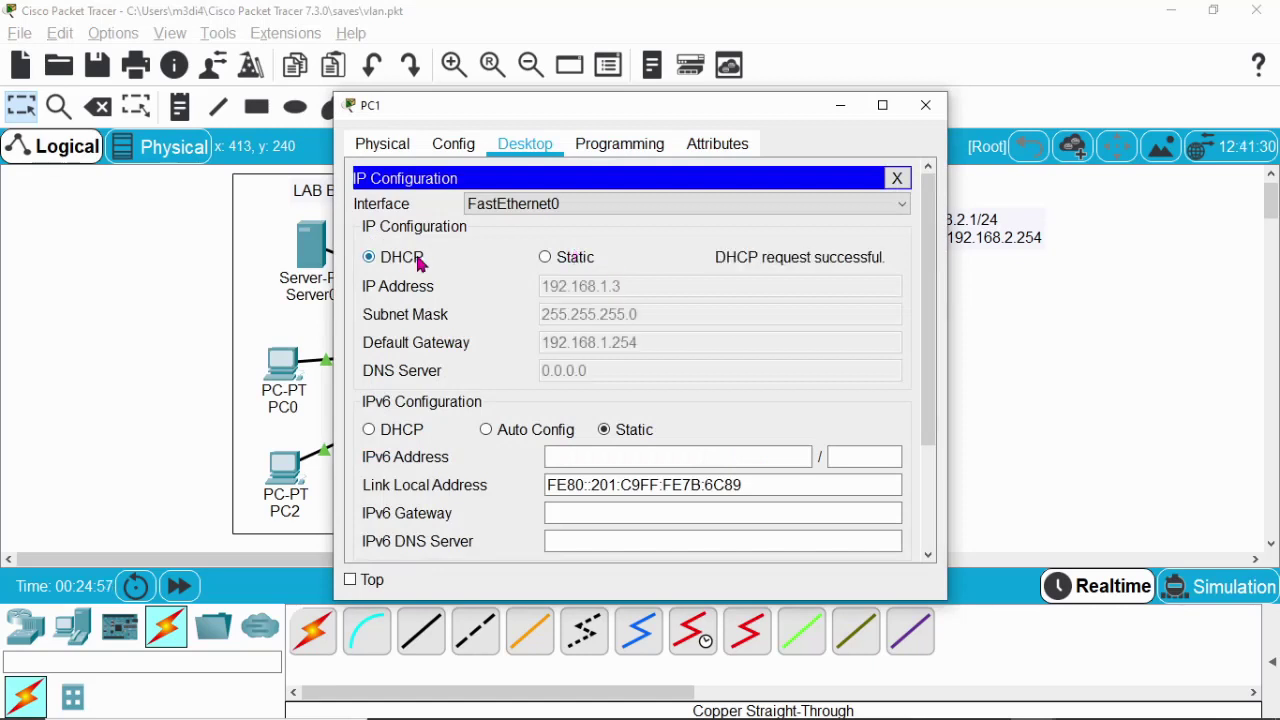
{"action": "left_click", "coordinate": [926, 105]}
{"action": "left_click", "coordinate": [380, 462]}
{"action": "left_click", "coordinate": [440, 222]}
{"action": "left_click", "coordinate": [545, 258]}
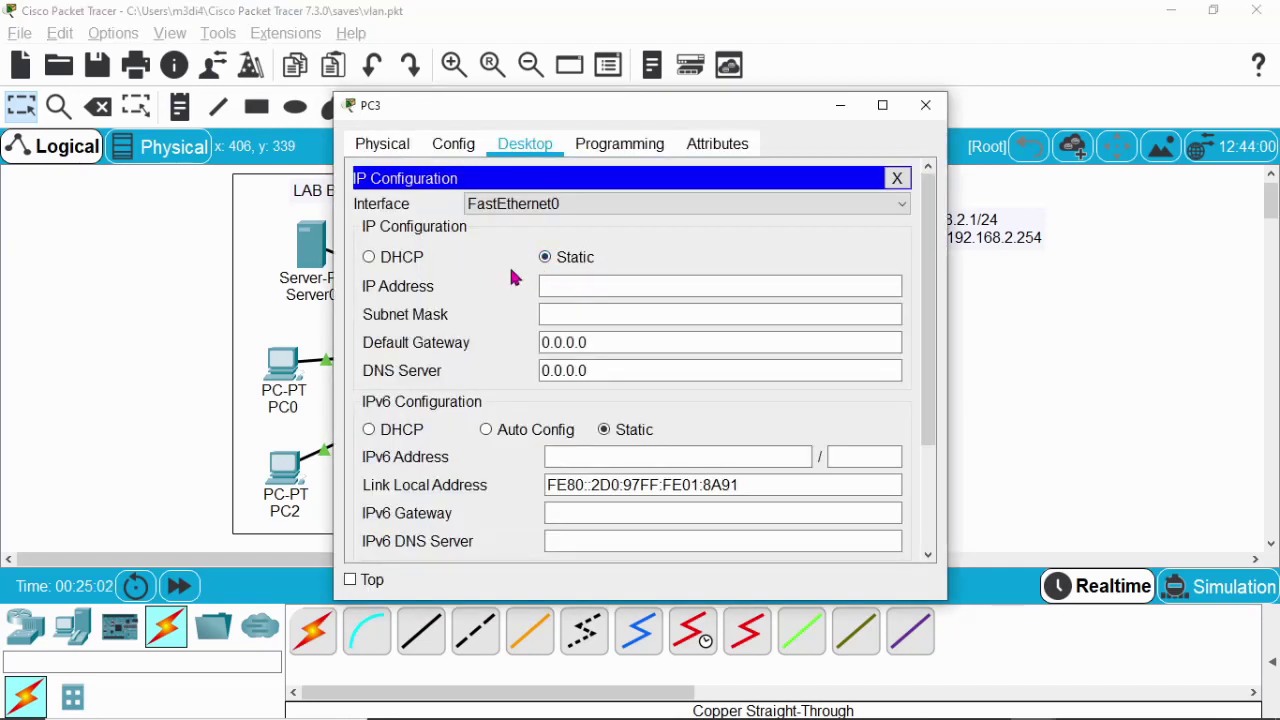
{"action": "left_click", "coordinate": [370, 258]}
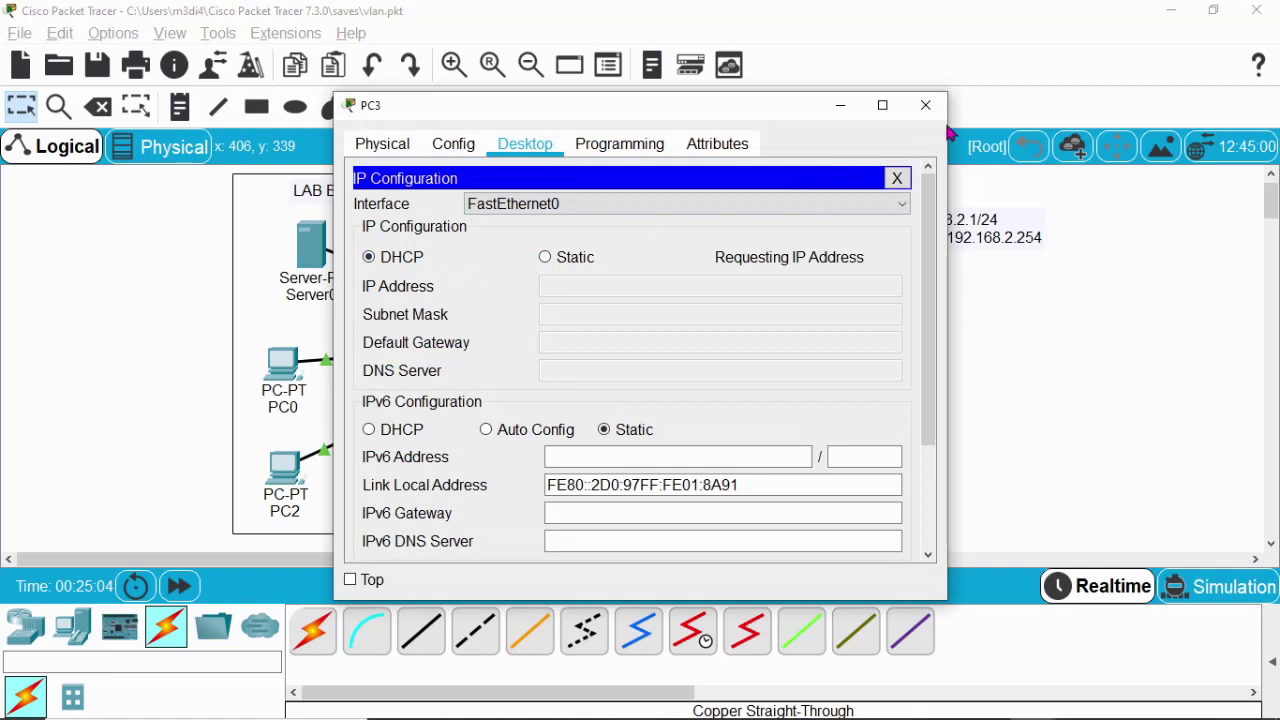
{"action": "left_click", "coordinate": [926, 105]}
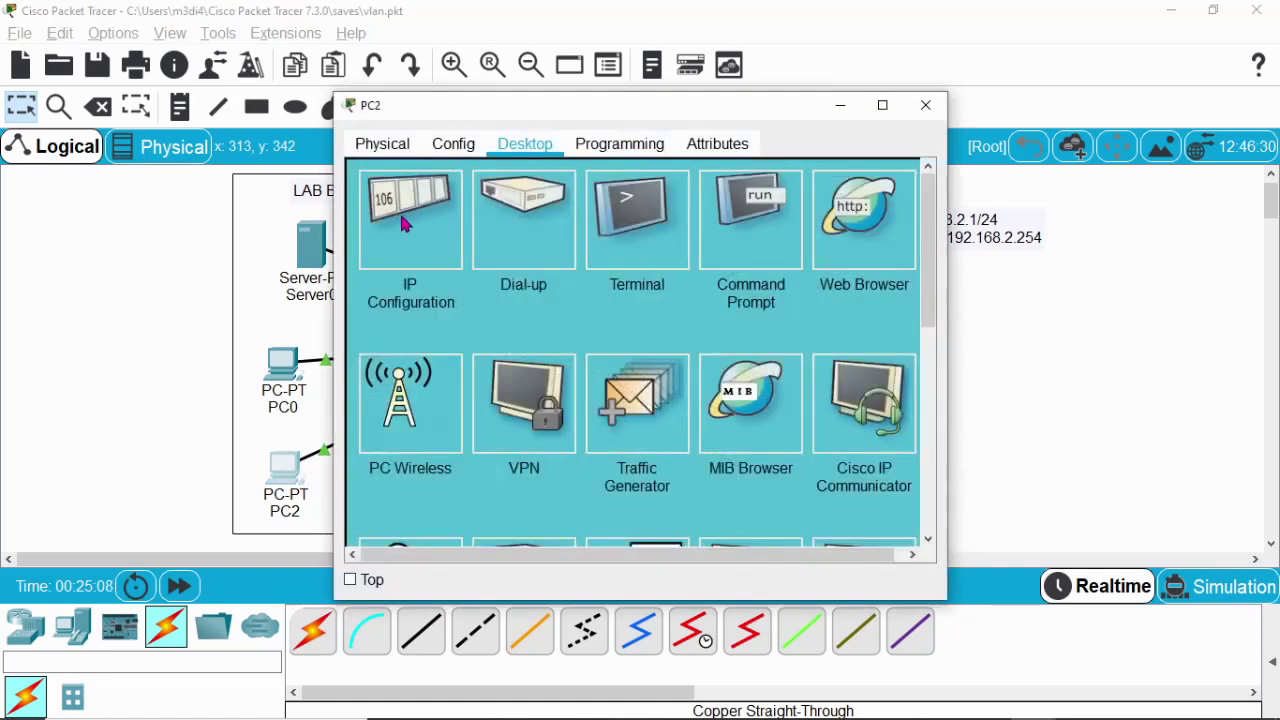
- Renew PC2's DHCP configuration by switching it to static and back to DHCP, and close its window
{"action": "left_click", "coordinate": [405, 224]}
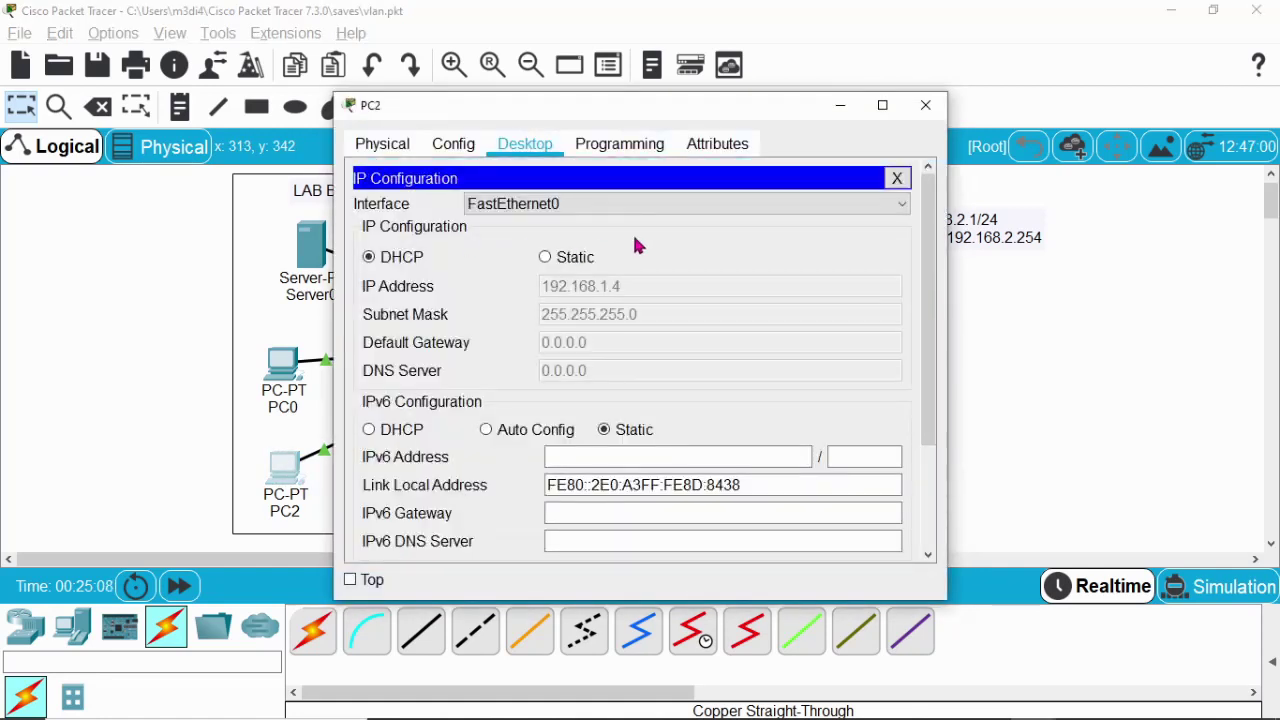
{"action": "left_click", "coordinate": [548, 262]}
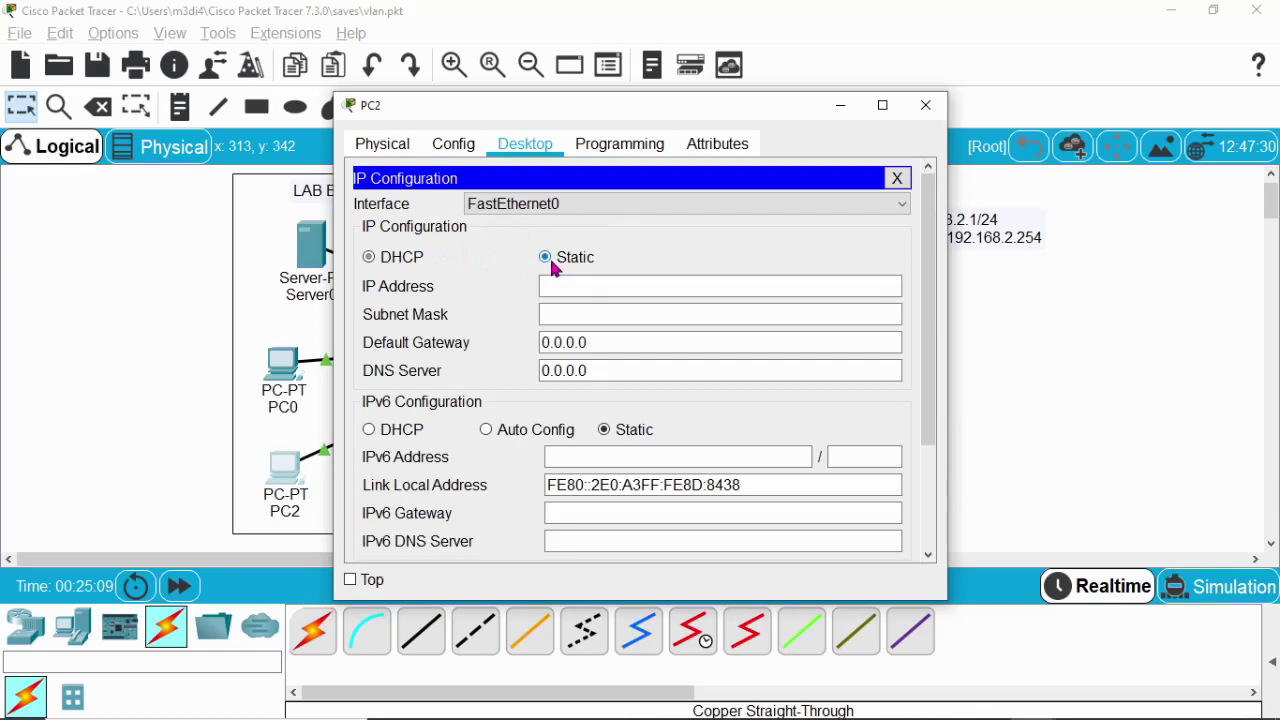
{"action": "left_click", "coordinate": [370, 257]}
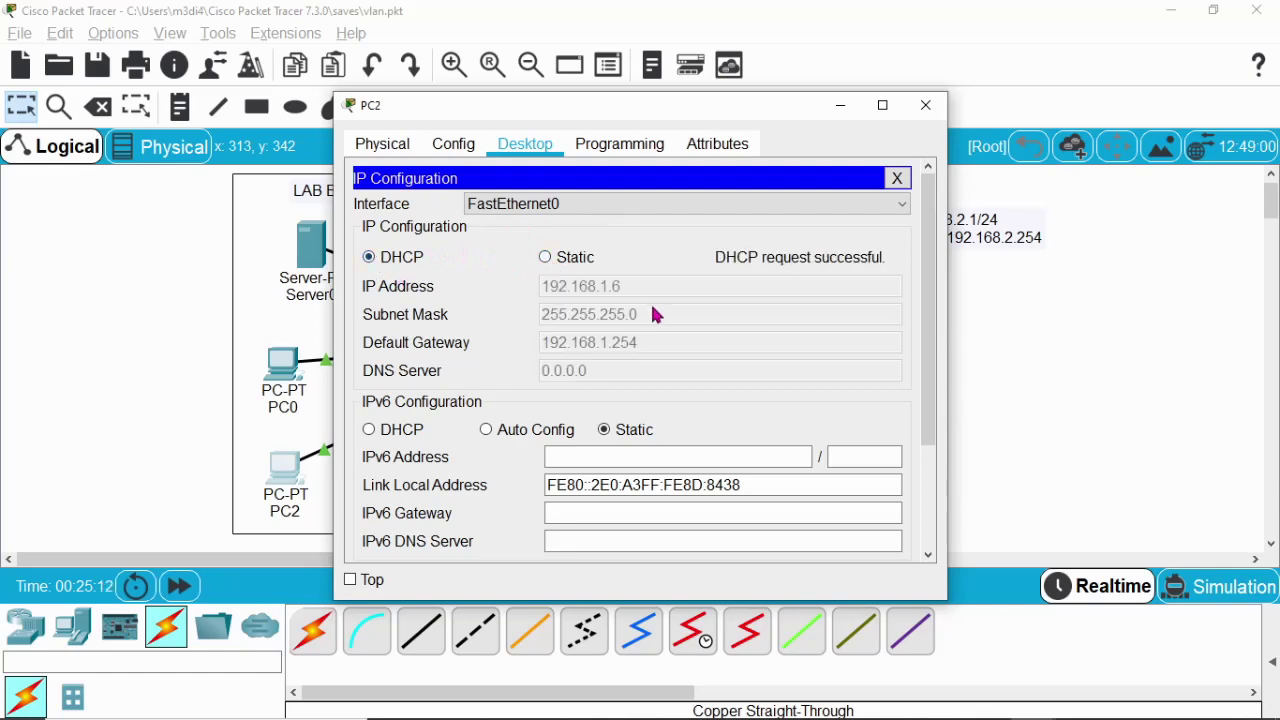
{"action": "left_click", "coordinate": [926, 106]}
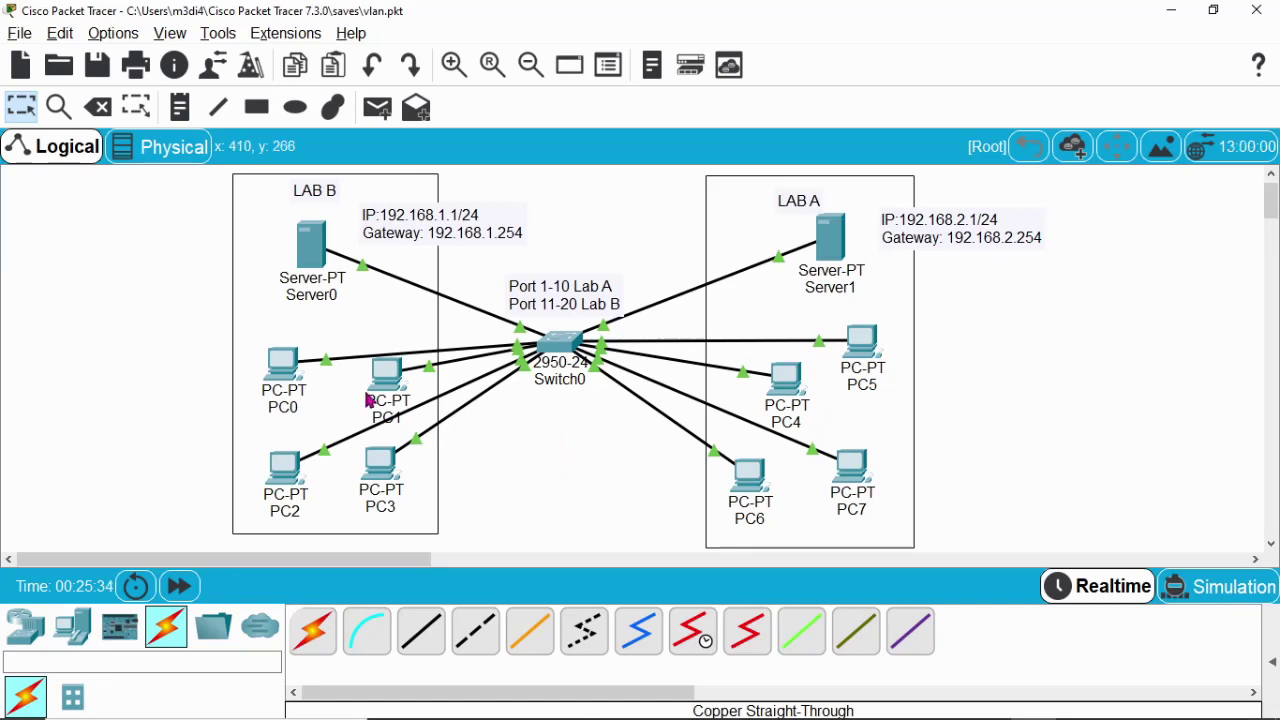
- Switch PC0's IP configuration to static and back to DHCP to request a new lease, and close its window
{"action": "left_click", "coordinate": [285, 365]}
{"action": "left_click", "coordinate": [422, 192]}
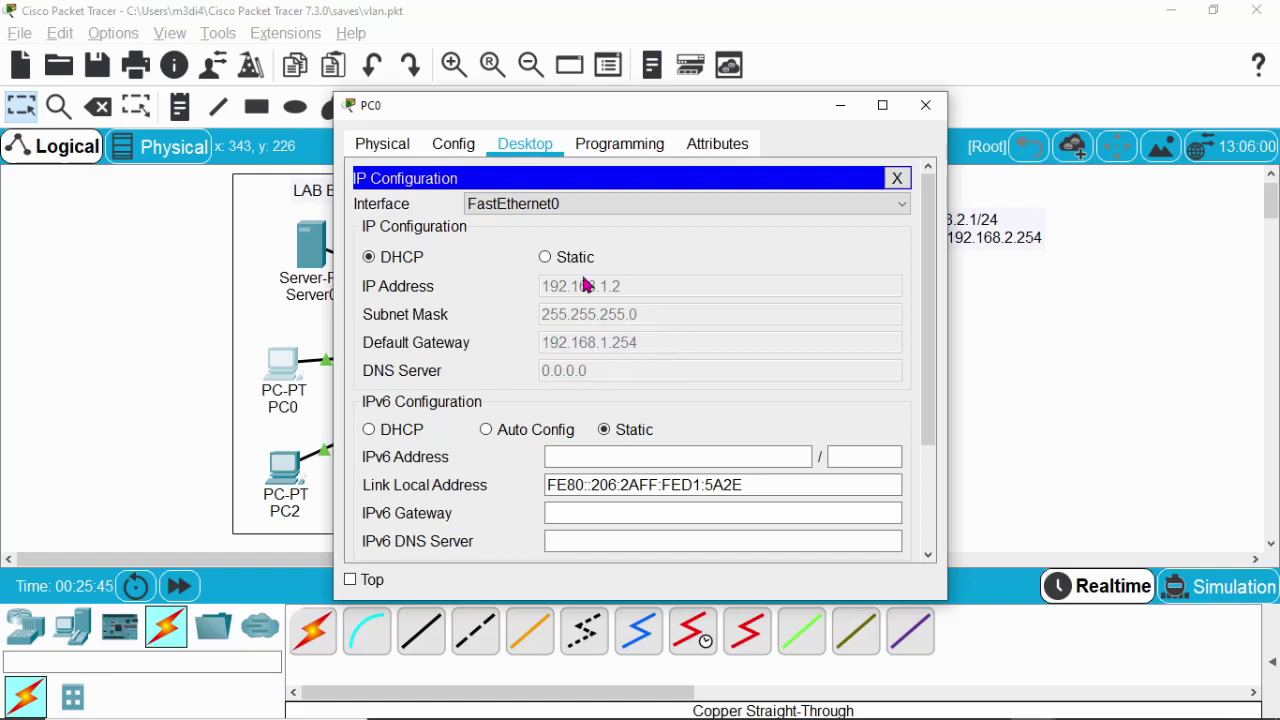
{"action": "left_click", "coordinate": [548, 258]}
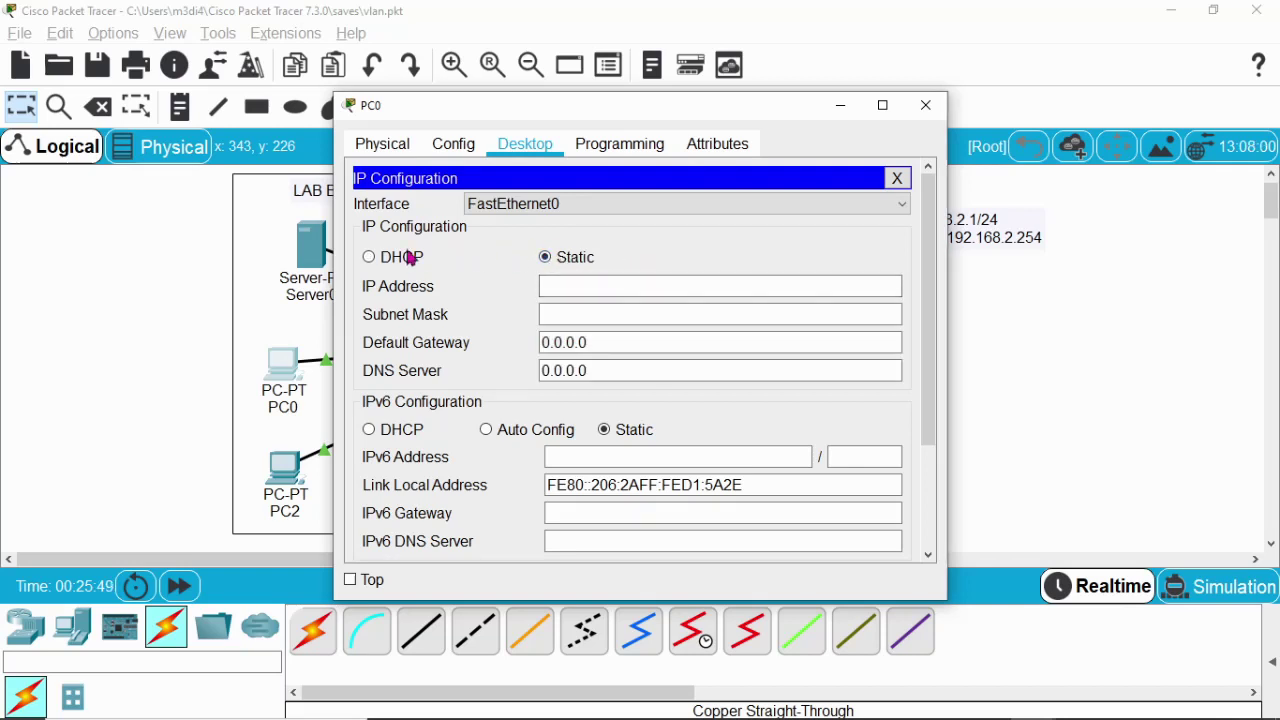
{"action": "left_click", "coordinate": [369, 258]}
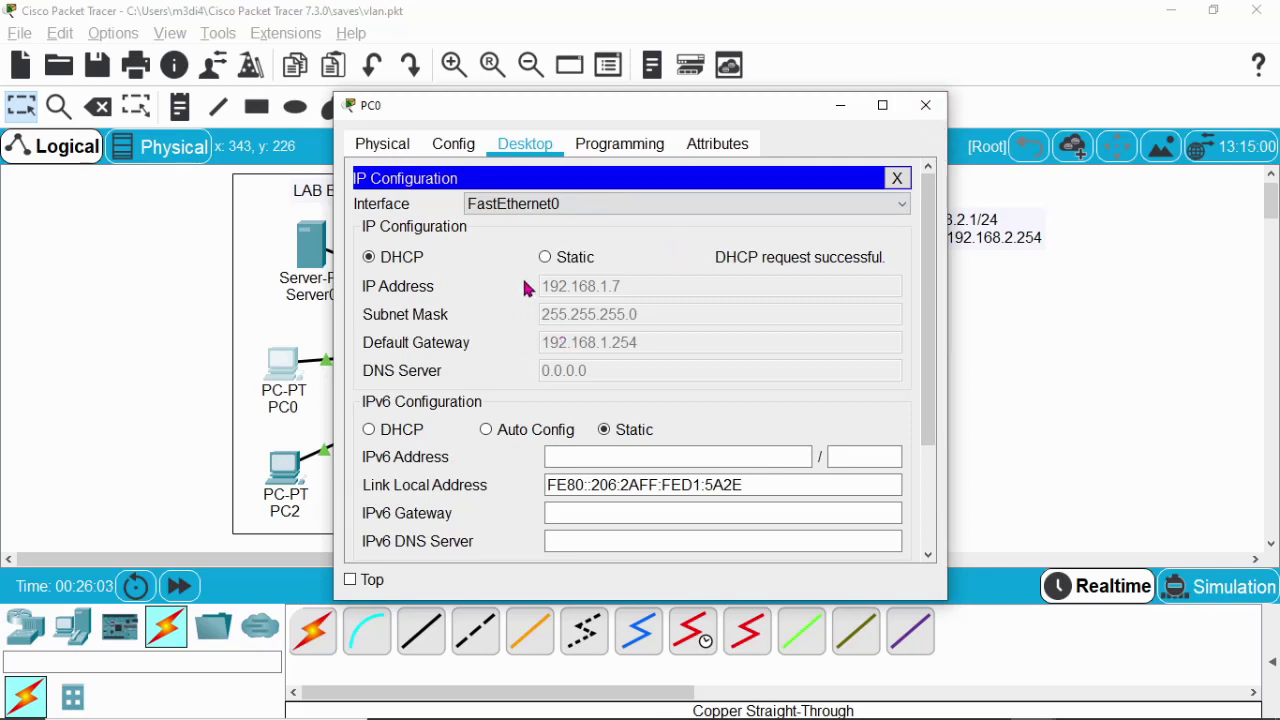
{"action": "left_click", "coordinate": [926, 105]}
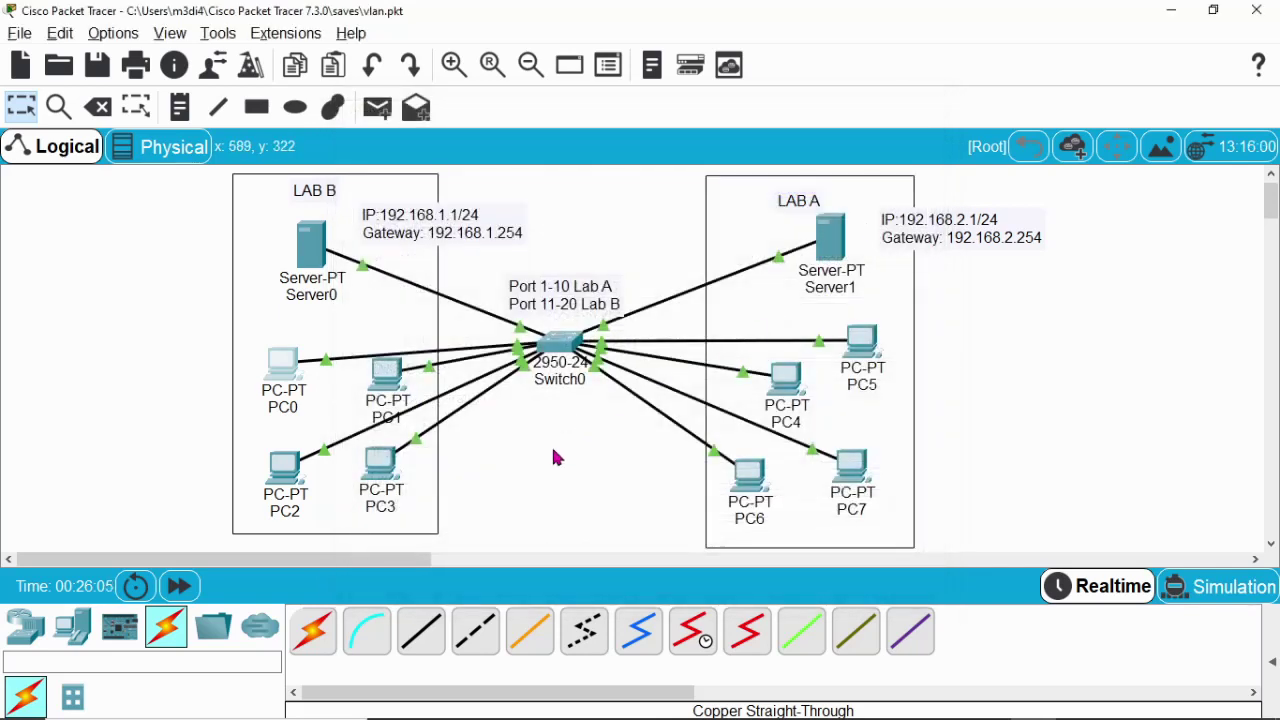
- Check PC1's IP configuration, close its window and shift Lab B's IP and gateway label slightly closer to Server0
{"action": "left_click", "coordinate": [406, 375]}
{"action": "left_click", "coordinate": [410, 254]}
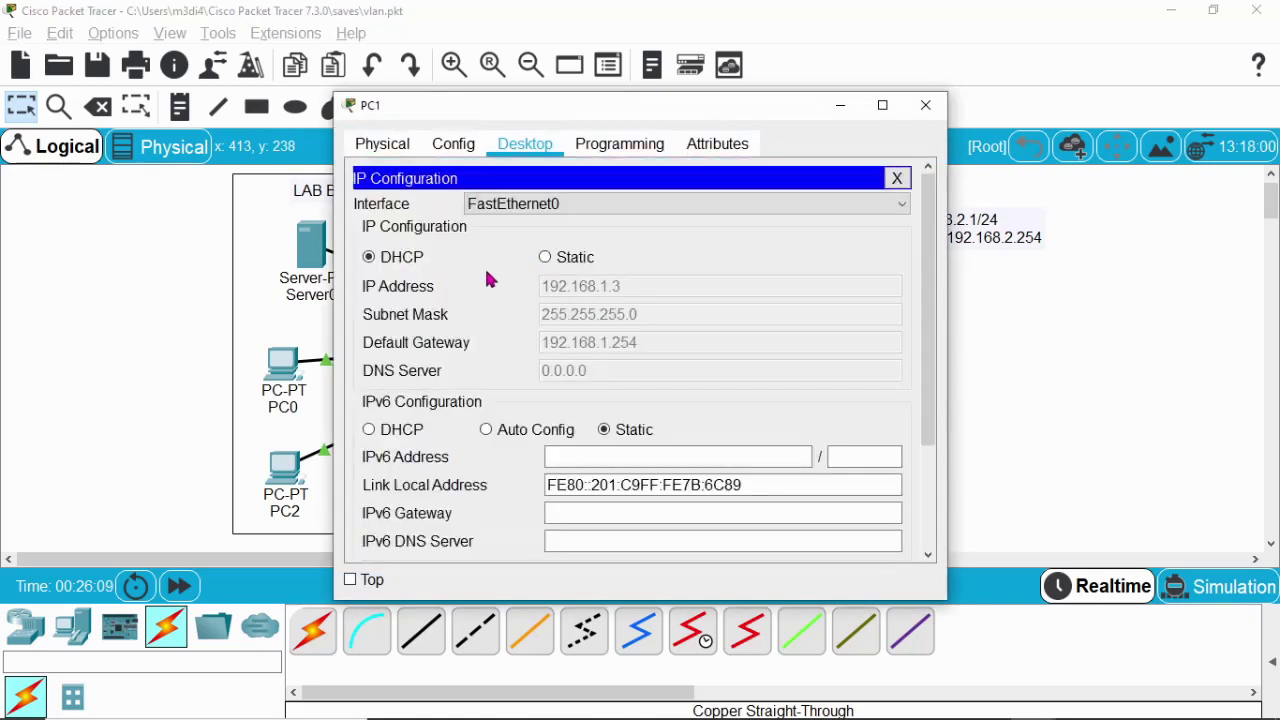
{"action": "left_click", "coordinate": [925, 105]}
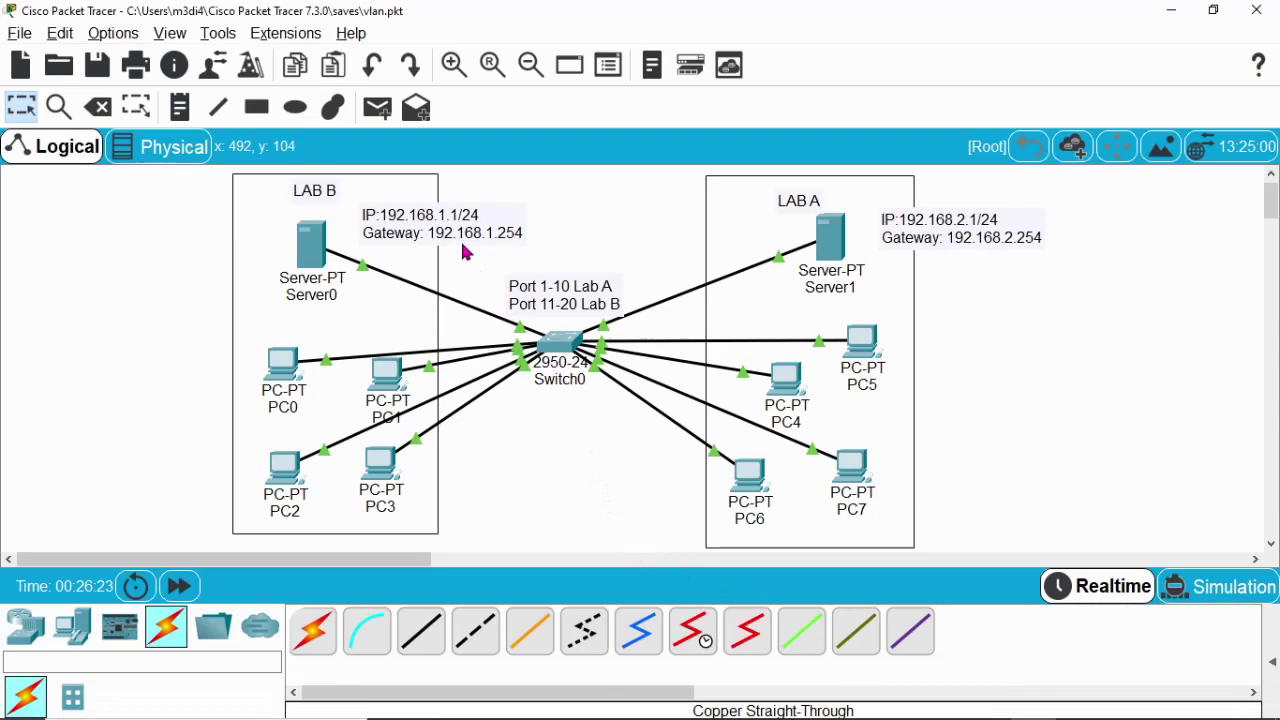
{"action": "left_click_drag", "start_coordinate": [455, 222], "coordinate": [441, 219]}
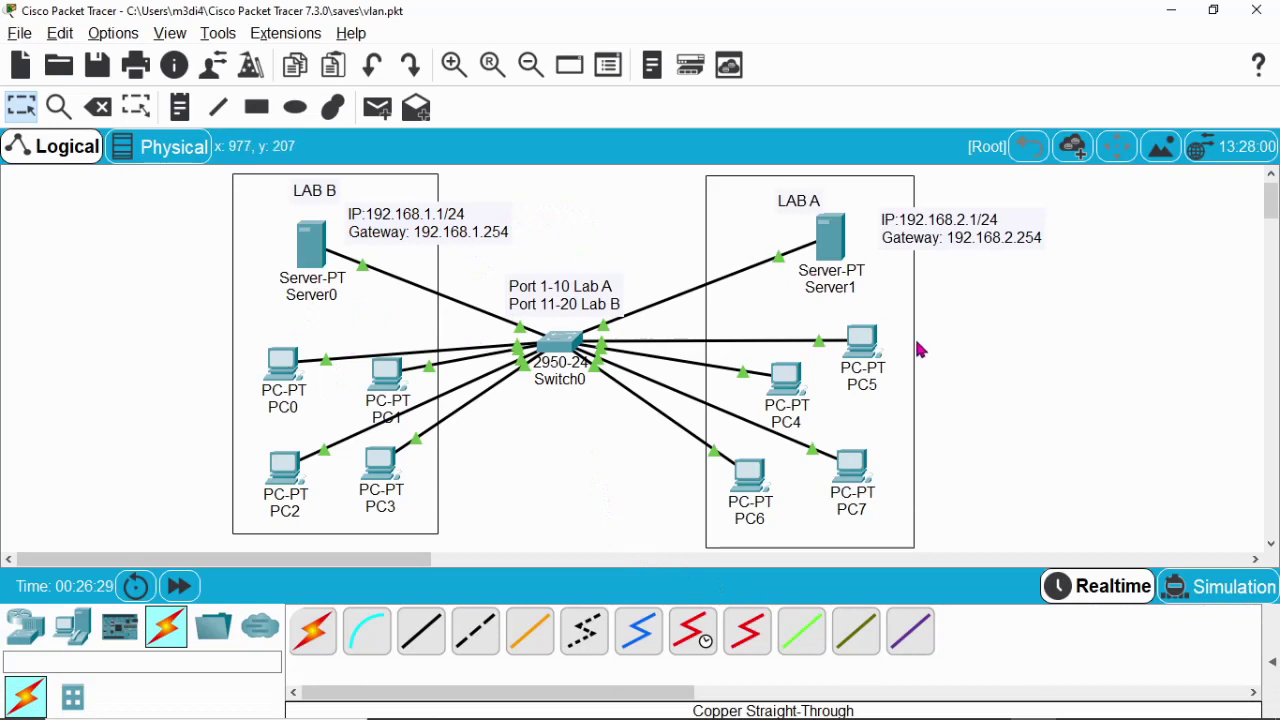
- Ping Lab A's server at 192.168.2.1 from PC0's command prompt, review the result and close the window
{"action": "left_click", "coordinate": [278, 365]}
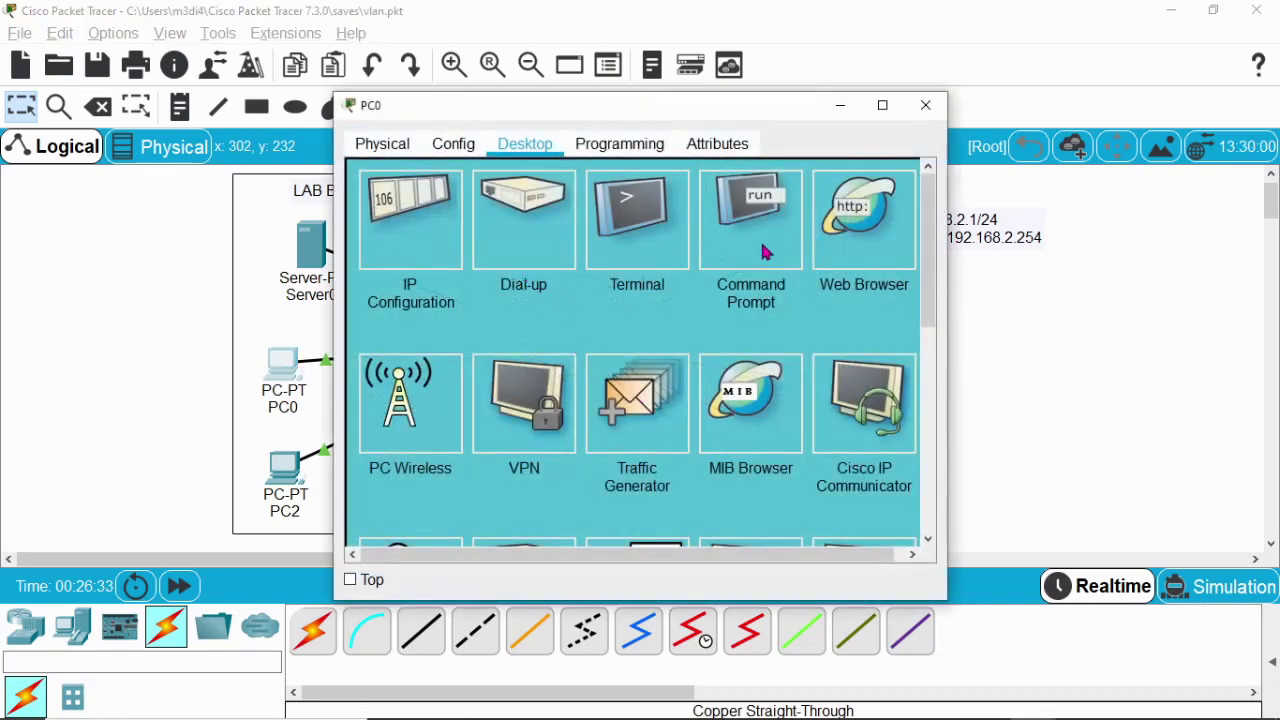
{"action": "left_click", "coordinate": [773, 246]}
{"action": "left_click_drag", "start_coordinate": [758, 108], "coordinate": [1030, 318]}
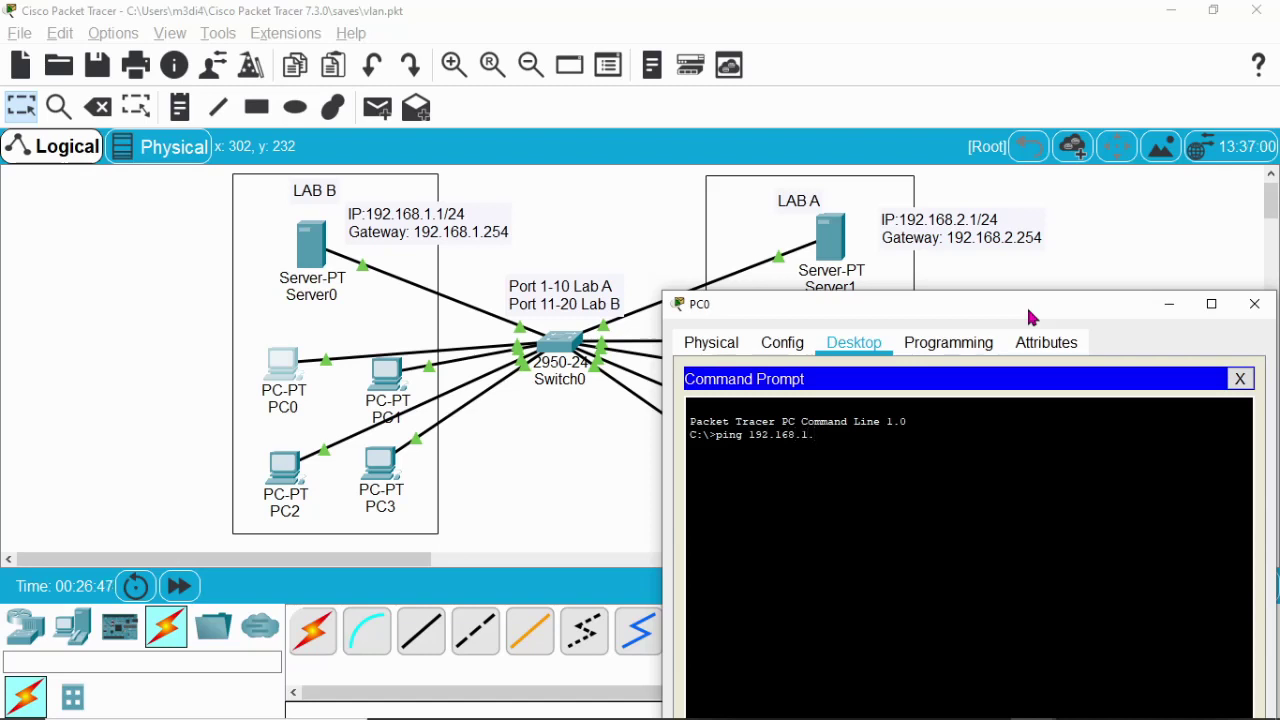
{"action": "key", "text": "BackSpace"}
{"action": "key", "text": "BackSpace"}
{"action": "key", "text": "Return"}
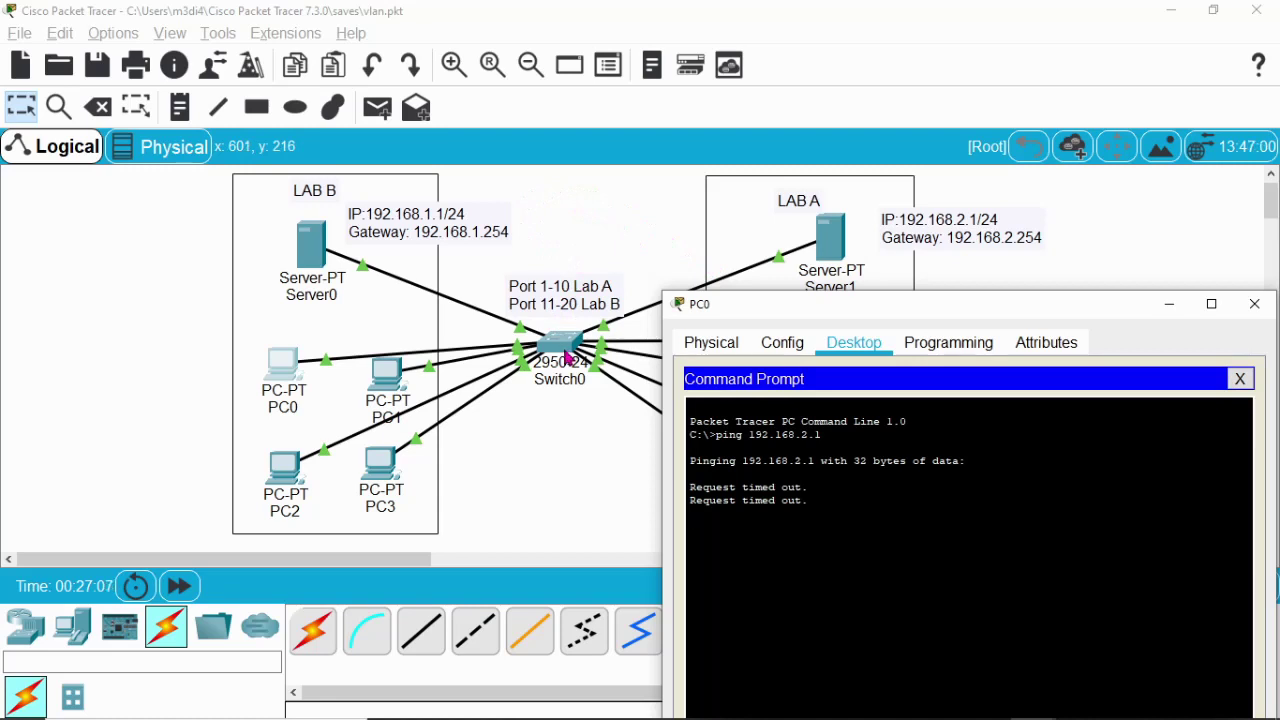
{"action": "left_click_drag", "start_coordinate": [992, 310], "coordinate": [644, 318]}
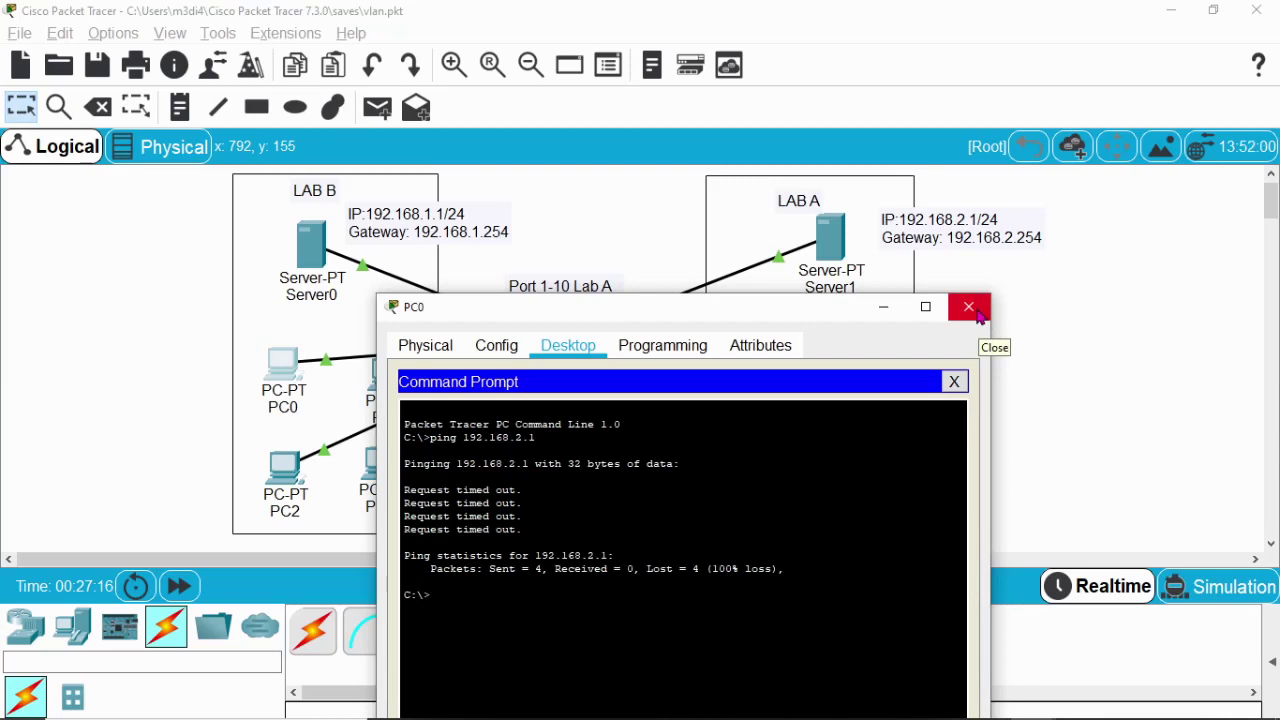
{"action": "left_click", "coordinate": [977, 312]}
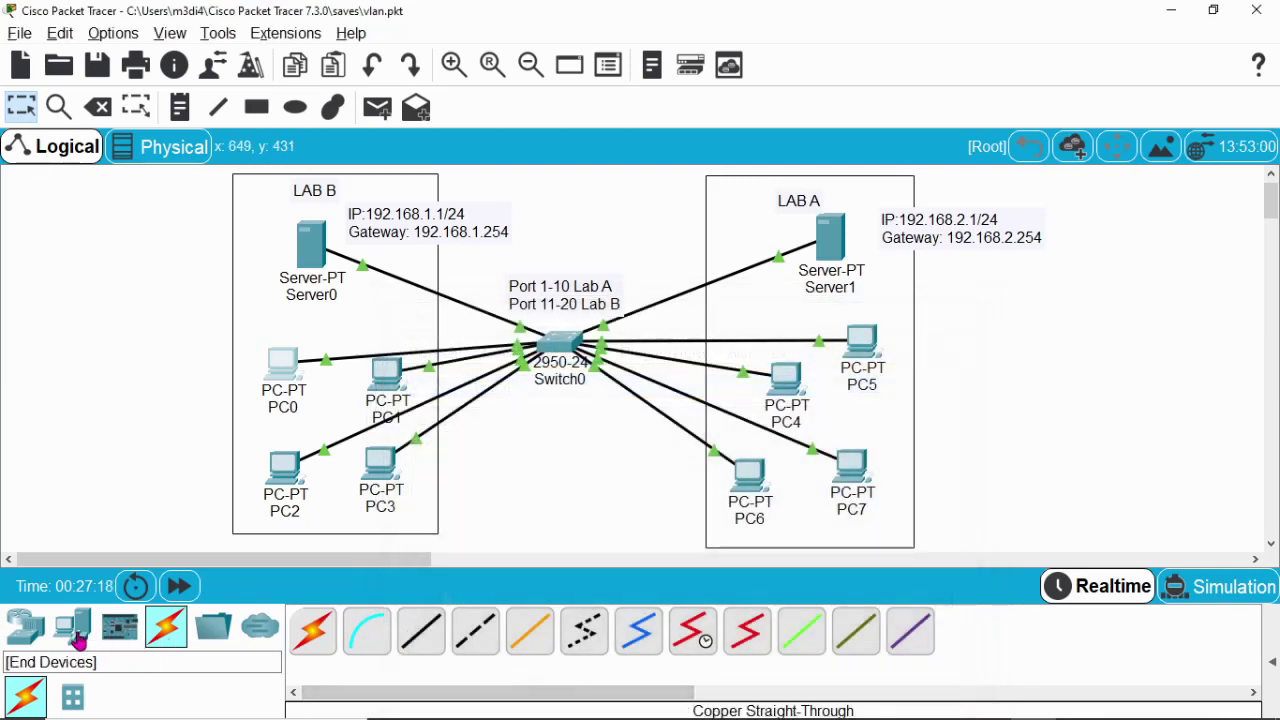
- Place an 1841 router in the workspace above Switch0, between the two labs
{"action": "left_click", "coordinate": [30, 632]}
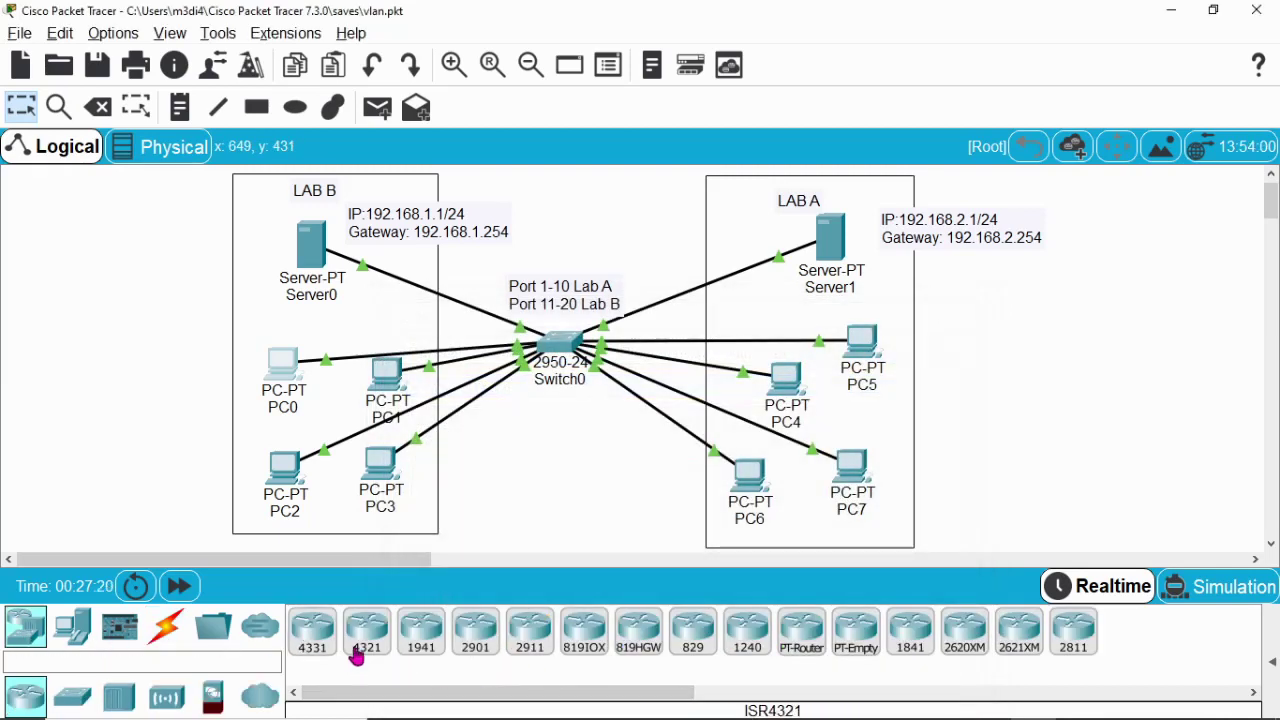
{"action": "left_click", "coordinate": [910, 635]}
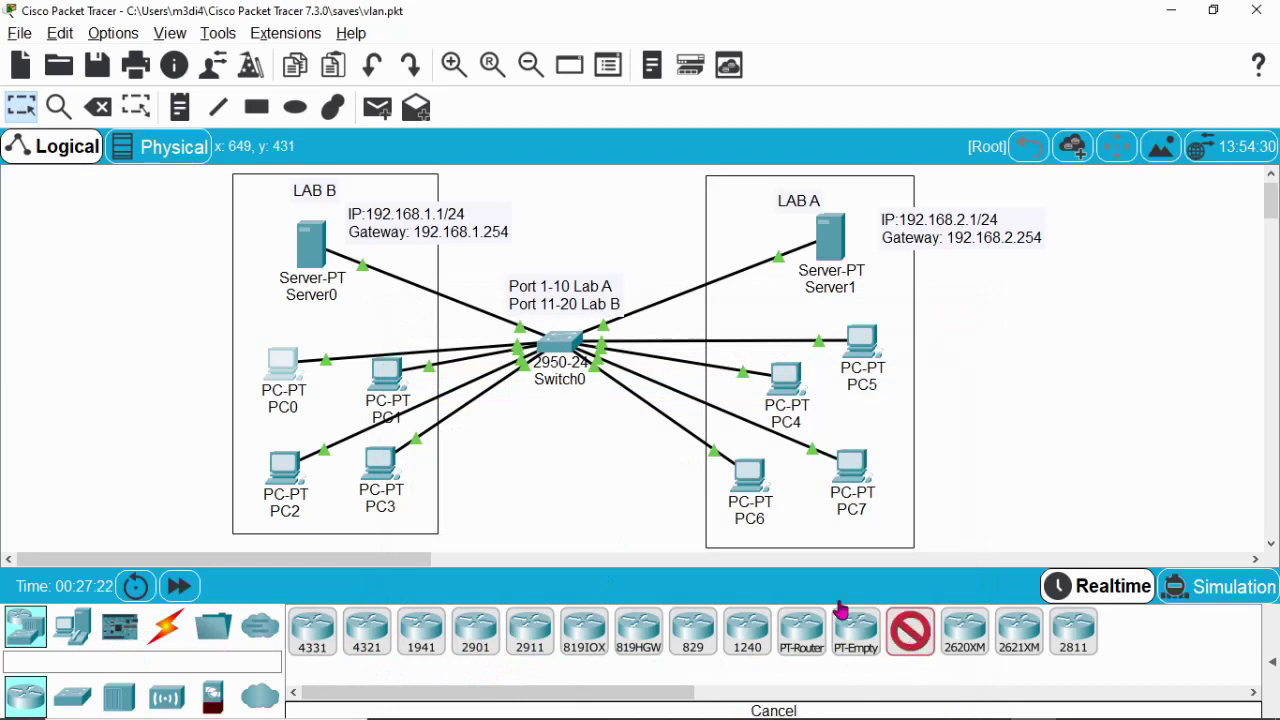
{"action": "left_click", "coordinate": [567, 220]}
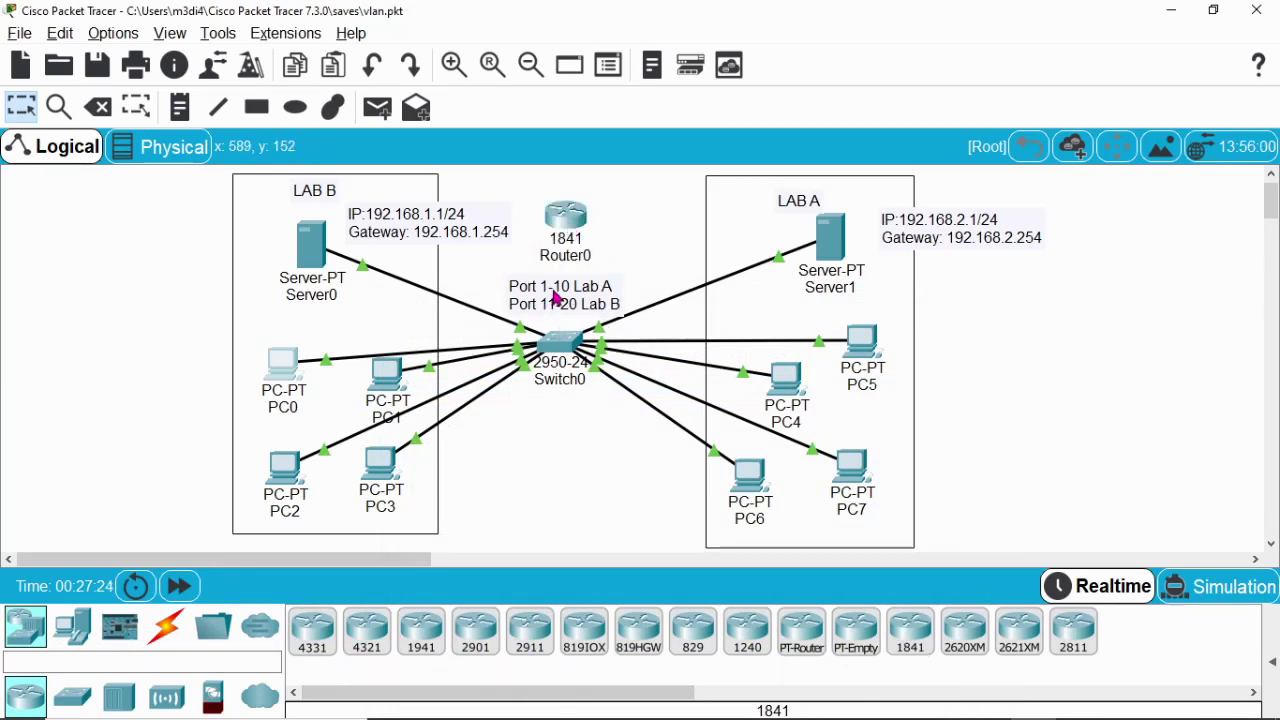
- Connect Router0 to Switch0 with an automatically chosen cable and move the router slightly farther from the switch
{"action": "left_click", "coordinate": [167, 625]}
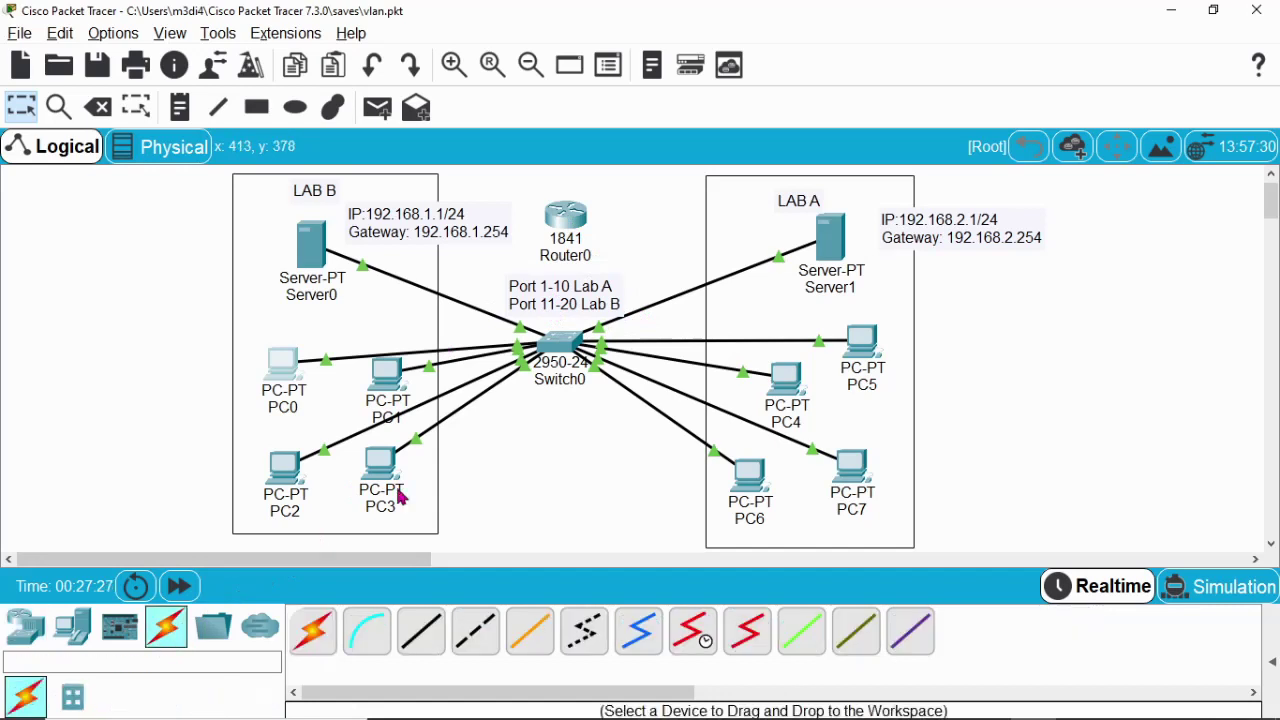
{"action": "left_click", "coordinate": [313, 630]}
{"action": "left_click", "coordinate": [565, 216]}
{"action": "left_click", "coordinate": [565, 343]}
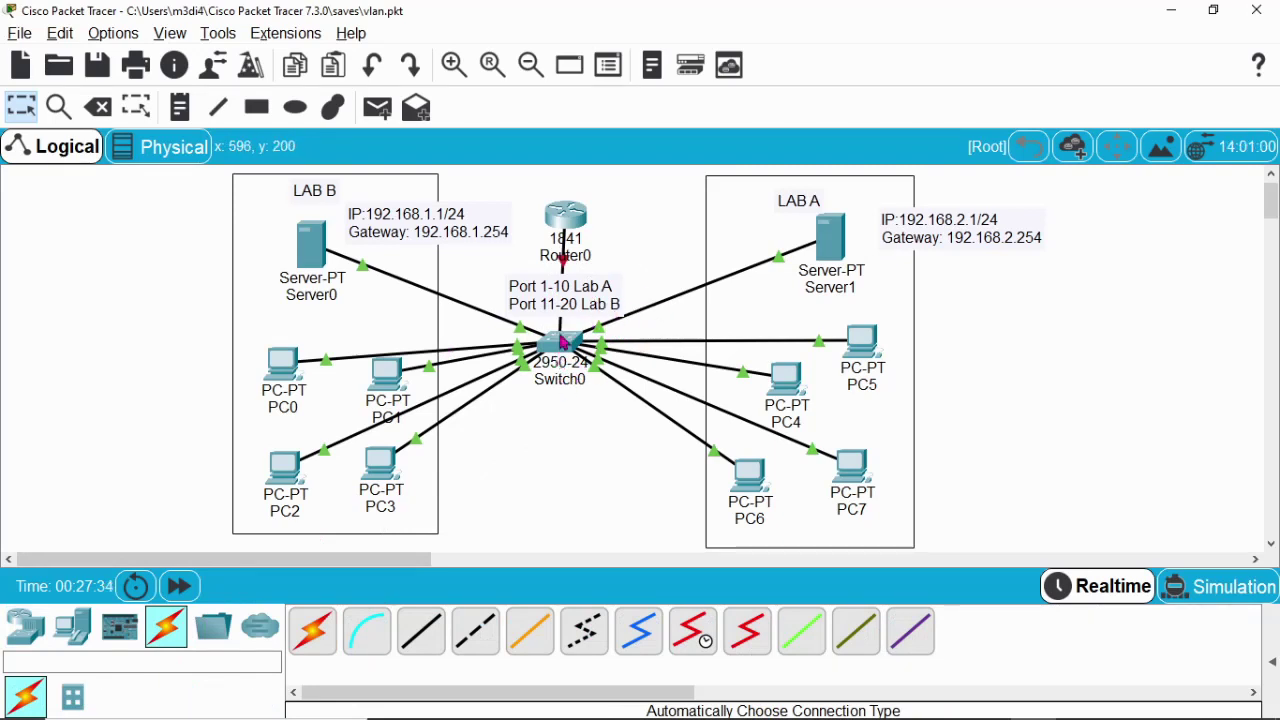
{"action": "left_click_drag", "start_coordinate": [565, 216], "coordinate": [567, 191]}
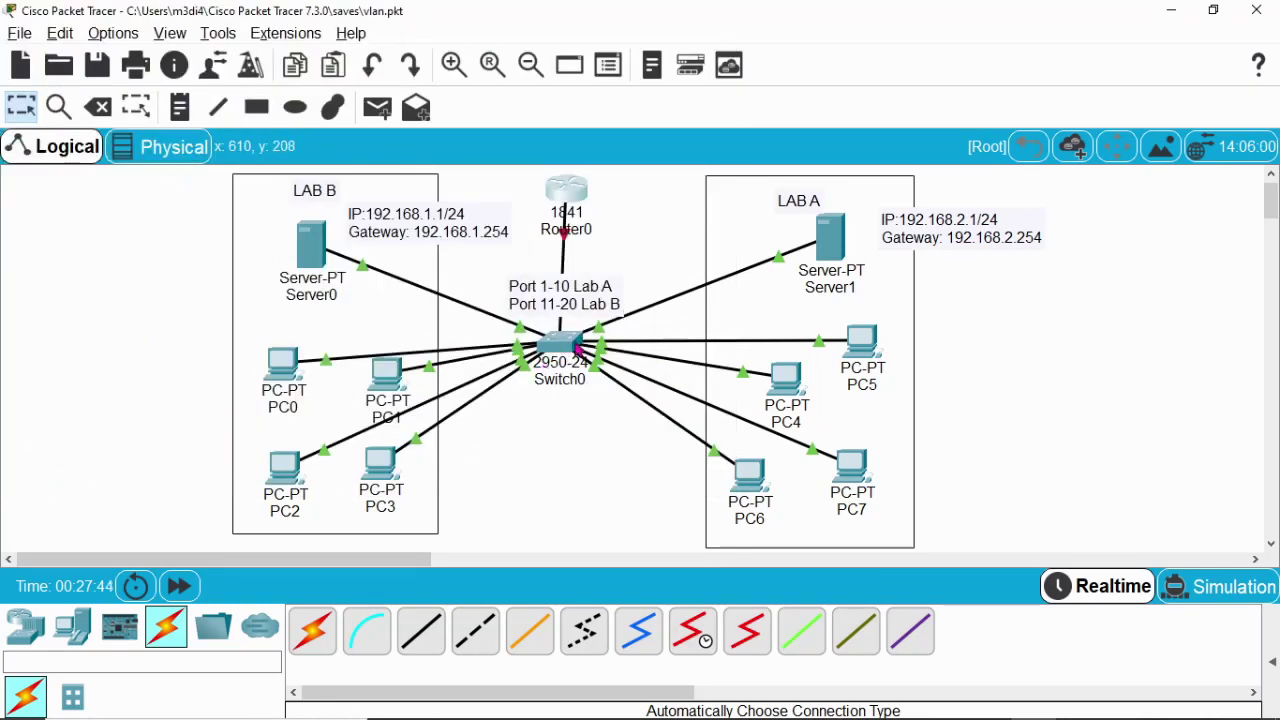
- Check Switch0's physical device view and command line, and close its window
{"action": "left_click", "coordinate": [570, 345]}
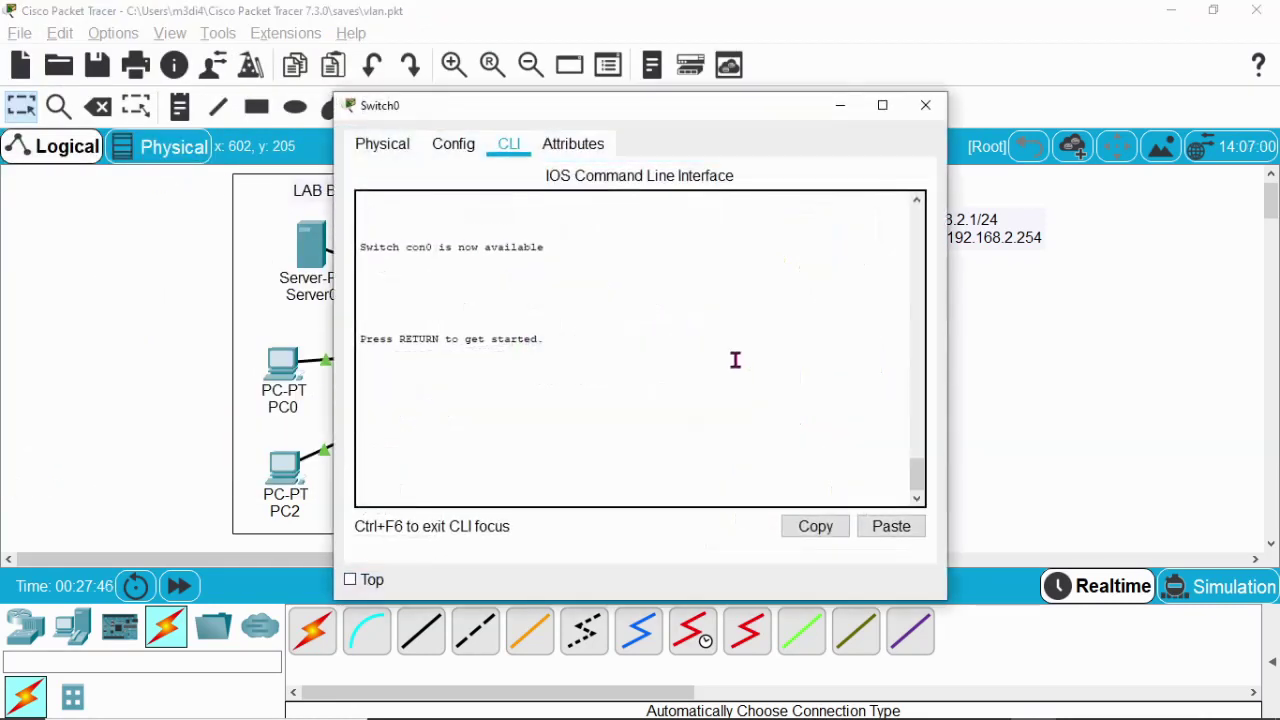
{"action": "left_click", "coordinate": [383, 147]}
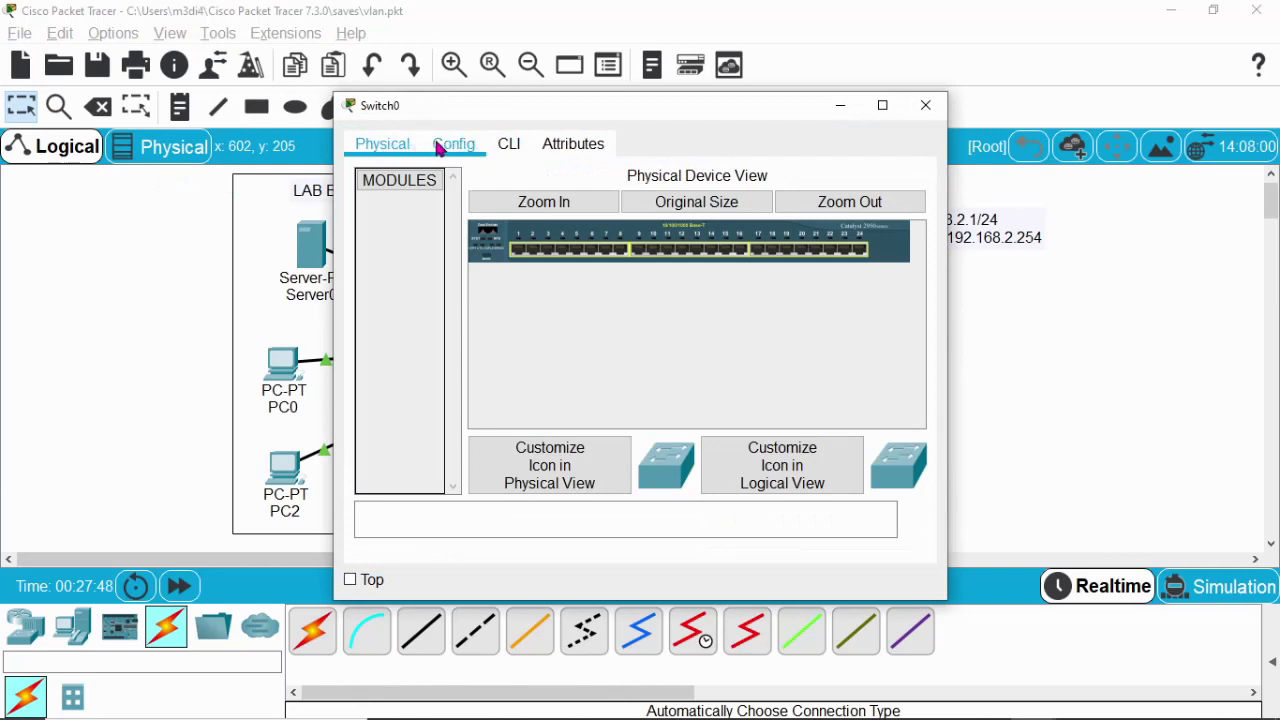
{"action": "left_click", "coordinate": [507, 147]}
{"action": "left_click", "coordinate": [926, 105]}
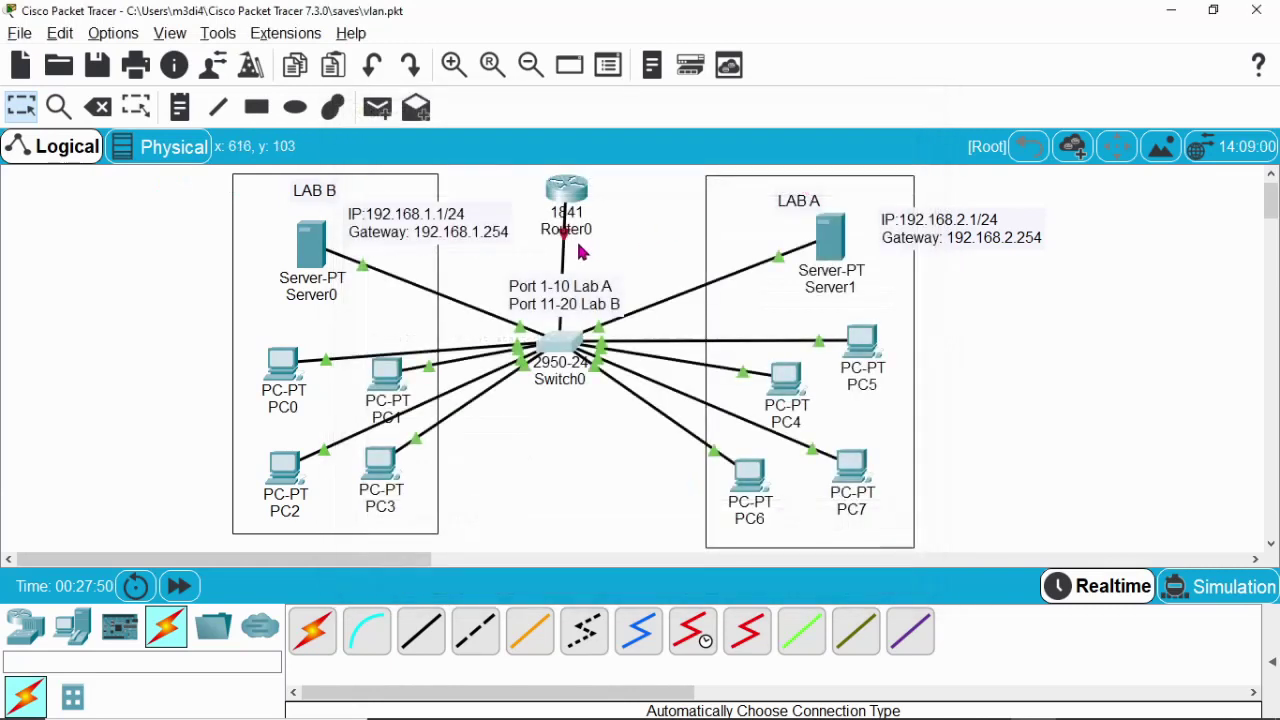
- Delete the automatically chosen cable between Router0 and Switch0
{"action": "left_click", "coordinate": [98, 107]}
{"action": "left_click", "coordinate": [565, 268]}
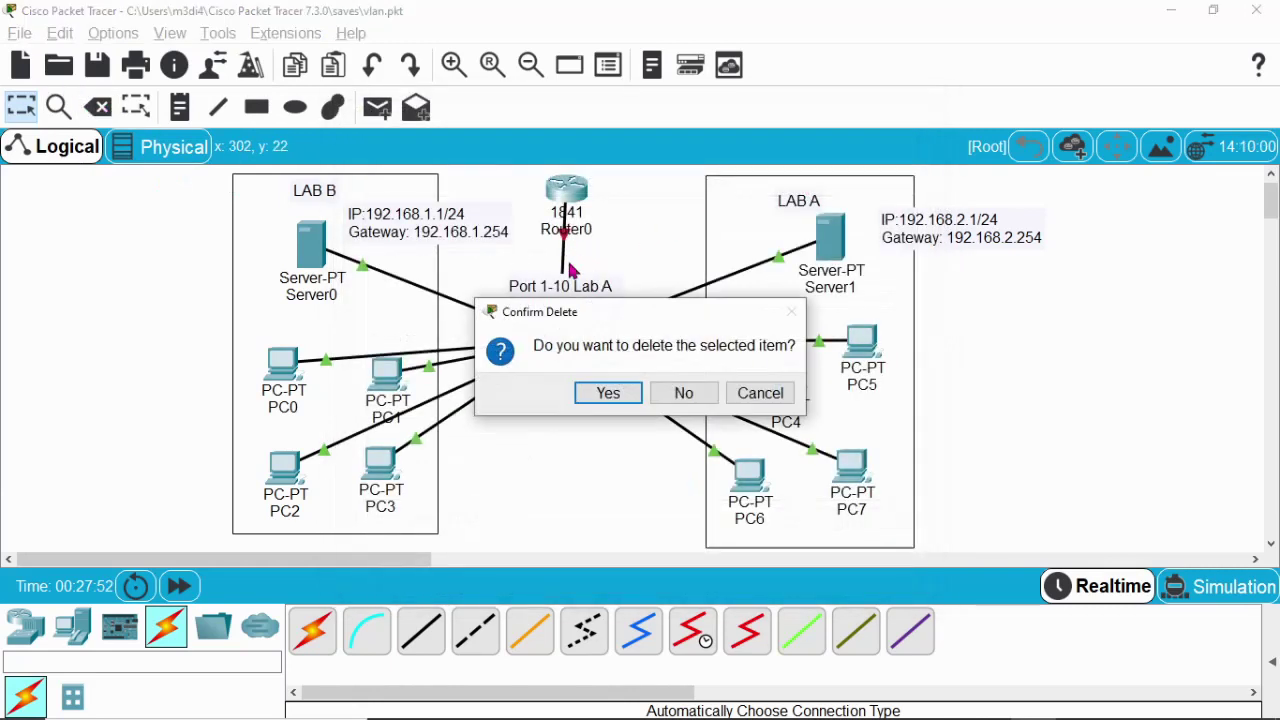
{"action": "left_click", "coordinate": [760, 393]}
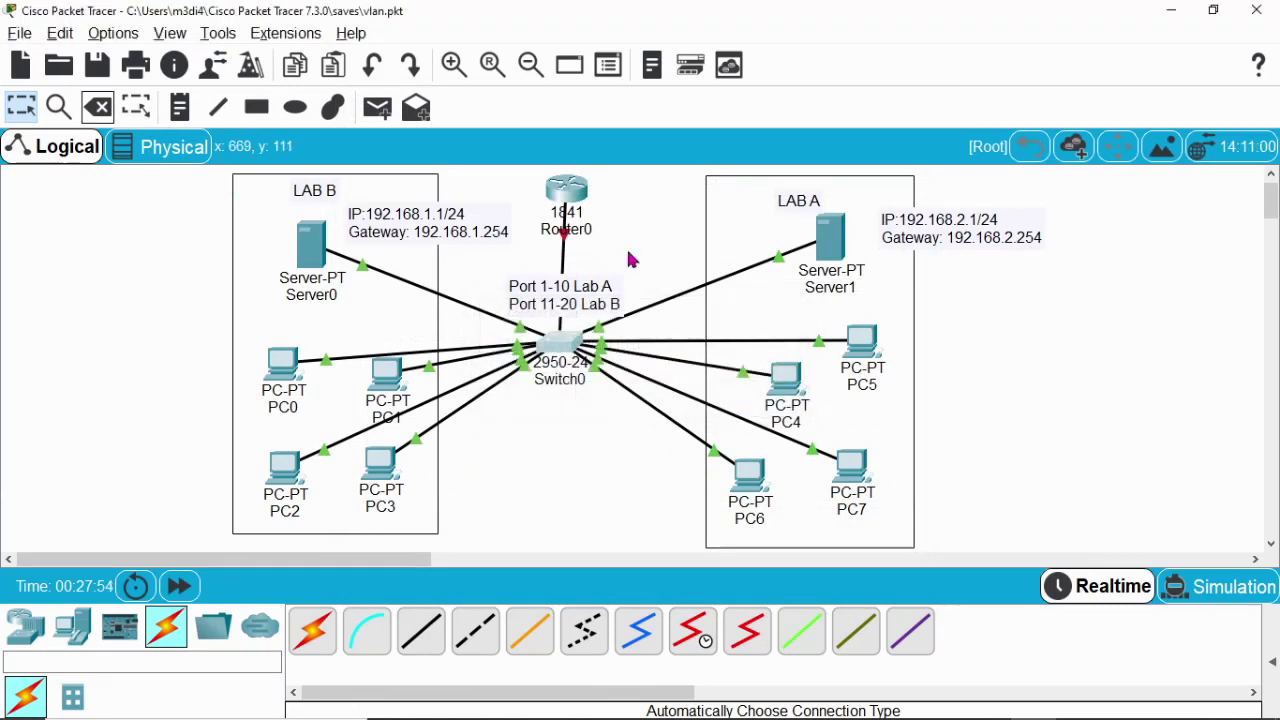
- Connect Router0's FastEthernet0/0 to Switch0's FastEthernet0/24 with a copper straight-through cable
{"action": "left_click", "coordinate": [421, 631]}
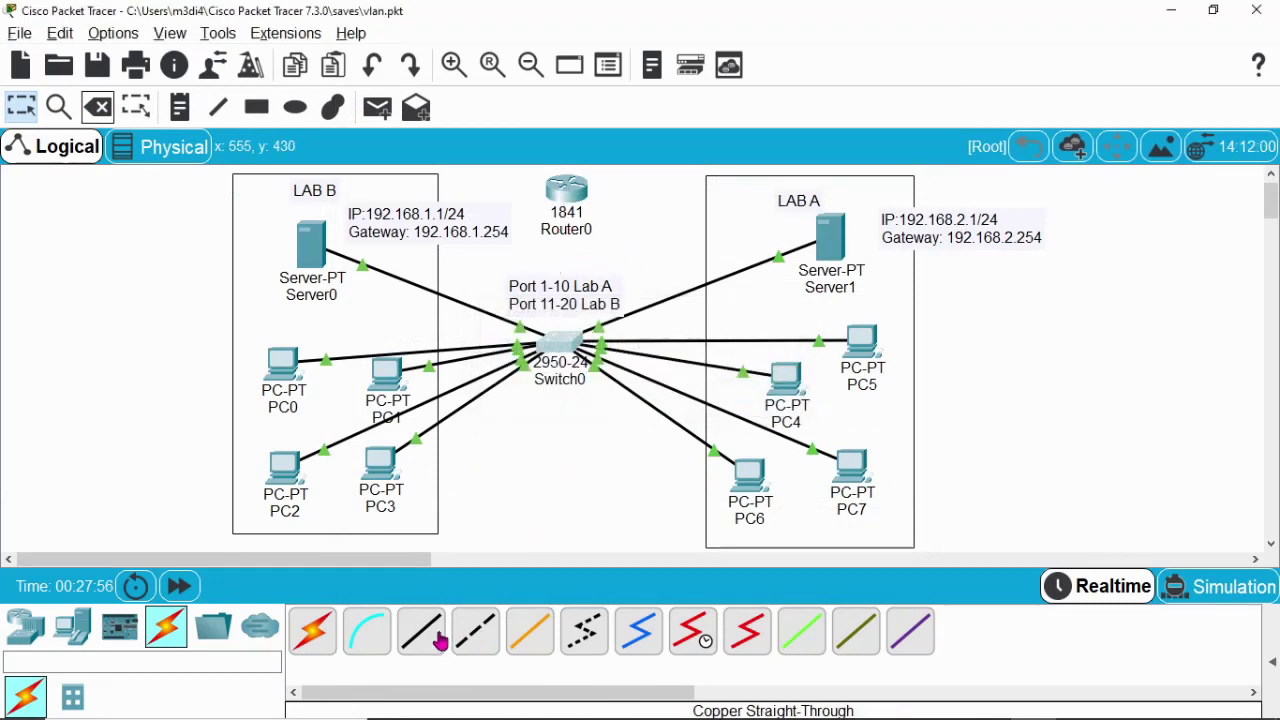
{"action": "left_click", "coordinate": [566, 190]}
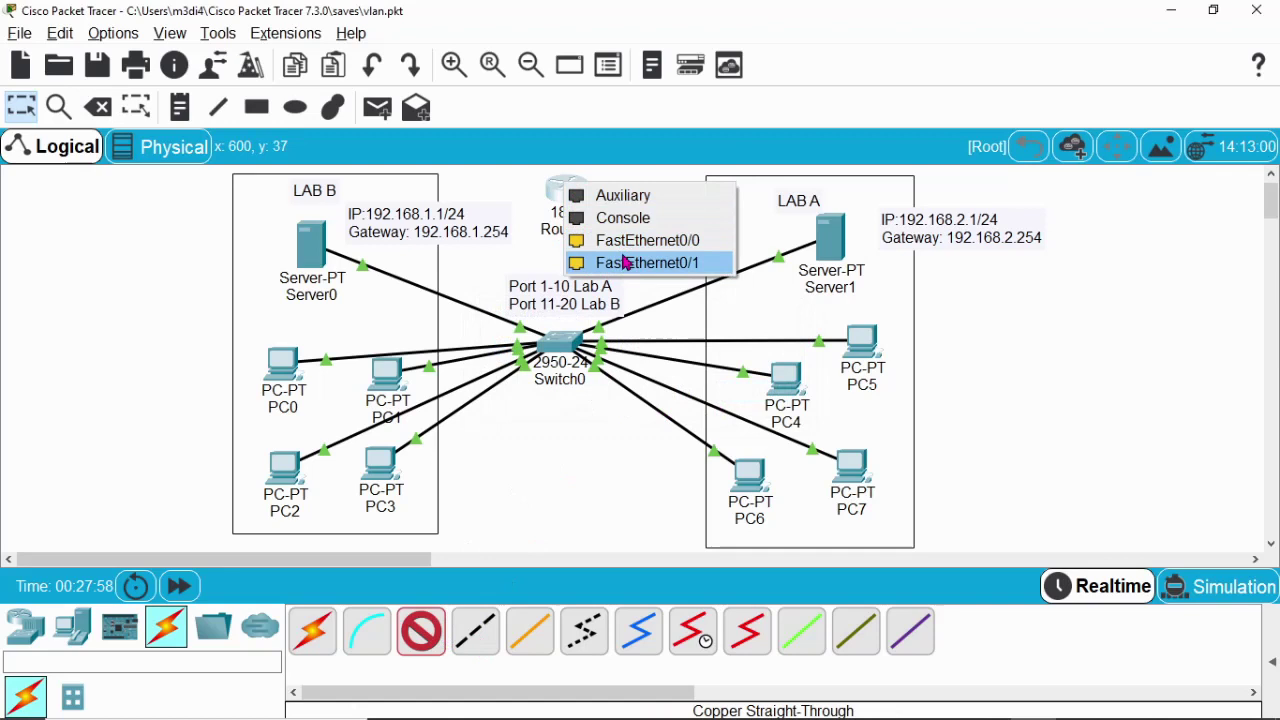
{"action": "left_click", "coordinate": [640, 241]}
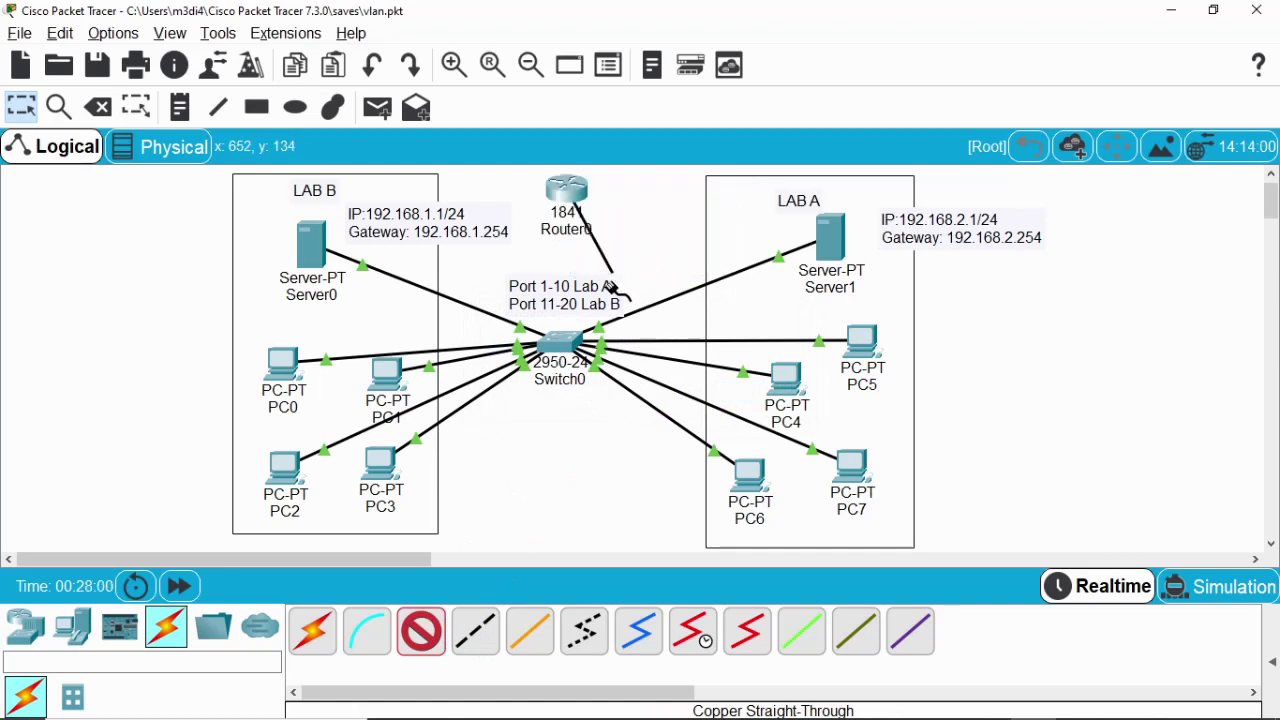
{"action": "left_click", "coordinate": [561, 340]}
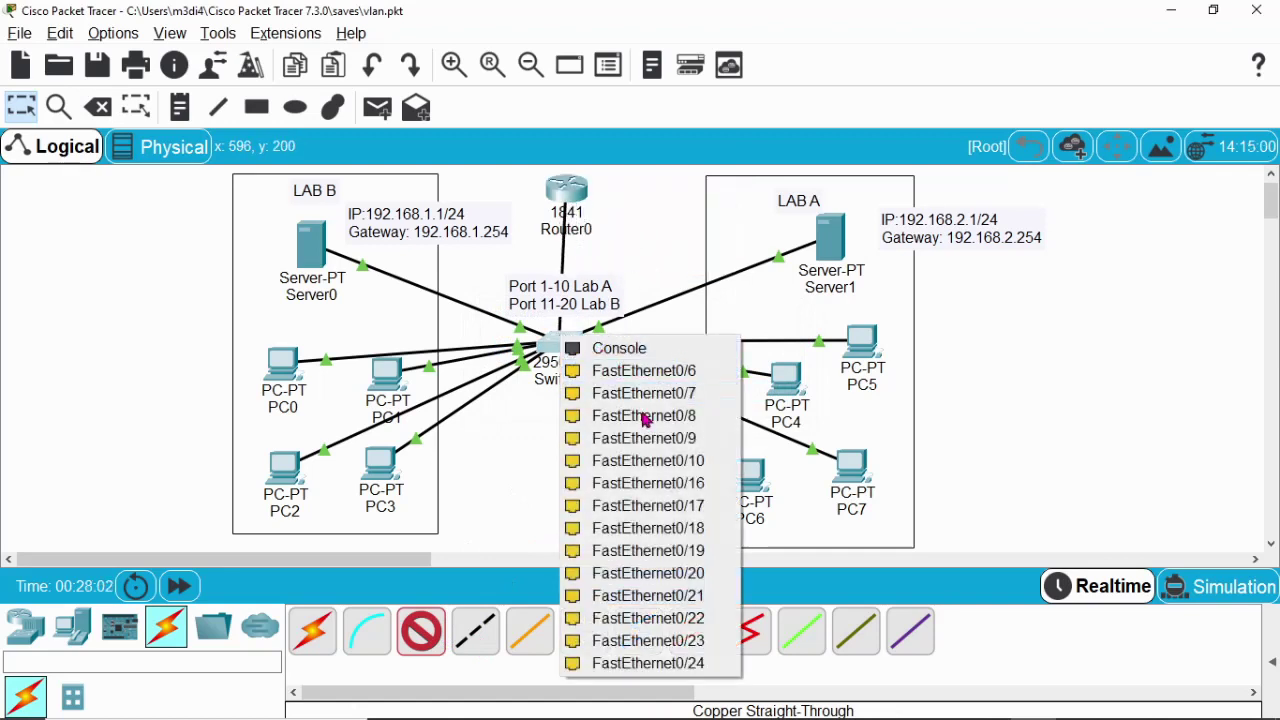
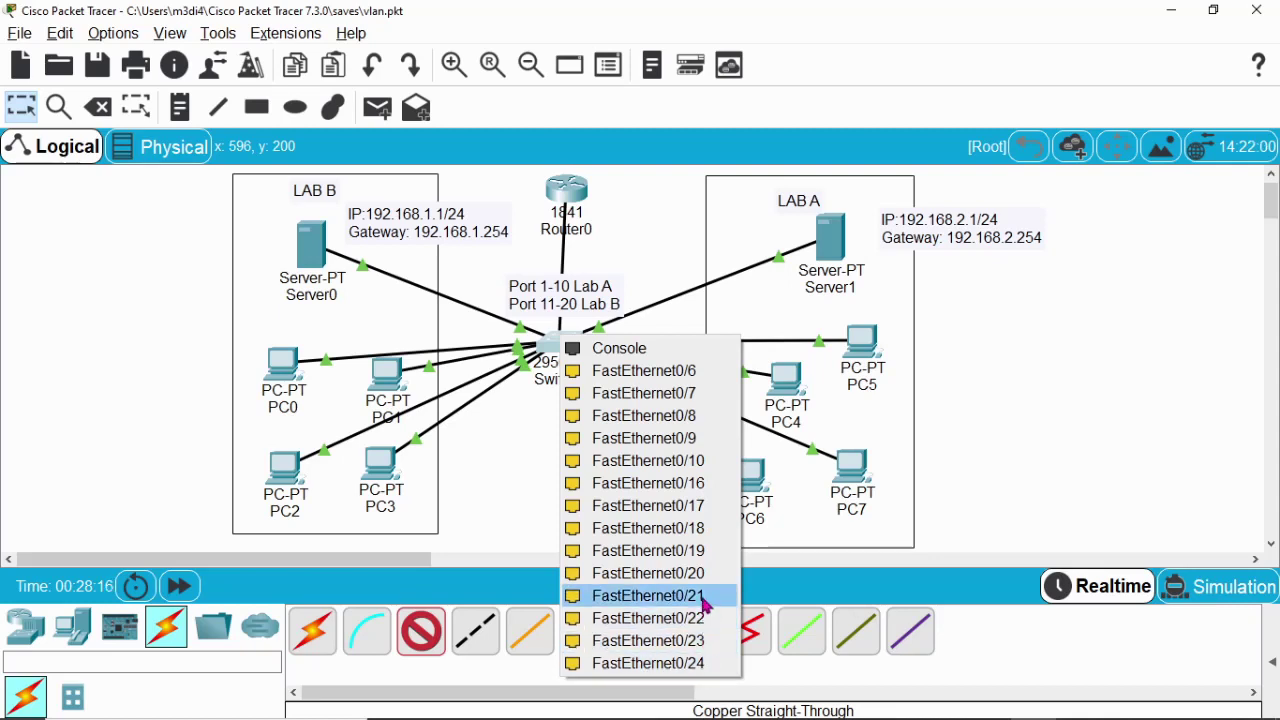
{"action": "left_click", "coordinate": [700, 664]}
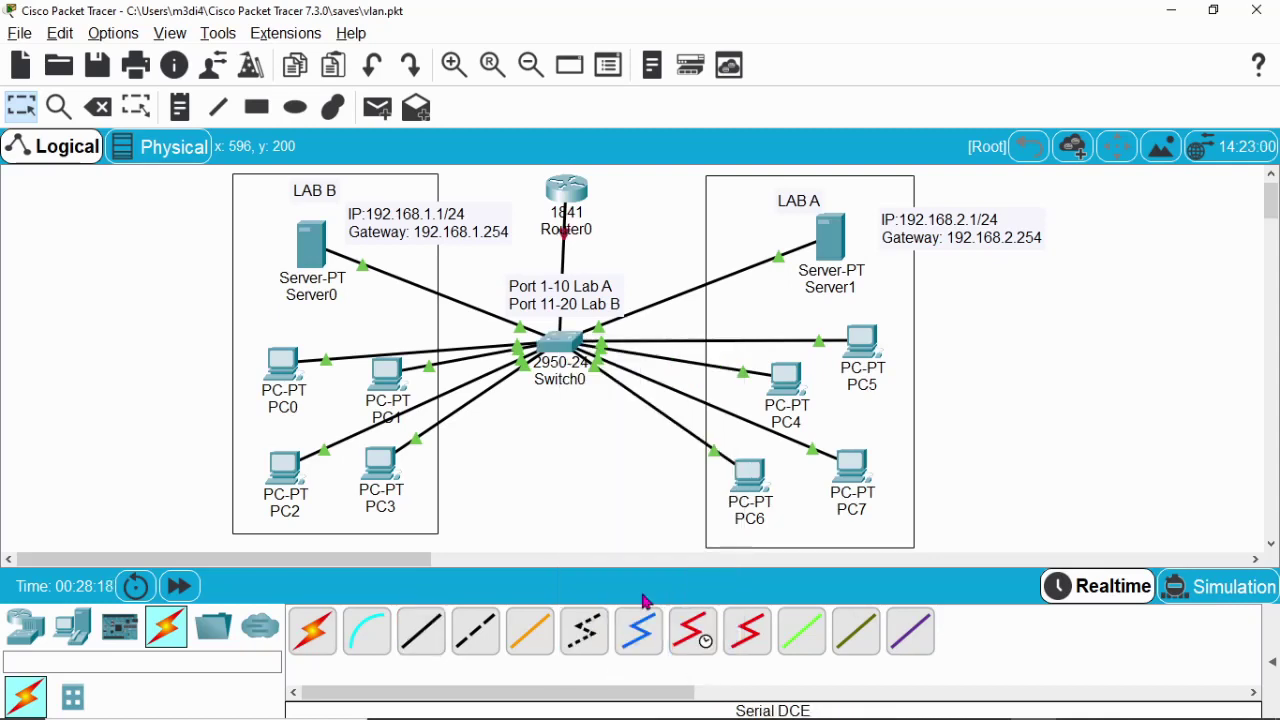
- Reposition Router0 above Switch0, shifting it slightly toward Lab A
{"action": "left_click_drag", "start_coordinate": [571, 191], "coordinate": [567, 187]}
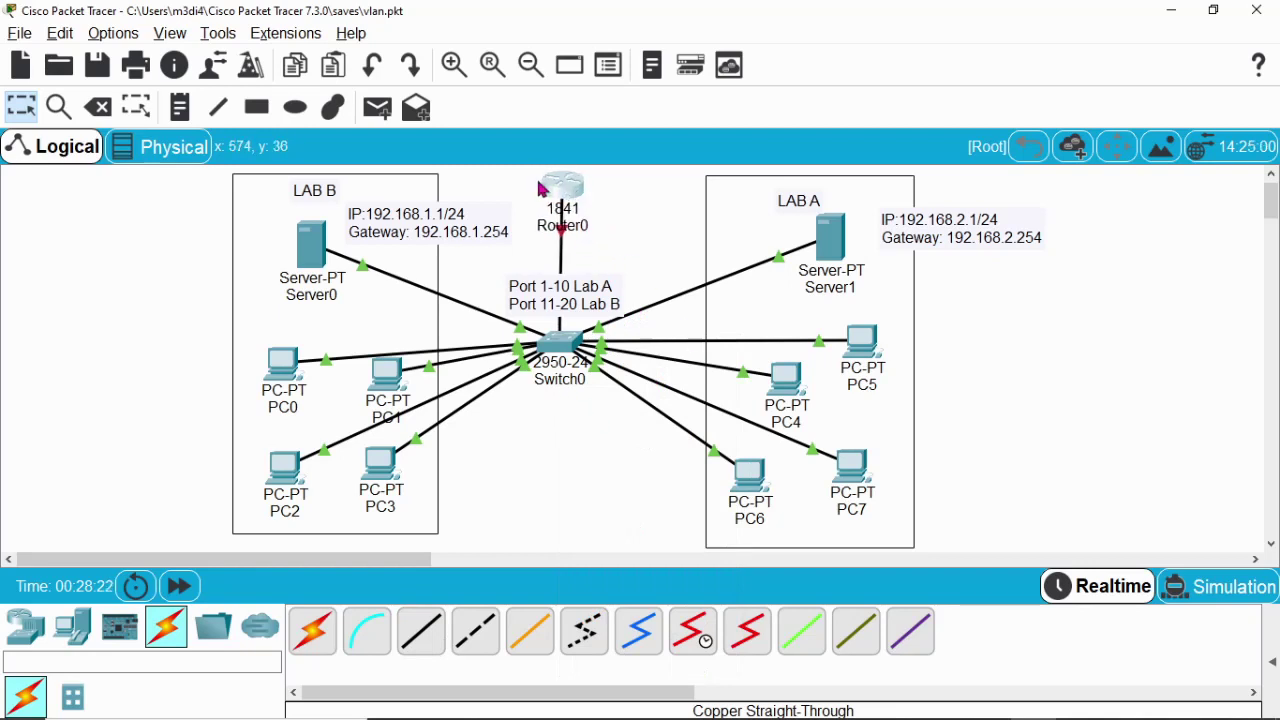
{"action": "left_click_drag", "start_coordinate": [564, 184], "coordinate": [569, 192]}
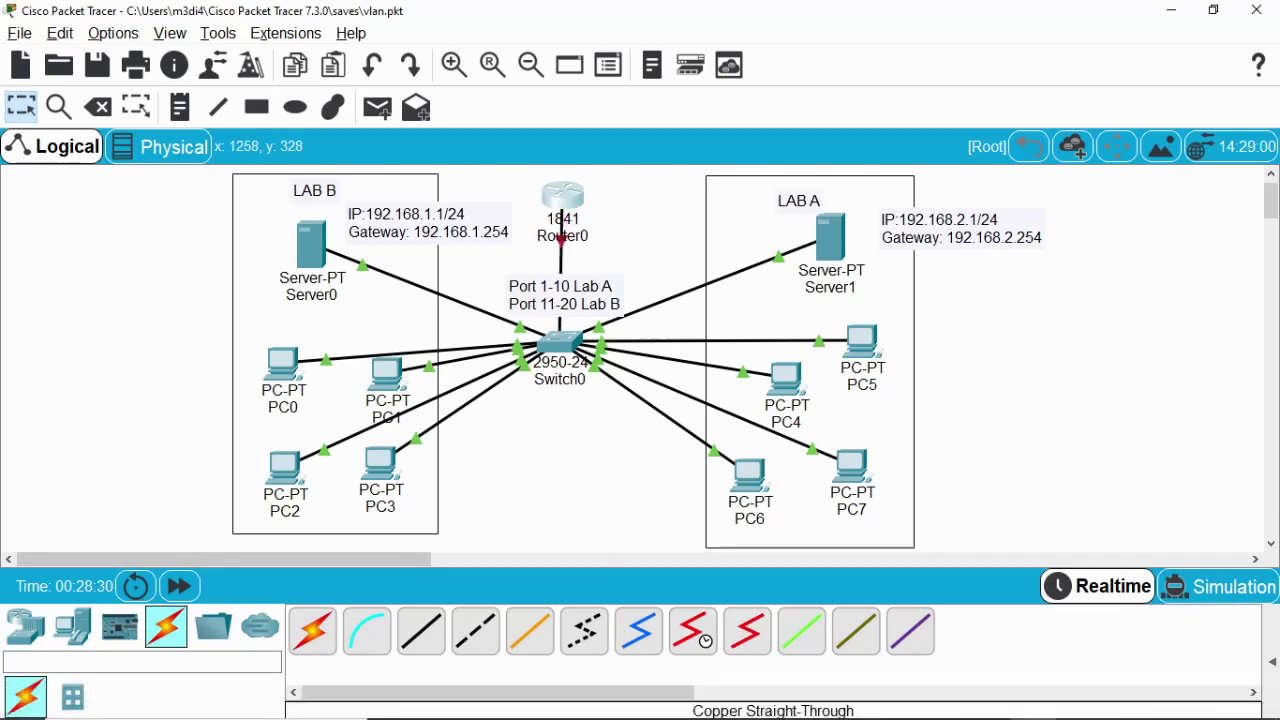
{"action": "key", "text": "alt+Tab"}
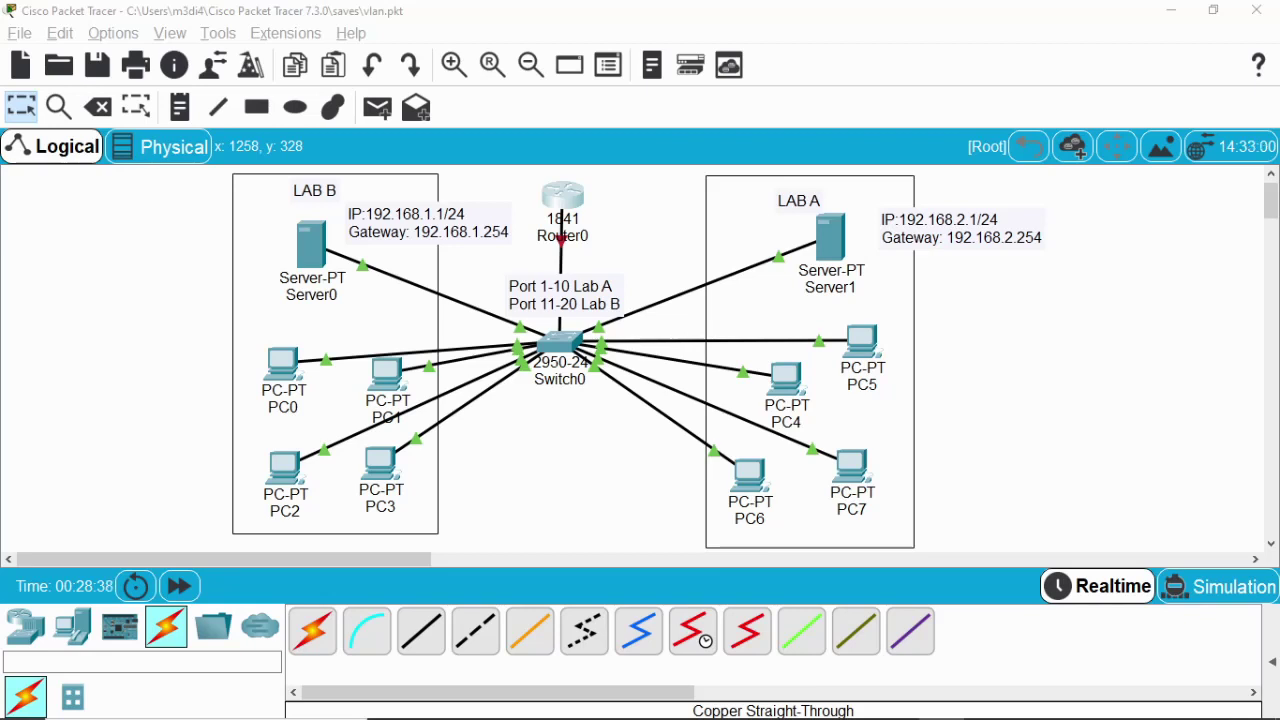
{"action": "left_click_drag", "start_coordinate": [562, 200], "coordinate": [570, 200]}
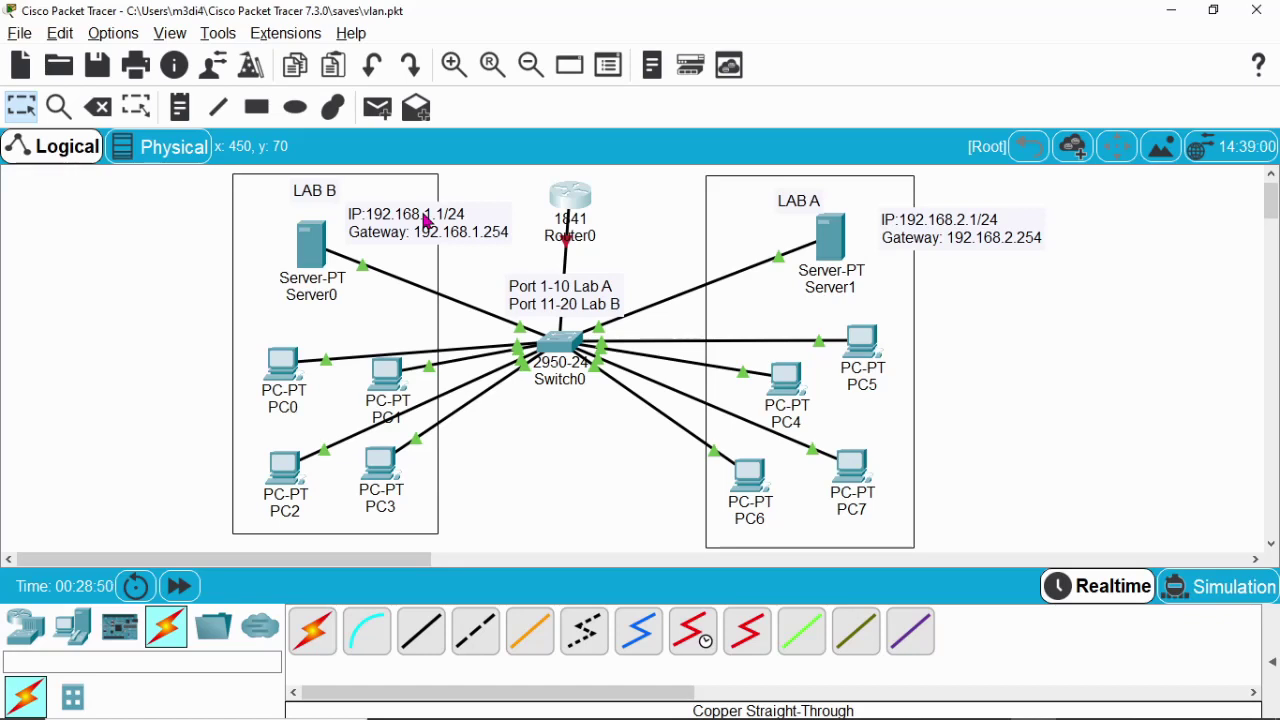
{"action": "left_click_drag", "start_coordinate": [576, 202], "coordinate": [600, 197]}
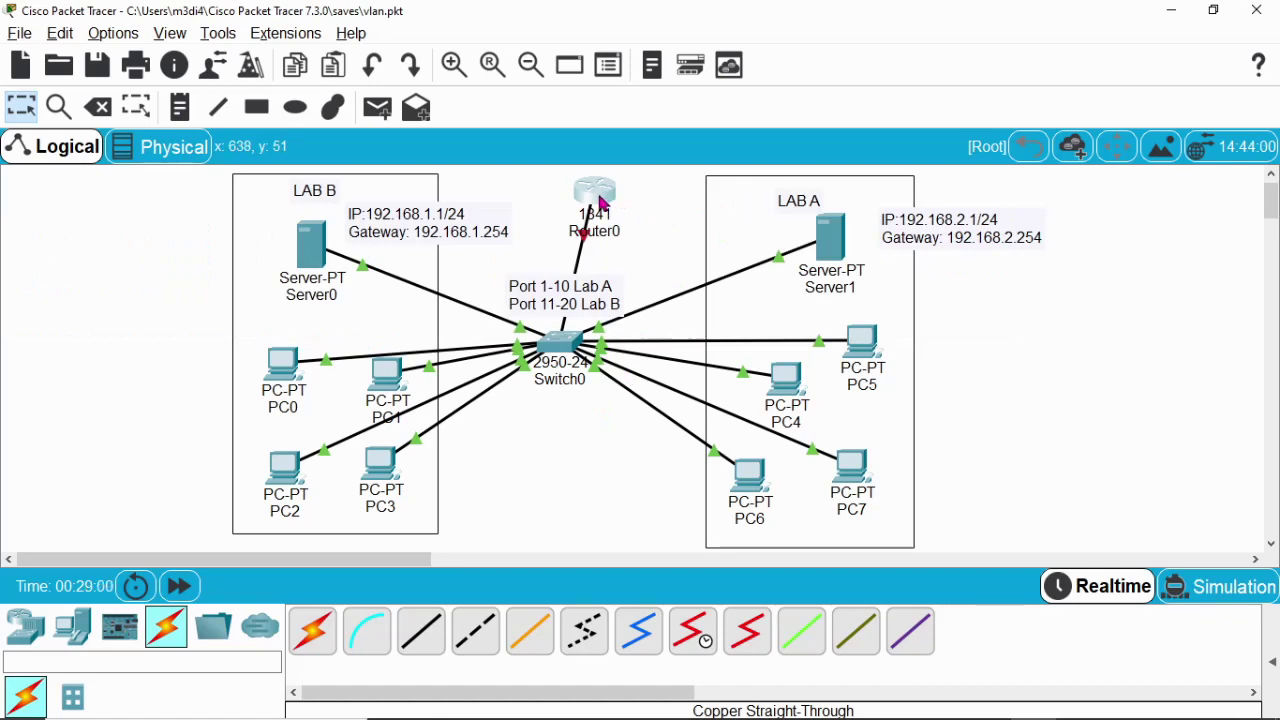
{"action": "mouse_move", "coordinate": [601, 203]}
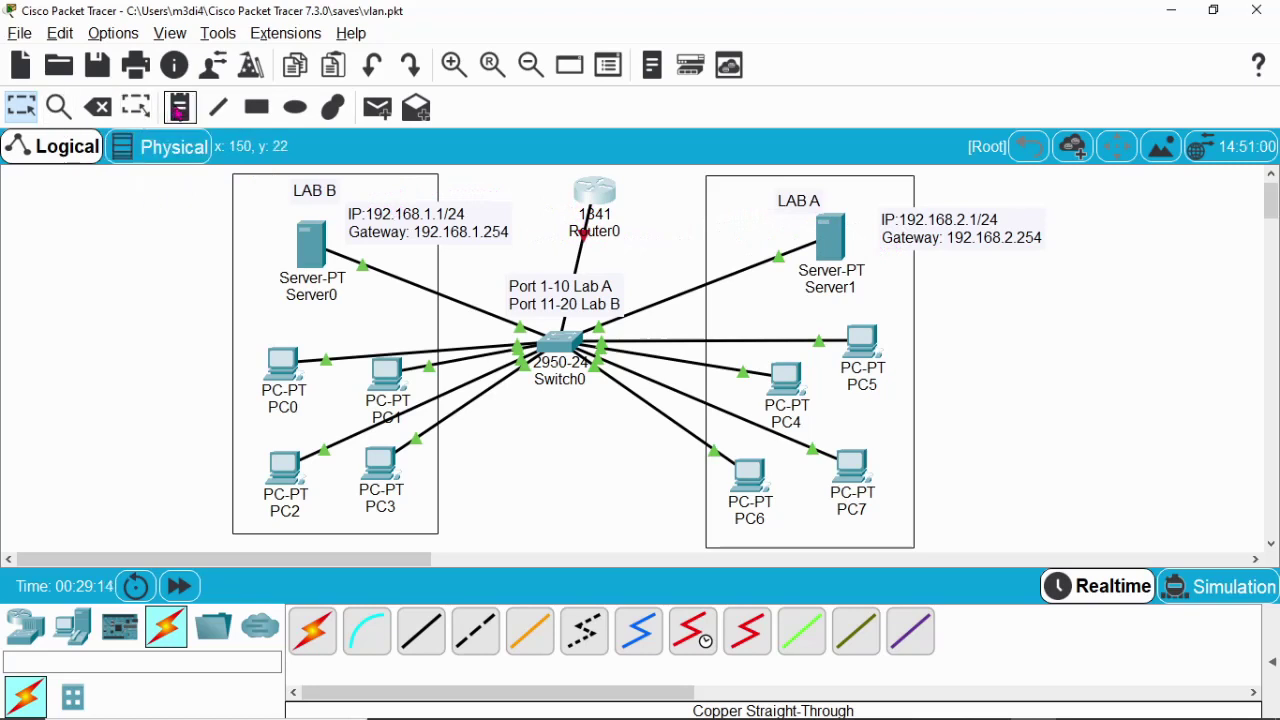
- Add a two-line note reading "fa0/0.200" and "192.168.1.254" beside Router0 on the Lab B side
{"action": "left_click", "coordinate": [180, 107]}
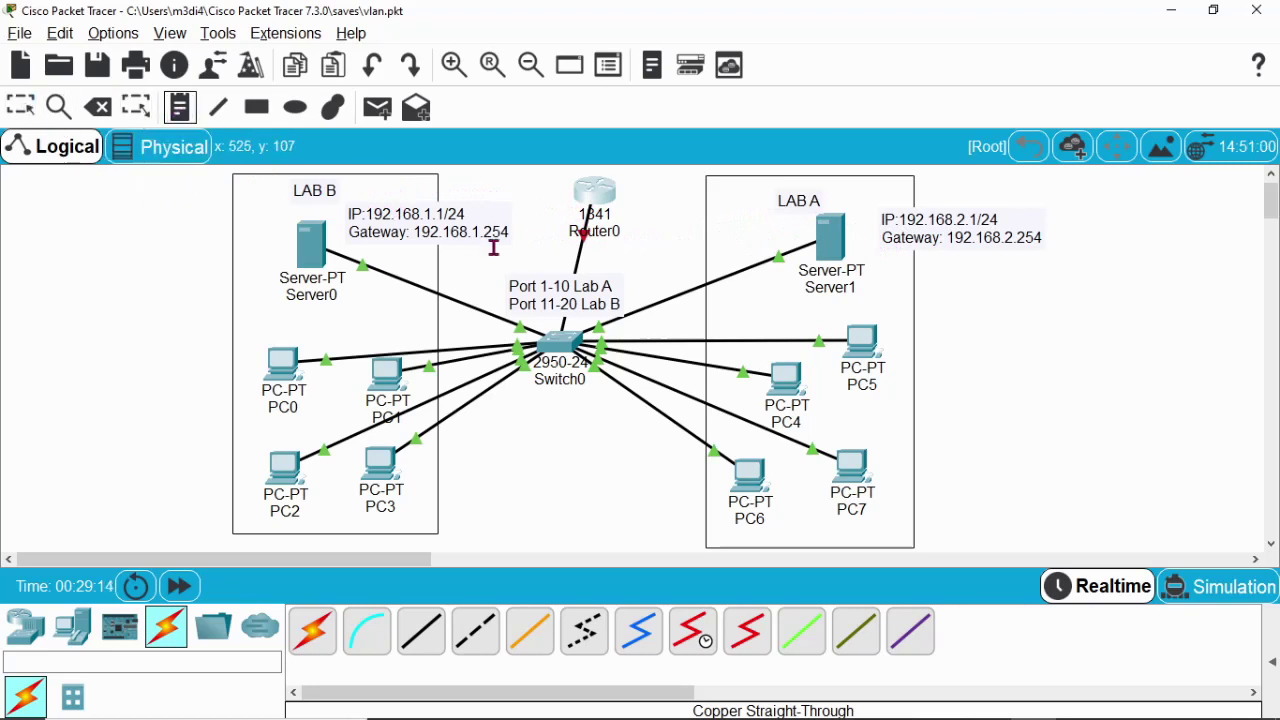
{"action": "left_click", "coordinate": [502, 189]}
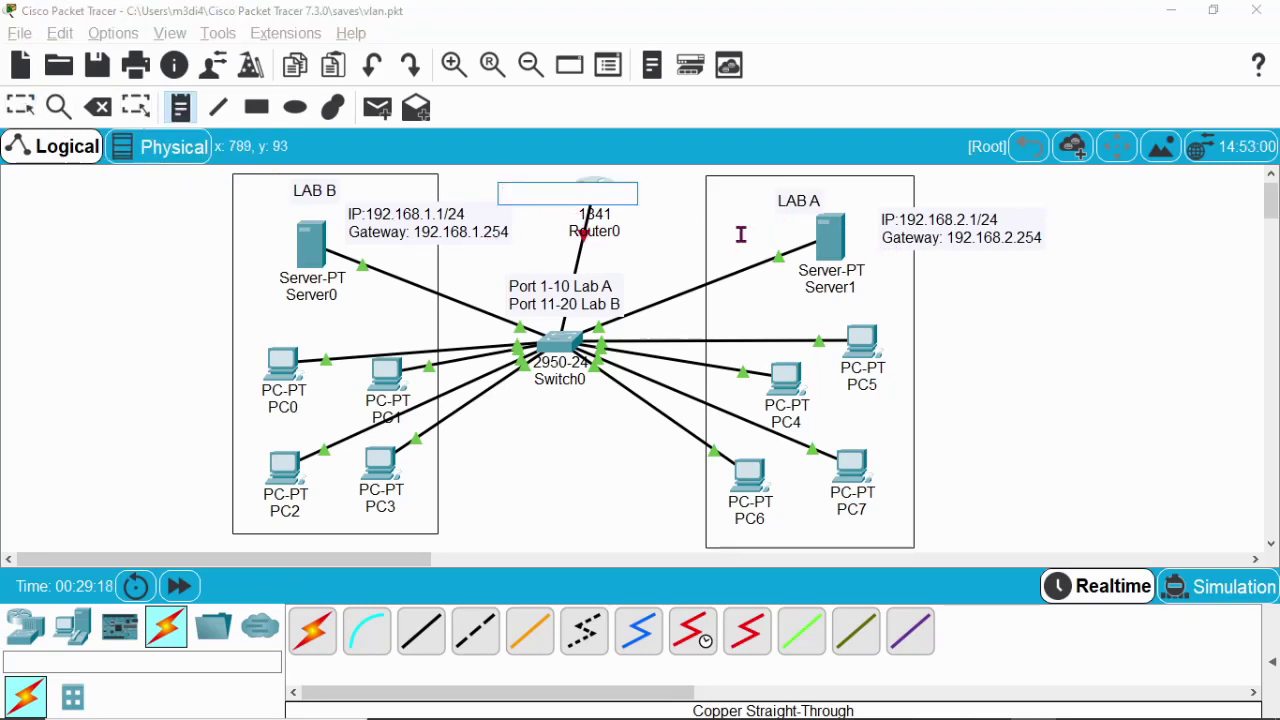
{"action": "type", "text": "fa"}
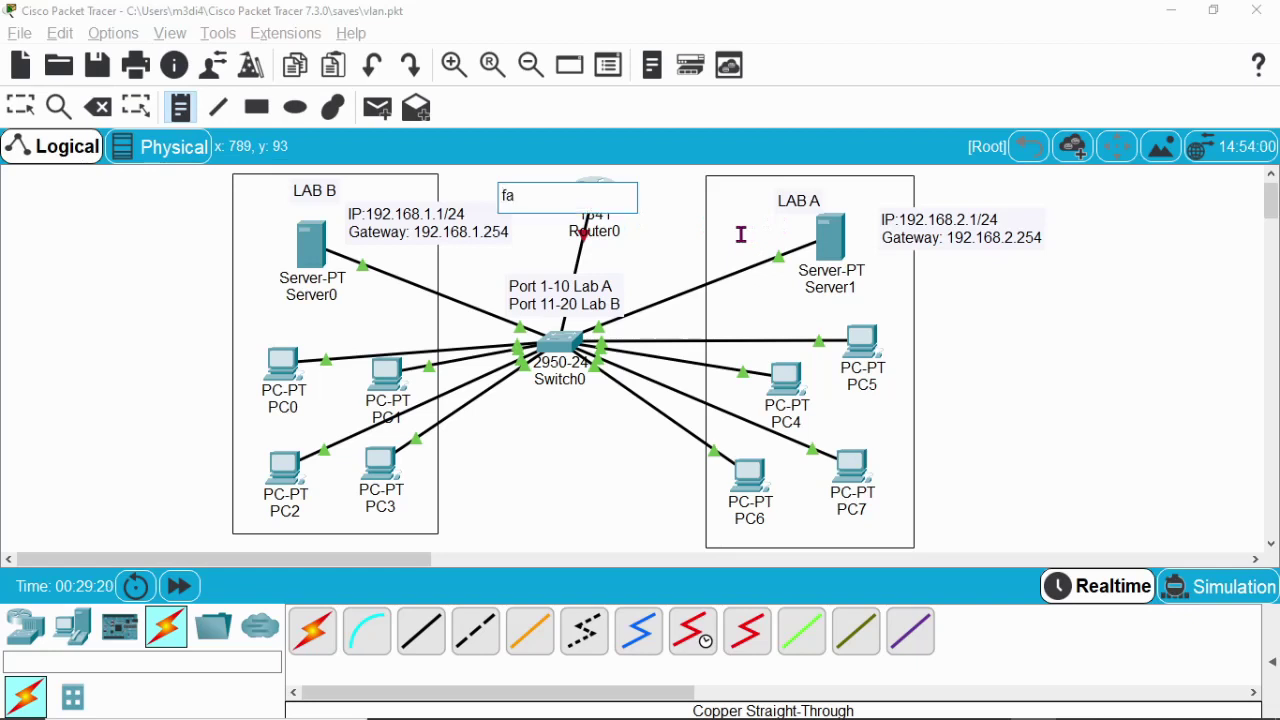
{"action": "type", "text": "0/0.200"}
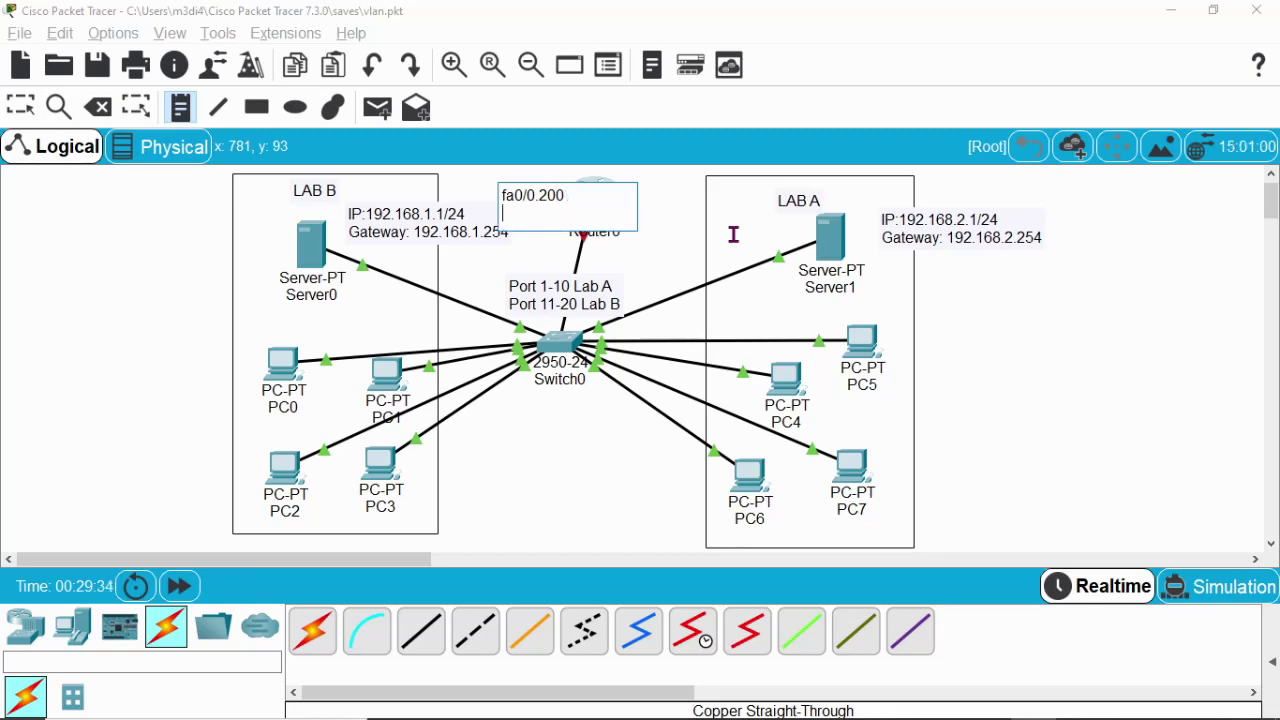
{"action": "type", "text": "192.1"}
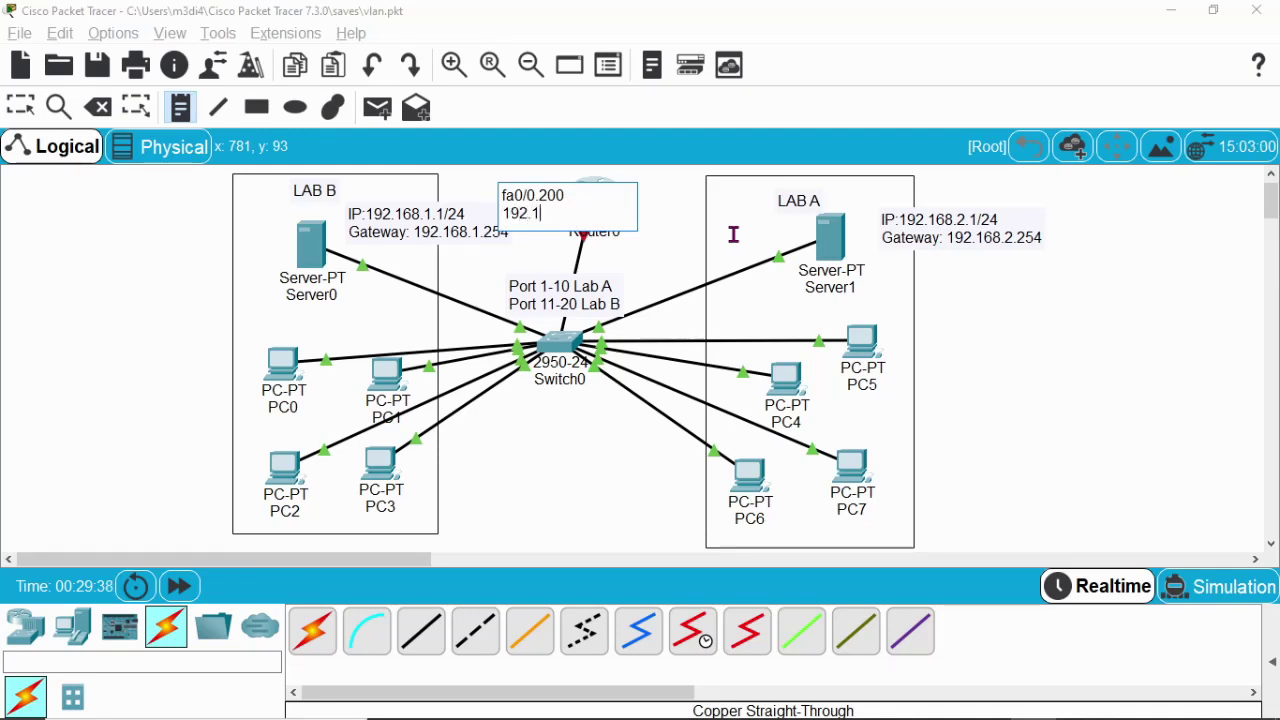
{"action": "type", "text": "68.1.254"}
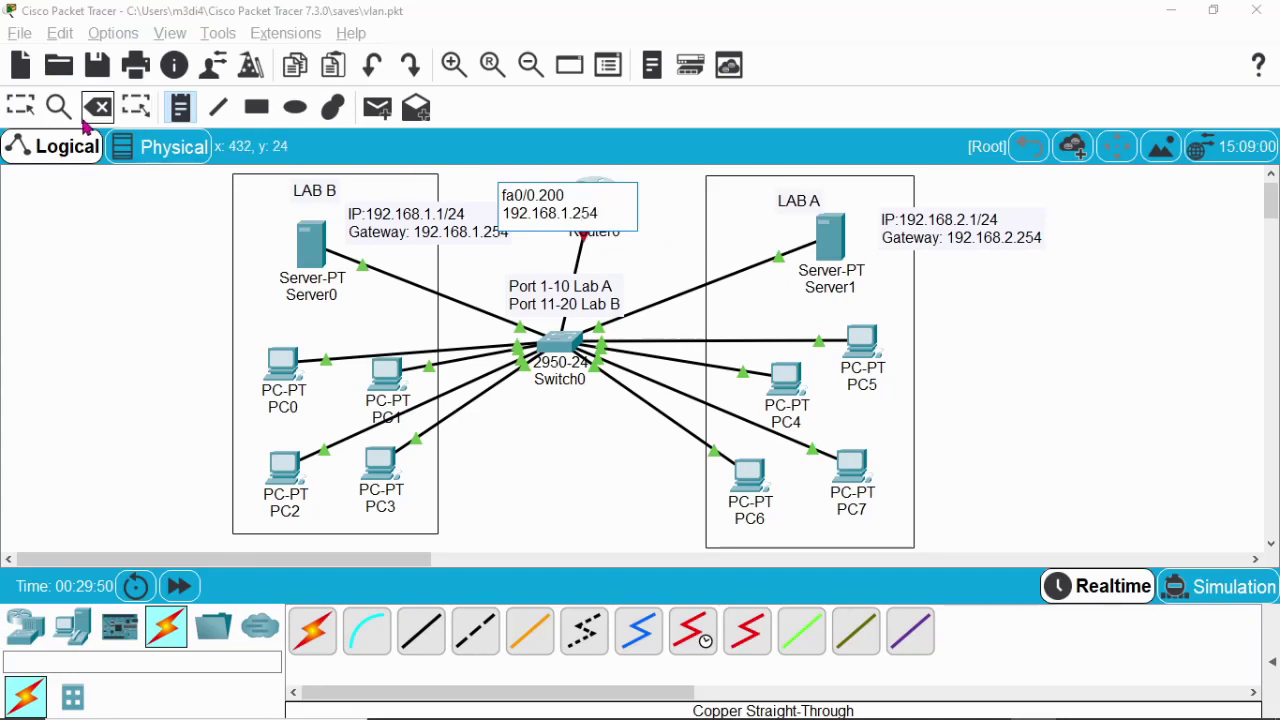
{"action": "left_click", "coordinate": [20, 108]}
{"action": "left_click_drag", "start_coordinate": [550, 207], "coordinate": [514, 194]}
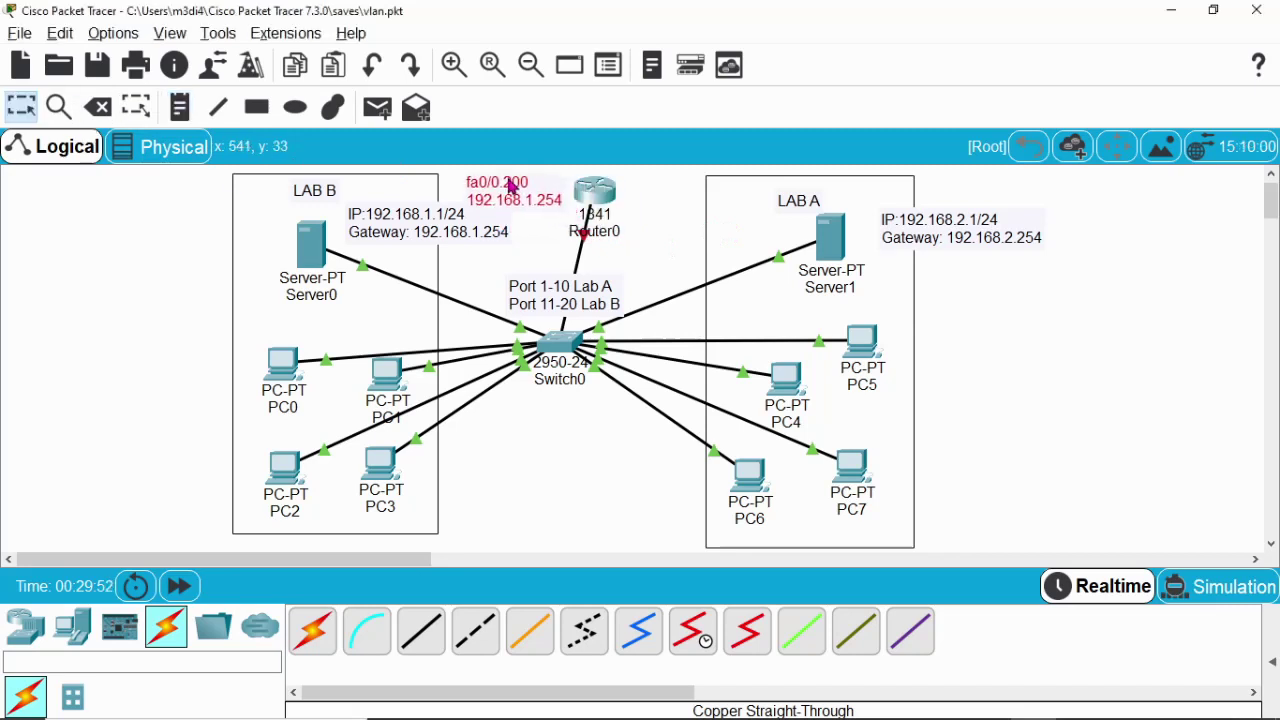
- Add a two-line note reading "fa0/0.100" and "192.168.1.254" beside Router0 on the Lab A side
{"action": "left_click", "coordinate": [180, 107]}
{"action": "left_click", "coordinate": [647, 181]}
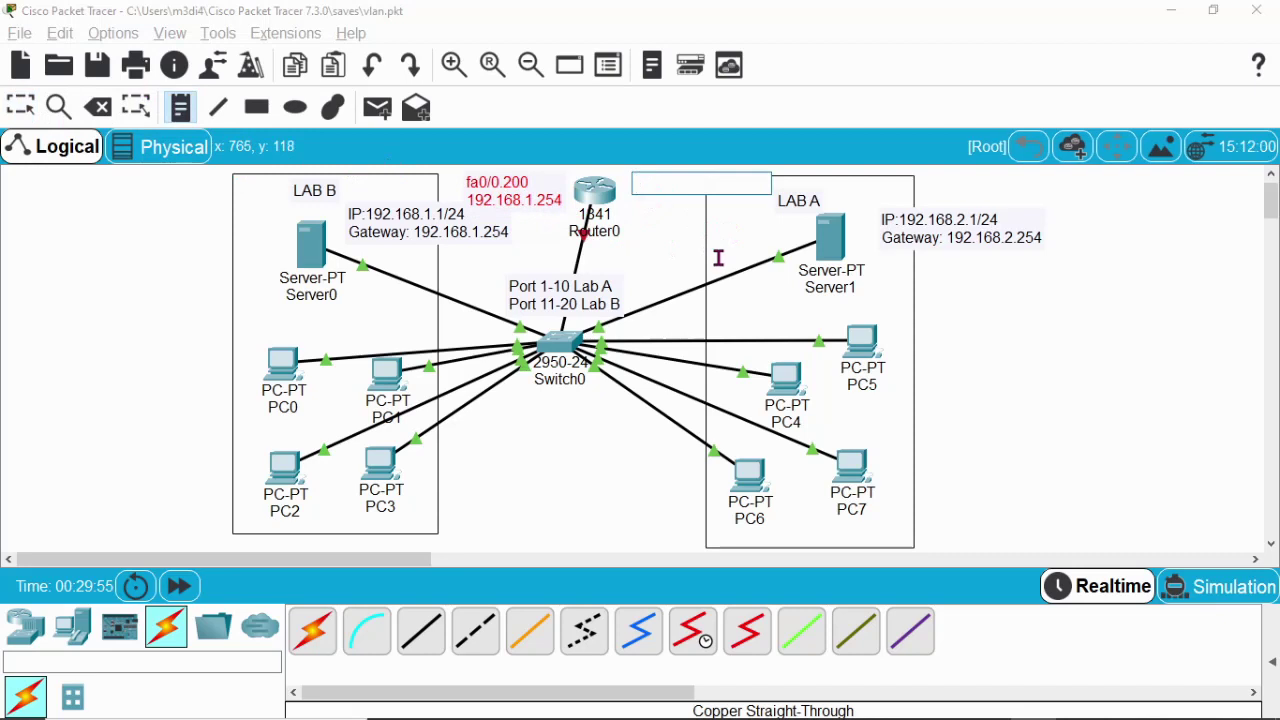
{"action": "type", "text": "fa"}
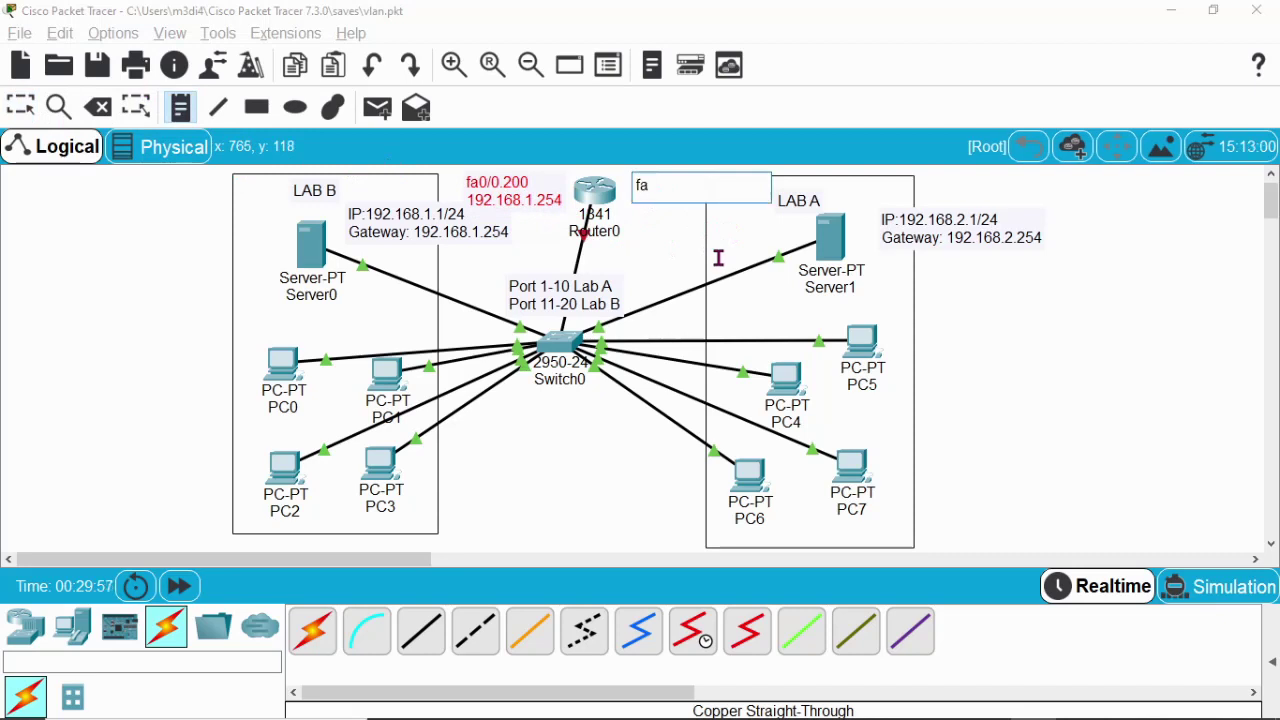
{"action": "type", "text": "0/0.100"}
{"action": "key", "text": "Return"}
{"action": "type", "text": "192.1"}
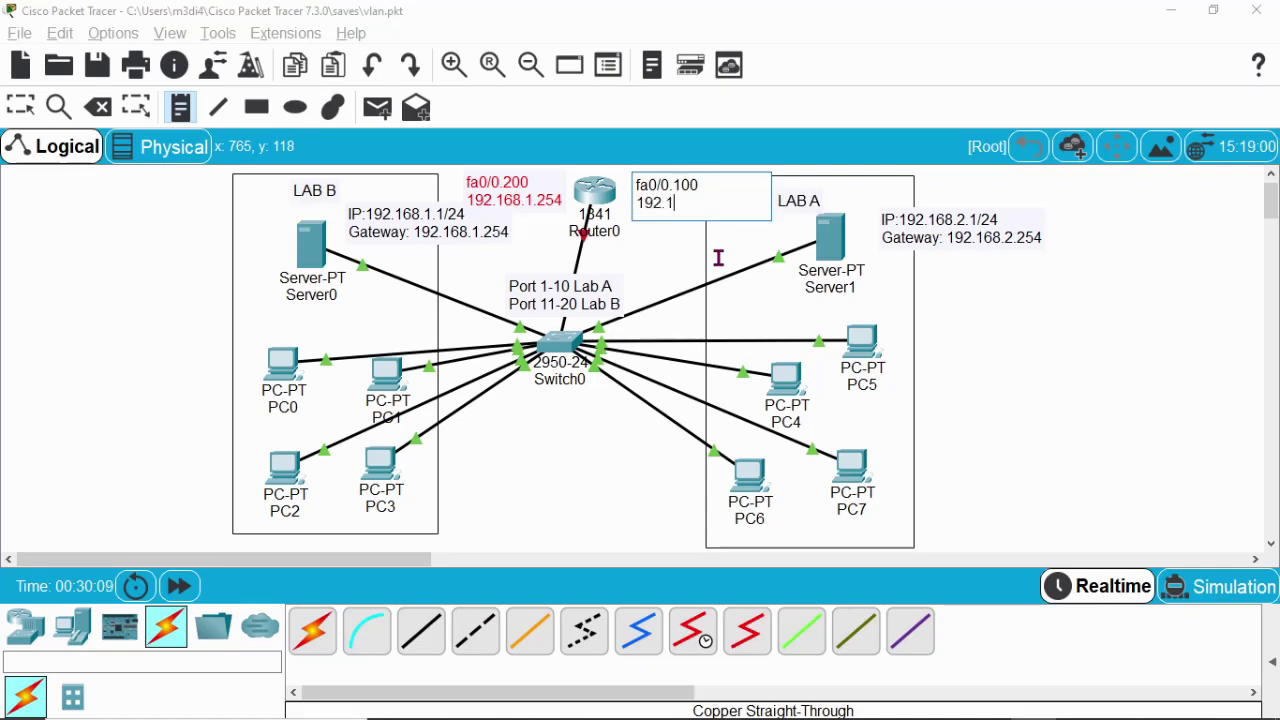
{"action": "type", "text": "68."}
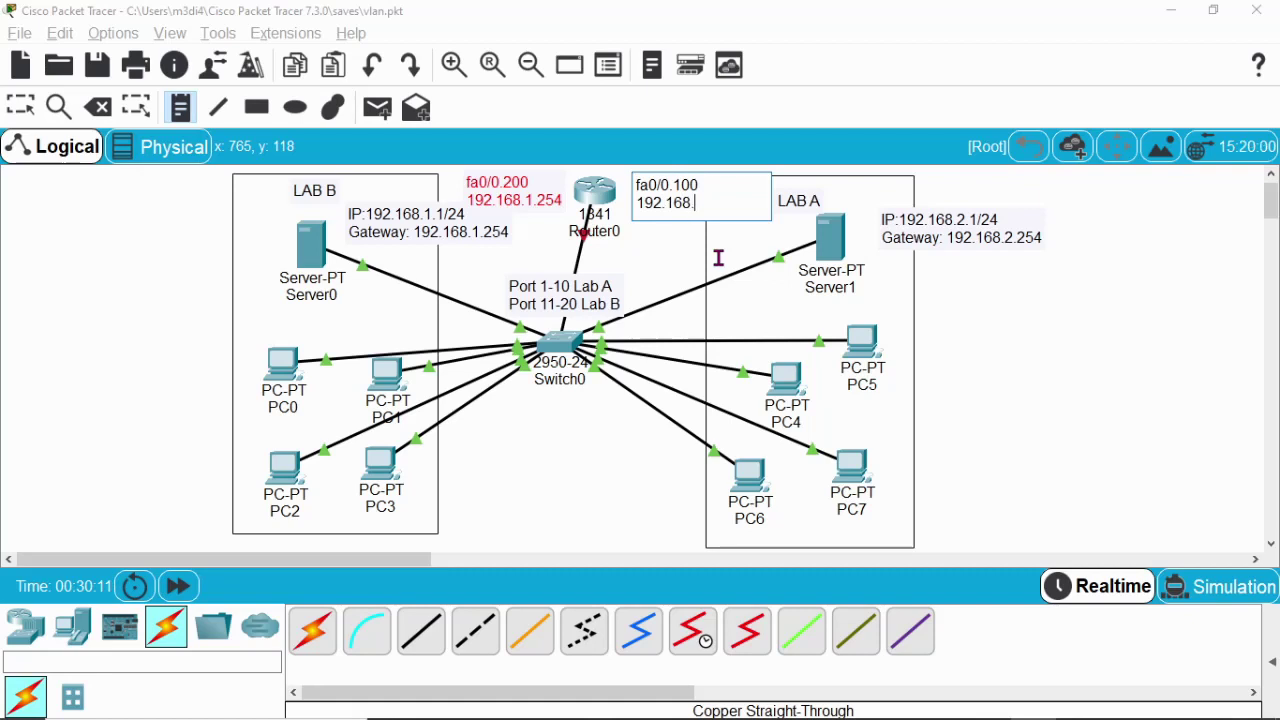
{"action": "type", "text": "1.254"}
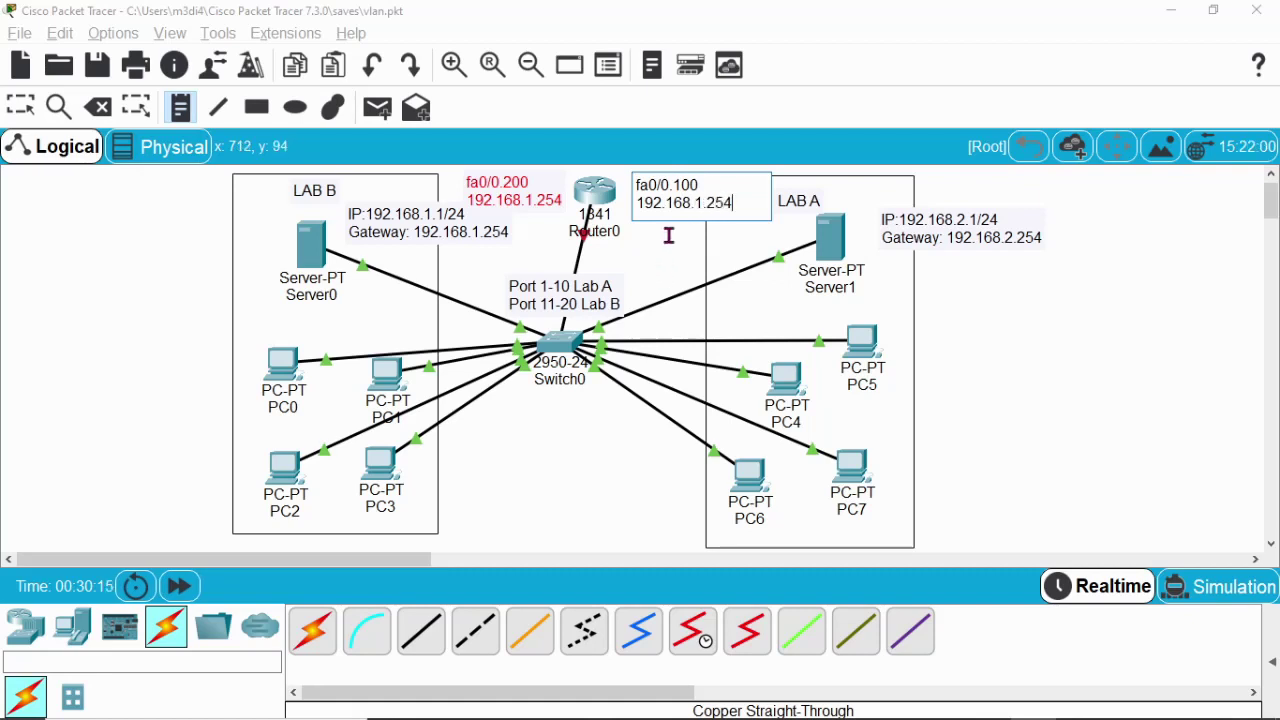
{"action": "left_click", "coordinate": [20, 107]}
{"action": "left_click_drag", "start_coordinate": [684, 206], "coordinate": [670, 196]}
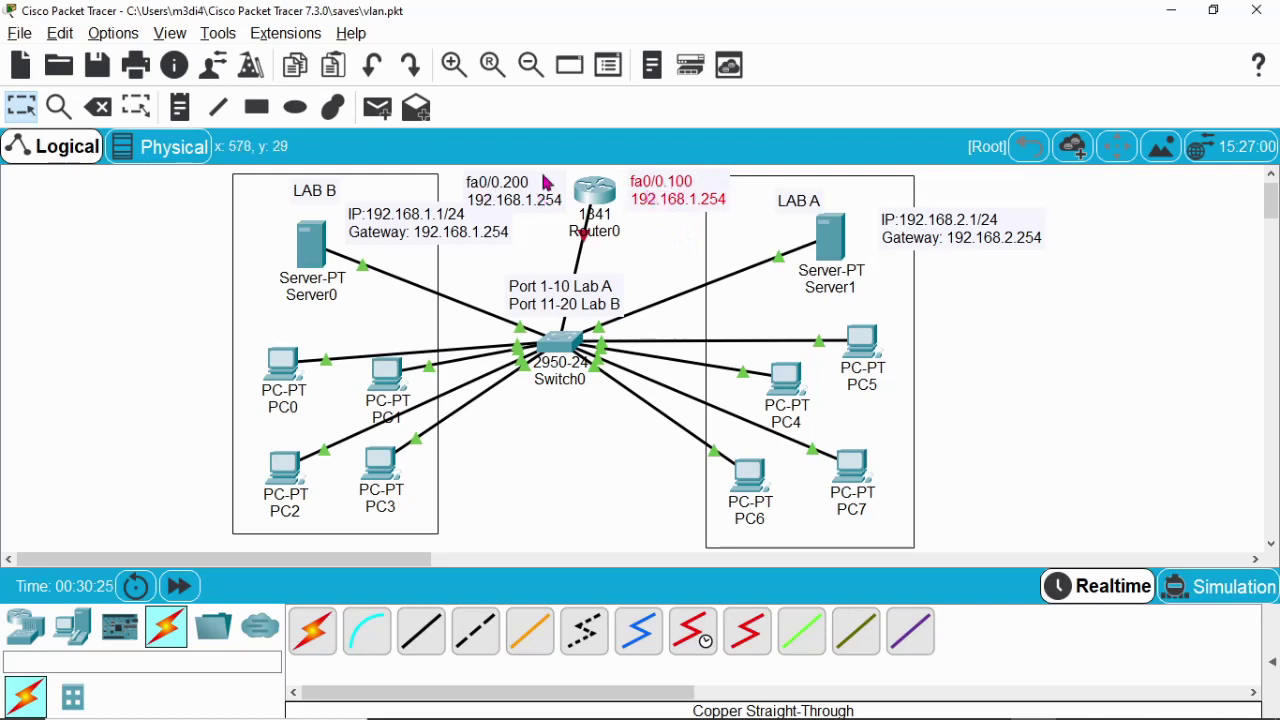
- Correct the IP address in the fa0/0.100 note to 192.168.2.254
{"action": "double_click", "coordinate": [690, 200]}
{"action": "left_click", "coordinate": [697, 200]}
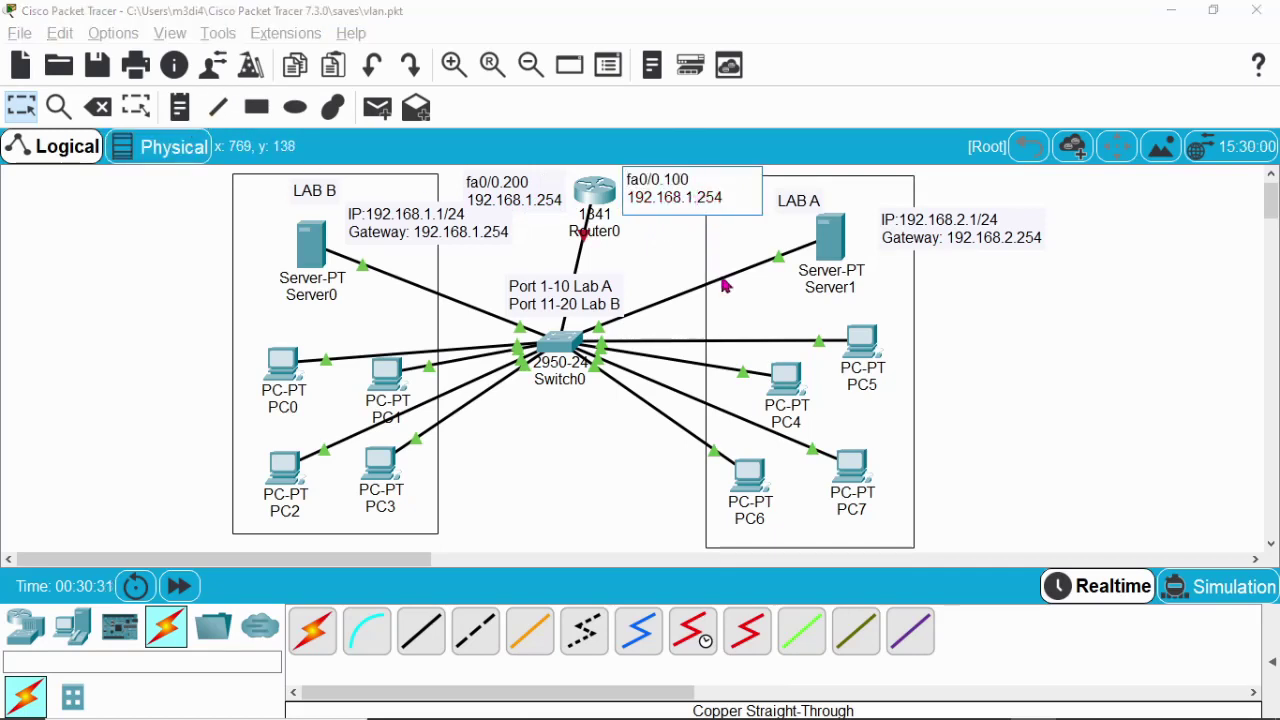
{"action": "key", "text": "BackSpace"}
{"action": "type", "text": "2"}
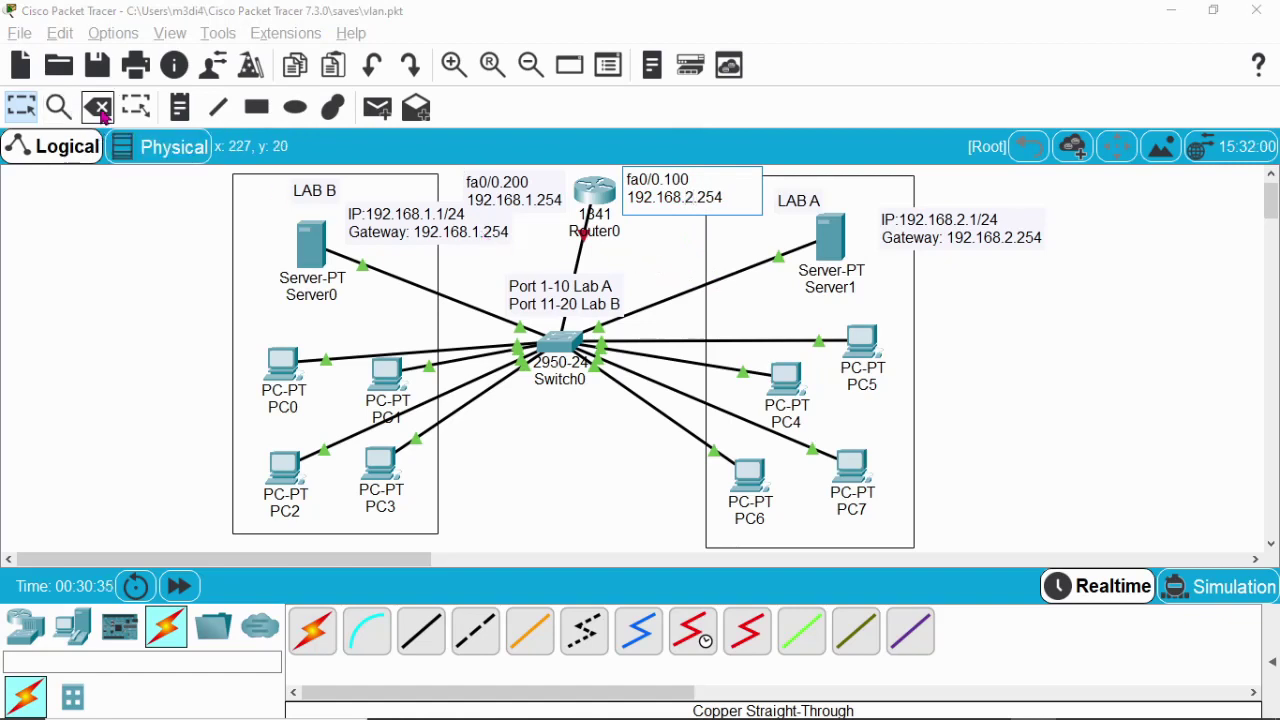
- Open Router0's command-line interface and decline the initial configuration dialog with "n"
{"action": "left_click", "coordinate": [38, 108]}
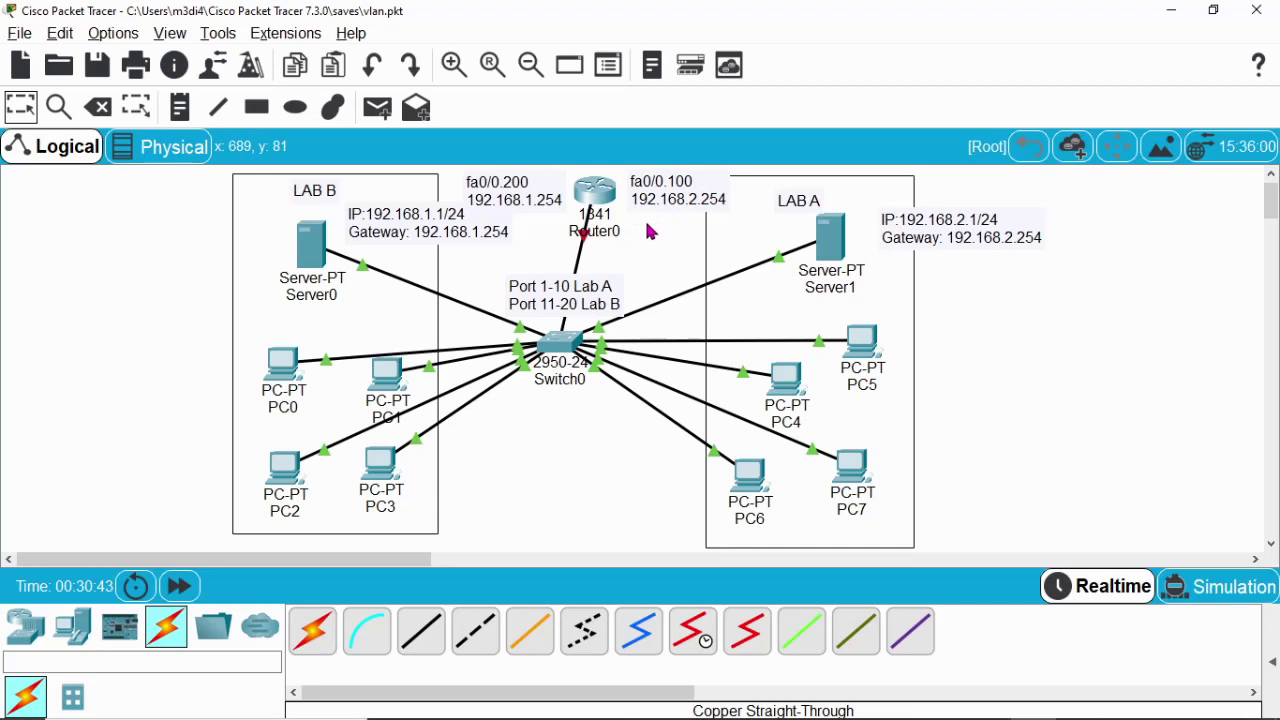
{"action": "key", "text": "Escape"}
{"action": "left_click", "coordinate": [597, 197]}
{"action": "left_click", "coordinate": [509, 144]}
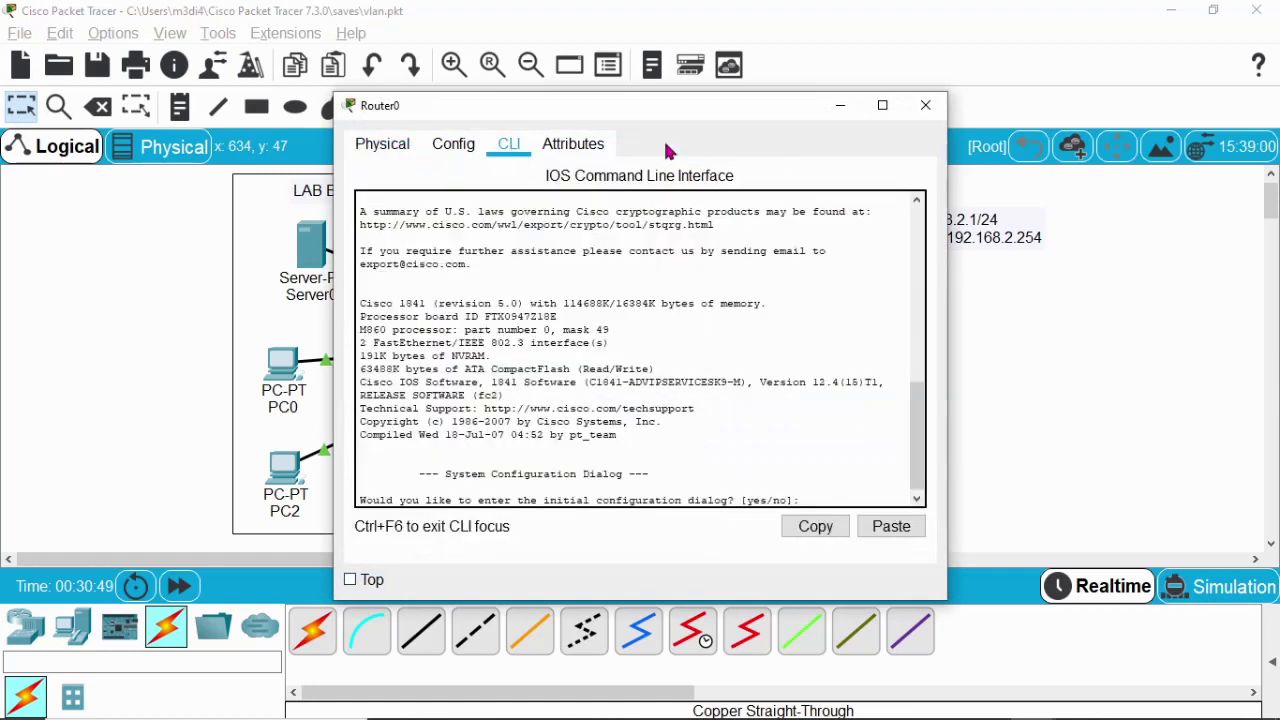
{"action": "left_click_drag", "start_coordinate": [641, 105], "coordinate": [655, 85]}
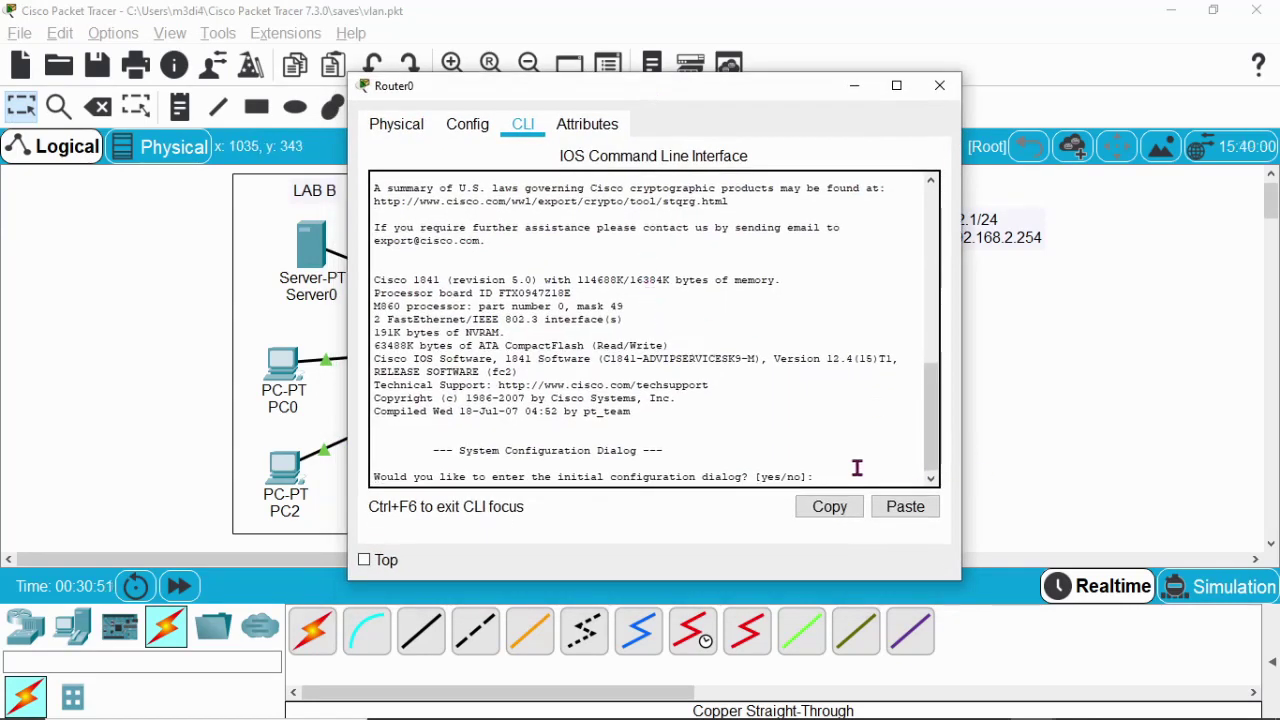
{"action": "type", "text": "n"}
{"action": "key", "text": "Return"}
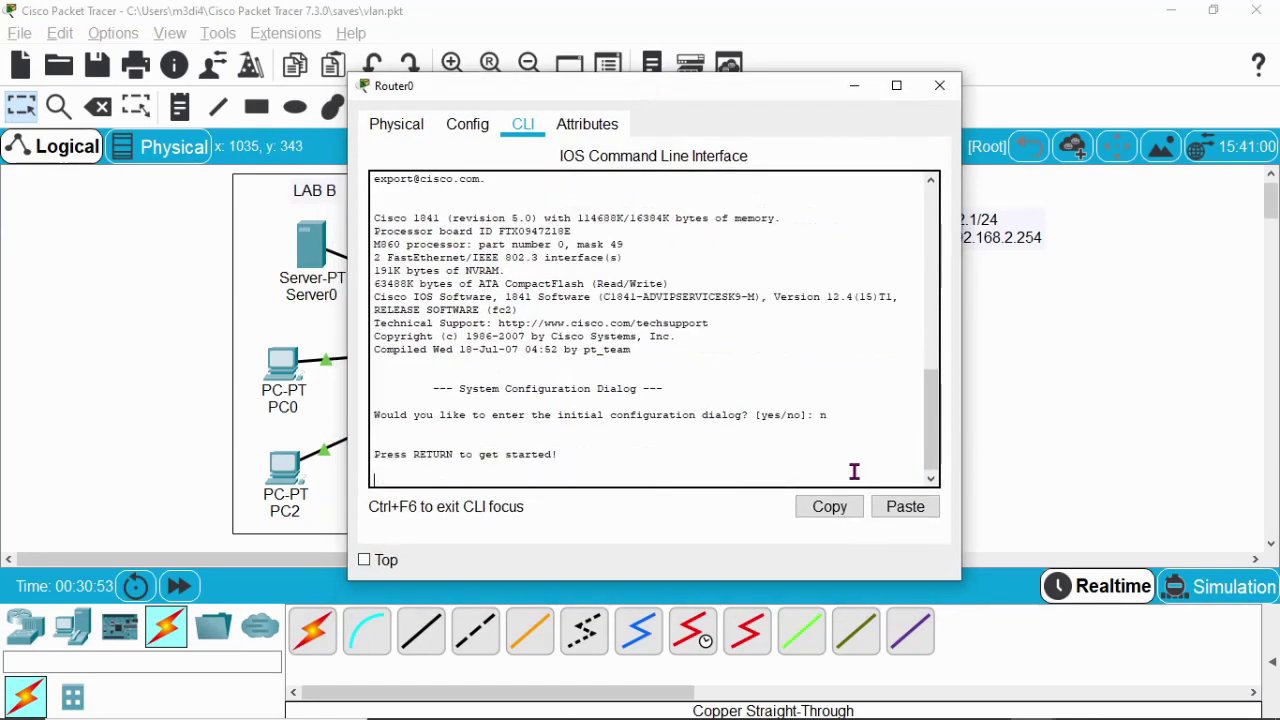
{"action": "key", "text": "Return"}
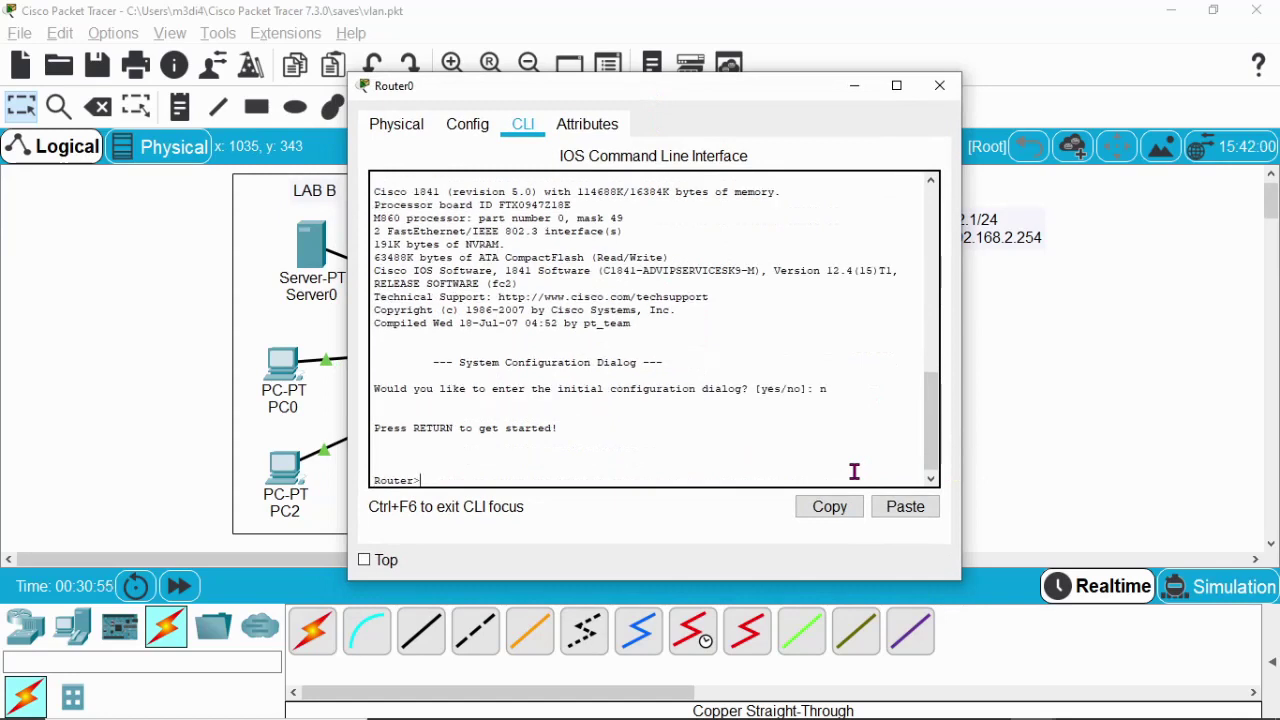
- Enter privileged mode on Router0 with enable, and global configuration mode with conf t
{"action": "type", "text": "enable"}
{"action": "key", "text": "Return"}
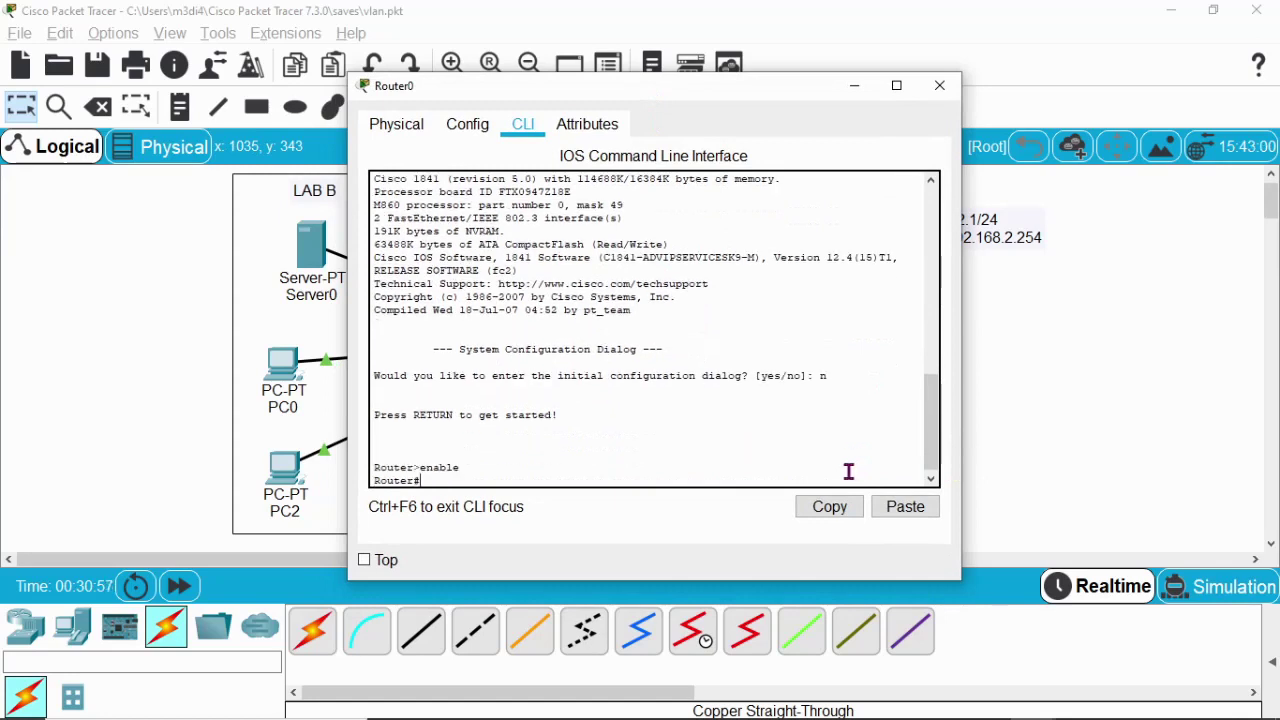
{"action": "type", "text": "conf t"}
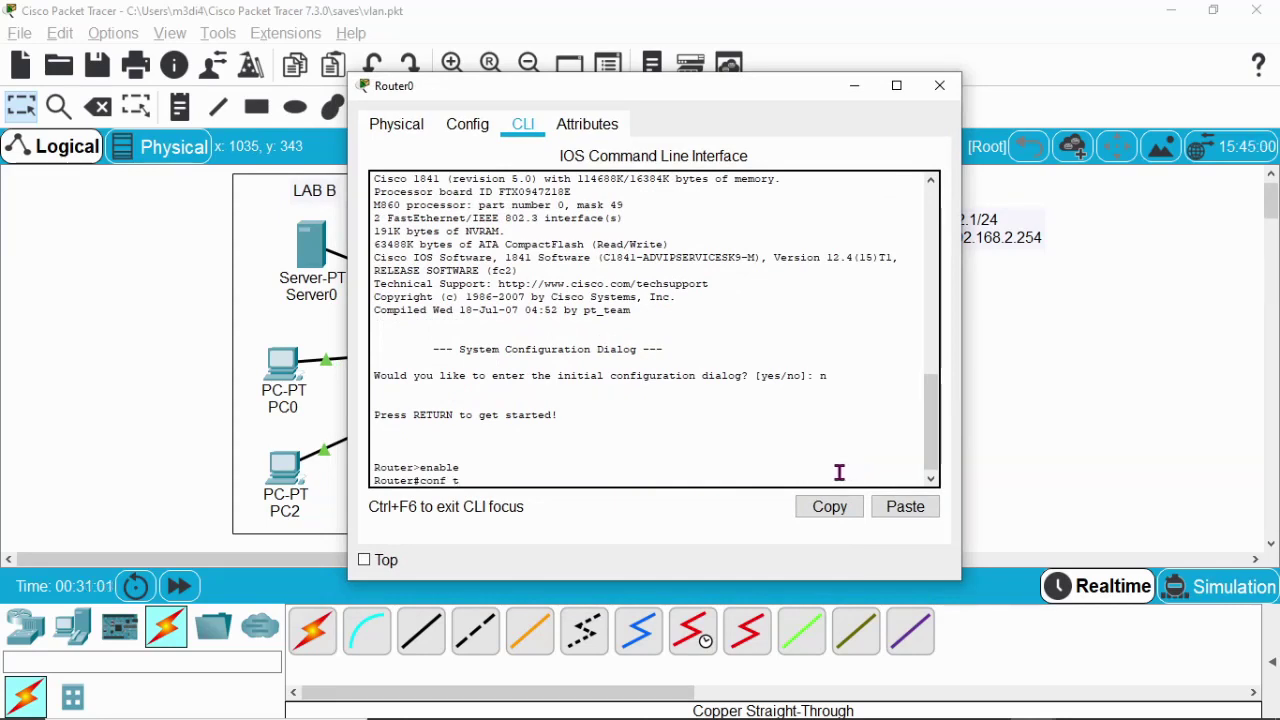
{"action": "key", "text": "Return"}
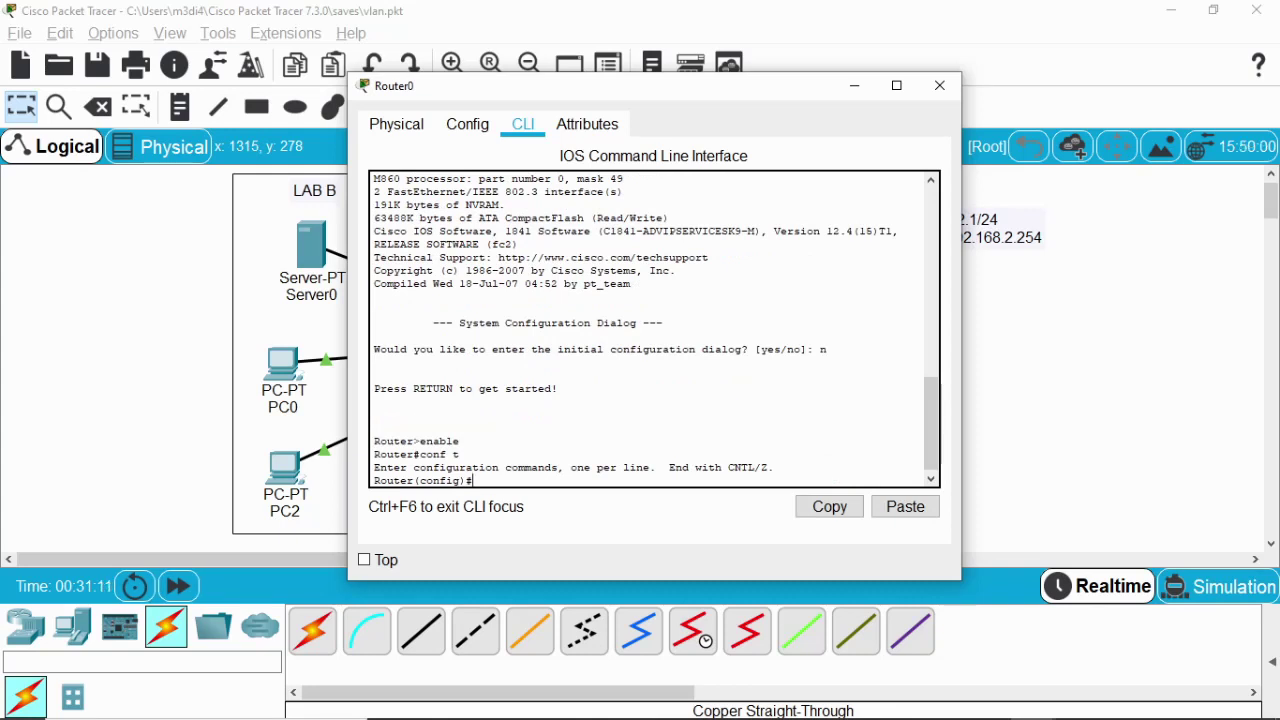
- Create subinterface fa0/0.100 and try to set its dot1q encapsulation to VLAN 100
{"action": "type", "text": "ter"}
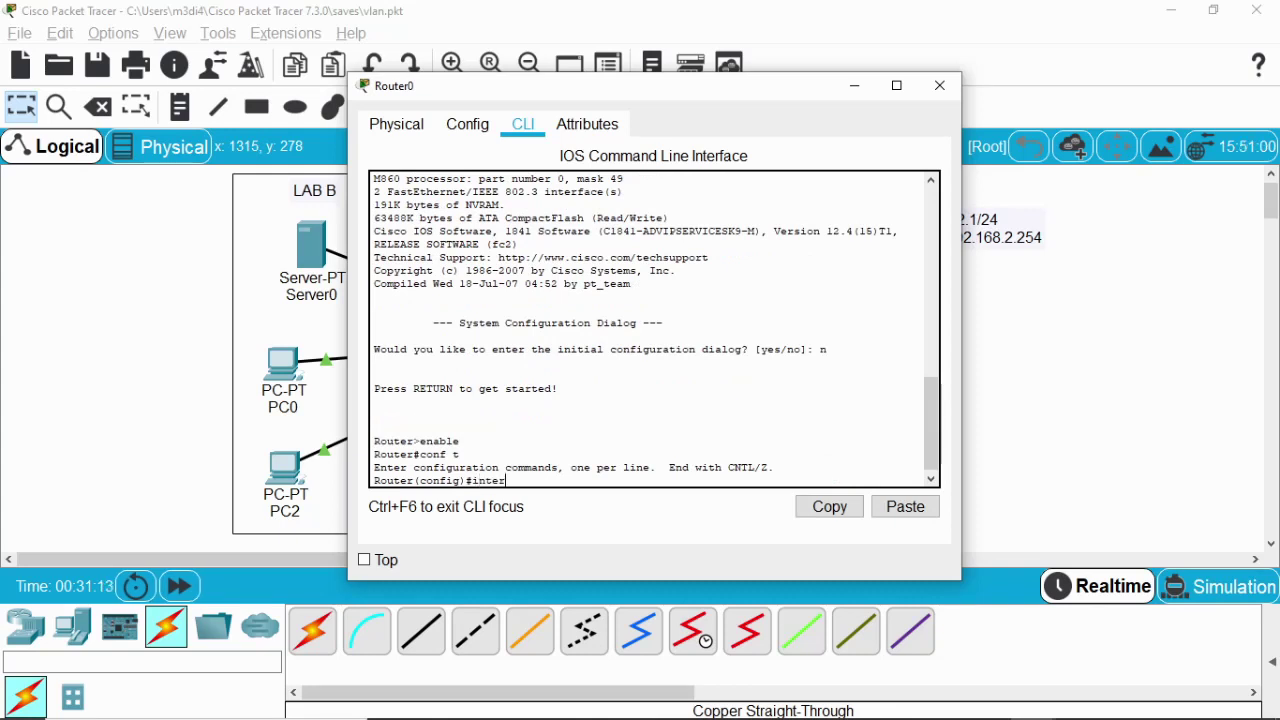
{"action": "type", "text": "face fa0/0.100"}
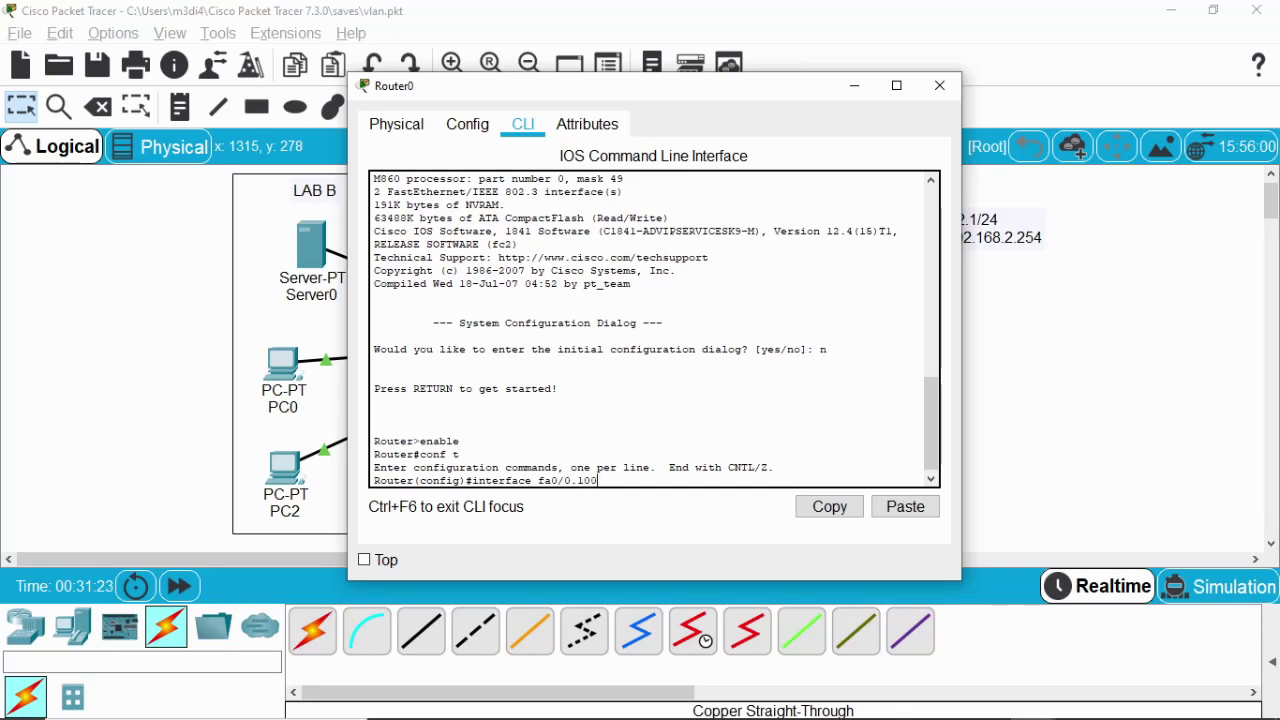
{"action": "key", "text": "Return"}
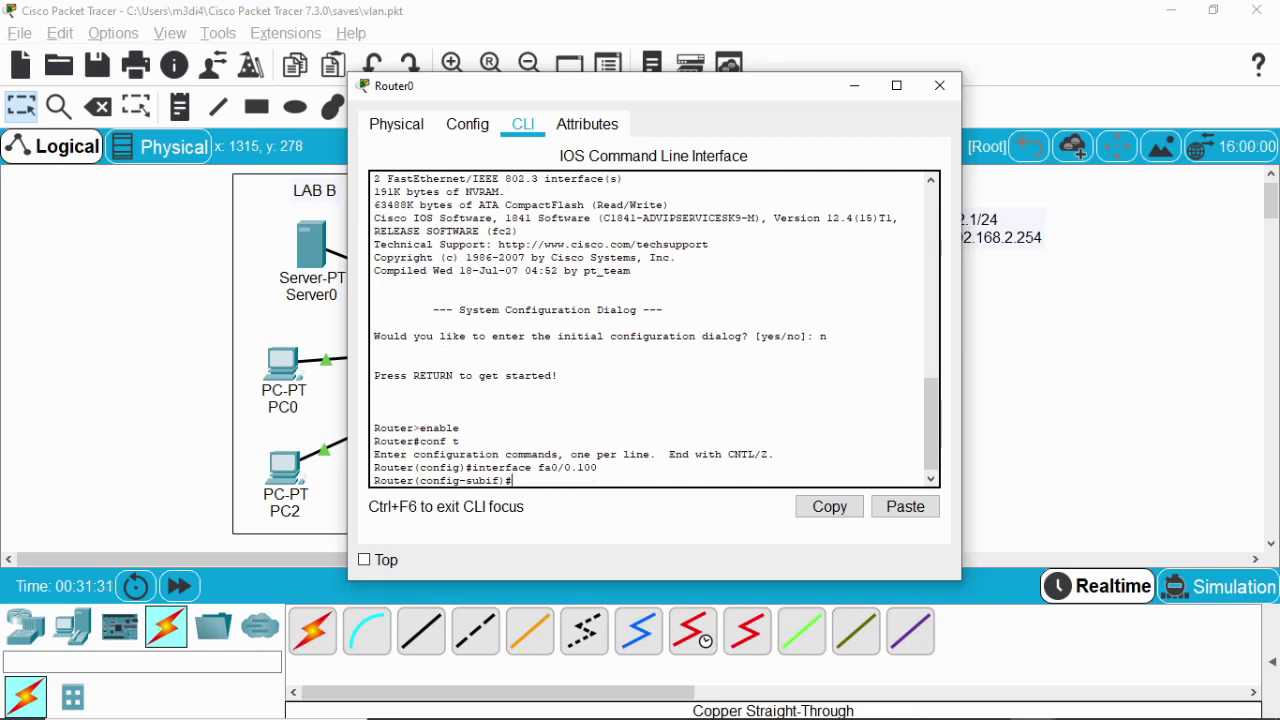
{"action": "type", "text": "encapsultion dot1"}
{"action": "type", "text": "q"}
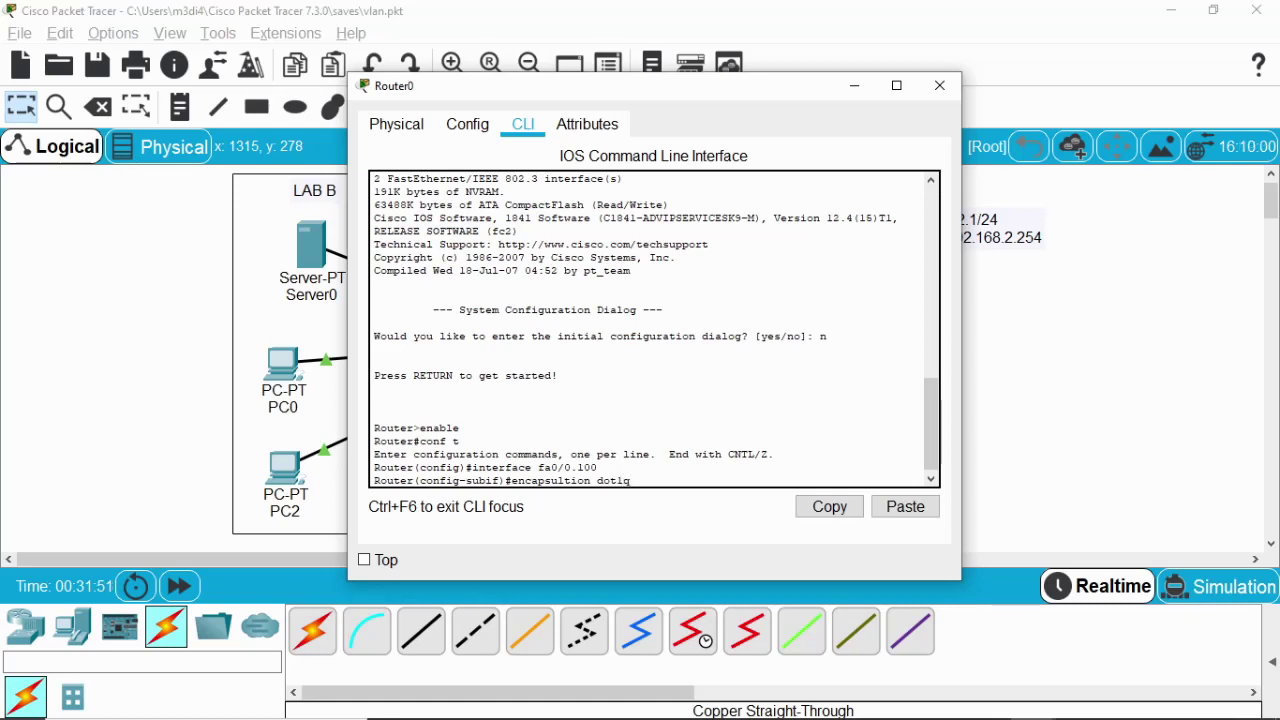
{"action": "type", "text": " 100"}
{"action": "key", "text": "Return"}
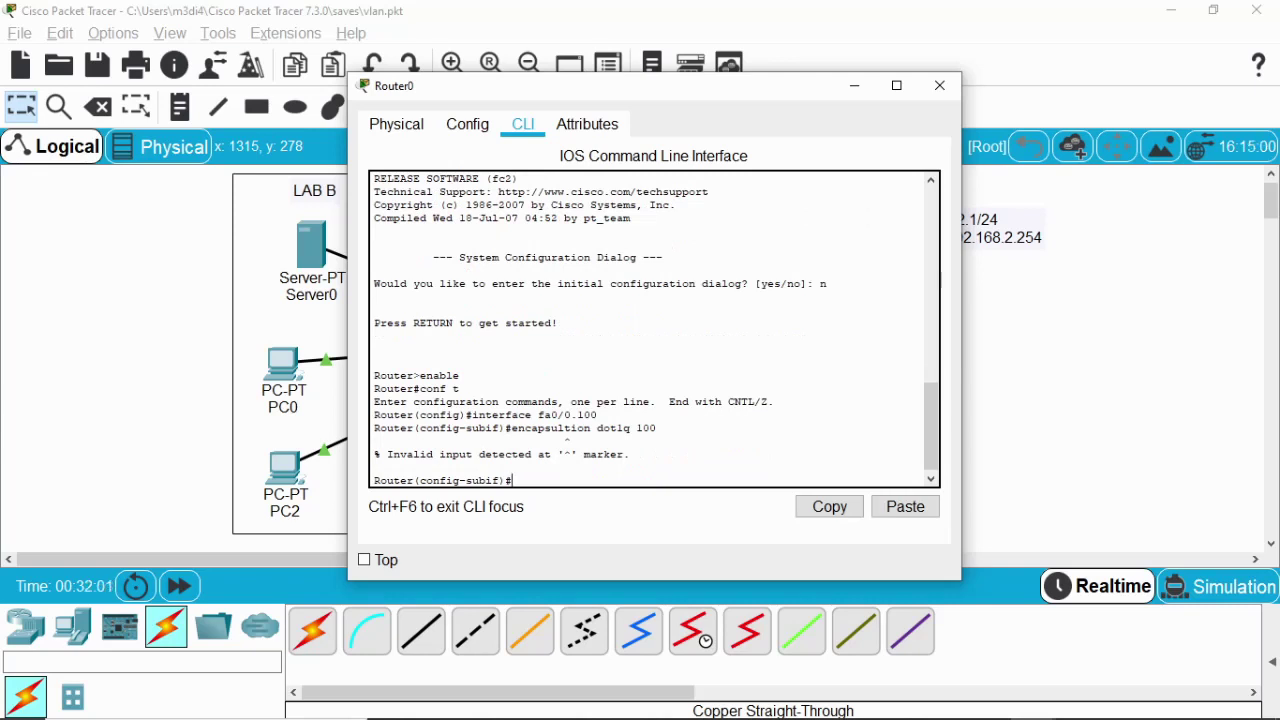
- Correct the misspelled command to "encapsulation dot1q 100", run it on fa0/0.100, and exit the subinterface
{"action": "key", "text": "Up"}
{"action": "key", "text": "Left"}
{"action": "key", "text": "Left"}
{"action": "key", "text": "Left"}
{"action": "key", "text": "Left"}
{"action": "key", "text": "Left"}
{"action": "key", "text": "Left"}
{"action": "key", "text": "Left"}
{"action": "key", "text": "Left"}
{"action": "key", "text": "Left"}
{"action": "key", "text": "Left"}
{"action": "key", "text": "Left"}
{"action": "key", "text": "Left"}
{"action": "key", "text": "Left"}
{"action": "key", "text": "Left"}
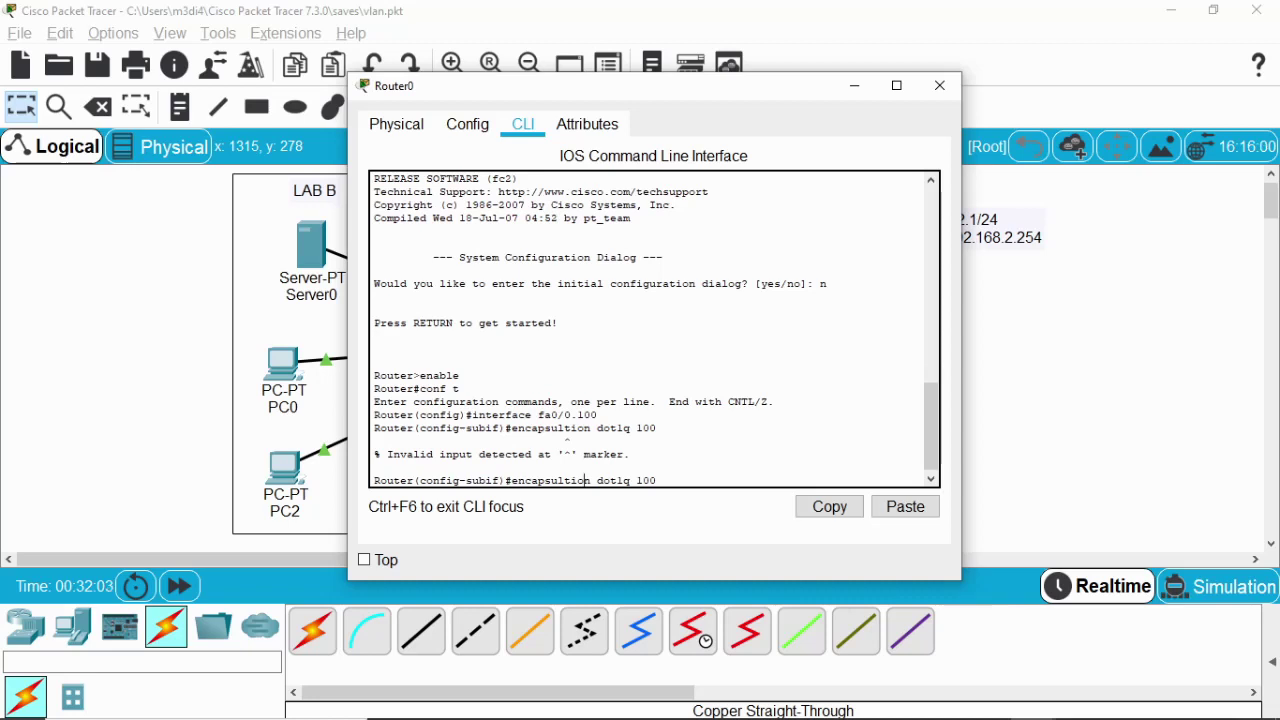
{"action": "type", "text": "a"}
{"action": "key", "text": "Return"}
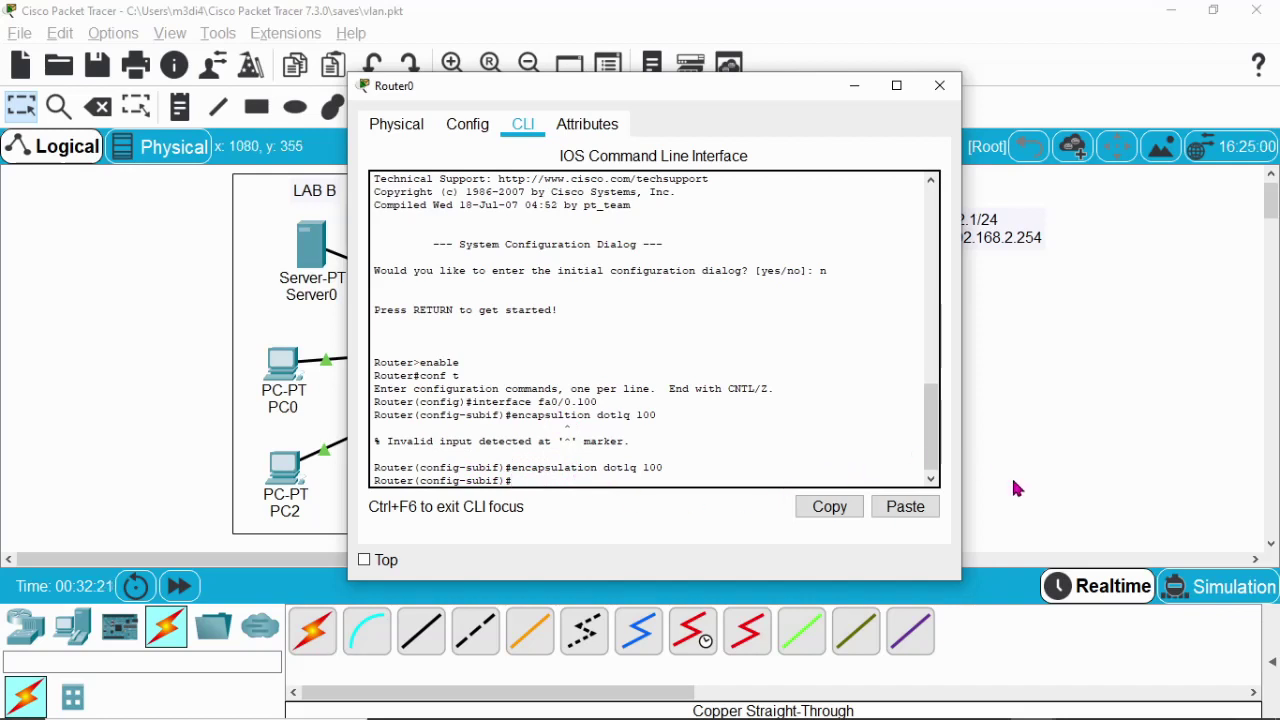
{"action": "type", "text": "it"}
{"action": "key", "text": "Return"}
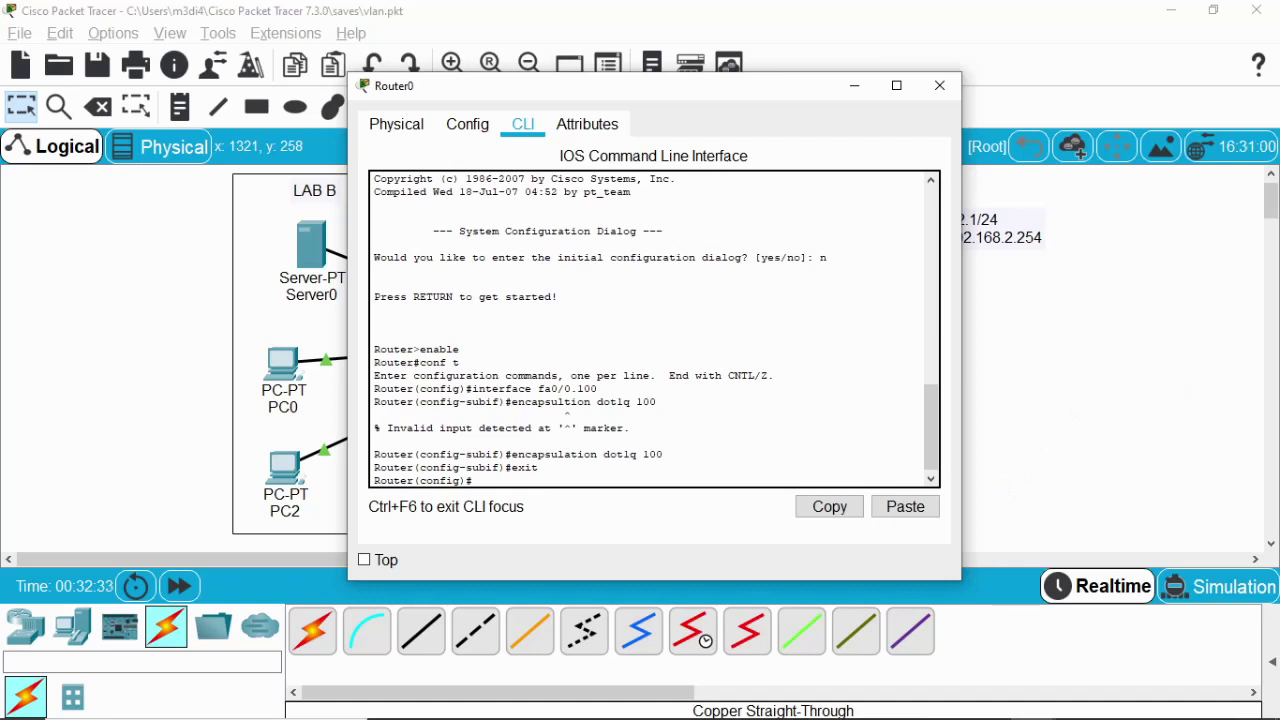
- Create subinterface fa0/0.200 with encapsulation dot1q 200 and exit back to global configuration mode
{"action": "type", "text": "nterface"}
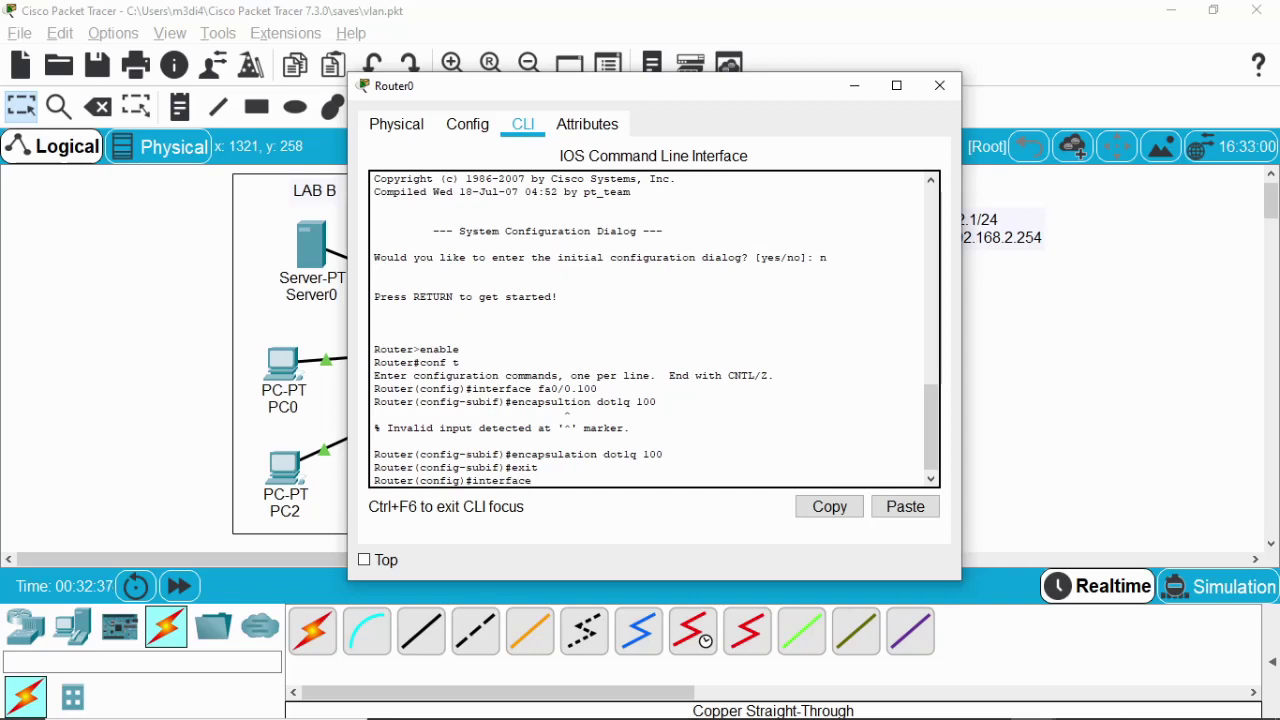
{"action": "type", "text": " fa0/0.200"}
{"action": "key", "text": "Return"}
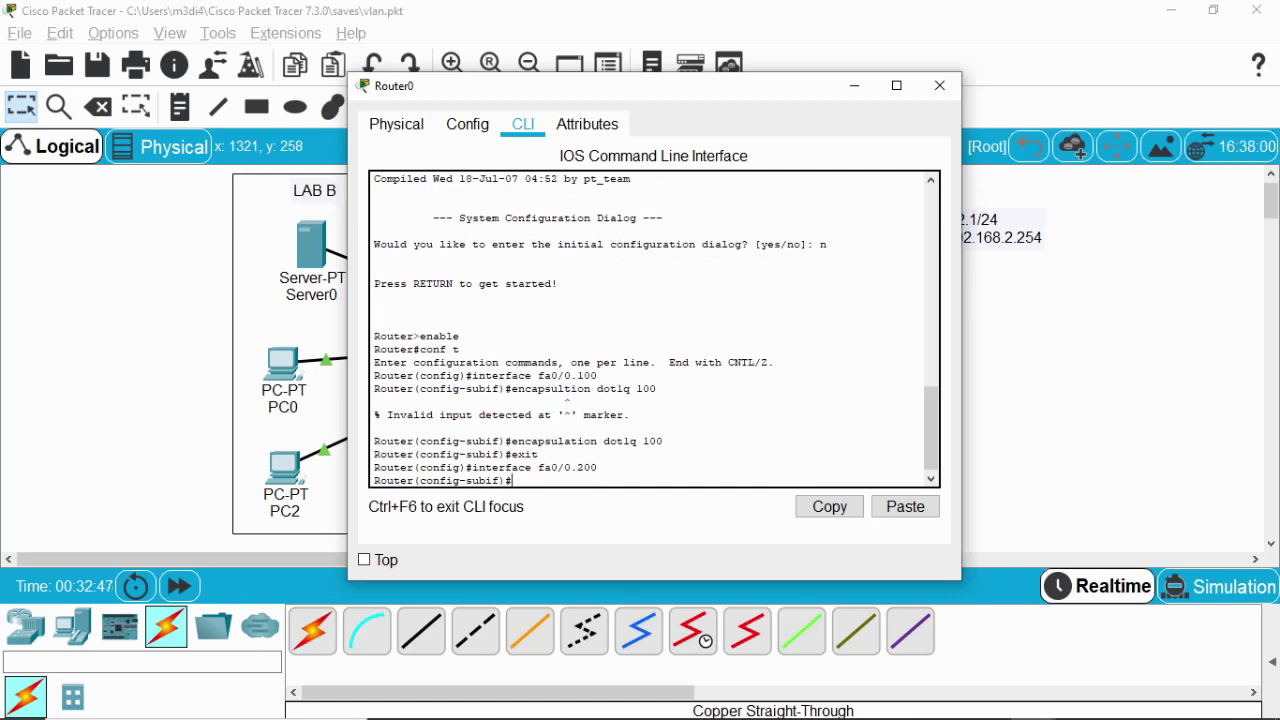
{"action": "type", "text": "encapt"}
{"action": "key", "text": "BackSpace"}
{"action": "type", "text": "sulation dot"}
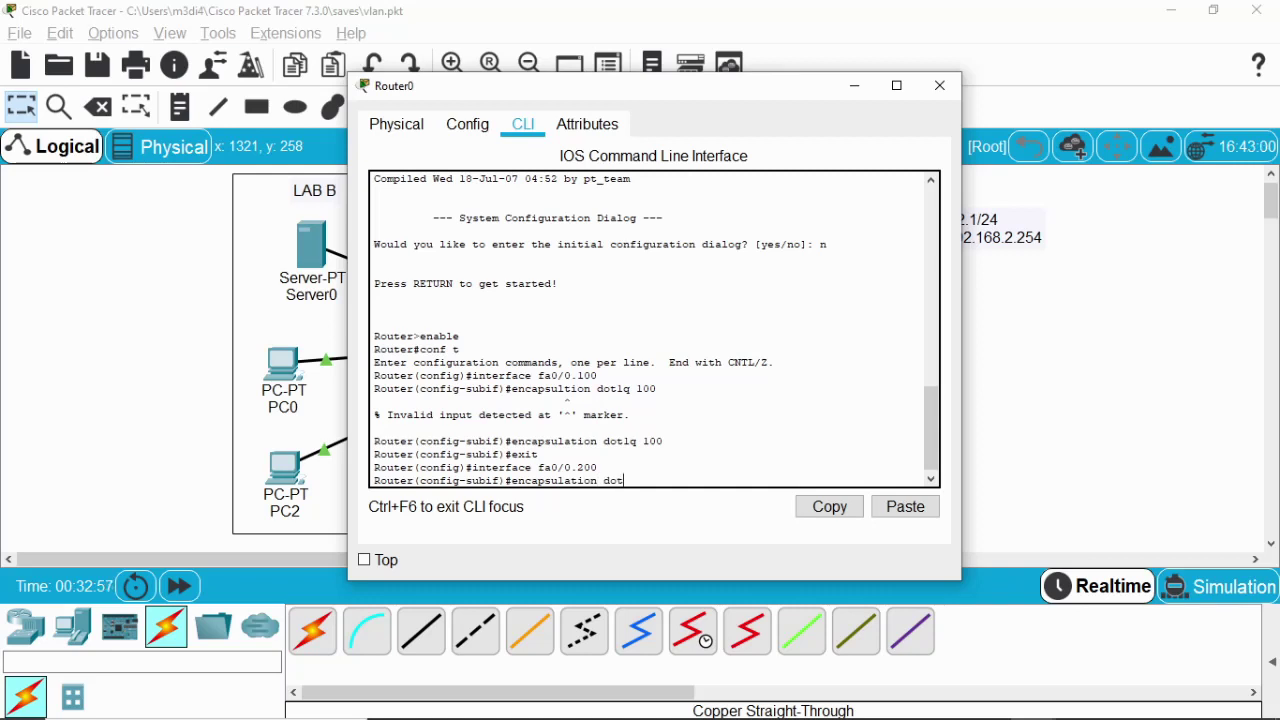
{"action": "type", "text": "1q 200"}
{"action": "key", "text": "Return"}
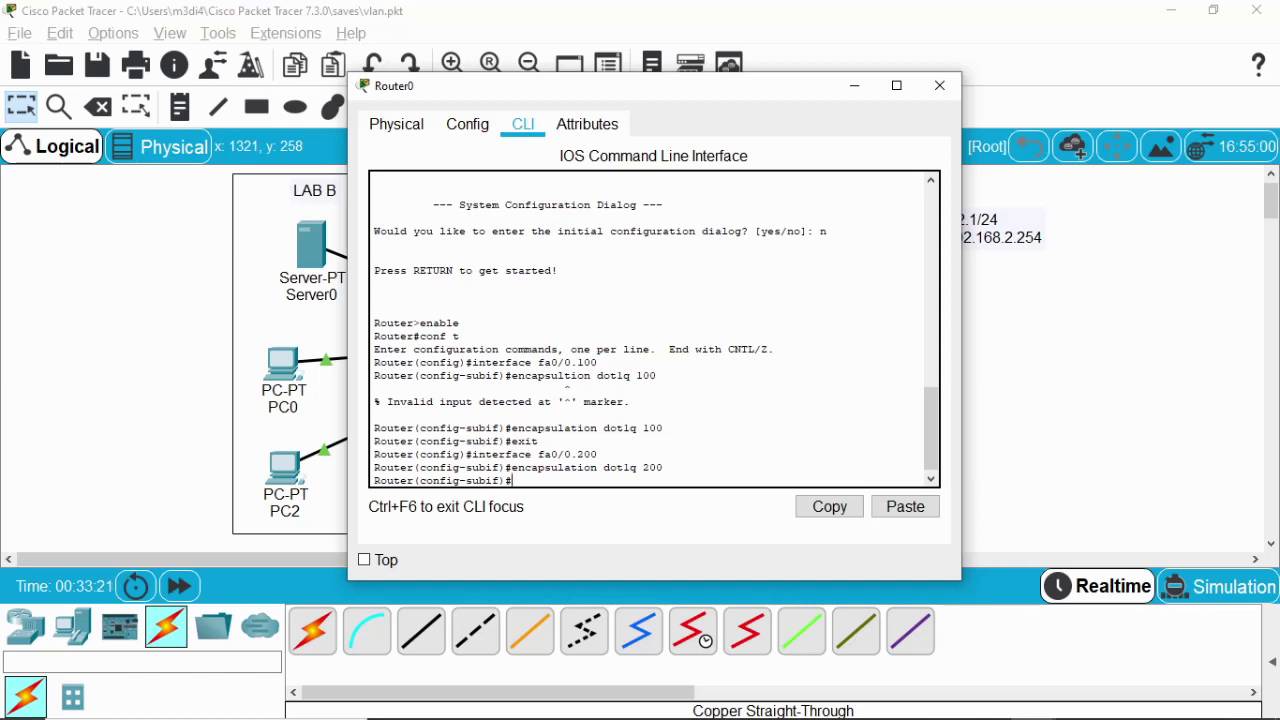
{"action": "type", "text": "exit"}
{"action": "key", "text": "Return"}
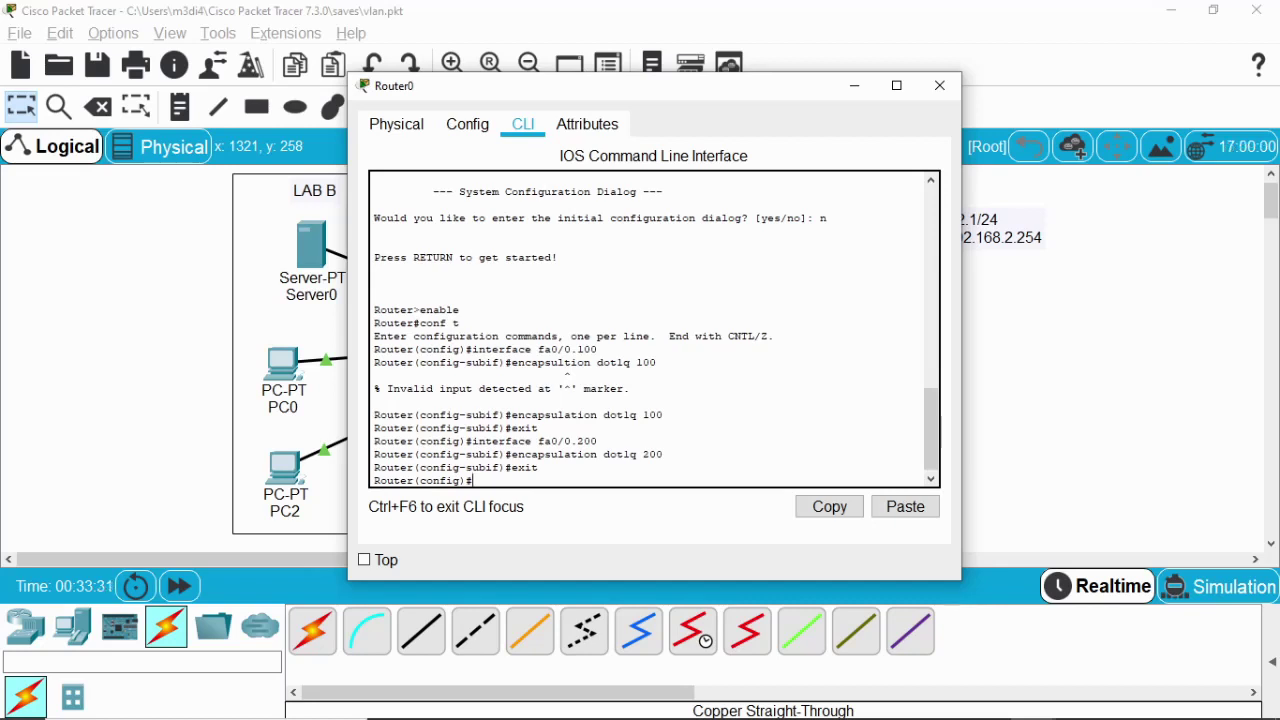
- Enable the router's physical interface fa0/0 with no shutdown
{"action": "type", "text": "interface fa0/0"}
{"action": "key", "text": "Return"}
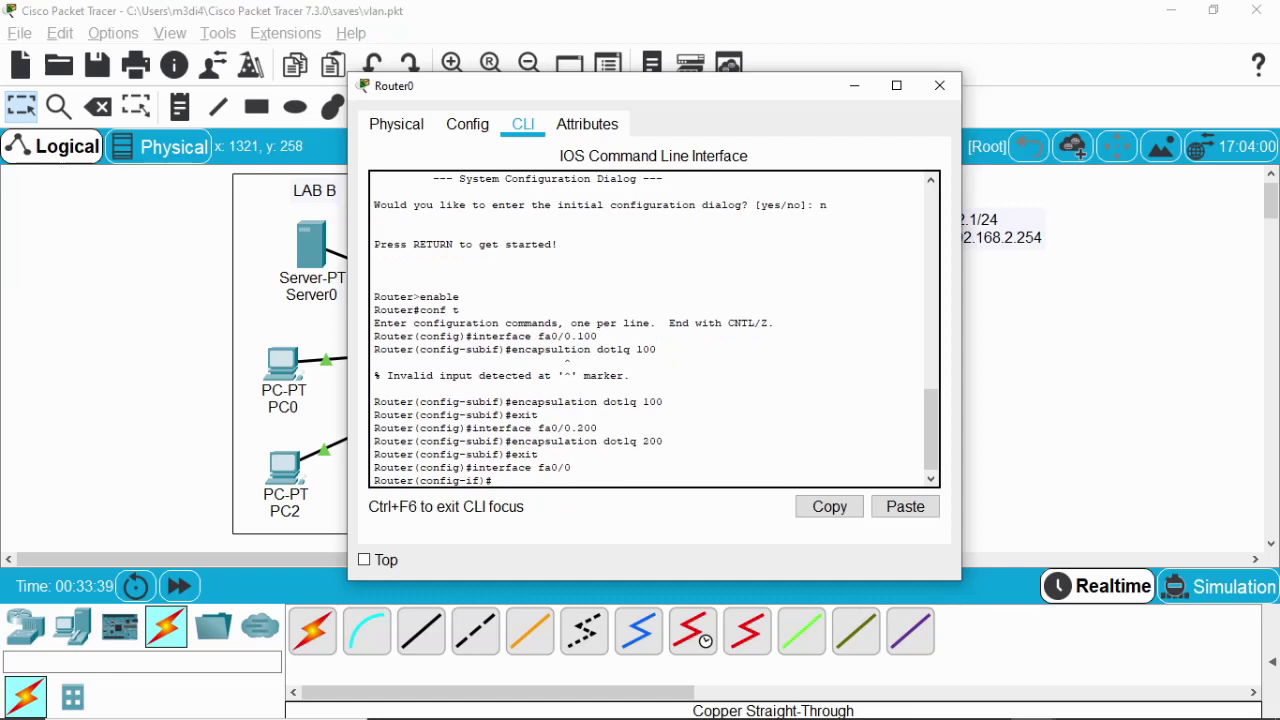
{"action": "type", "text": "no shutdown"}
{"action": "key", "text": "Return"}
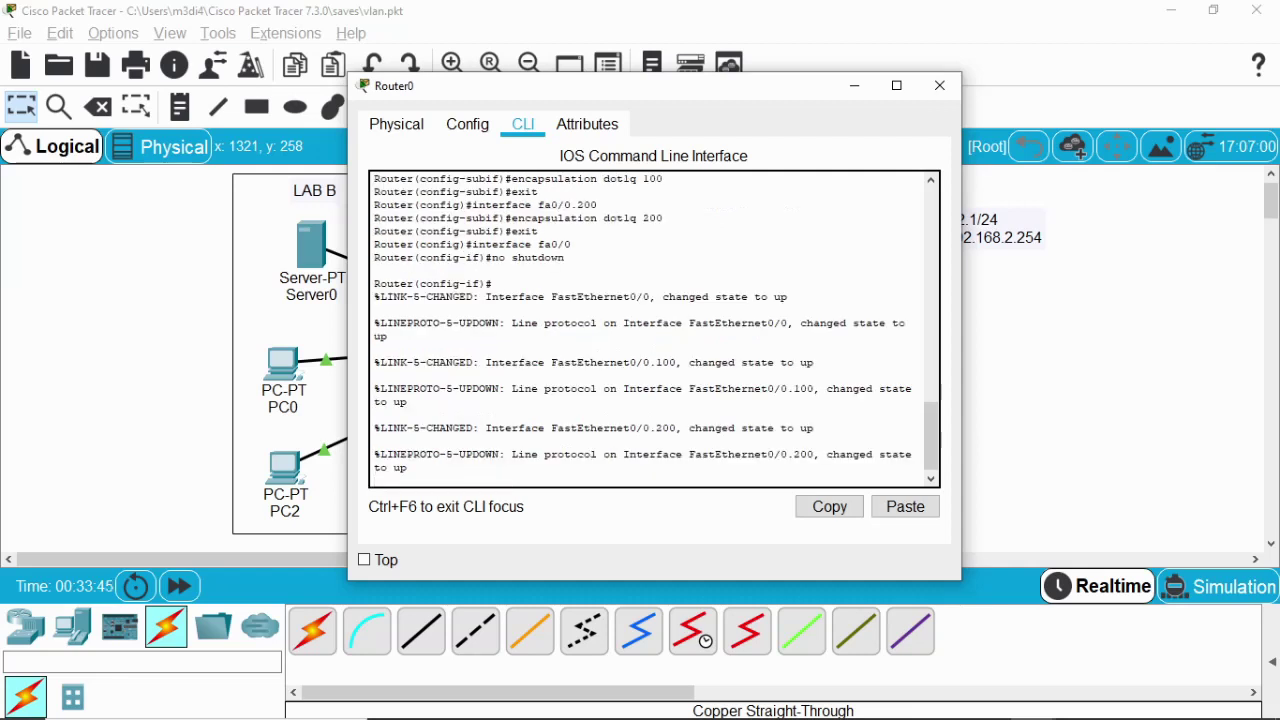
{"action": "key", "text": "Return"}
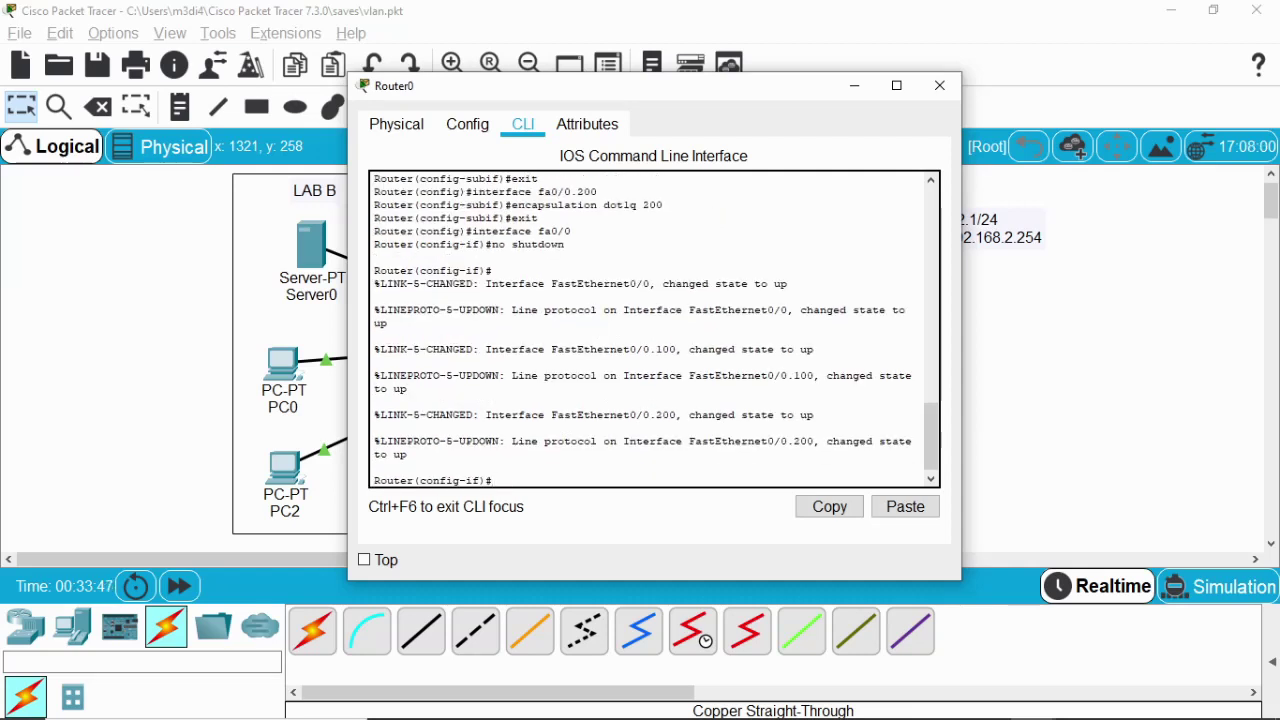
- Minimize the WinBox window and close Router0's configuration window in Packet Tracer
{"action": "left_click_drag", "start_coordinate": [606, 89], "coordinate": [565, 106]}
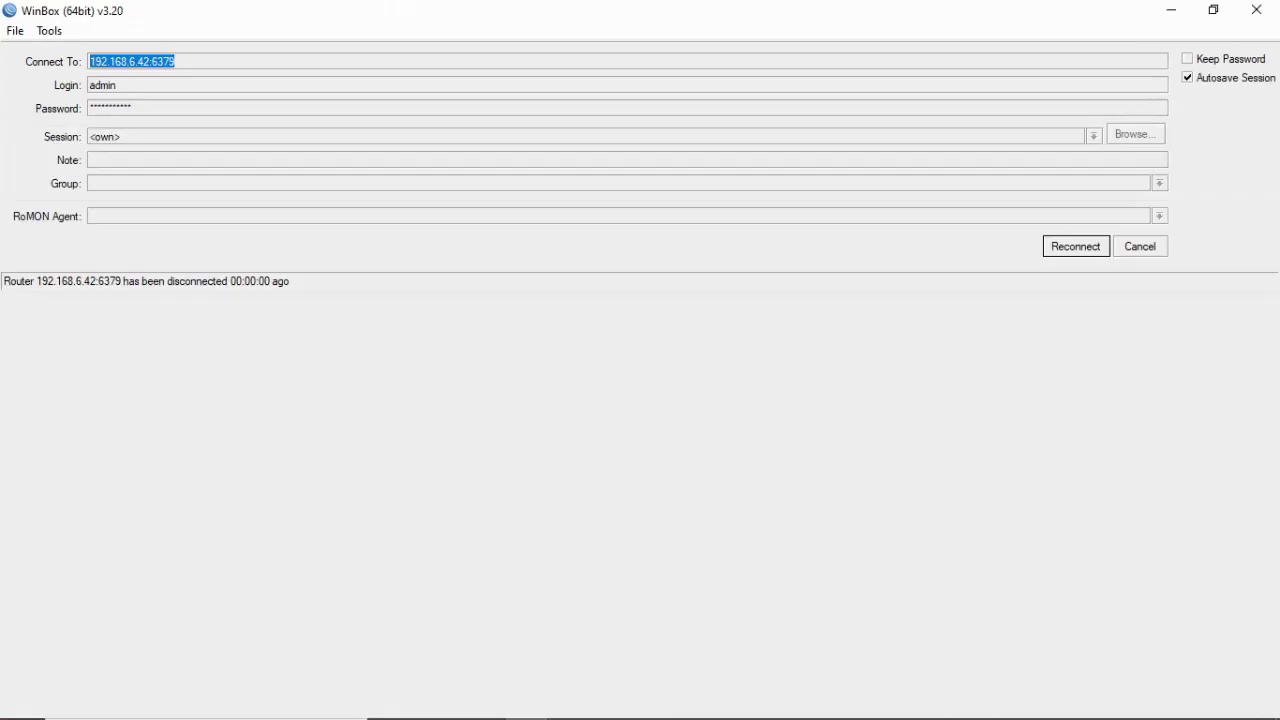
{"action": "left_click", "coordinate": [1171, 10]}
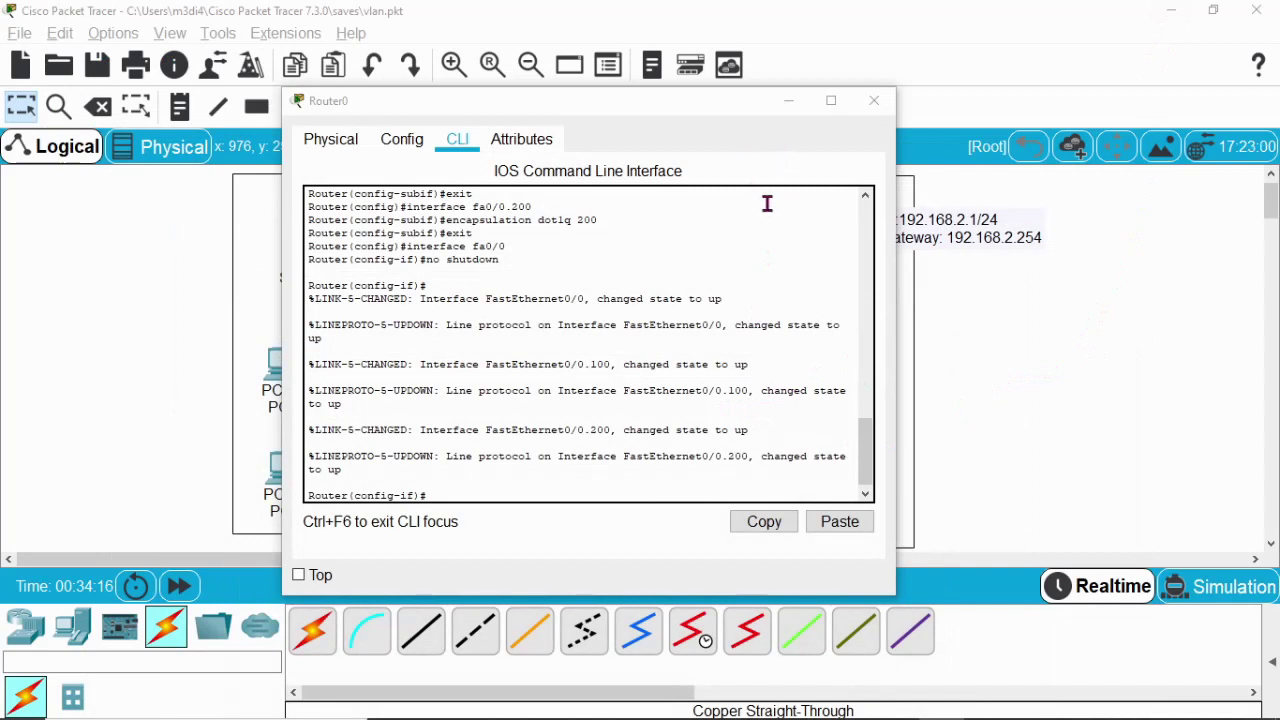
{"action": "left_click", "coordinate": [874, 101]}
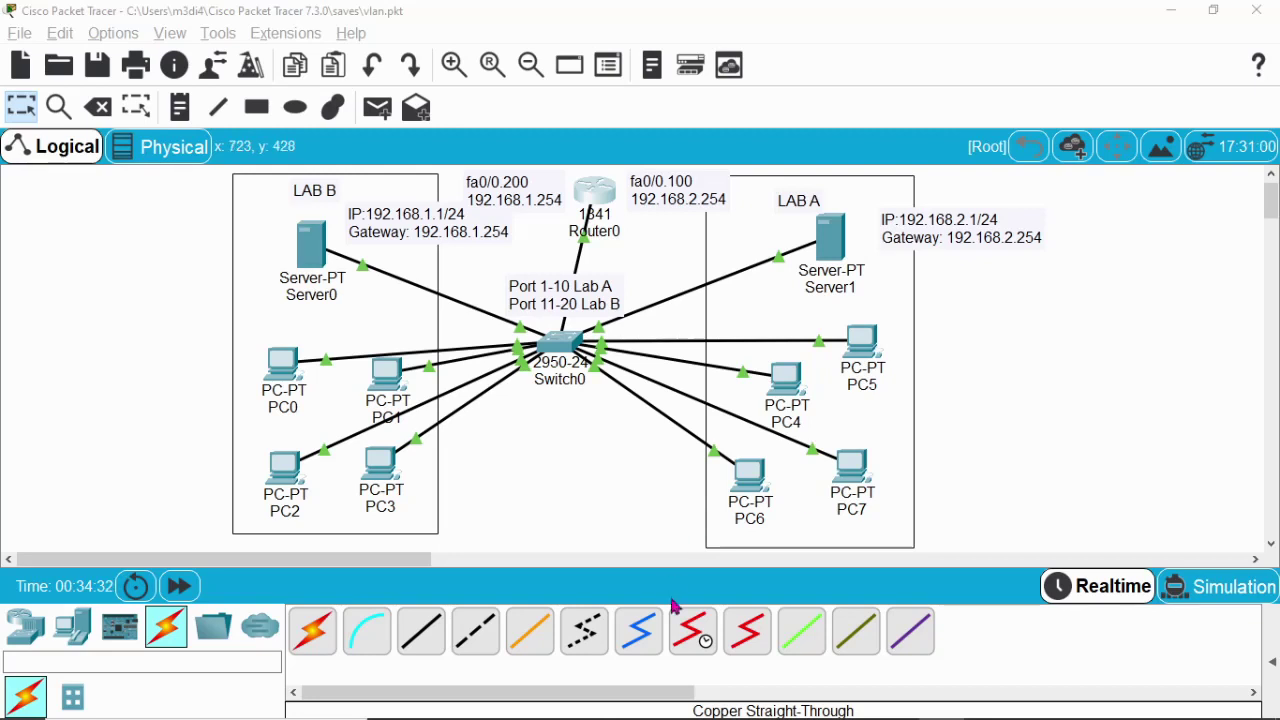
- Open Router0's command line and exit the fa0/0 interface back to global configuration mode
{"action": "left_click", "coordinate": [585, 200]}
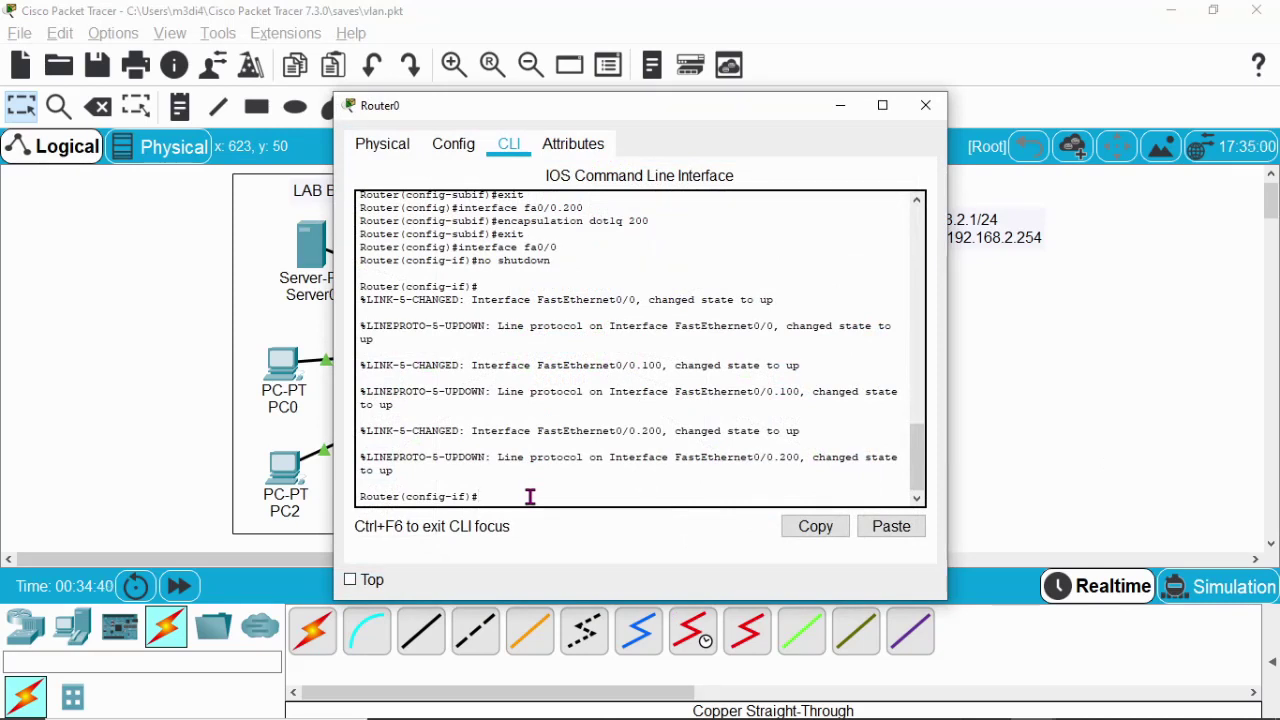
{"action": "left_click_drag", "start_coordinate": [640, 114], "coordinate": [734, 103]}
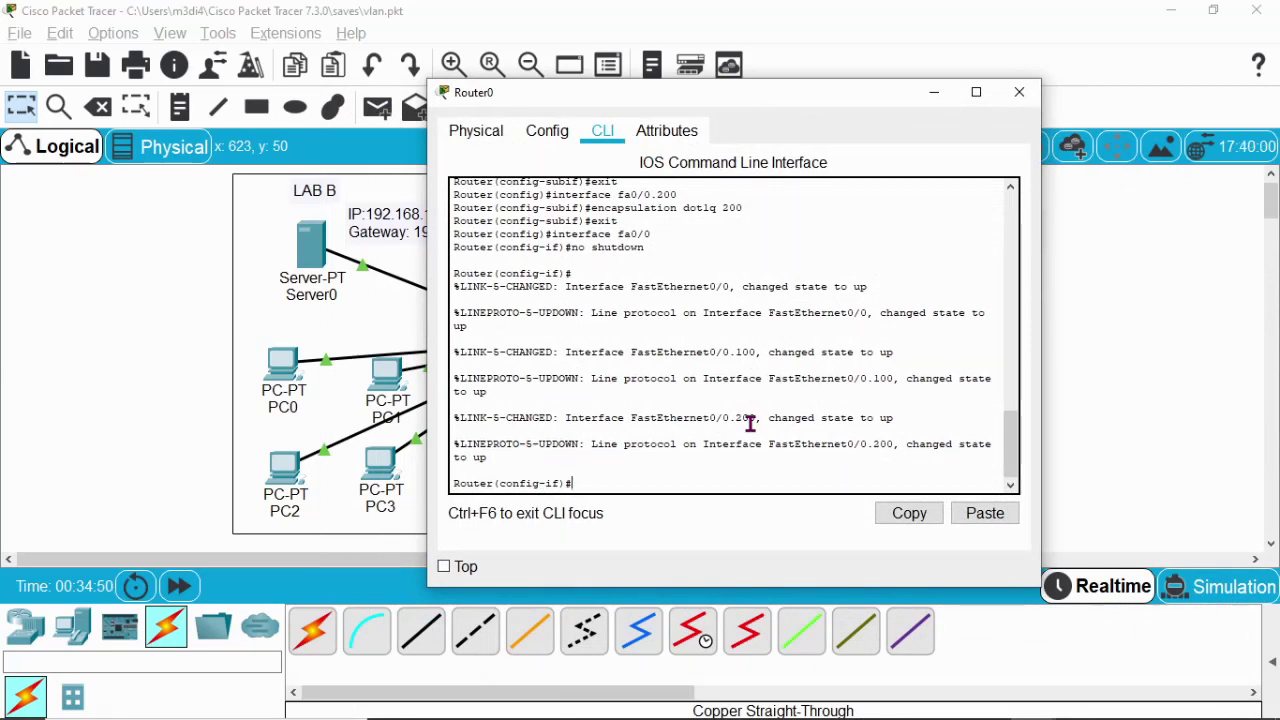
{"action": "type", "text": "exit"}
{"action": "key", "text": "Return"}
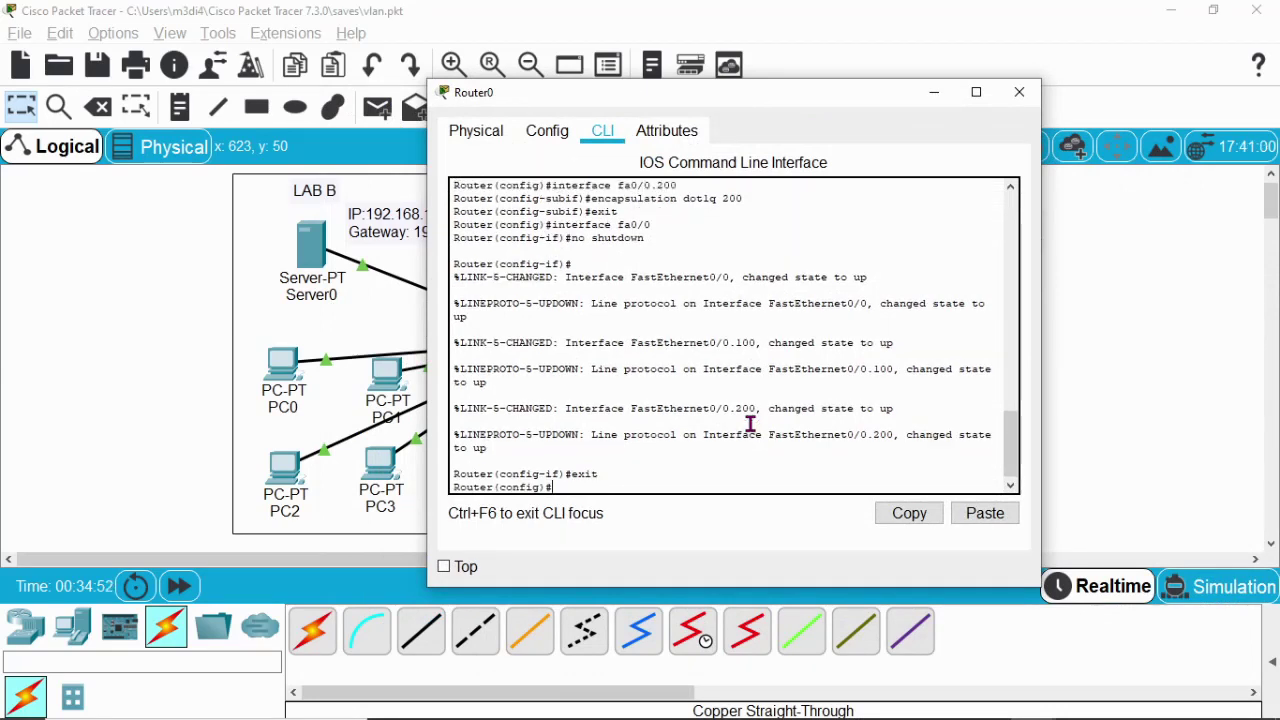
- Assign IP address 192.168.2.254 with mask 255.255.255.0 to subinterface fa0/0.100 and exit the subinterface
{"action": "type", "text": "inter"}
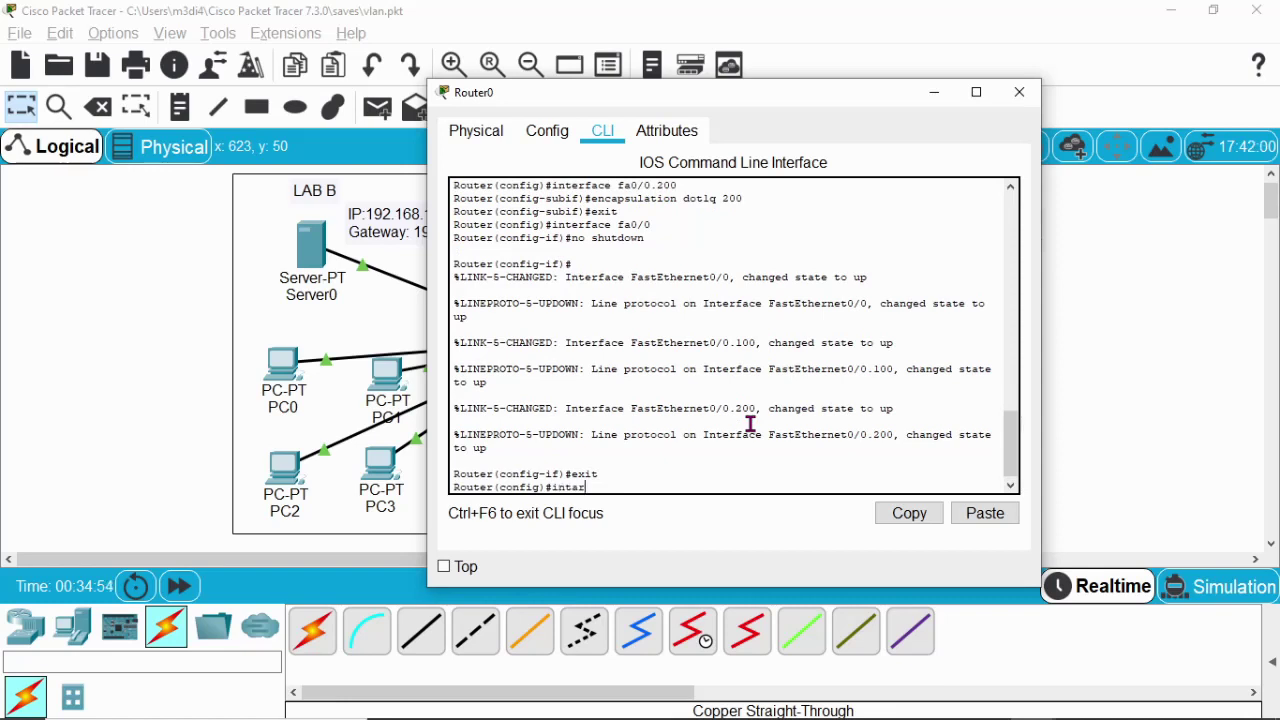
{"action": "type", "text": "face fa"}
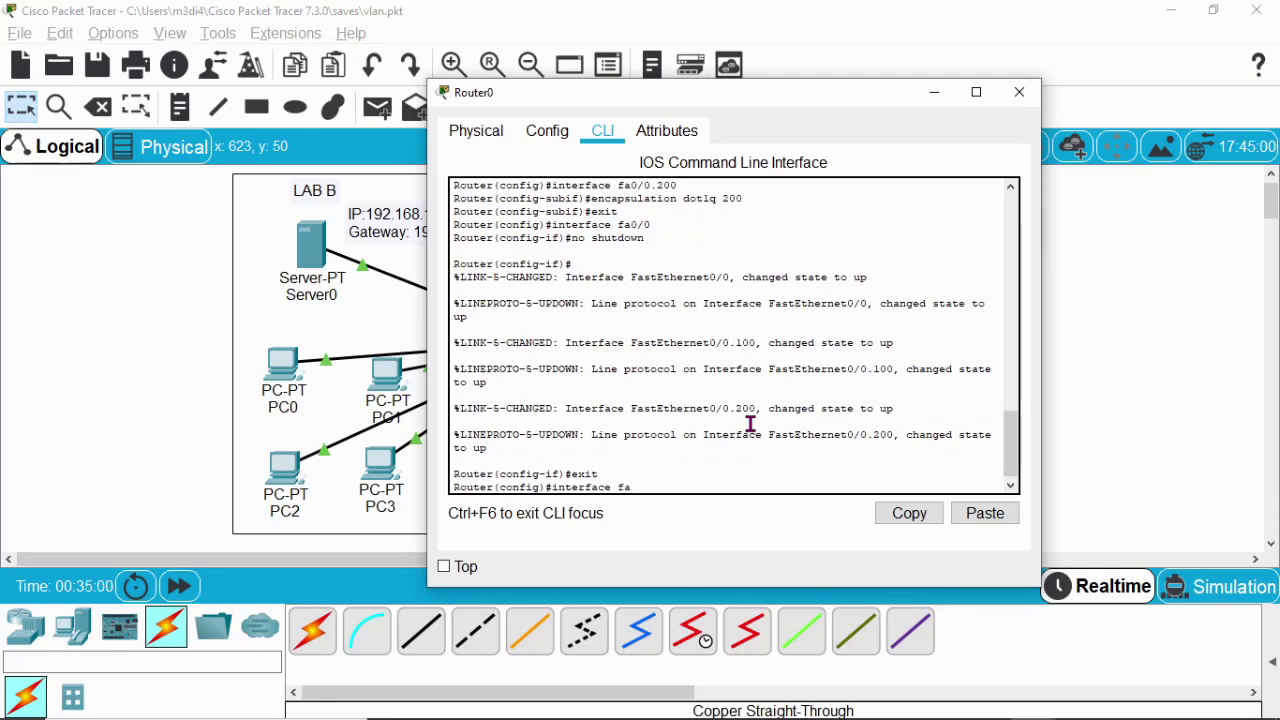
{"action": "type", "text": "0/0.100"}
{"action": "key", "text": "Return"}
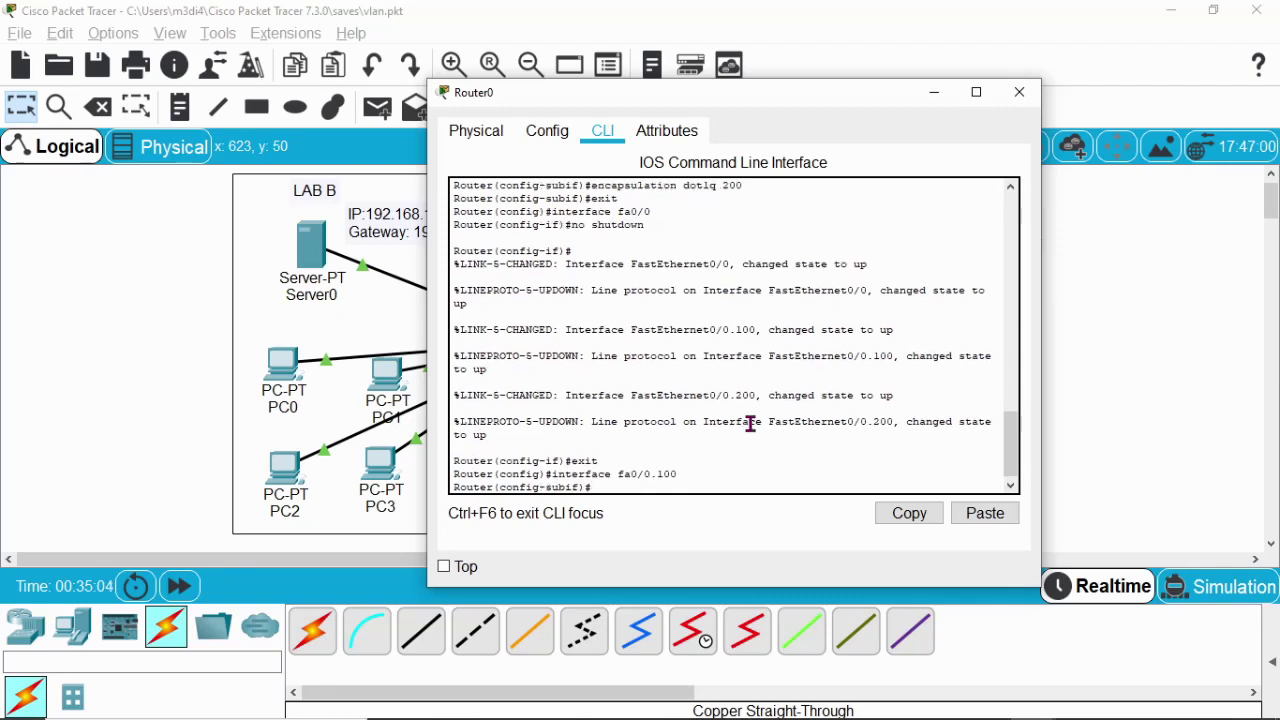
{"action": "type", "text": "ip address 19"}
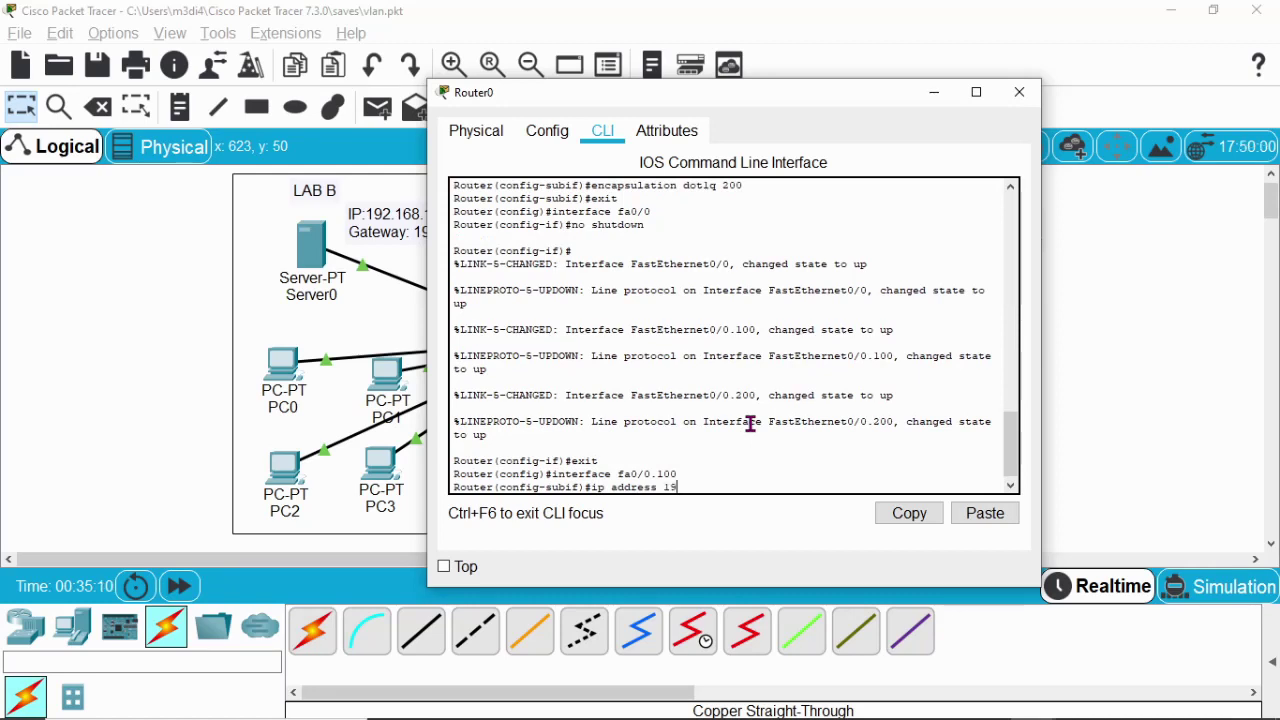
{"action": "type", "text": "2.168.2"}
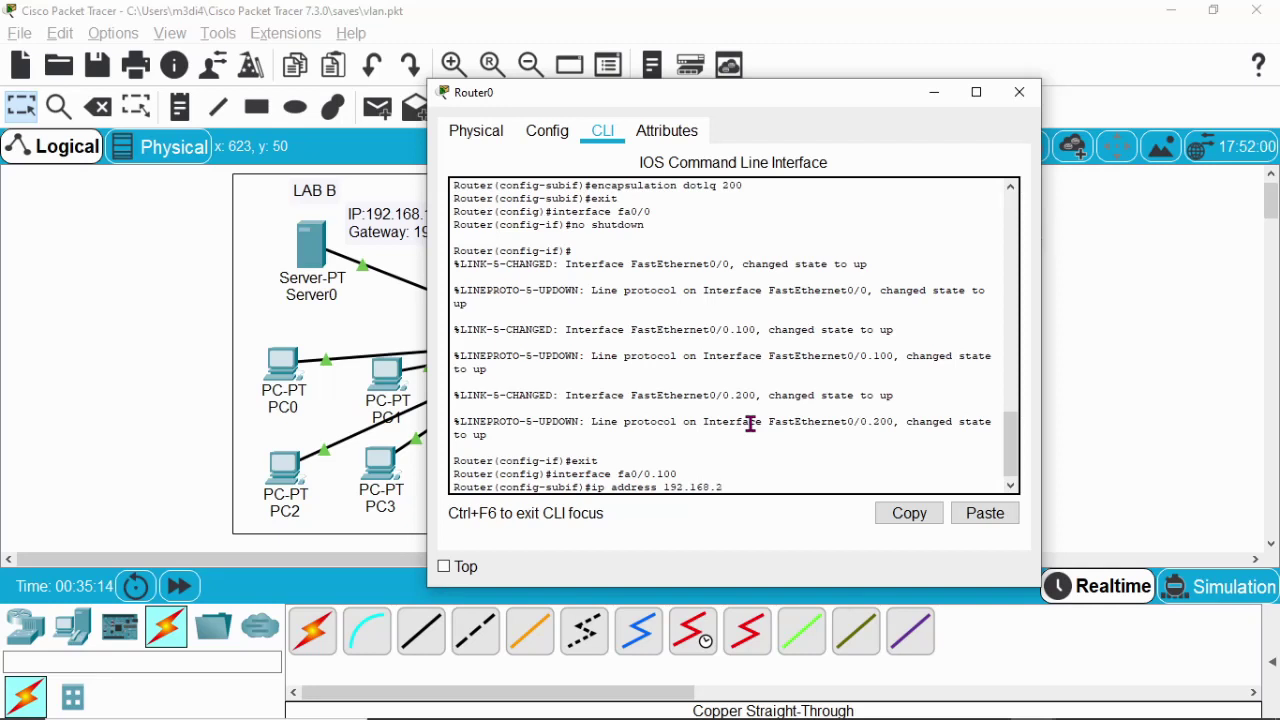
{"action": "type", "text": "."}
{"action": "type", "text": "255.255.255.0"}
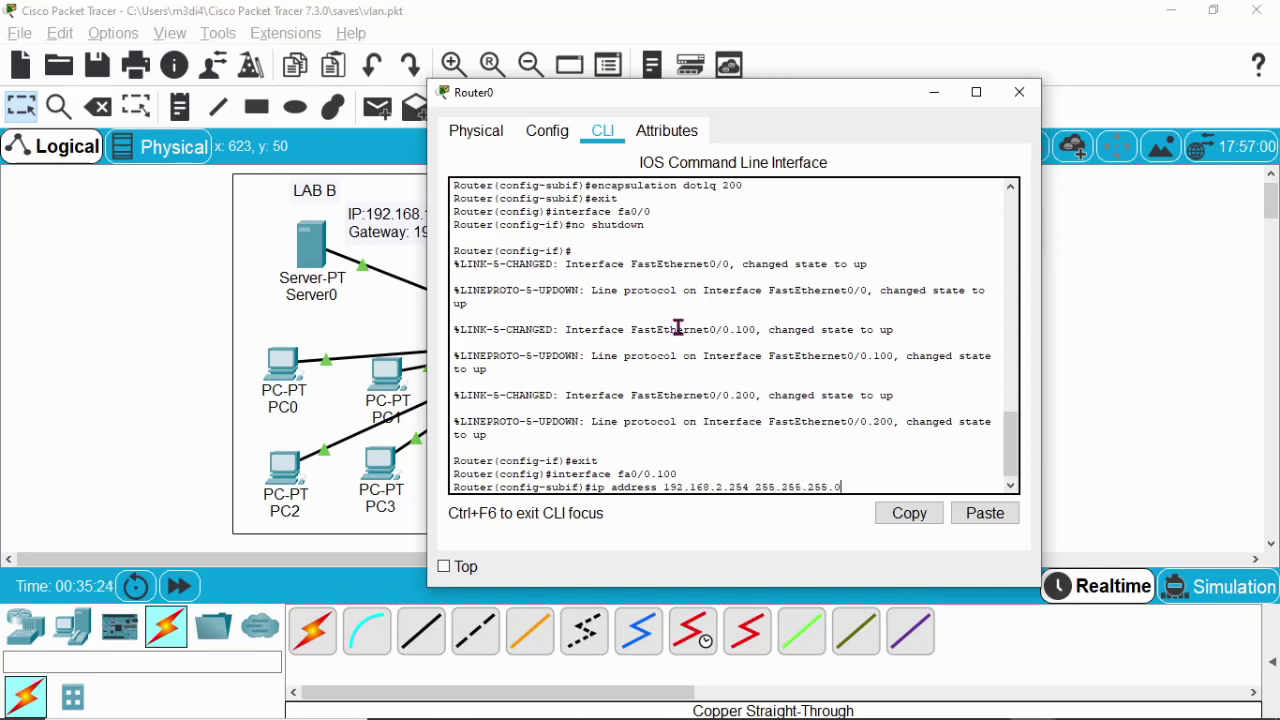
{"action": "left_click_drag", "start_coordinate": [875, 98], "coordinate": [739, 99]}
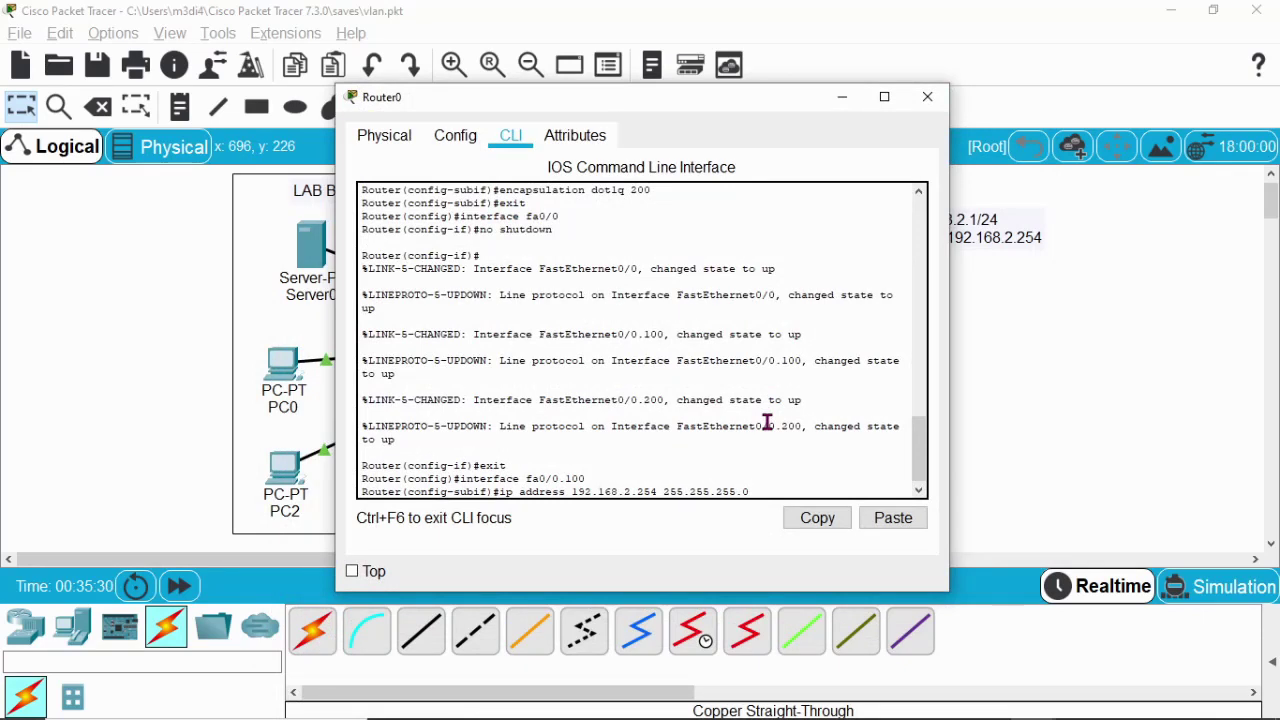
{"action": "key", "text": "Return"}
{"action": "type", "text": "exit"}
{"action": "key", "text": "Return"}
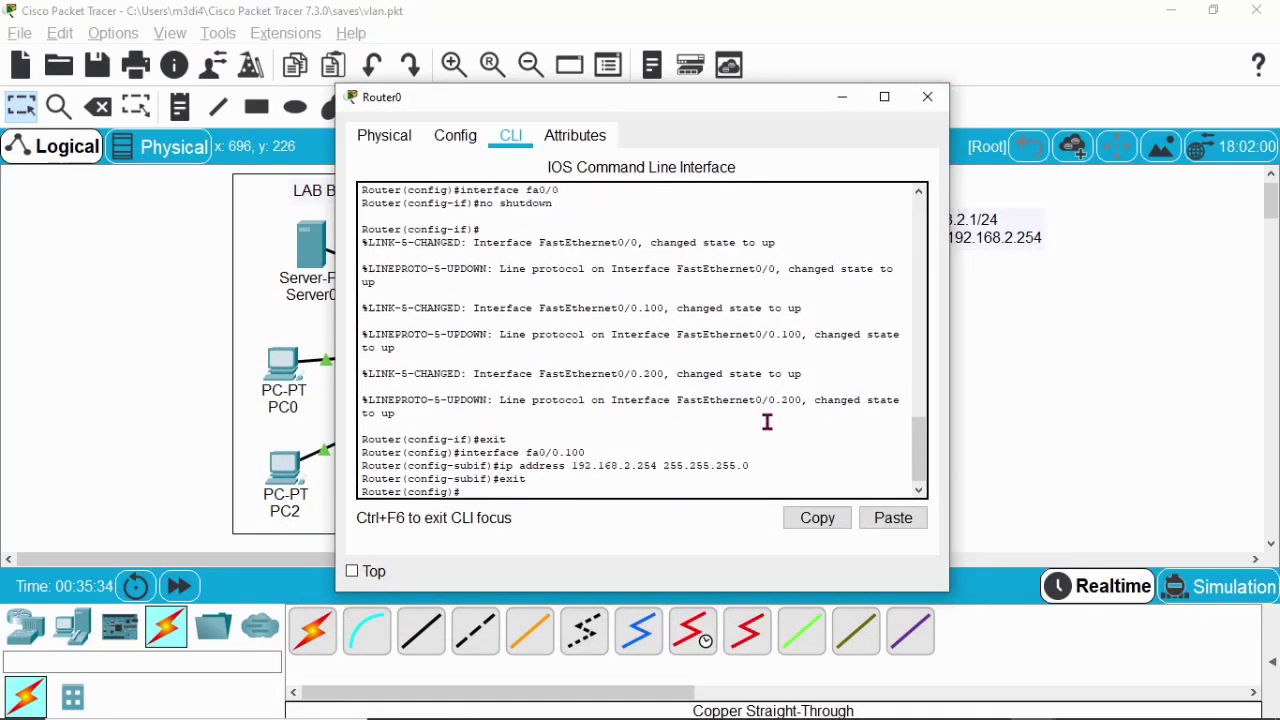
- Assign IP address 192.168.1.254 with mask 255.255.255.0 to subinterface fa0/0.200, adapting the previously entered commands
{"action": "type", "text": "exit"}
{"action": "key", "text": "Up"}
{"action": "key", "text": "Up"}
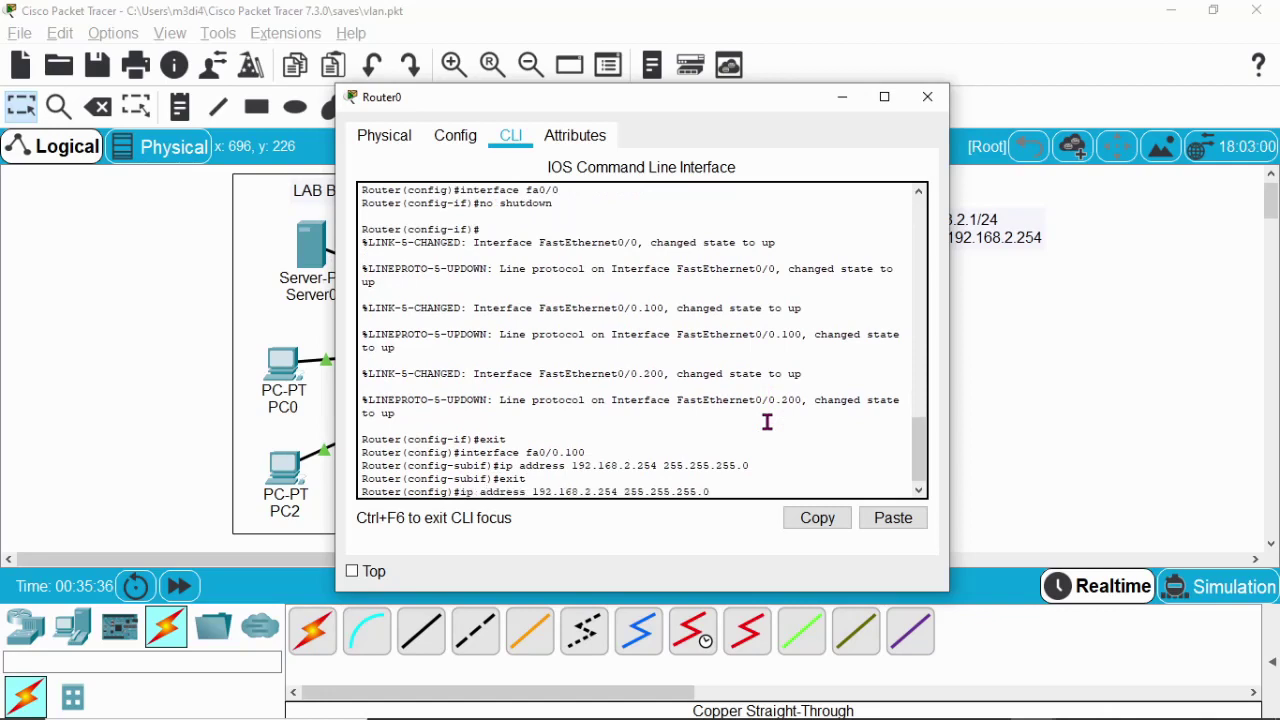
{"action": "key", "text": "Down"}
{"action": "key", "text": "Up"}
{"action": "key", "text": "Up"}
{"action": "key", "text": "BackSpace"}
{"action": "type", "text": "200"}
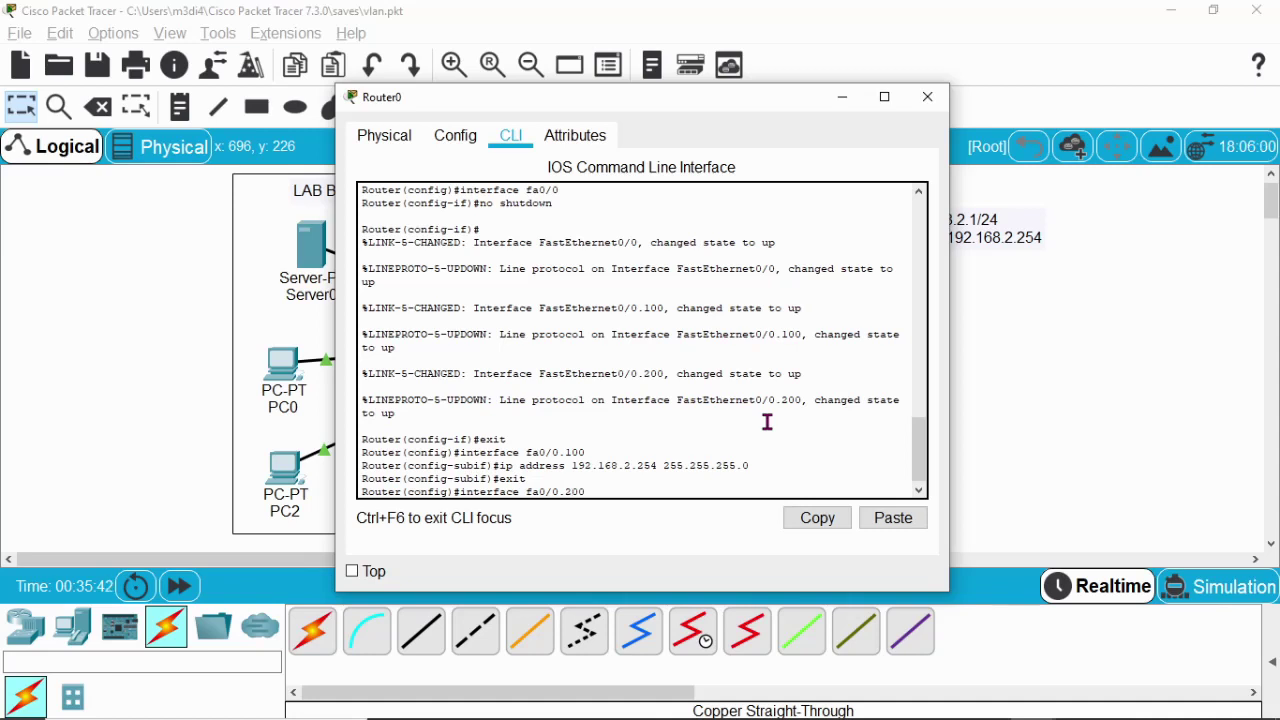
{"action": "key", "text": "Return"}
{"action": "key", "text": "Up"}
{"action": "key", "text": "Up"}
{"action": "key", "text": "Up"}
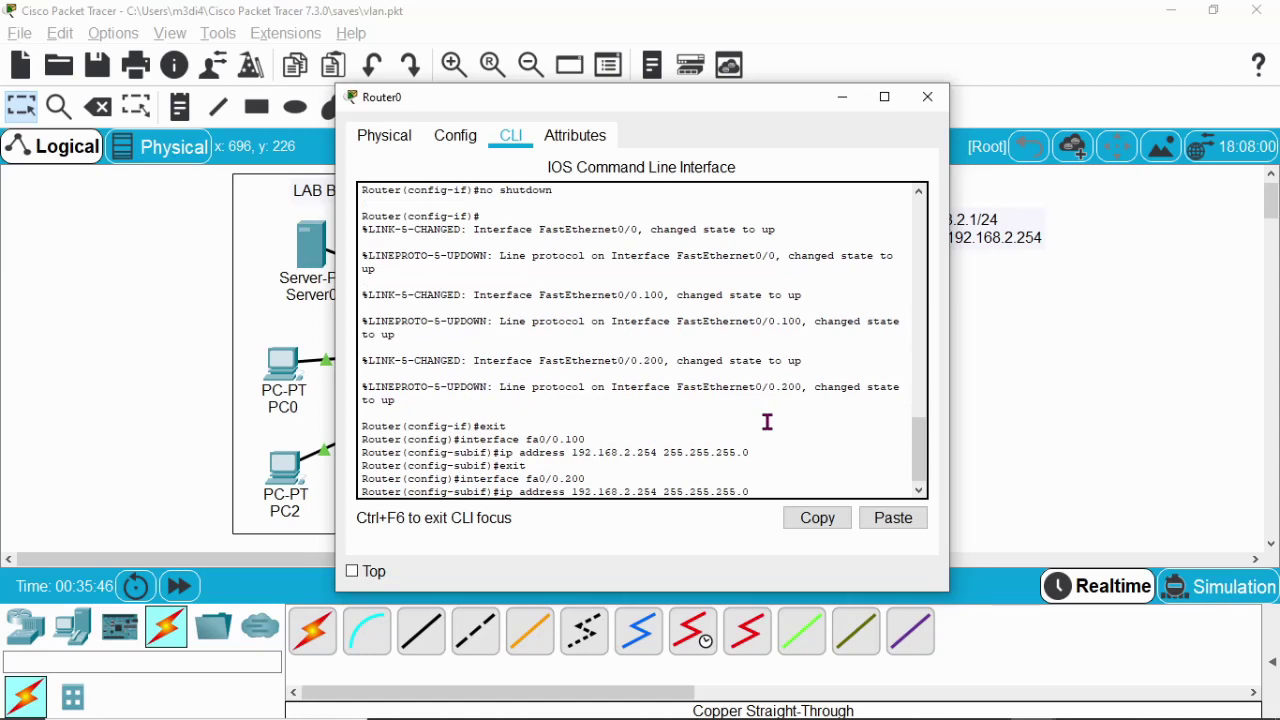
{"action": "key", "text": "Left"}
{"action": "key", "text": "Left"}
{"action": "key", "text": "Left"}
{"action": "key", "text": "Left"}
{"action": "key", "text": "Left"}
{"action": "key", "text": "Left"}
{"action": "key", "text": "Left"}
{"action": "key", "text": "Left"}
{"action": "key", "text": "Left"}
{"action": "key", "text": "Left"}
{"action": "key", "text": "Left"}
{"action": "key", "text": "Left"}
{"action": "key", "text": "Left"}
{"action": "key", "text": "Delete"}
{"action": "type", "text": "1"}
{"action": "key", "text": "Return"}
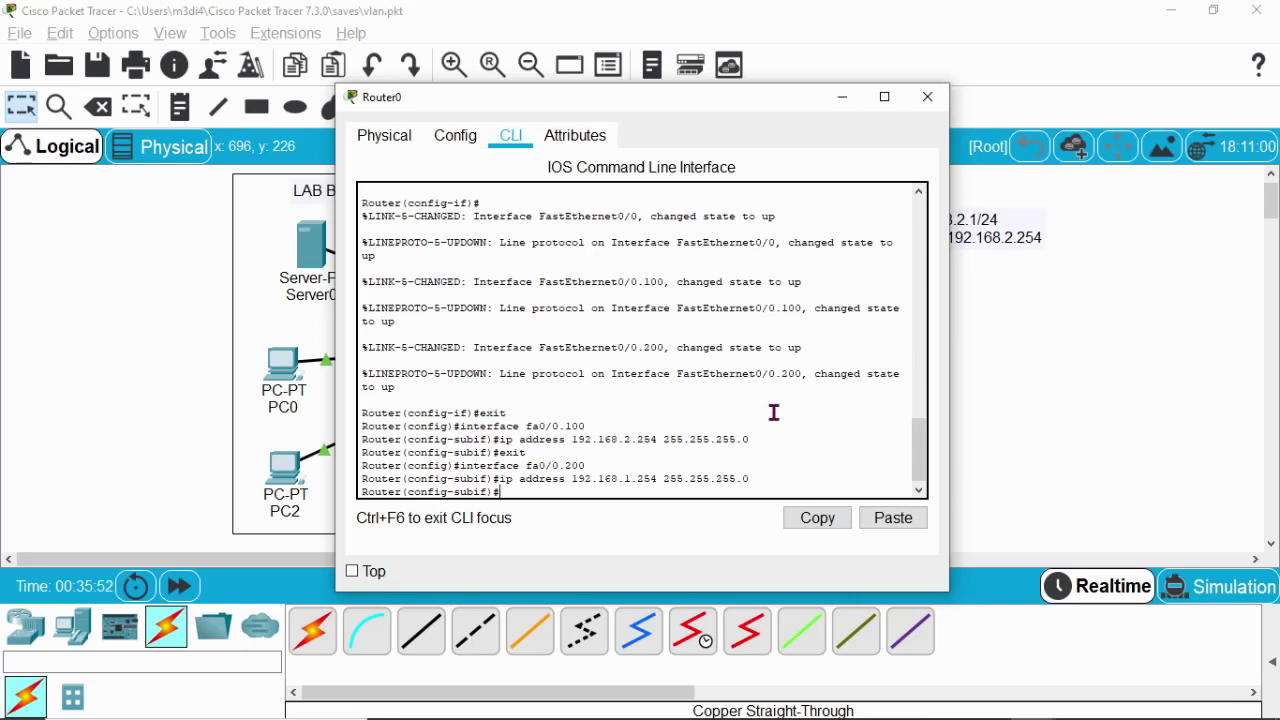
- Exit subinterface and global configuration modes on the router and close Router0's window
{"action": "type", "text": "exit"}
{"action": "key", "text": "Return"}
{"action": "type", "text": "exit"}
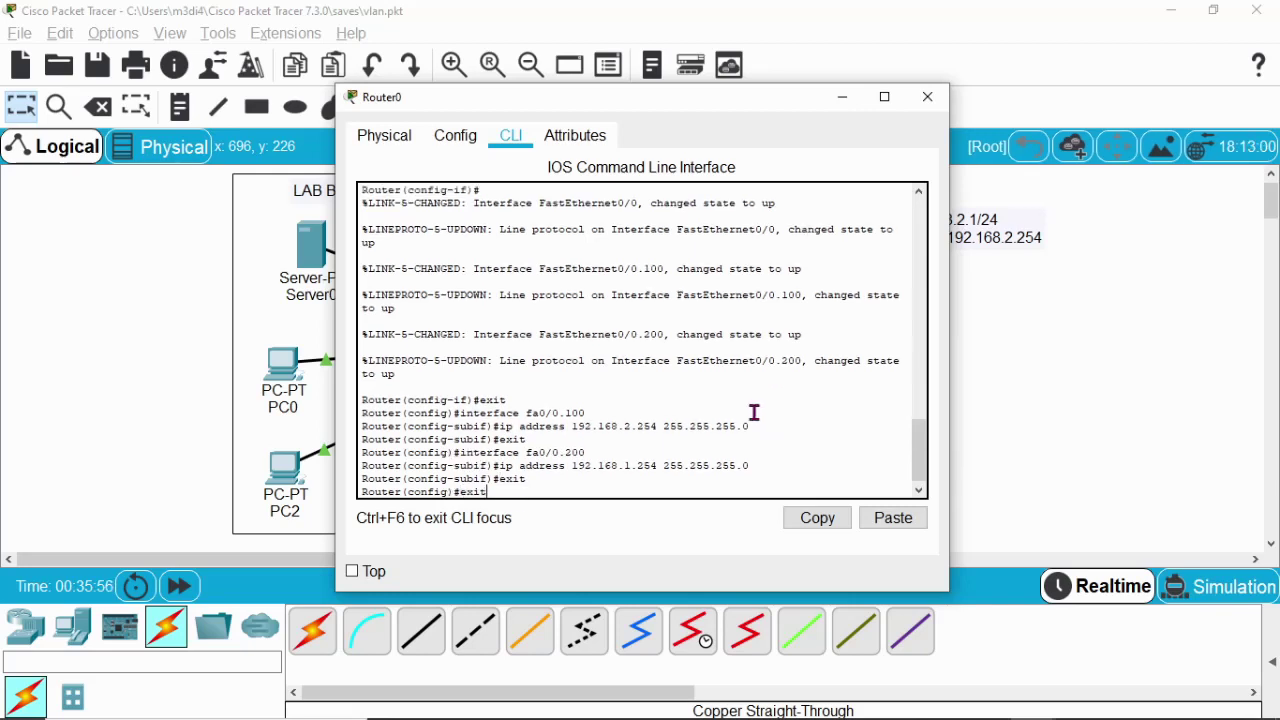
{"action": "key", "text": "Return"}
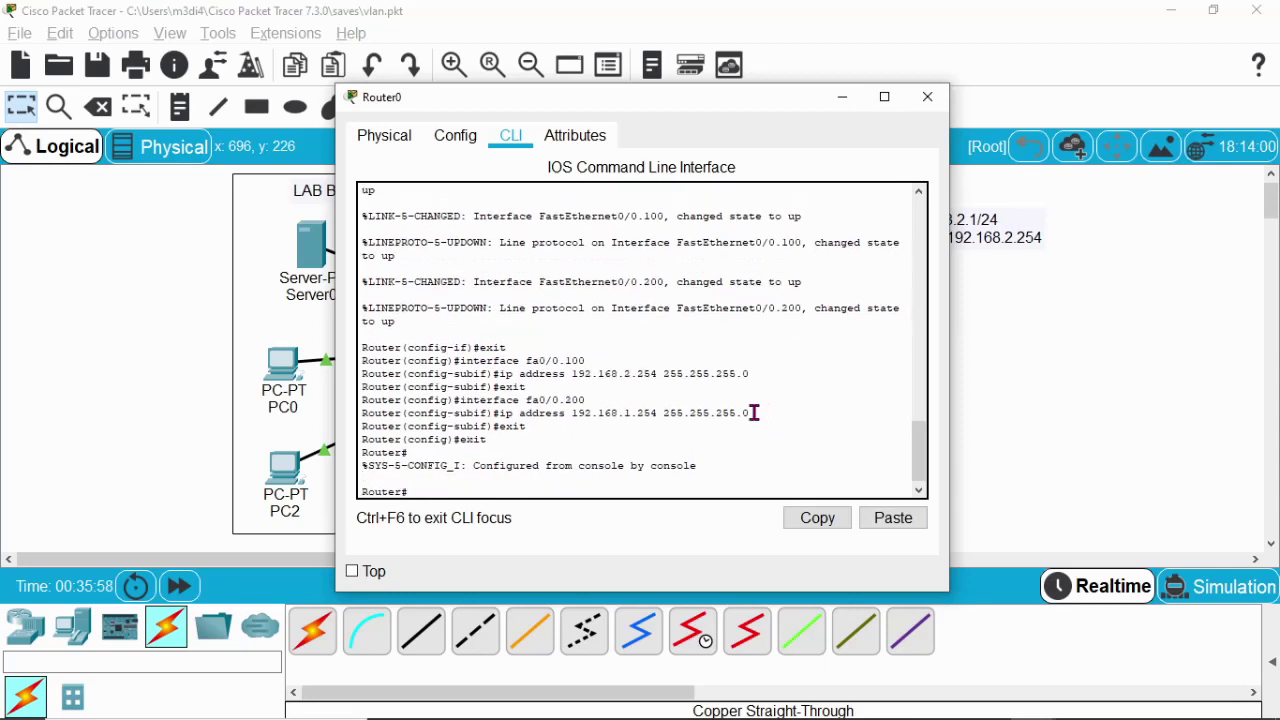
{"action": "left_click", "coordinate": [927, 97]}
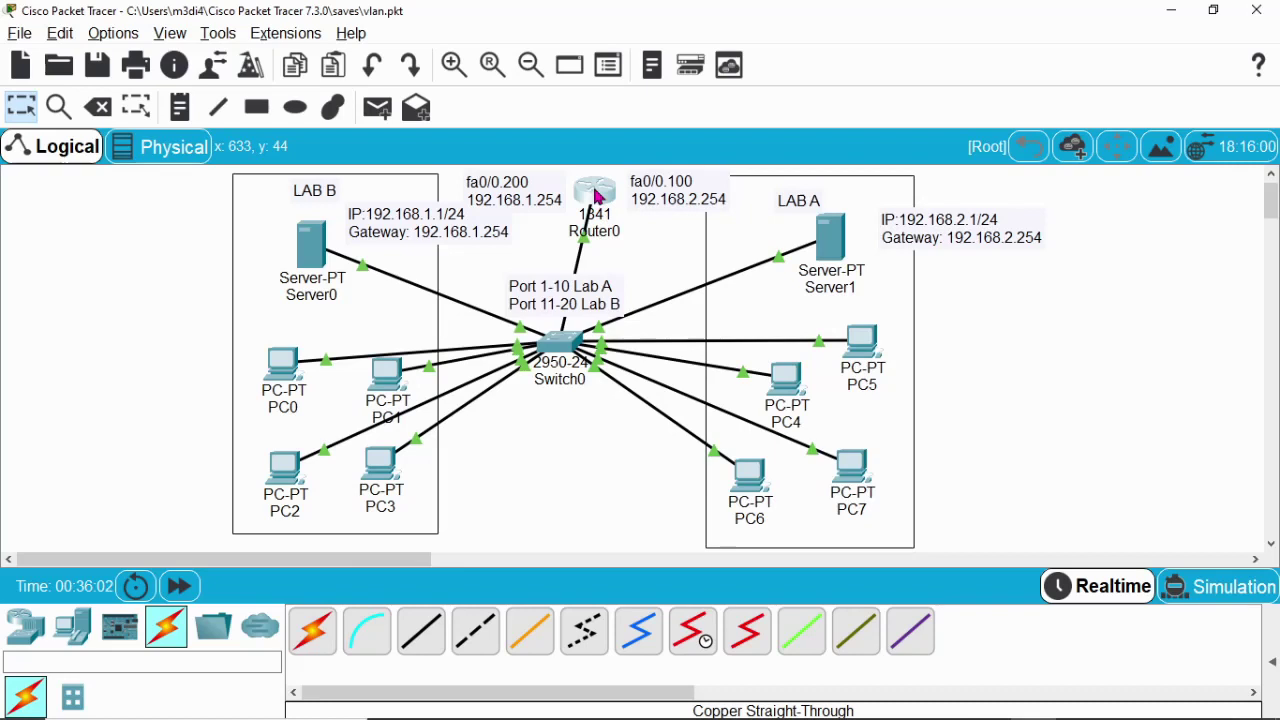
- Move Router0 slightly up and to the left in the topology, and briefly check Switch0's command line
{"action": "mouse_move", "coordinate": [596, 196]}
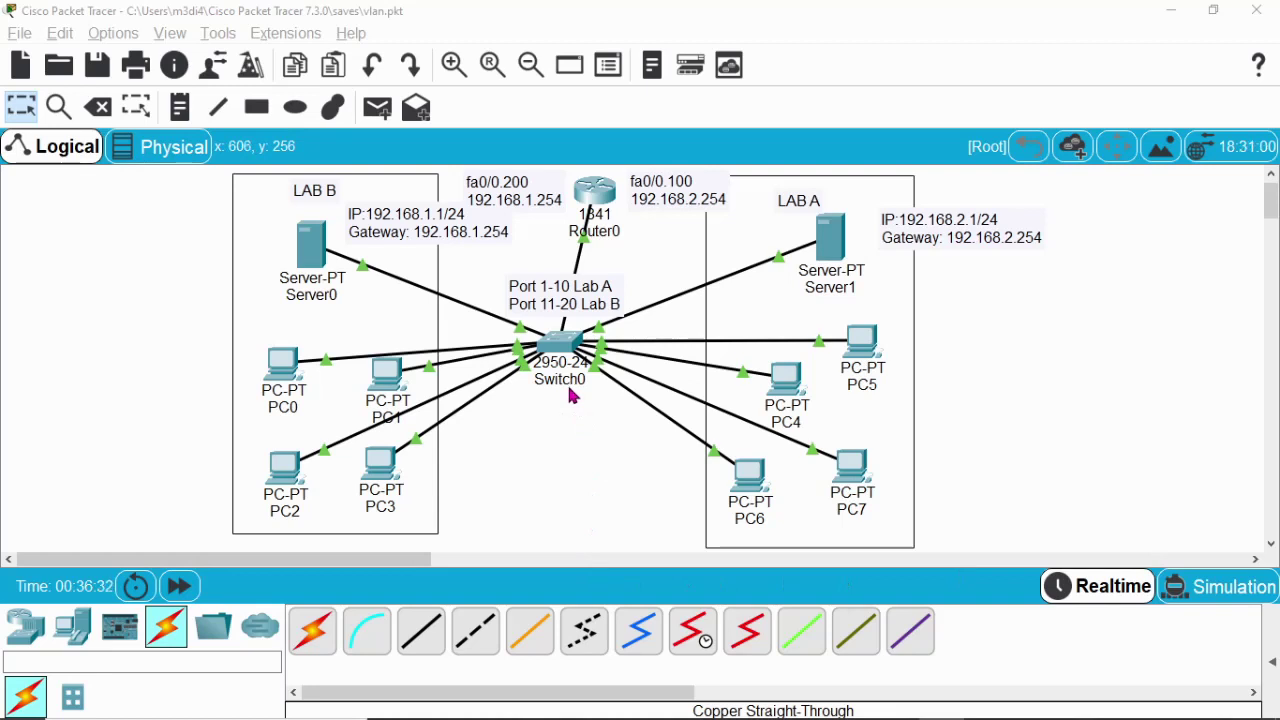
{"action": "left_click_drag", "start_coordinate": [609, 180], "coordinate": [582, 170]}
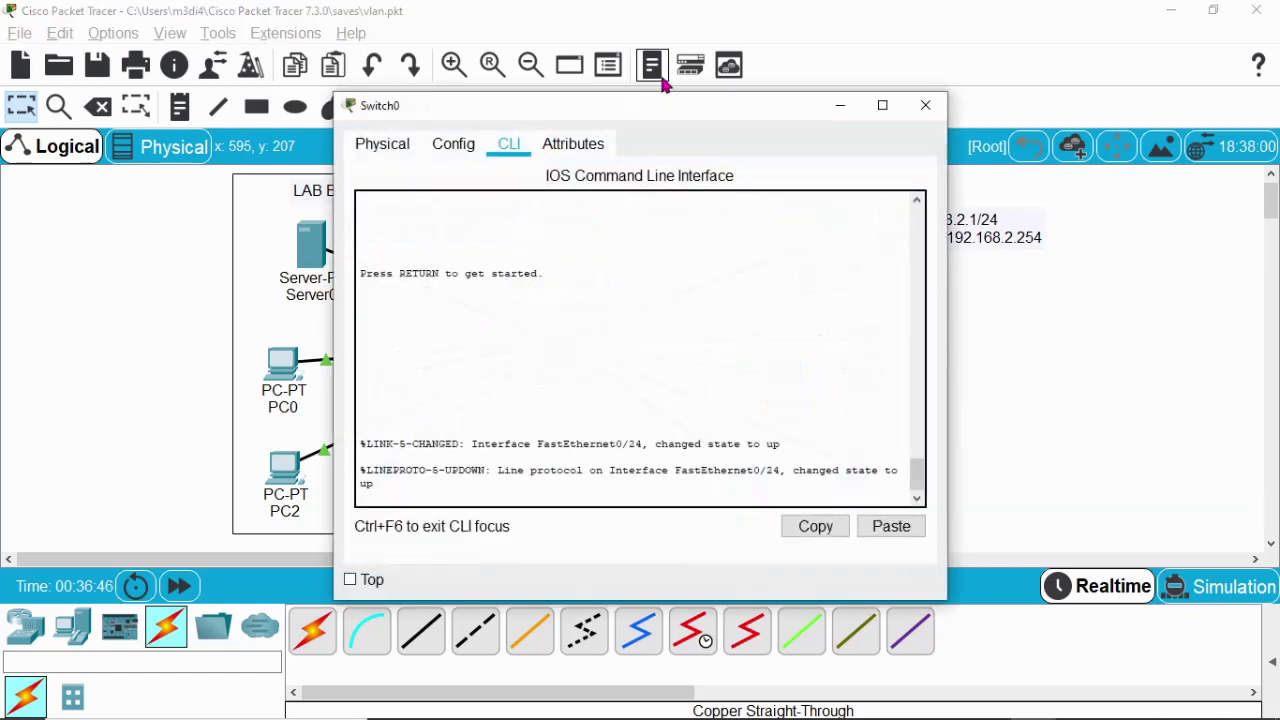
{"action": "left_click_drag", "start_coordinate": [657, 118], "coordinate": [638, 96]}
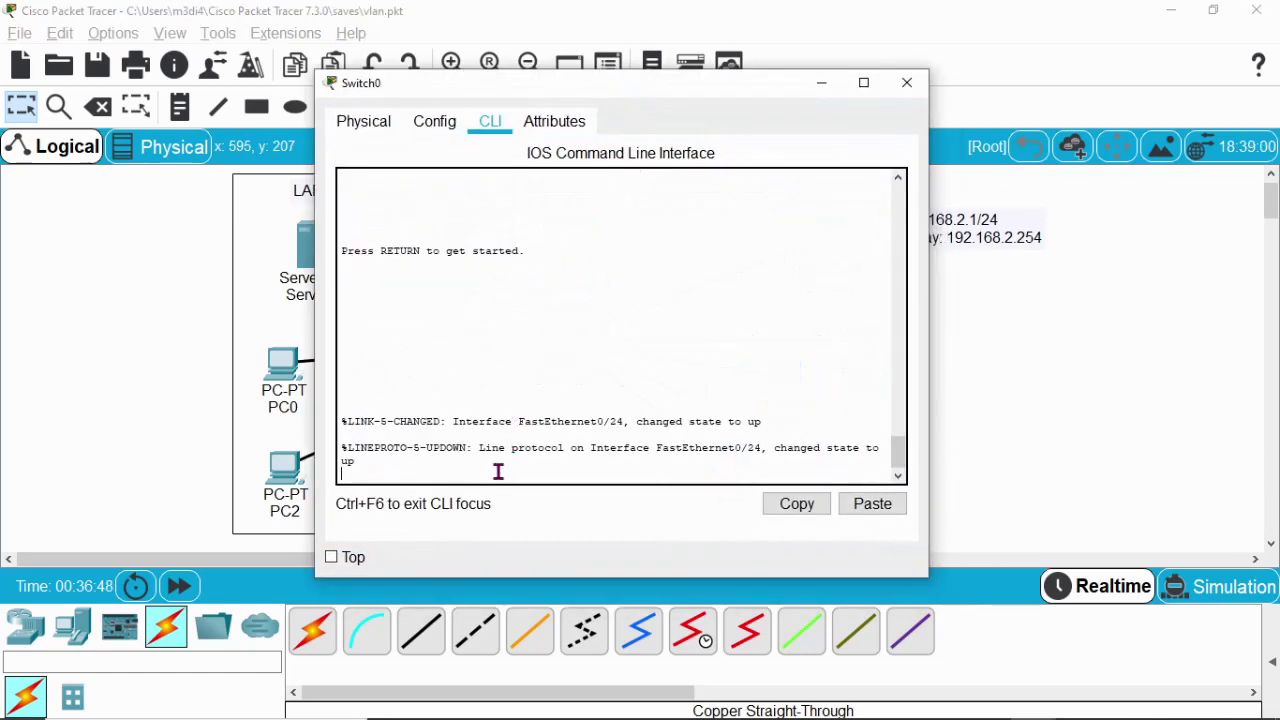
{"action": "key", "text": "Return"}
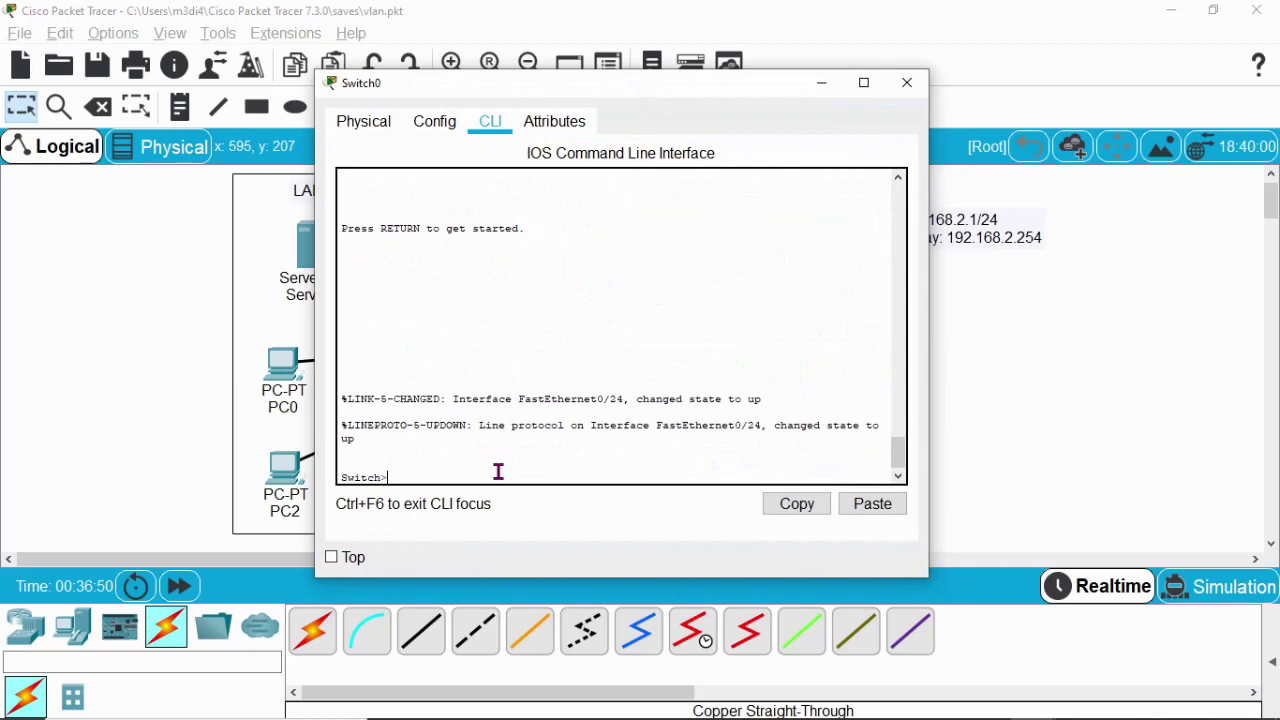
{"action": "left_click", "coordinate": [906, 82]}
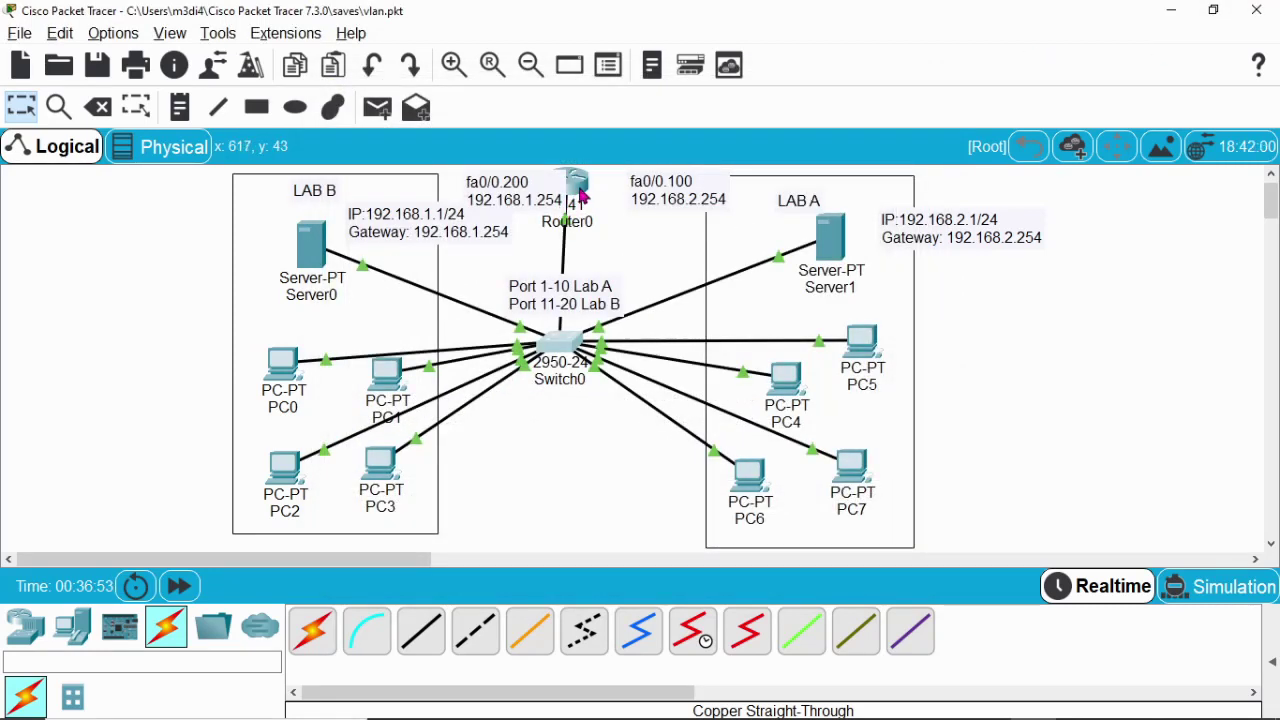
- Check Router0's port summary, then repeat the ping to 192.168.2.1 from PC0's command prompt and close PC0's window
{"action": "mouse_move", "coordinate": [578, 191]}
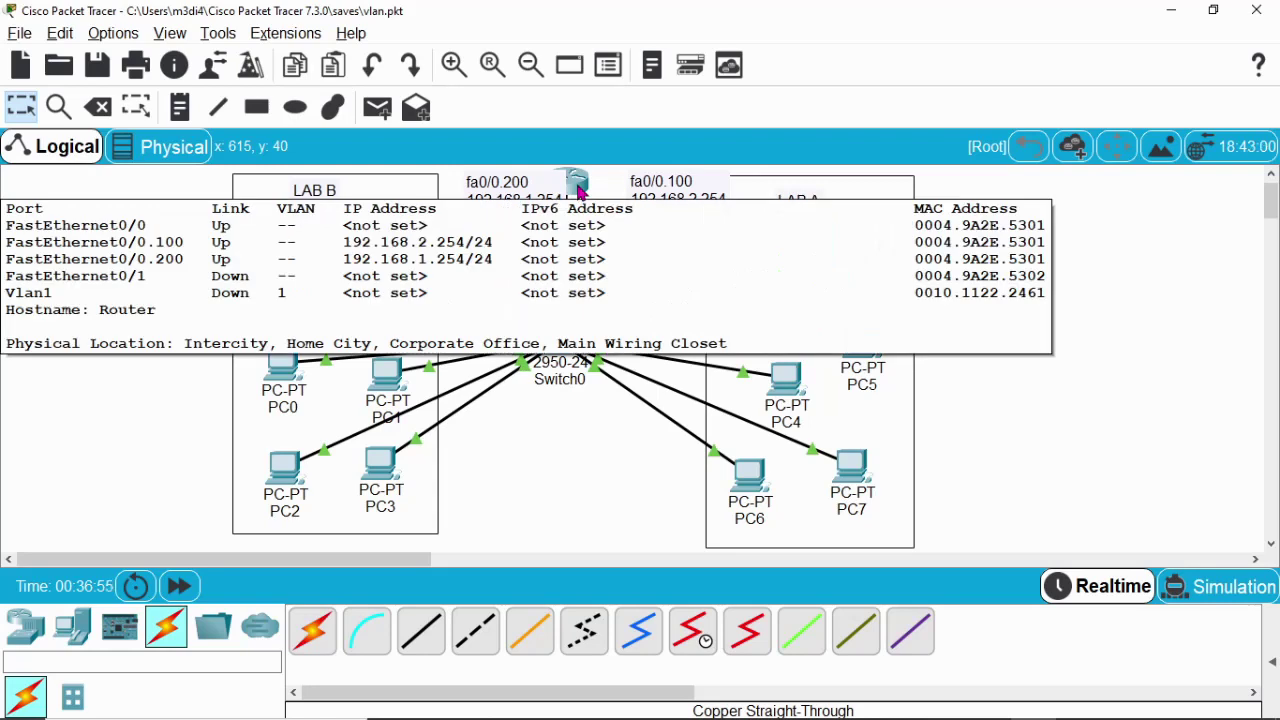
{"action": "left_click", "coordinate": [283, 363]}
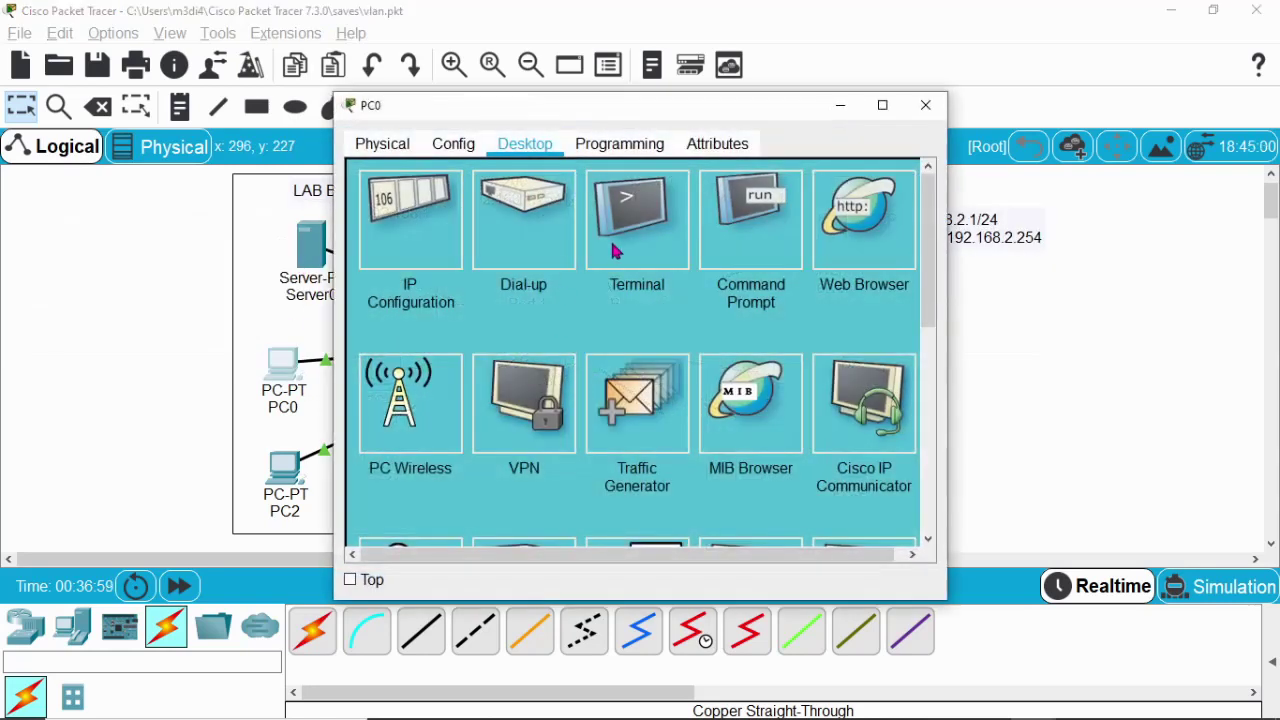
{"action": "left_click", "coordinate": [760, 215]}
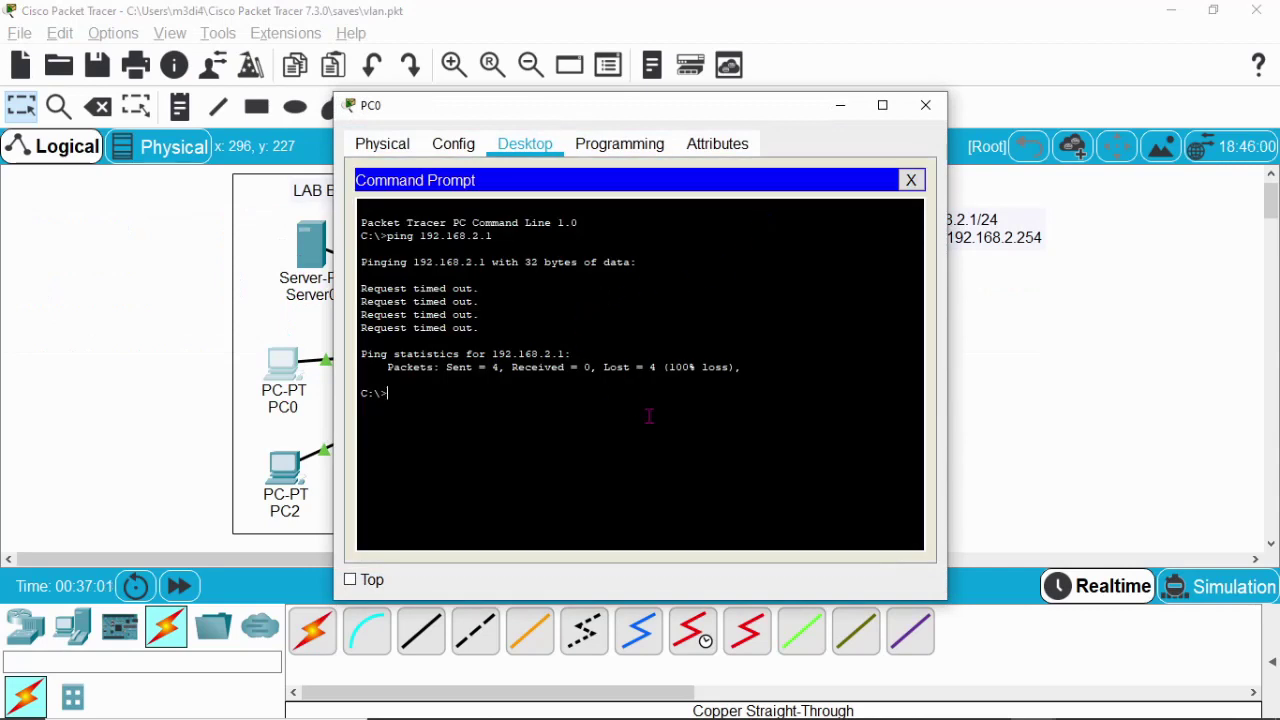
{"action": "key", "text": "Up"}
{"action": "key", "text": "Return"}
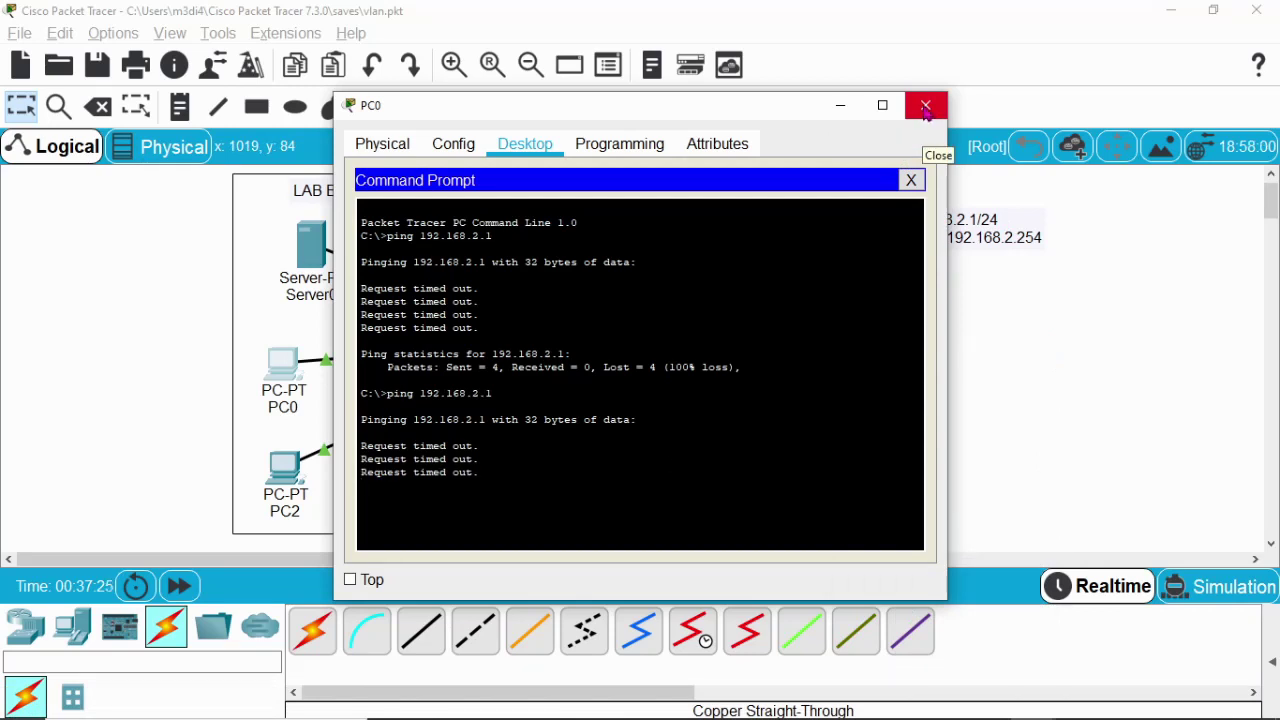
{"action": "left_click", "coordinate": [926, 106]}
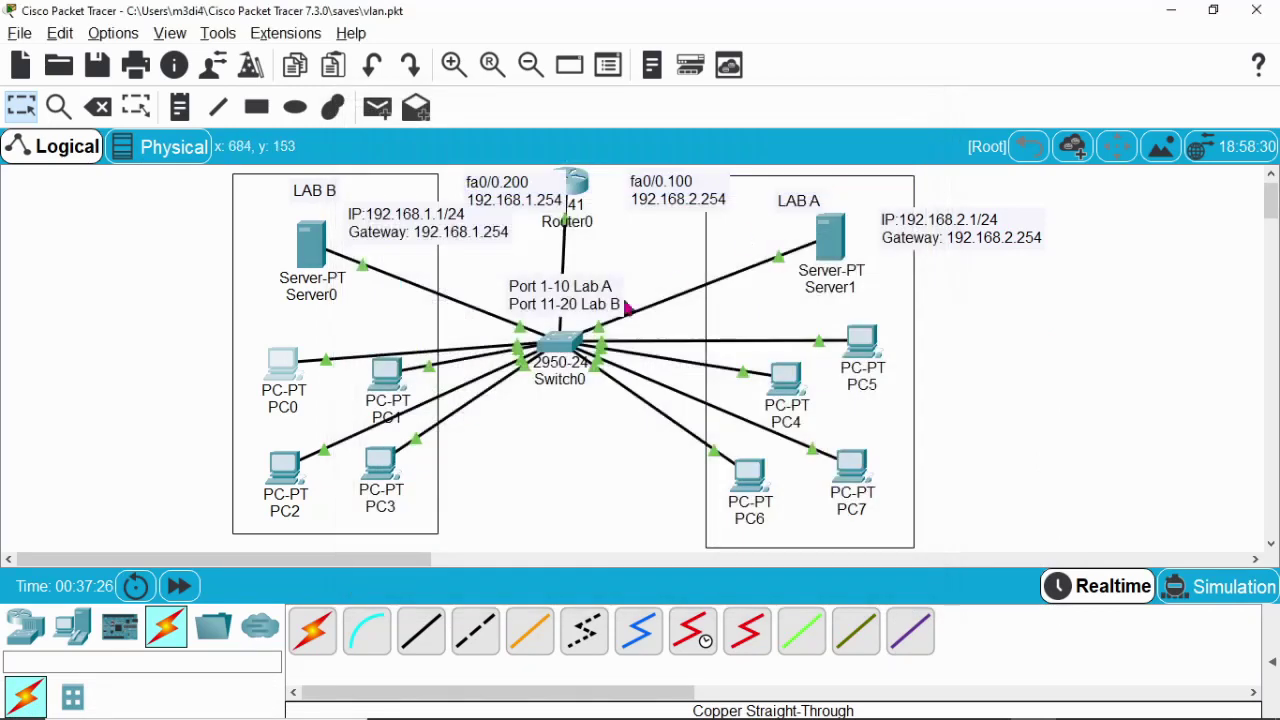
- Open Switch0's command line and enter privileged mode and global configuration mode with enable and conf t
{"action": "left_click", "coordinate": [563, 352]}
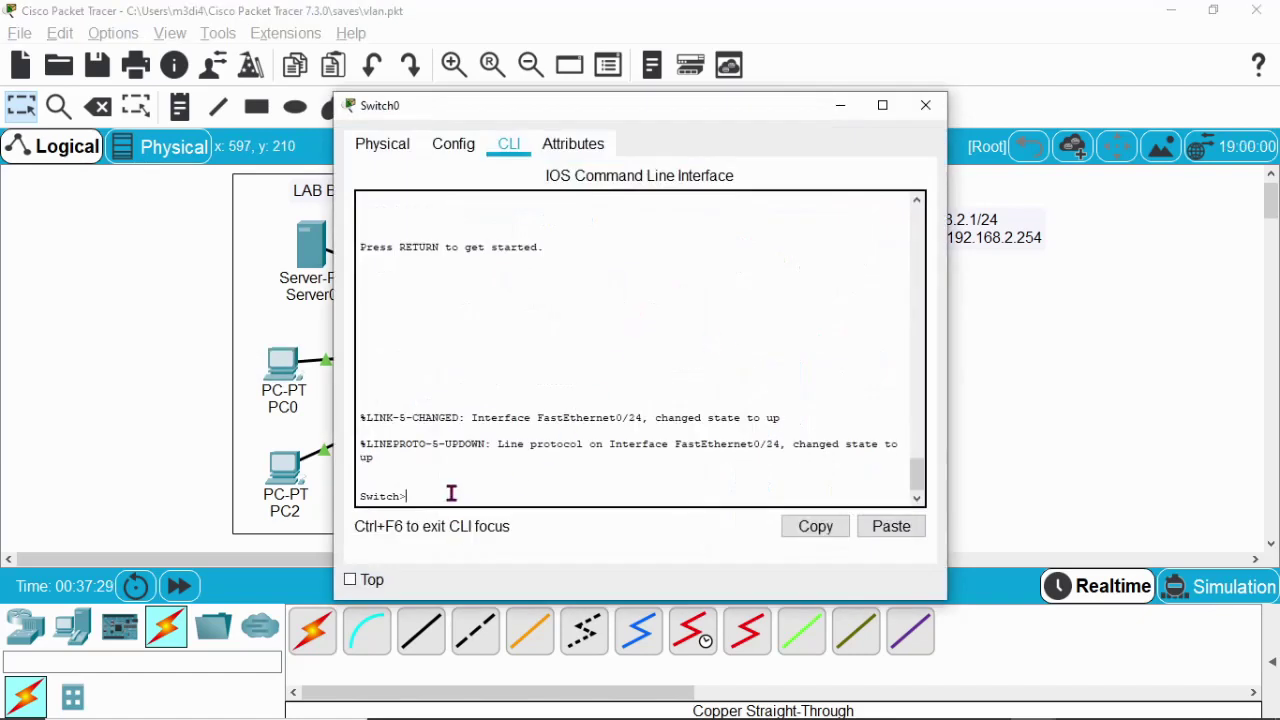
{"action": "type", "text": "enable"}
{"action": "key", "text": "Return"}
{"action": "type", "text": "con"}
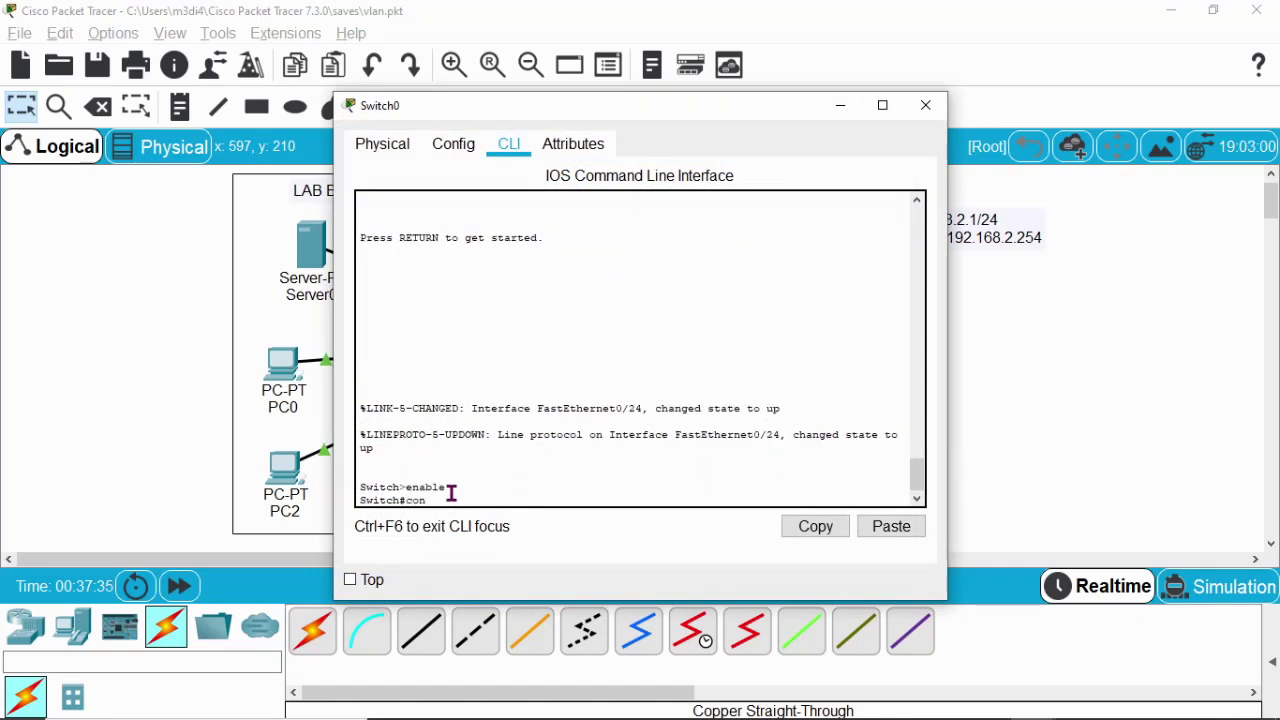
{"action": "type", "text": "g t"}
{"action": "key", "text": "Return"}
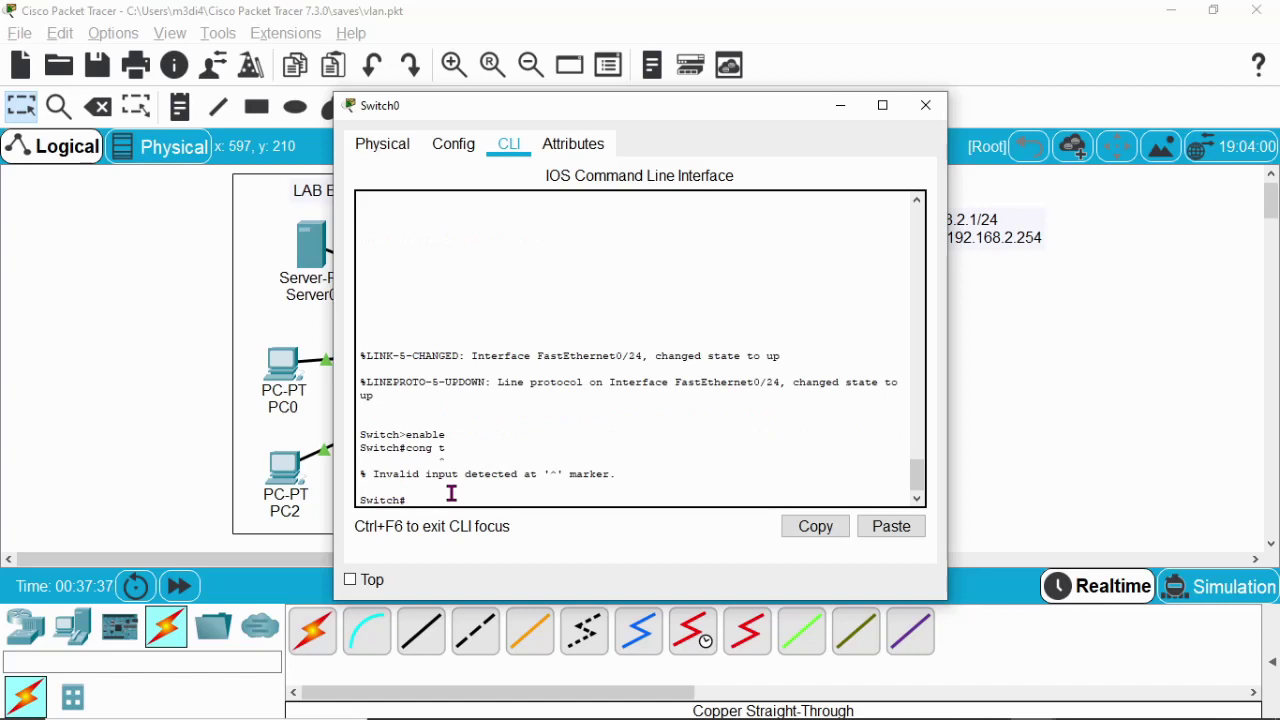
{"action": "key", "text": "Up"}
{"action": "key", "text": "BackSpace"}
{"action": "type", "text": "f t"}
{"action": "key", "text": "Return"}
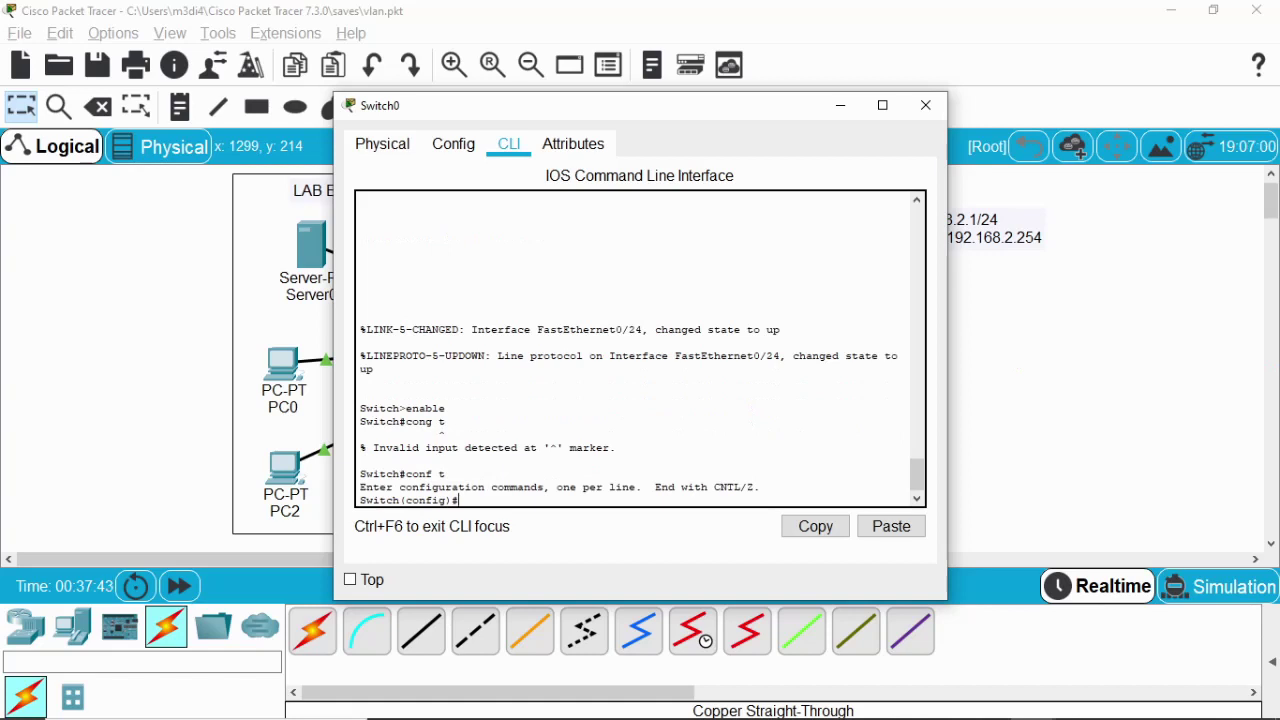
- Set Switch0's router-facing interface fa0/24 to trunk mode with "switchport mode trunk"
{"action": "type", "text": "interface fa0/24"}
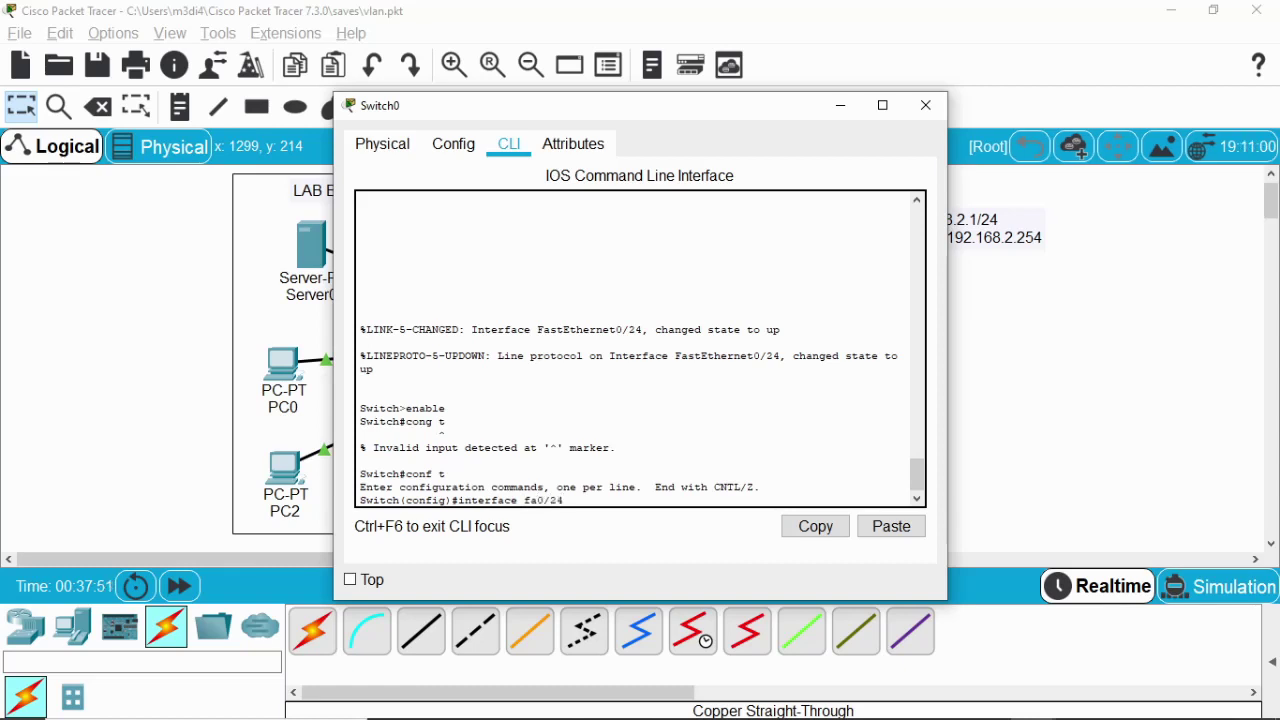
{"action": "key", "text": "Return"}
{"action": "type", "text": "switch"}
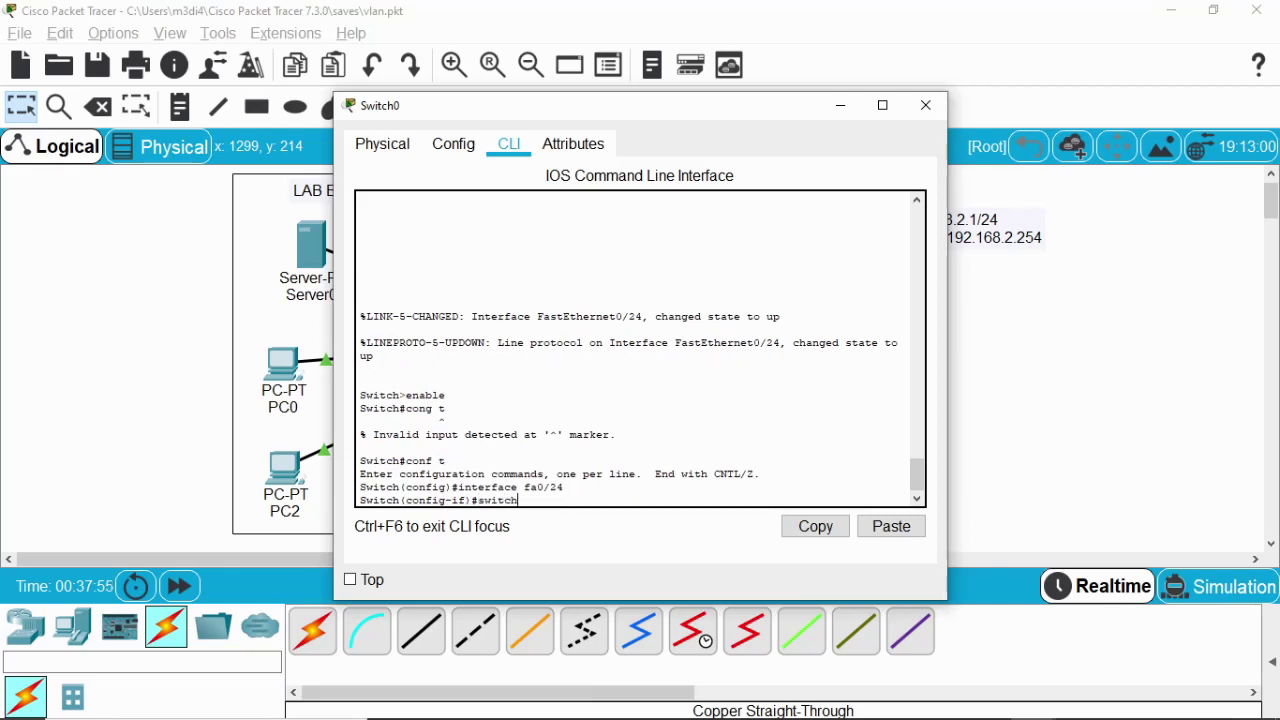
{"action": "type", "text": "port mode trunk"}
{"action": "key", "text": "Return"}
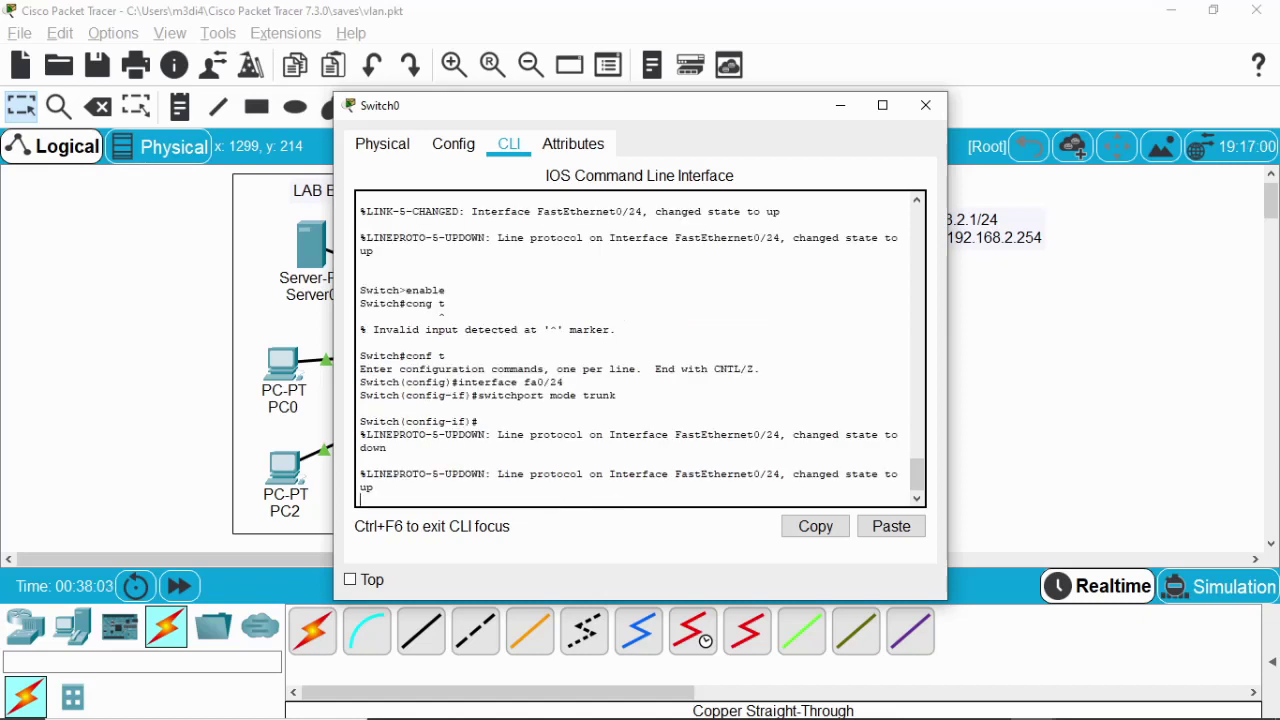
- Return to Switch0's interface configuration prompt, minimize its window, and move Router0 slightly down in the topology
{"action": "key", "text": "Return"}
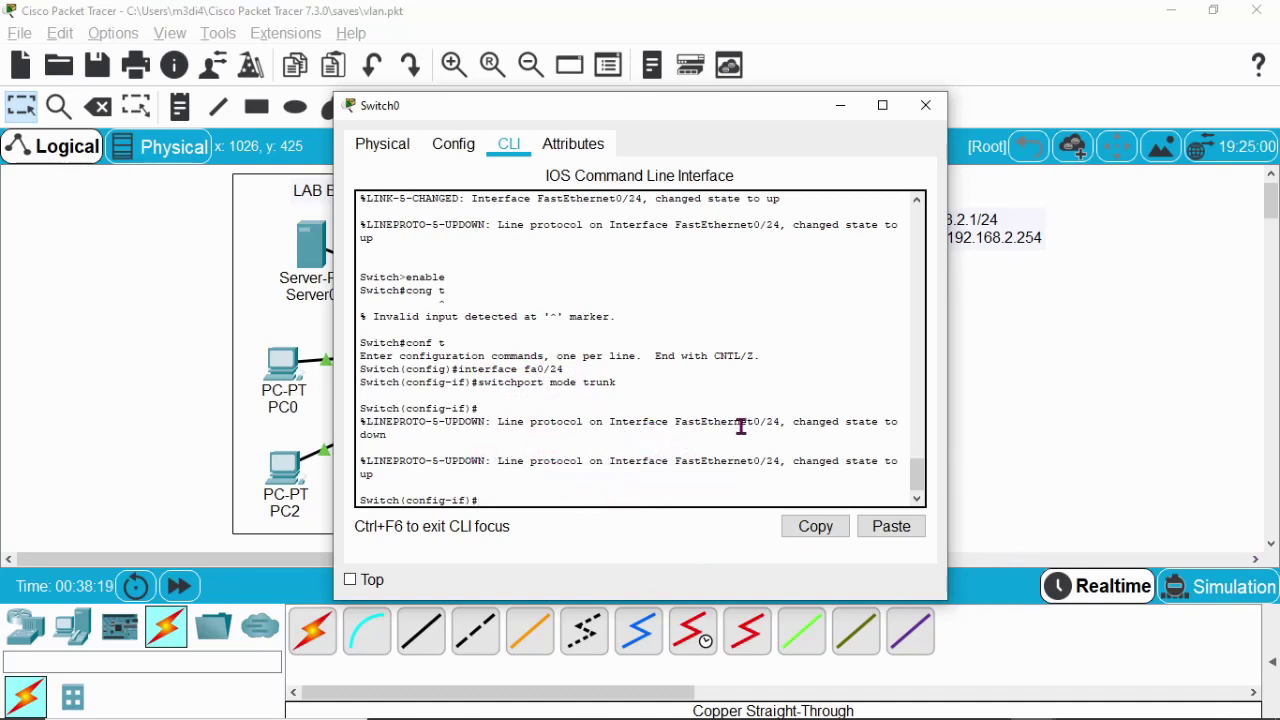
{"action": "left_click", "coordinate": [840, 108]}
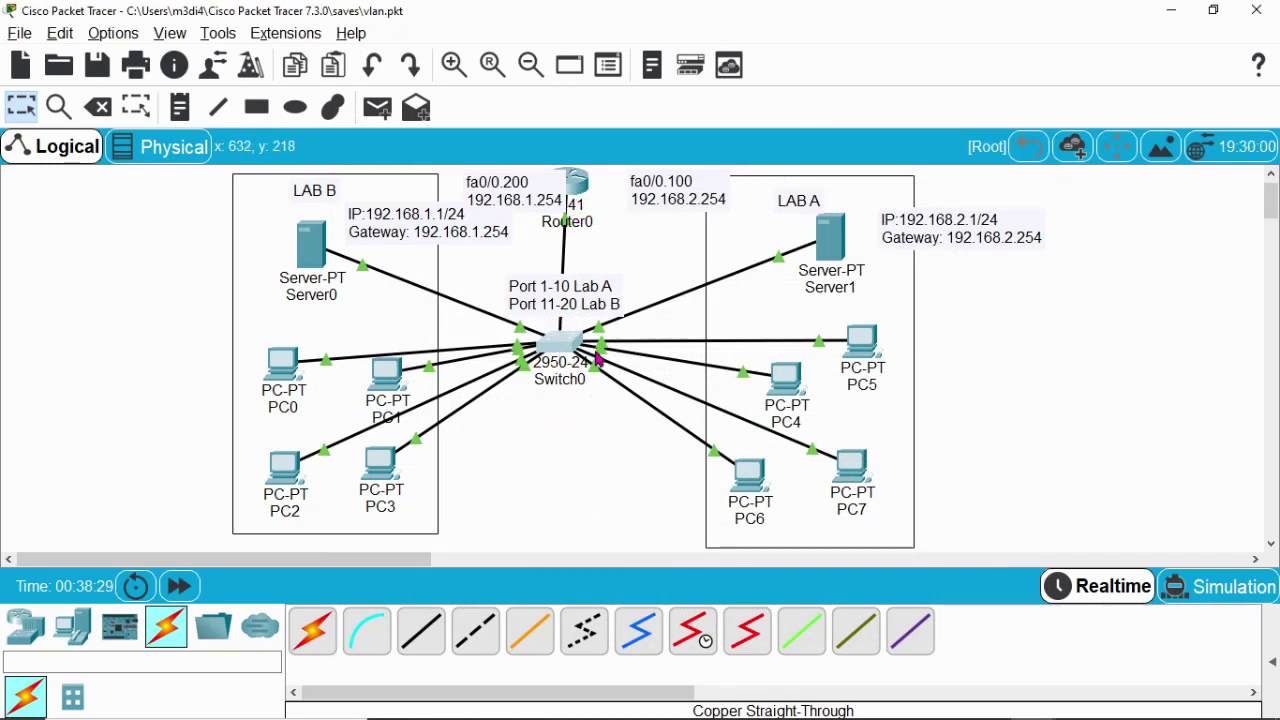
{"action": "mouse_move", "coordinate": [580, 345]}
{"action": "left_click_drag", "start_coordinate": [576, 182], "coordinate": [576, 195]}
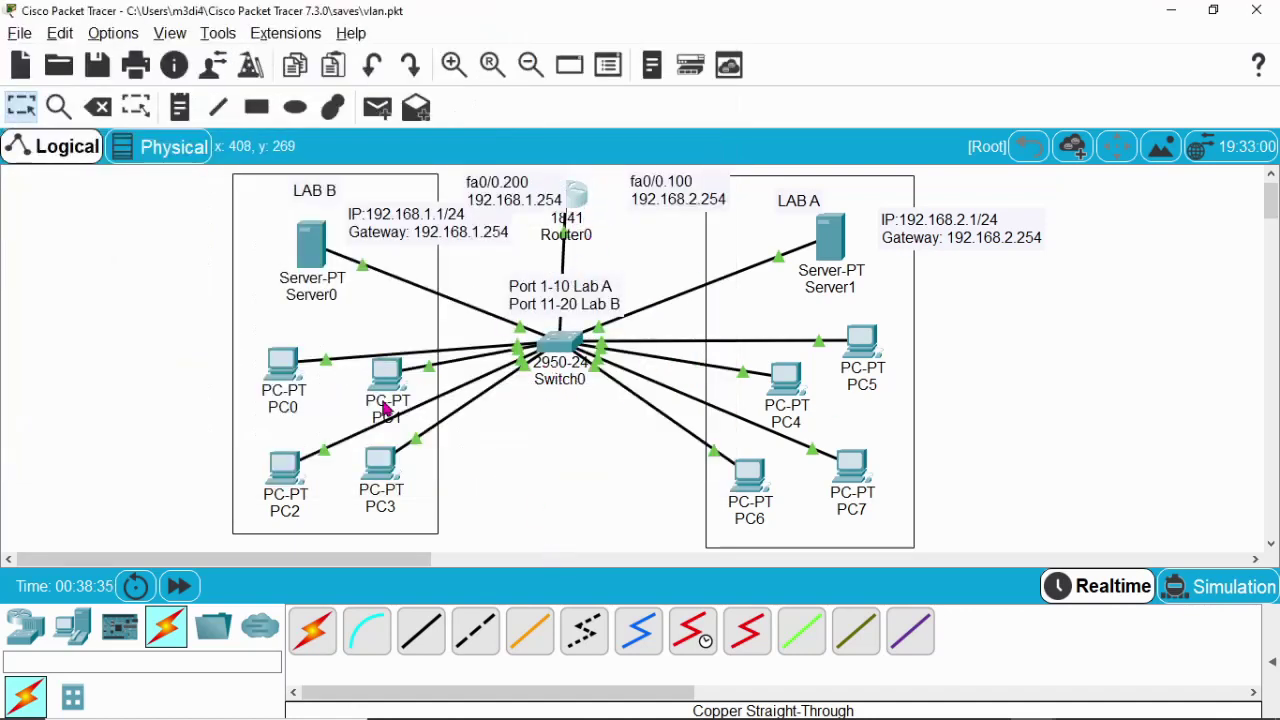
- Open PC0's command prompt, repeat the ping to 192.168.2.1 across the trunk, and close PC0's window
{"action": "left_click", "coordinate": [280, 388]}
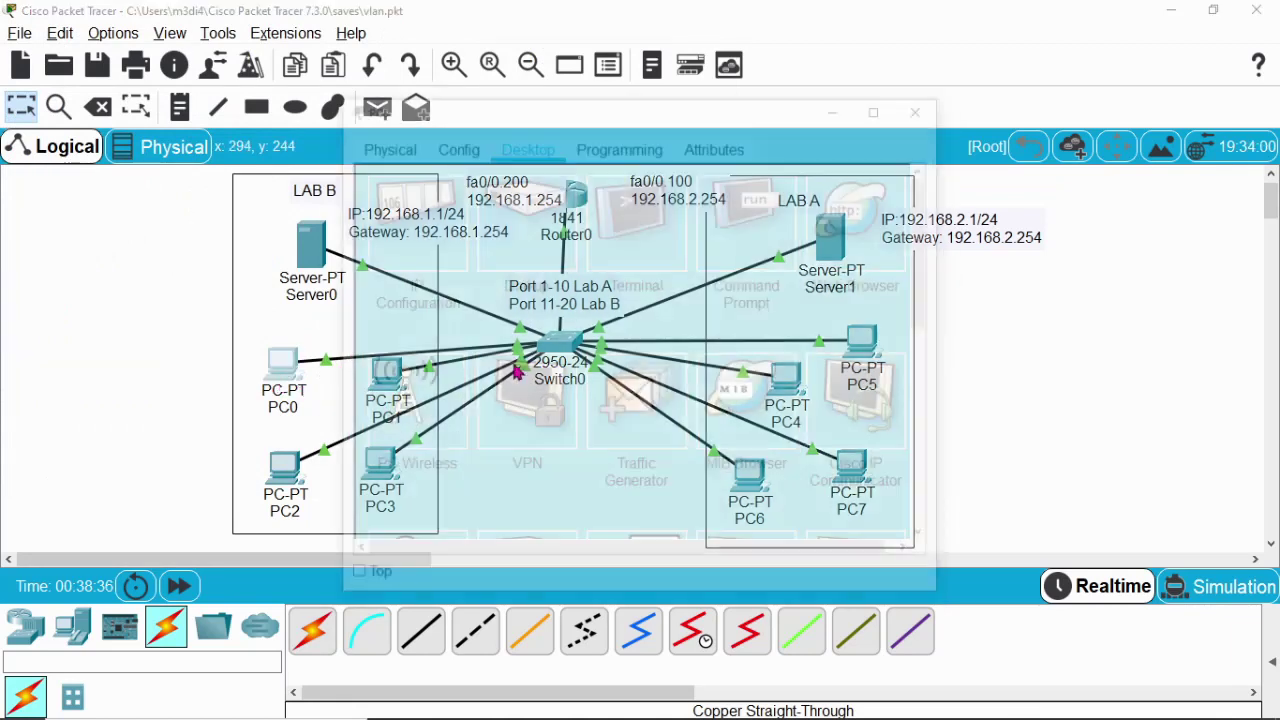
{"action": "left_click", "coordinate": [770, 250]}
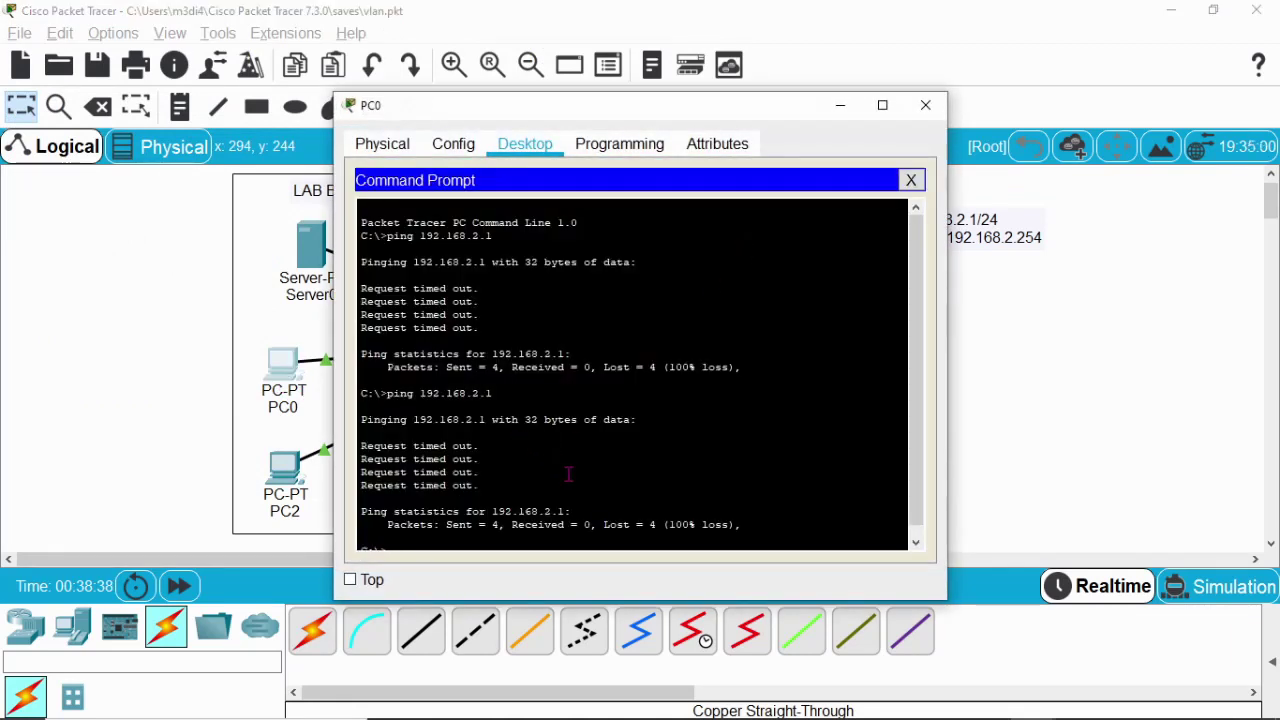
{"action": "key", "text": "Up"}
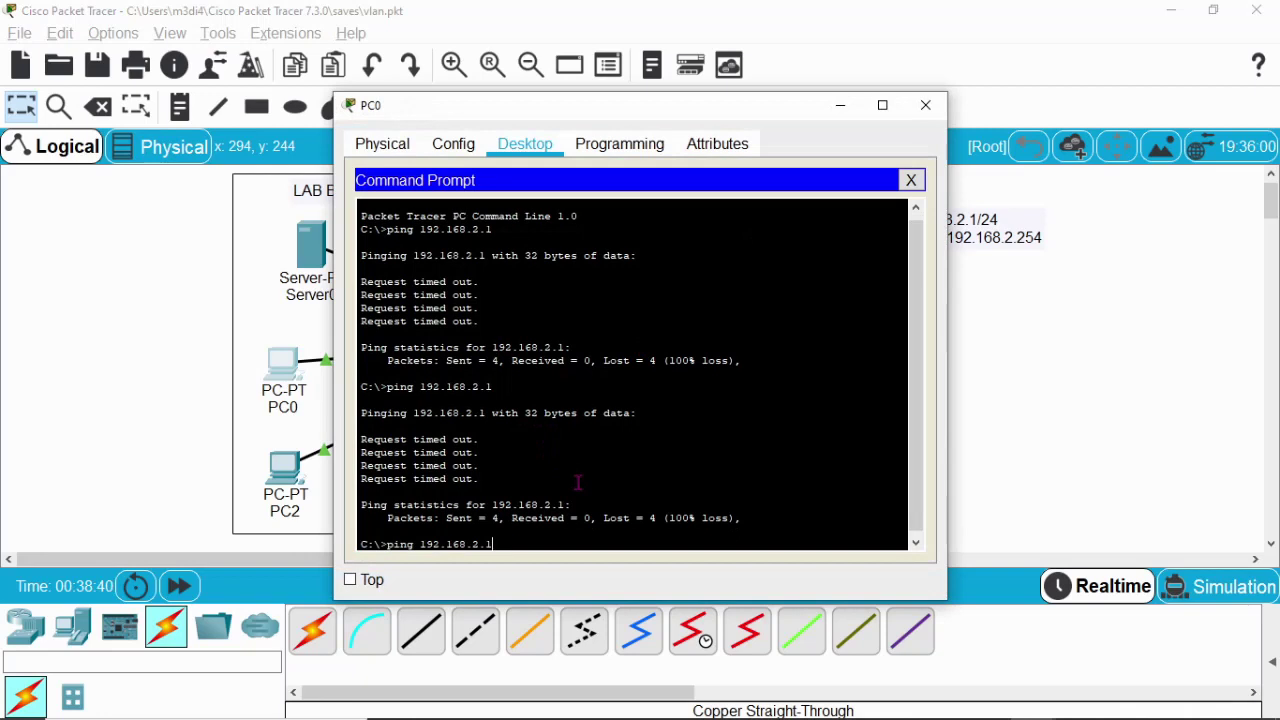
{"action": "key", "text": "Return"}
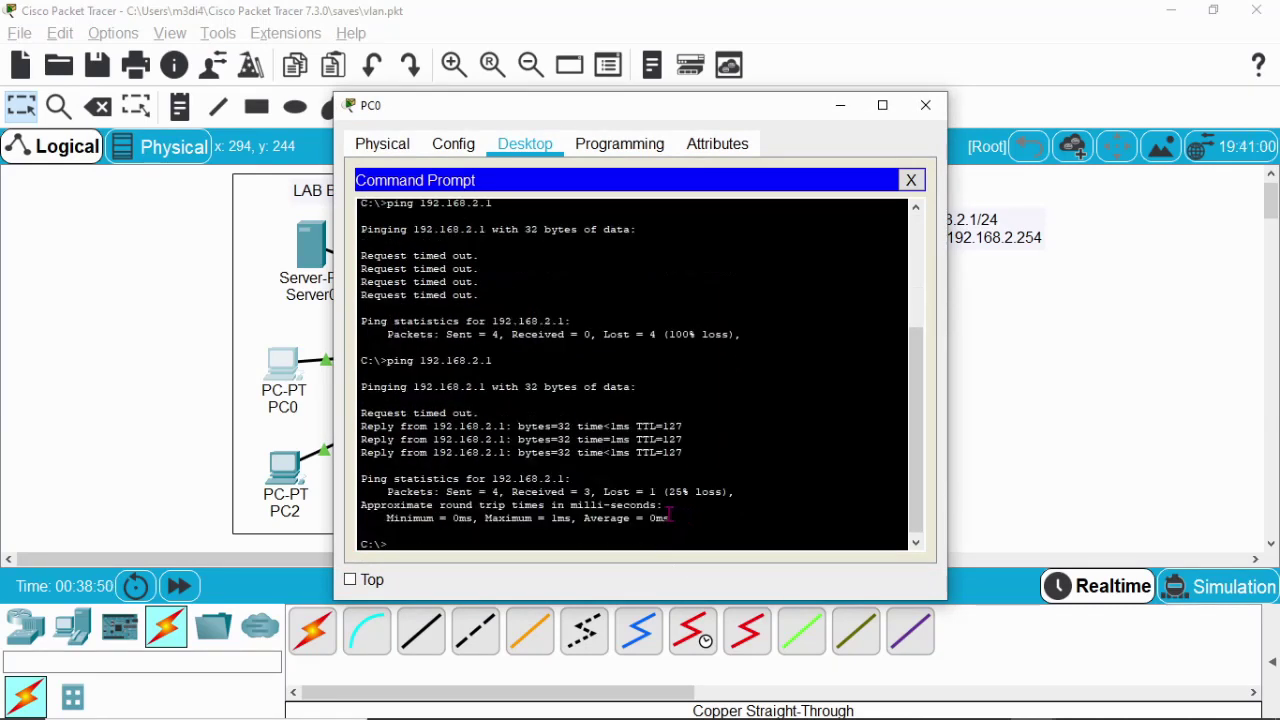
{"action": "left_click", "coordinate": [926, 106]}
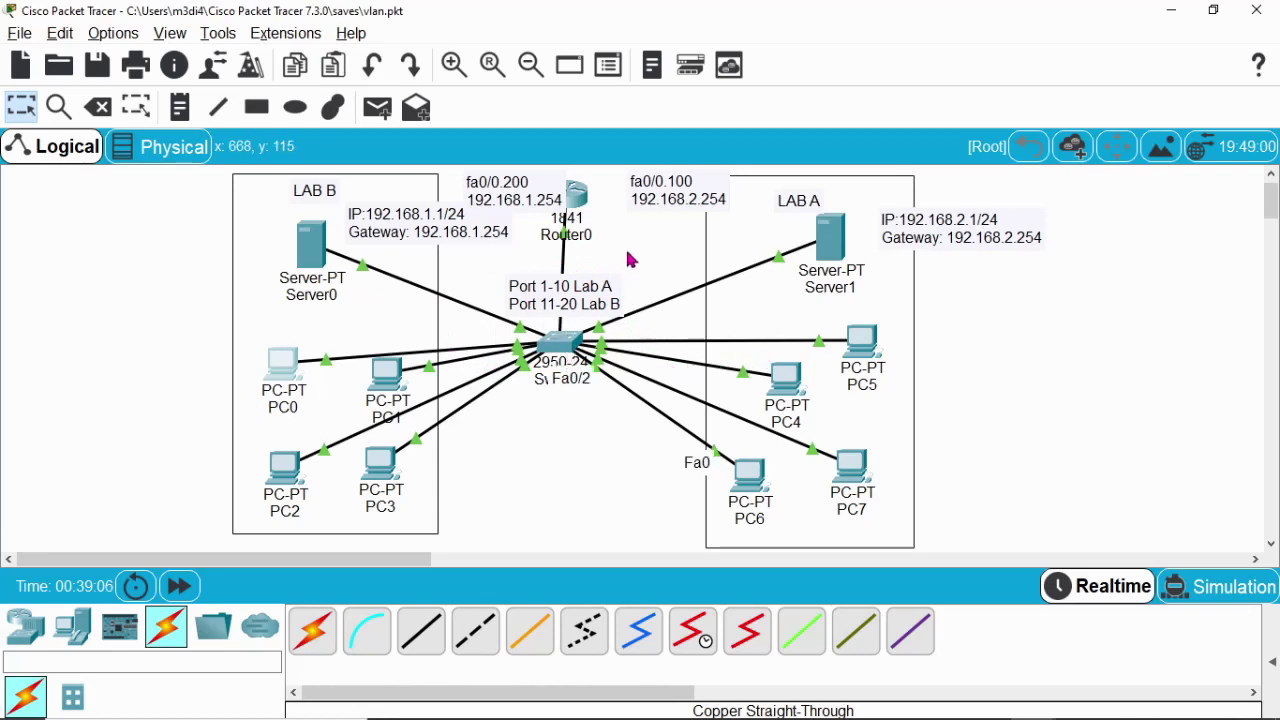
- Move Lab B's server address label outside its box, shift both gateway labels slightly left, and place Router0 between them just above the port label
{"action": "mouse_move", "coordinate": [581, 196]}
{"action": "left_mouse_down"}
{"action": "mouse_move", "coordinate": [583, 227]}
{"action": "mouse_move", "coordinate": [601, 199]}
{"action": "left_mouse_up"}
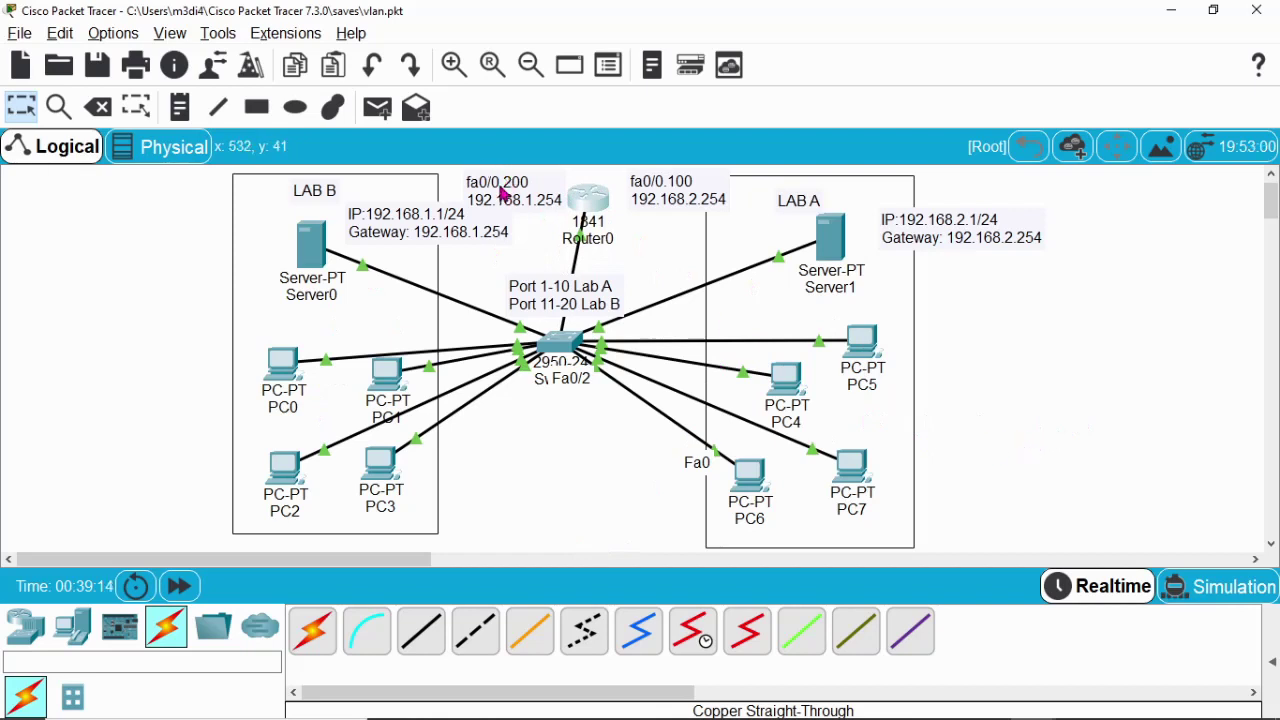
{"action": "left_click_drag", "start_coordinate": [428, 223], "coordinate": [201, 214]}
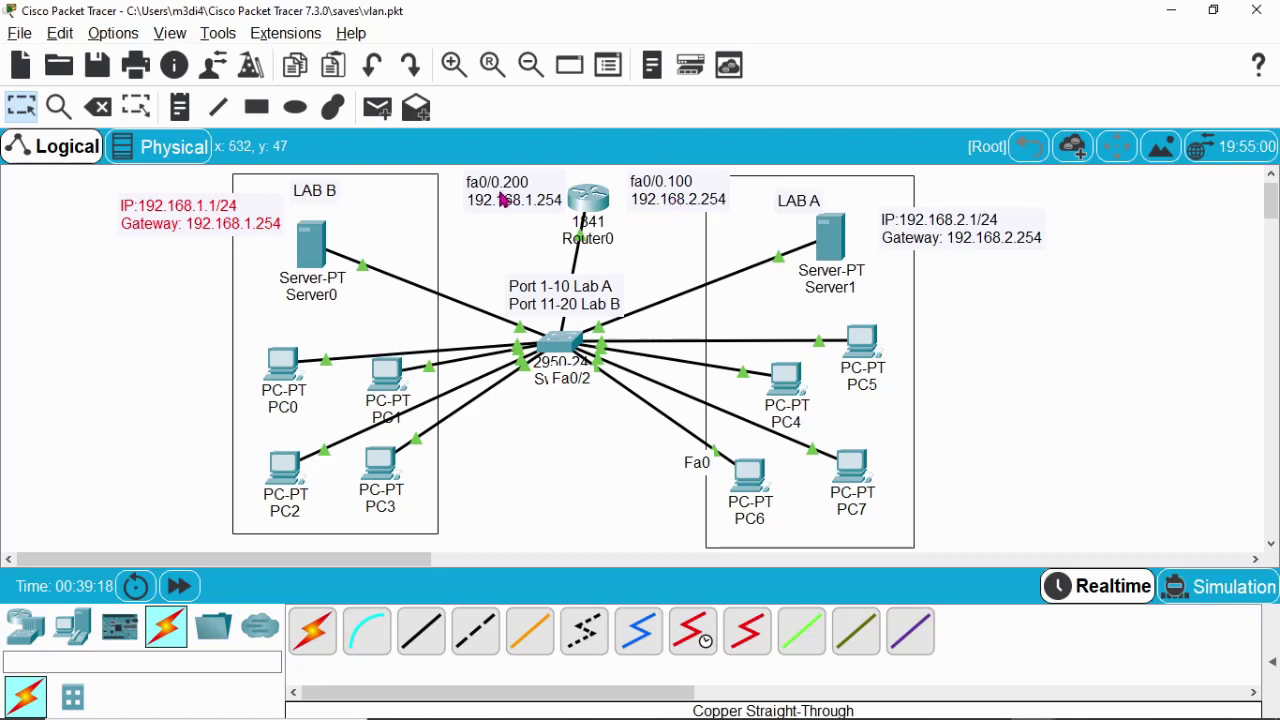
{"action": "left_click_drag", "start_coordinate": [505, 199], "coordinate": [477, 200]}
{"action": "left_click_drag", "start_coordinate": [628, 201], "coordinate": [584, 198]}
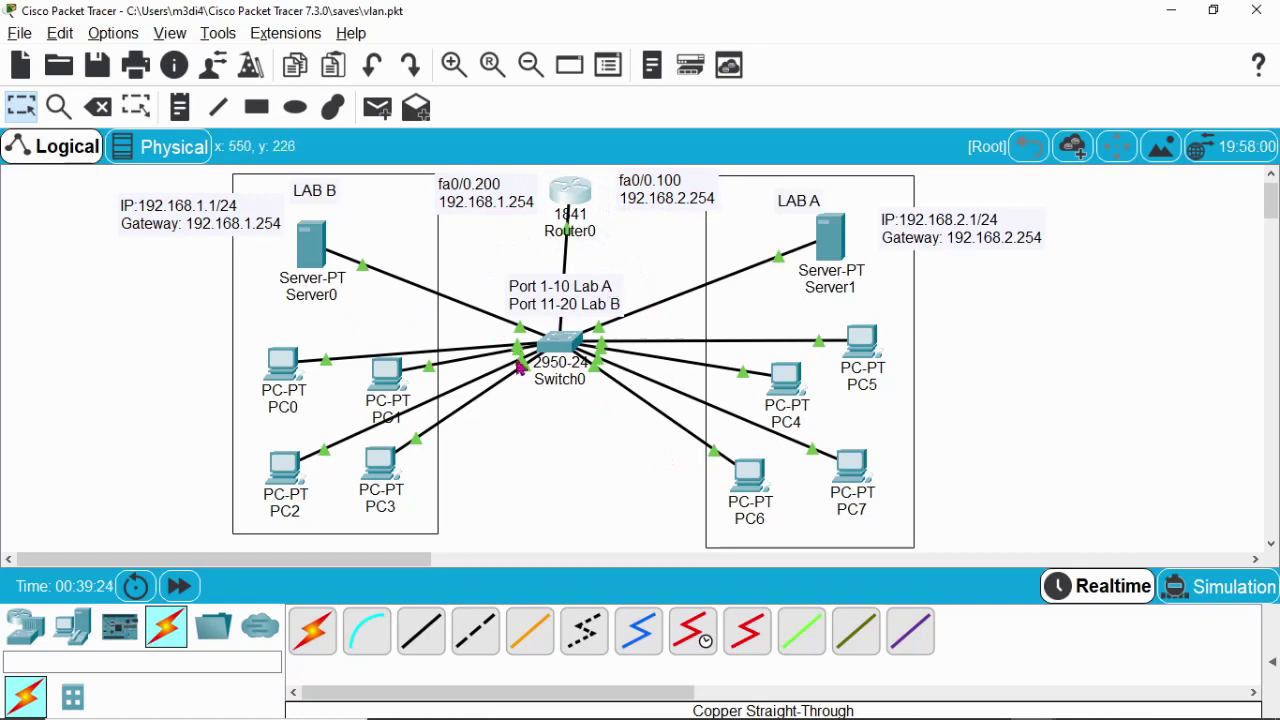
{"action": "left_click_drag", "start_coordinate": [575, 197], "coordinate": [575, 220]}
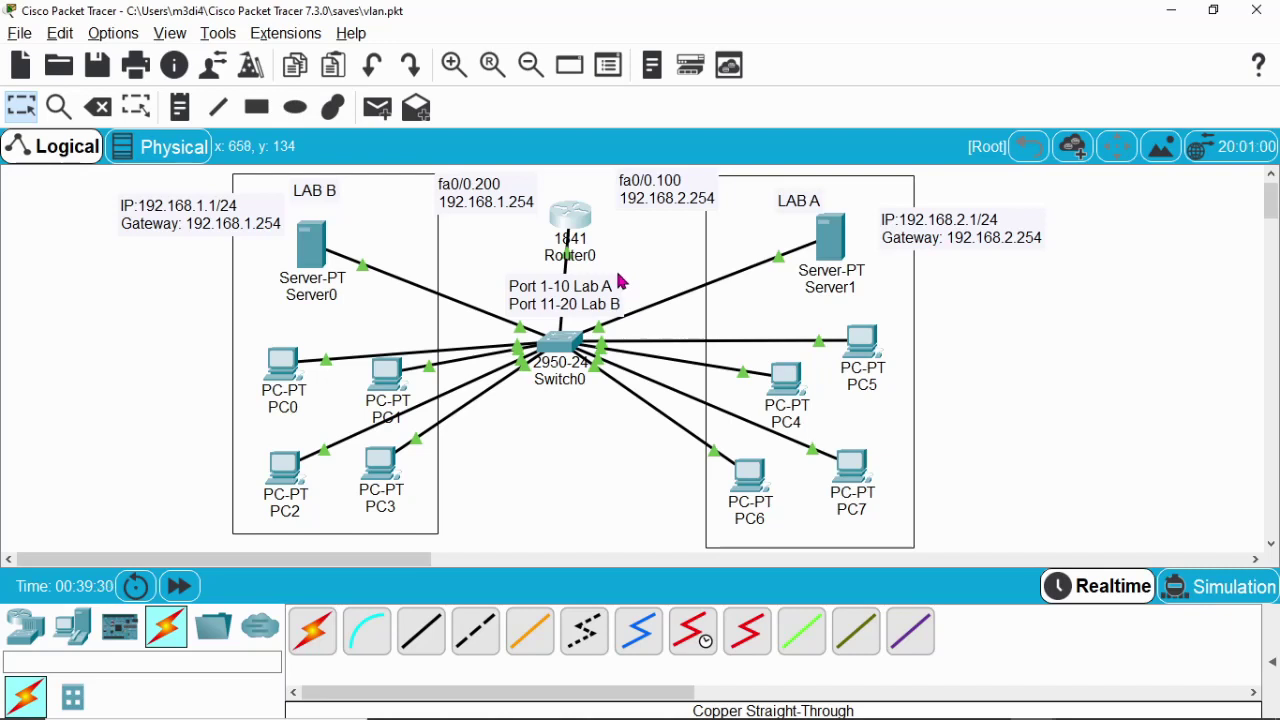
{"action": "mouse_move", "coordinate": [760, 715]}
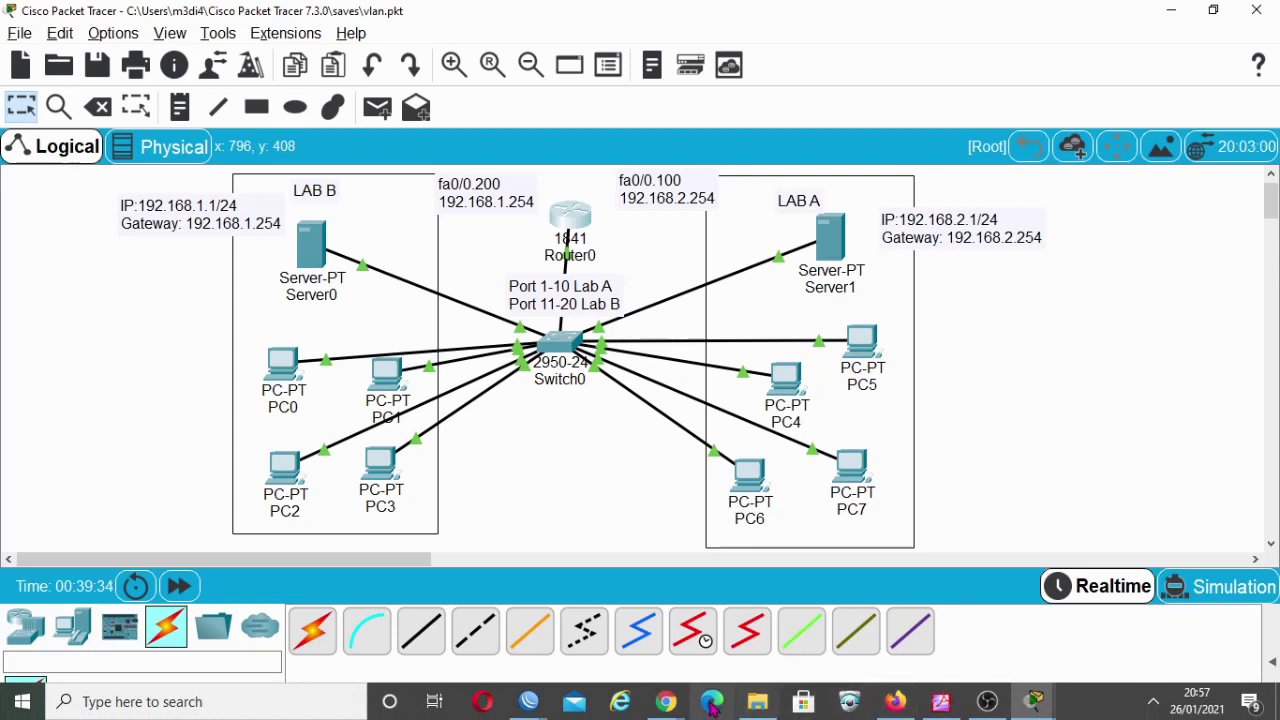
{"action": "mouse_move", "coordinate": [666, 702]}
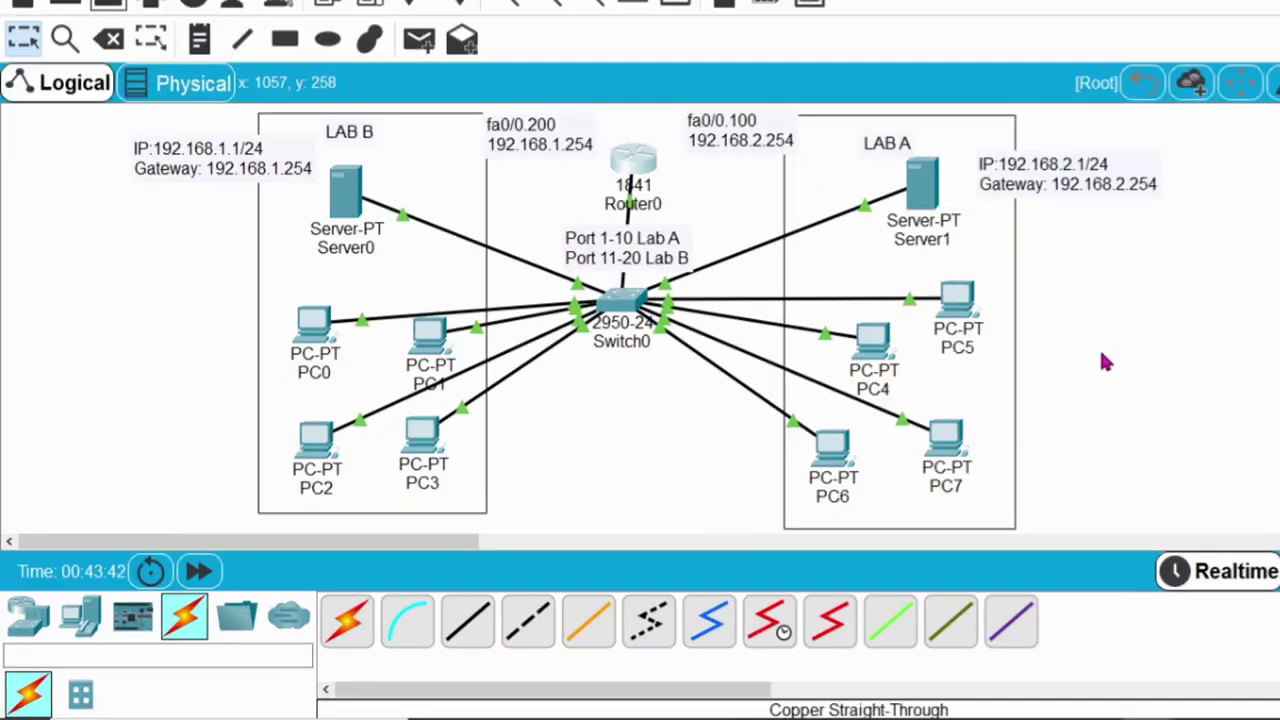
- Switch to the first open WinBox window, reconnect to its router, and dismiss the system note
{"action": "mouse_move", "coordinate": [860, 718]}
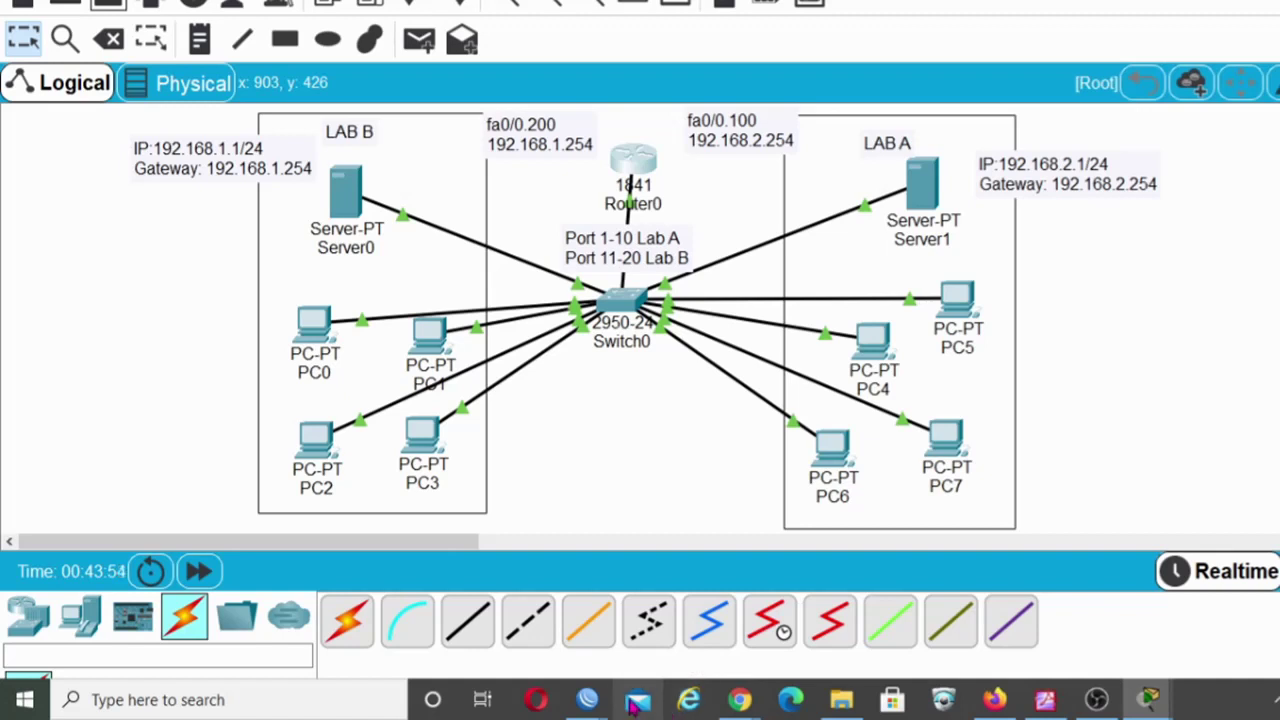
{"action": "mouse_move", "coordinate": [592, 706]}
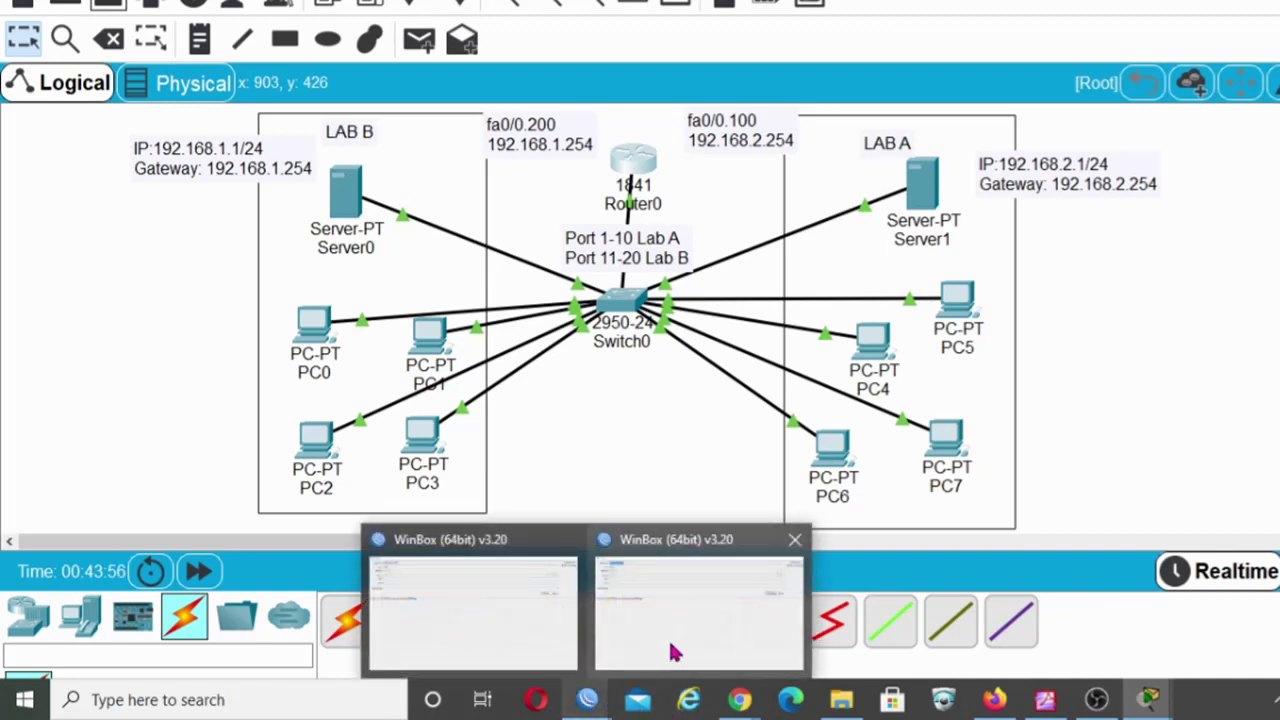
{"action": "mouse_move", "coordinate": [686, 632]}
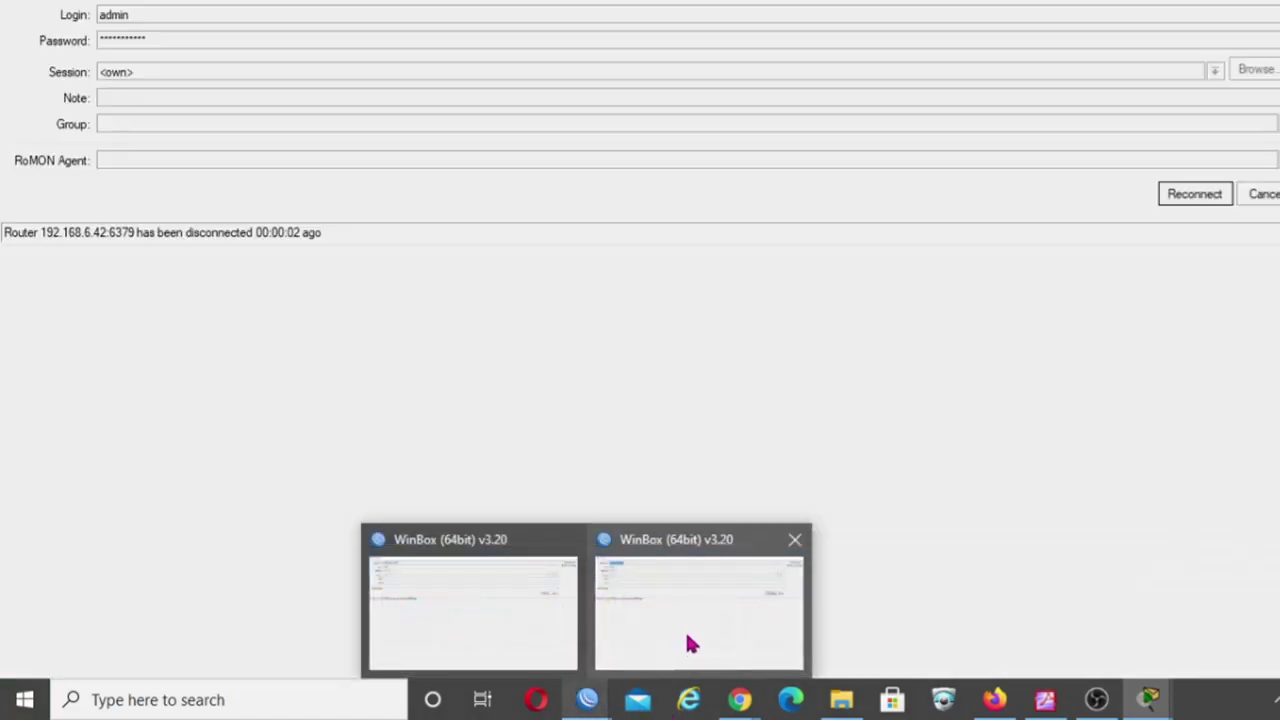
{"action": "left_click", "coordinate": [505, 630]}
{"action": "left_click", "coordinate": [1195, 198]}
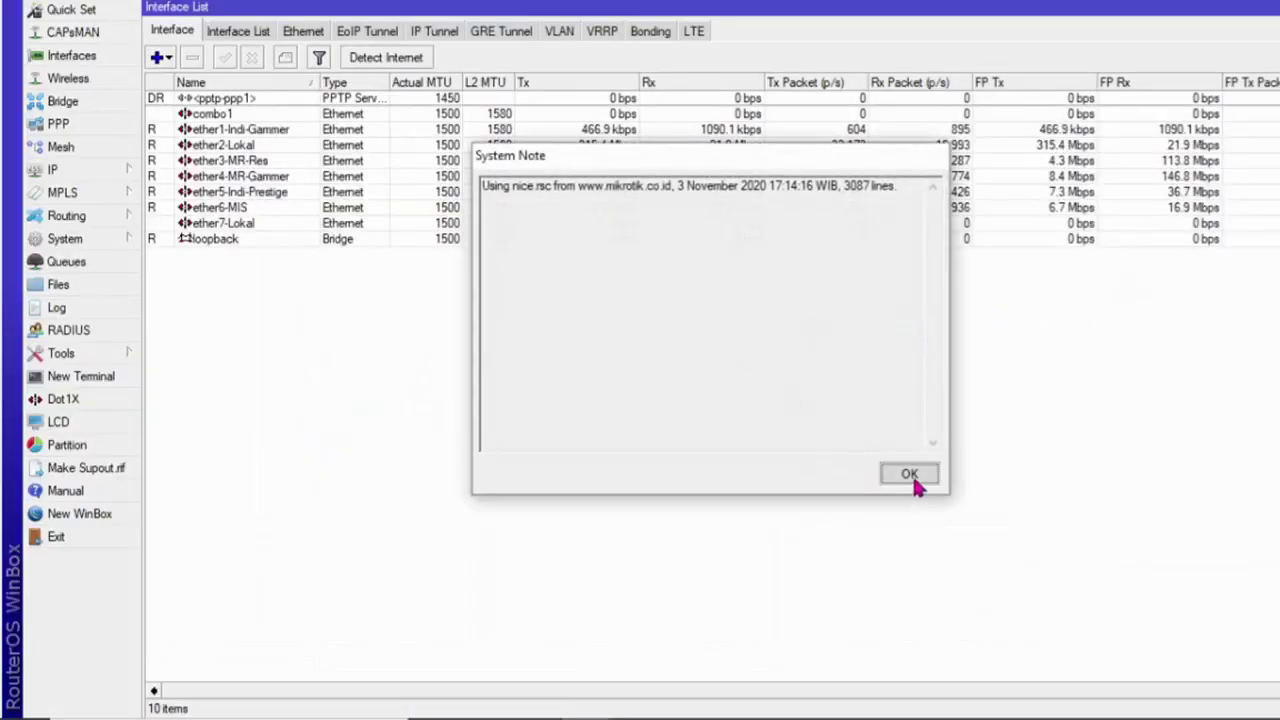
{"action": "left_click", "coordinate": [912, 476]}
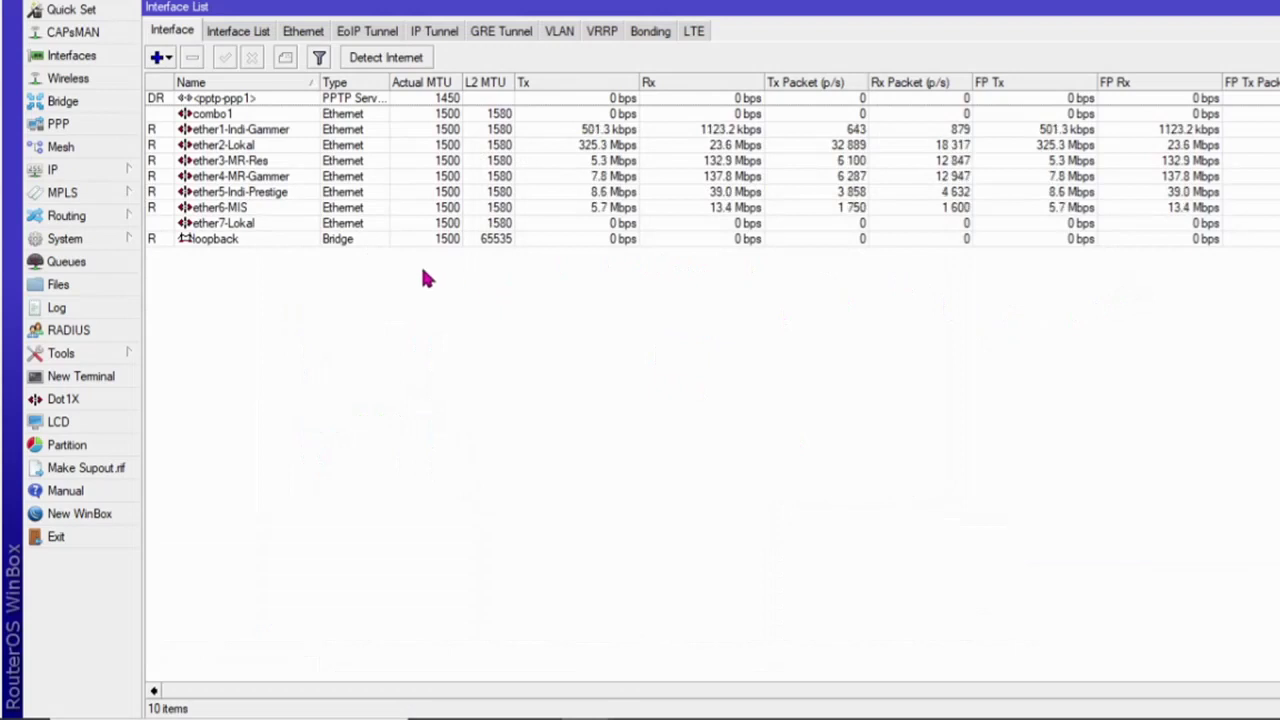
- Examine the MikroTik router's system resources, including its CPU load, then close the Resources window
{"action": "left_click", "coordinate": [62, 239]}
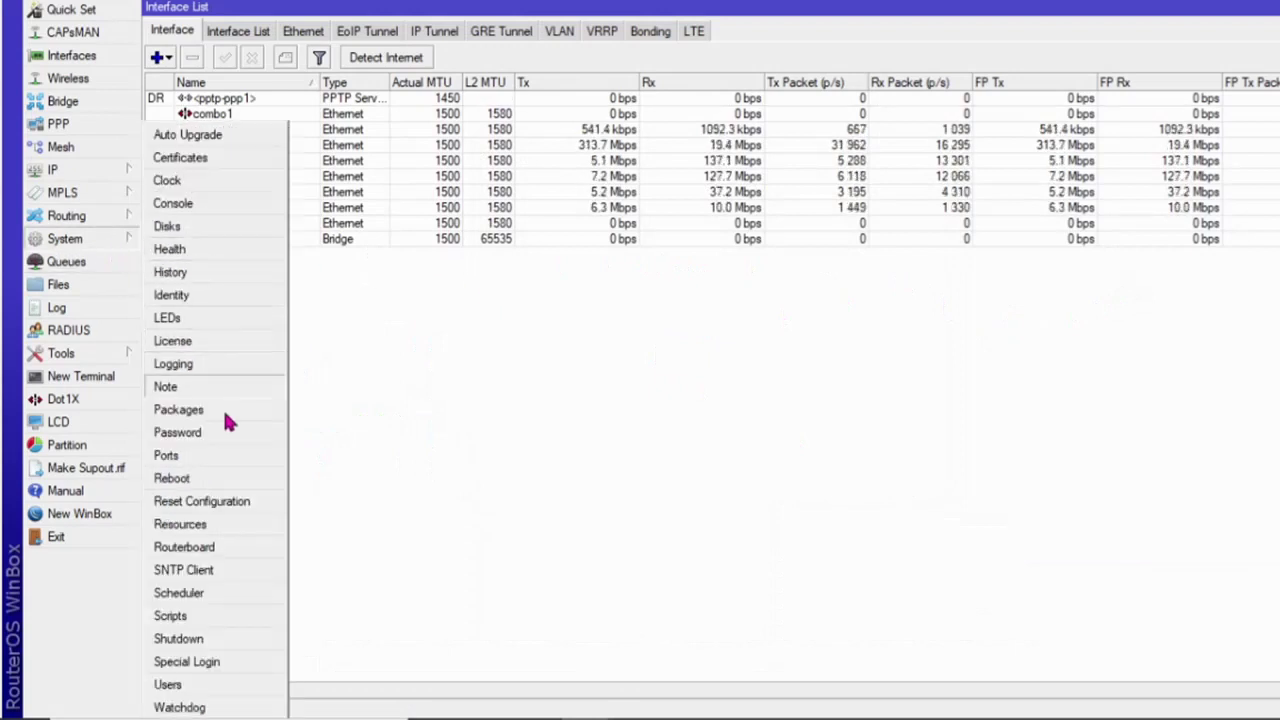
{"action": "left_click", "coordinate": [225, 527]}
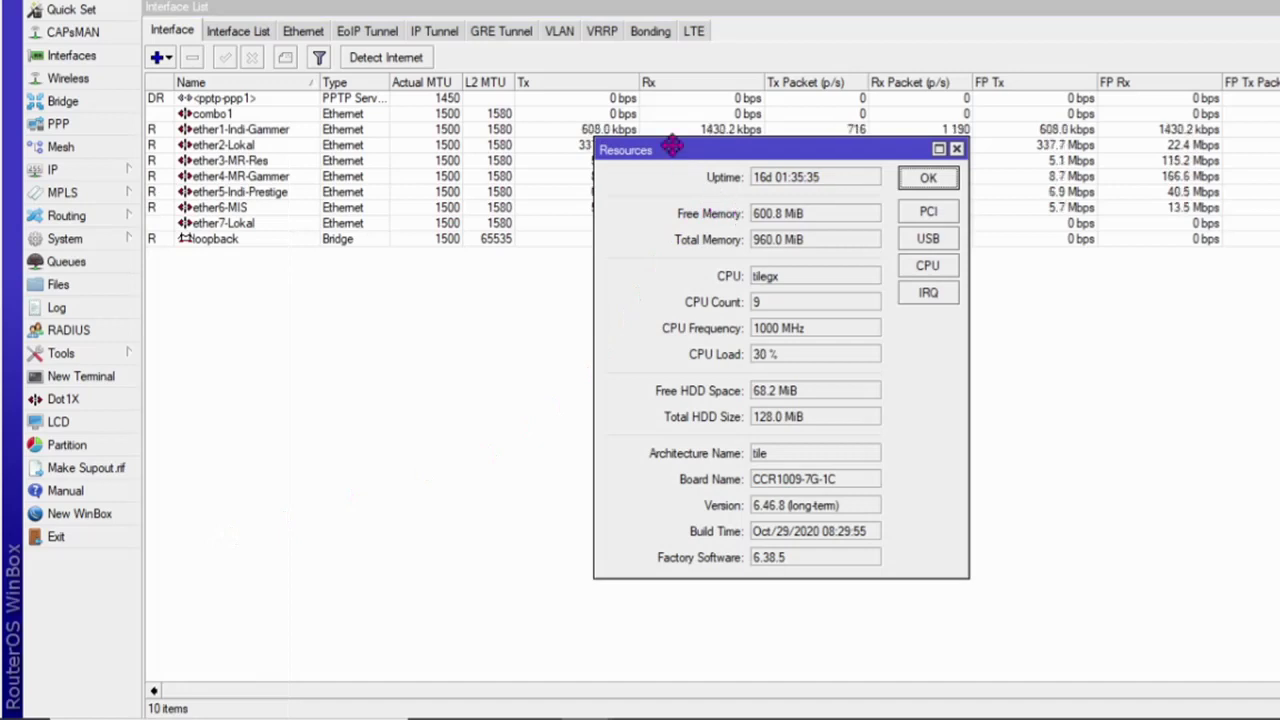
{"action": "left_click_drag", "start_coordinate": [680, 149], "coordinate": [598, 142]}
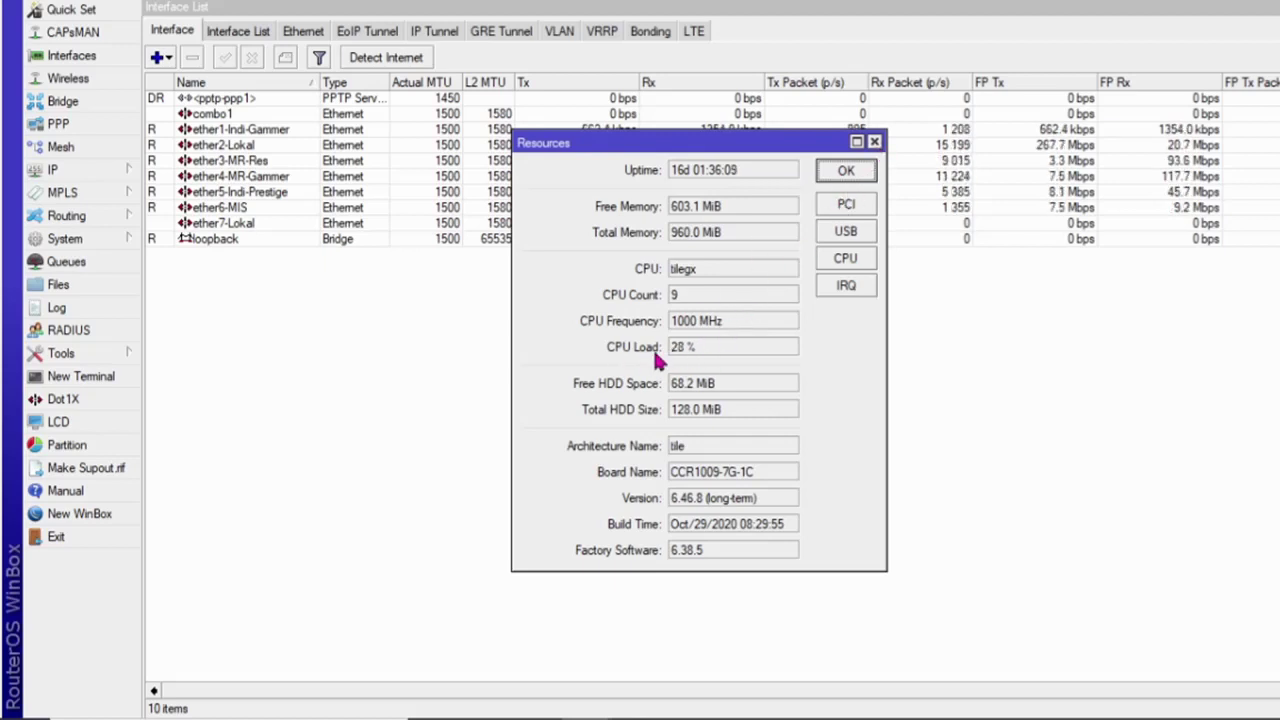
{"action": "left_click", "coordinate": [874, 142]}
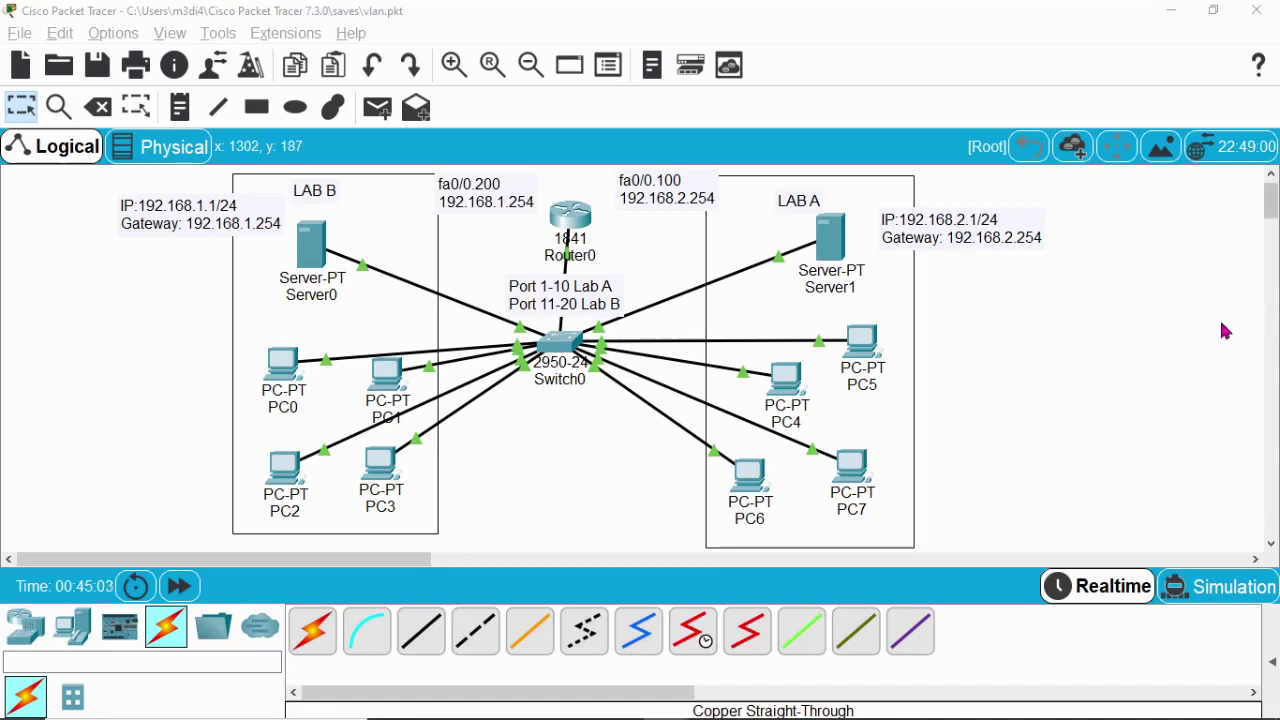
- Switch back to Cisco Packet Tracer, move Server1's IP and gateway label slightly left towards Lab A, and deselect it
{"action": "left_click_drag", "start_coordinate": [960, 238], "coordinate": [949, 241]}
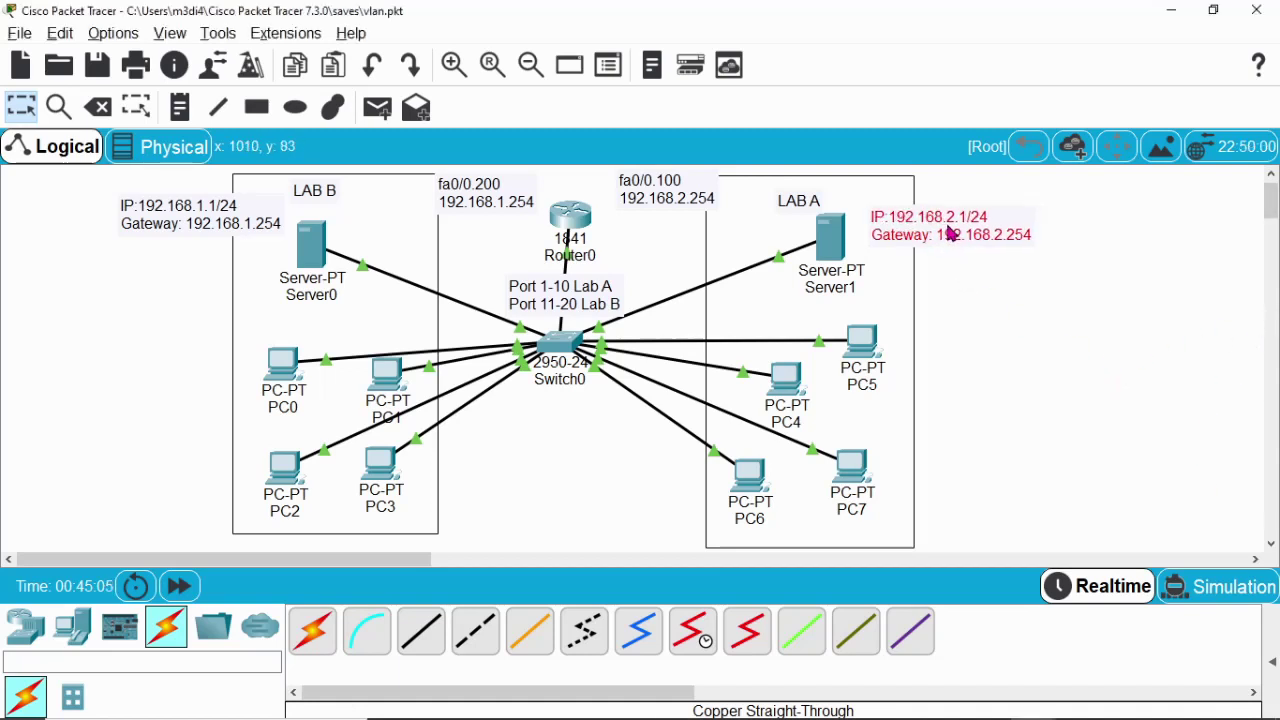
{"action": "left_click", "coordinate": [1240, 556]}
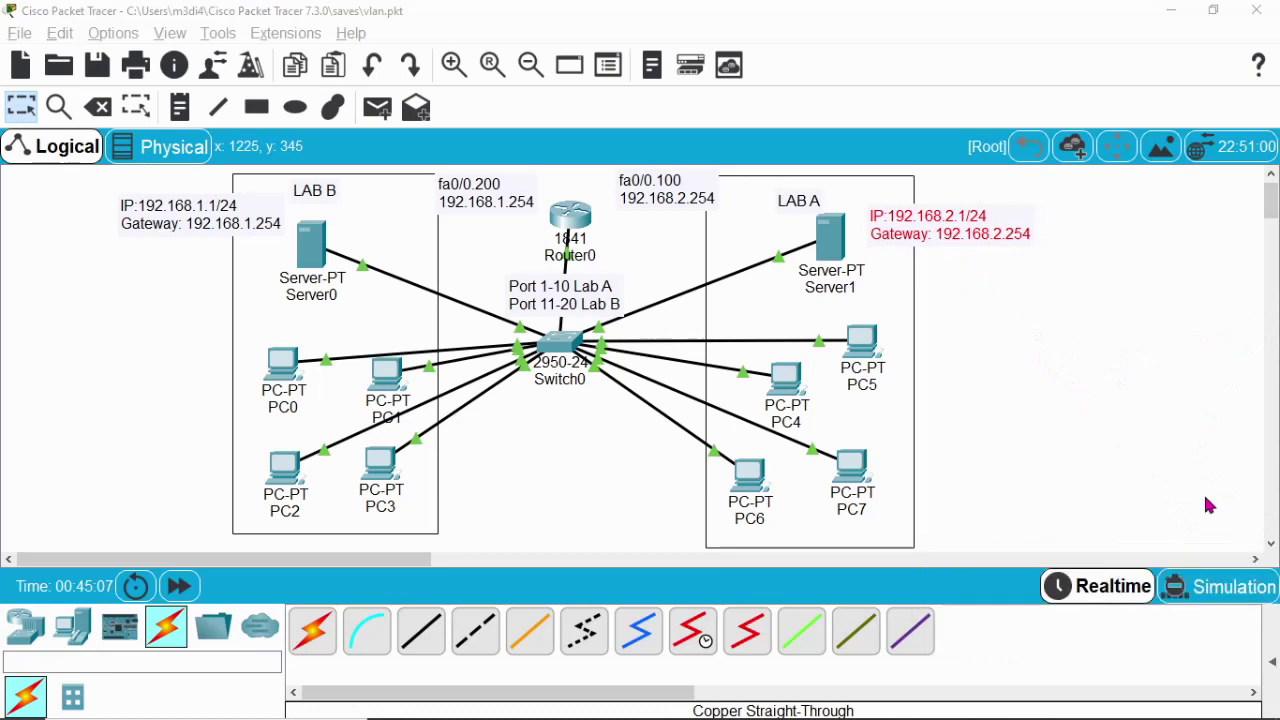
{"action": "left_click", "coordinate": [1152, 450]}
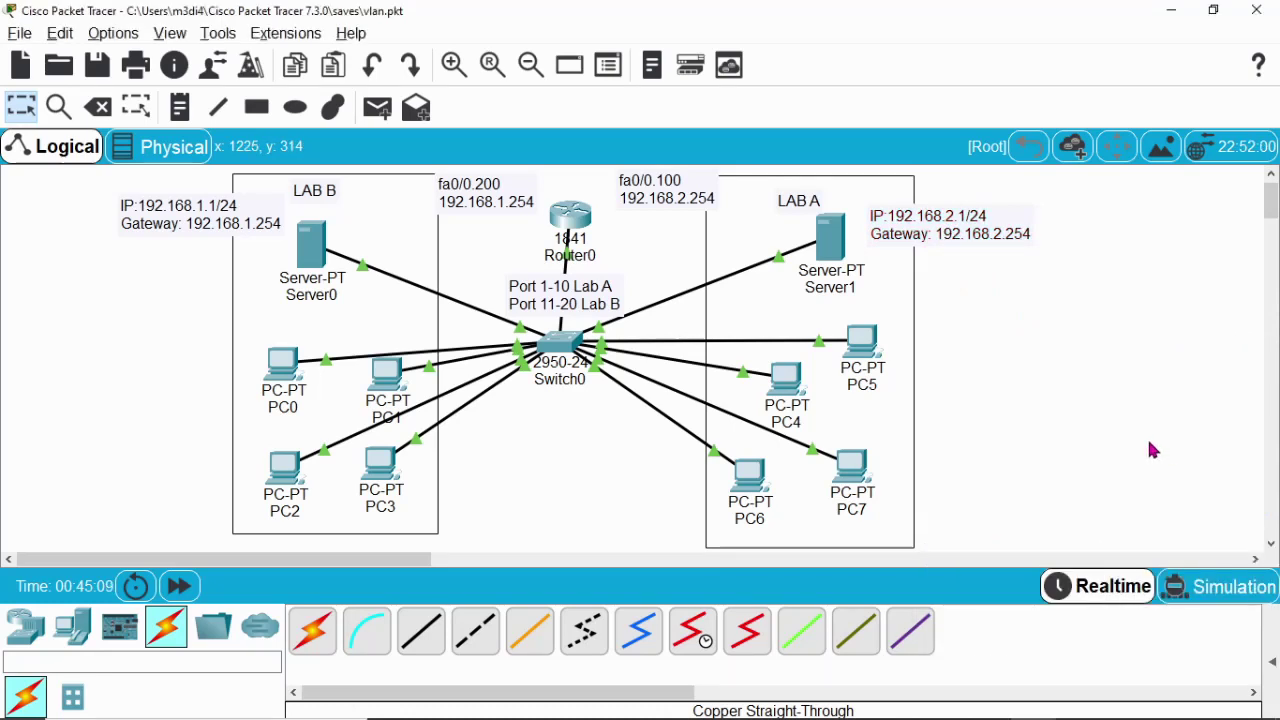